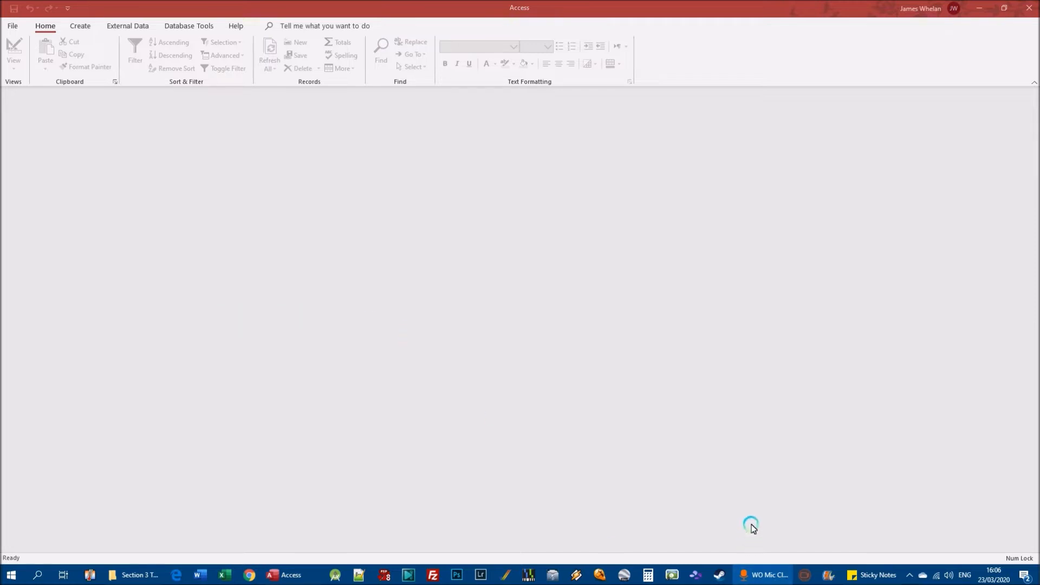
Create a new blank database with the file name College.
{"action": "mouse_move", "coordinate": [766, 574]}
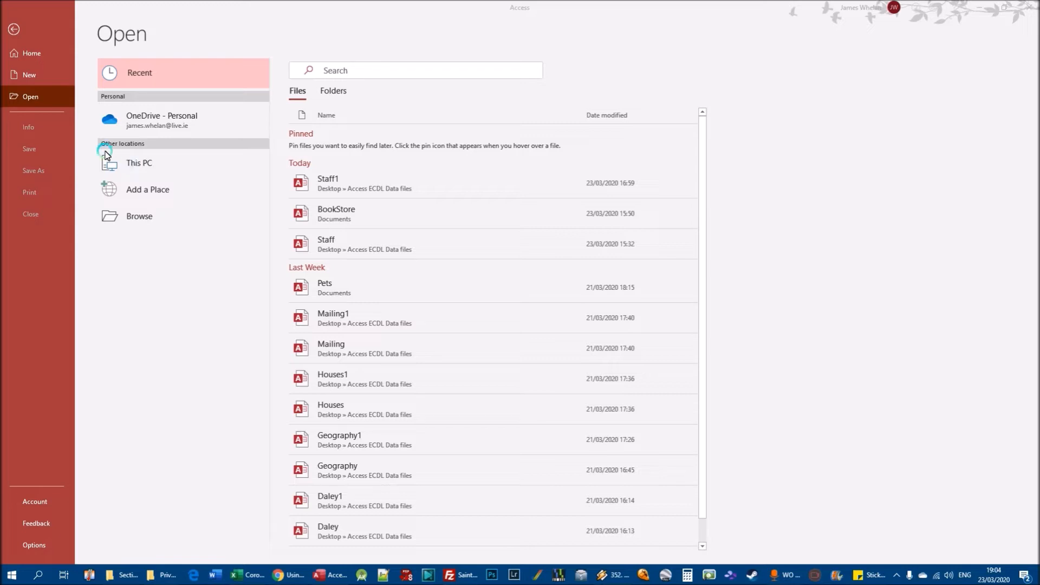
{"action": "left_click", "coordinate": [22, 76]}
{"action": "left_click", "coordinate": [161, 112]}
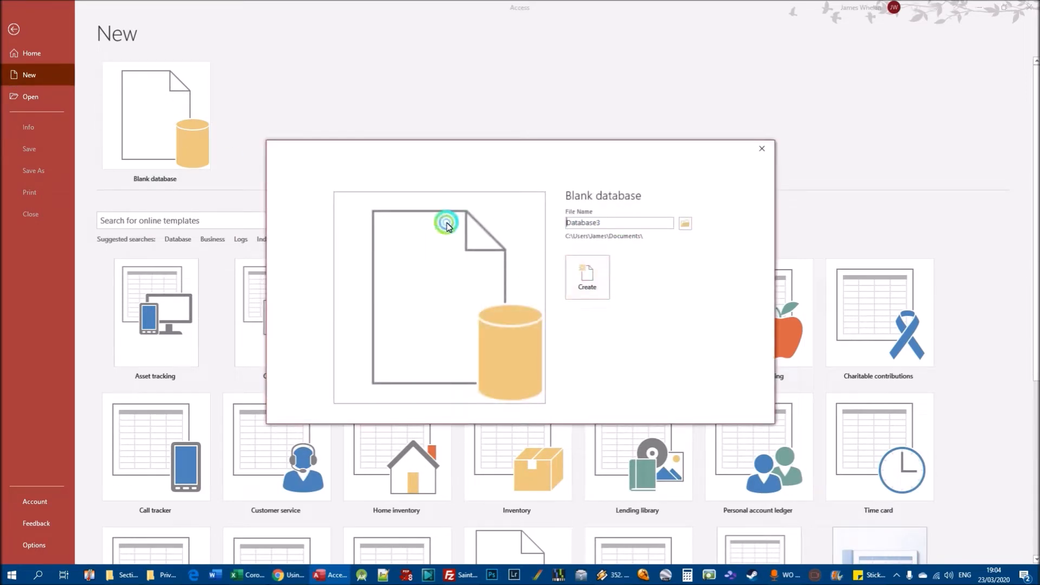
{"action": "type", "text": "College"}
{"action": "key", "text": "Return"}
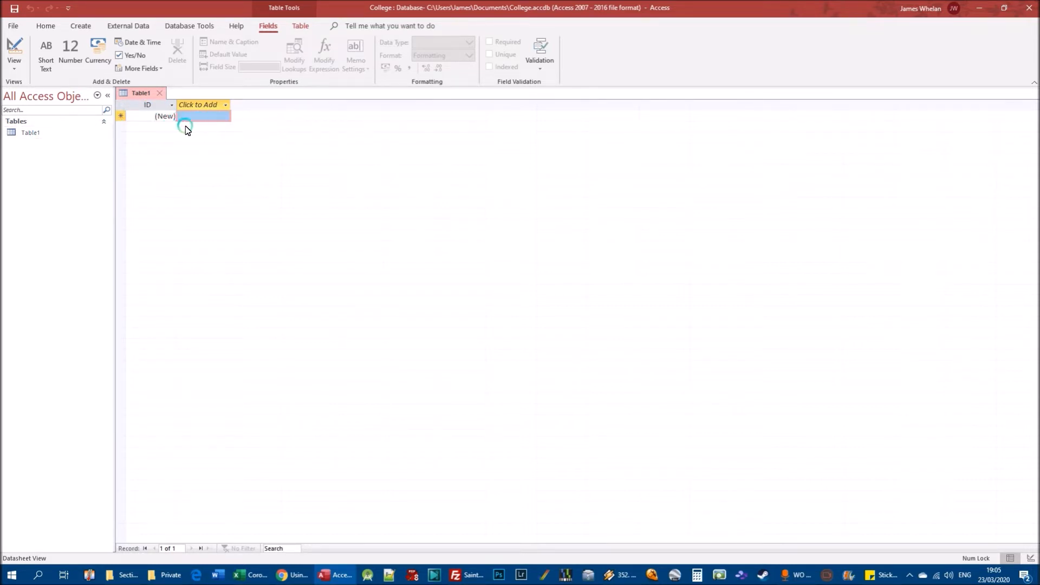
Switch the default table to Design View, saving it under the name Students.
{"action": "right_click", "coordinate": [35, 135]}
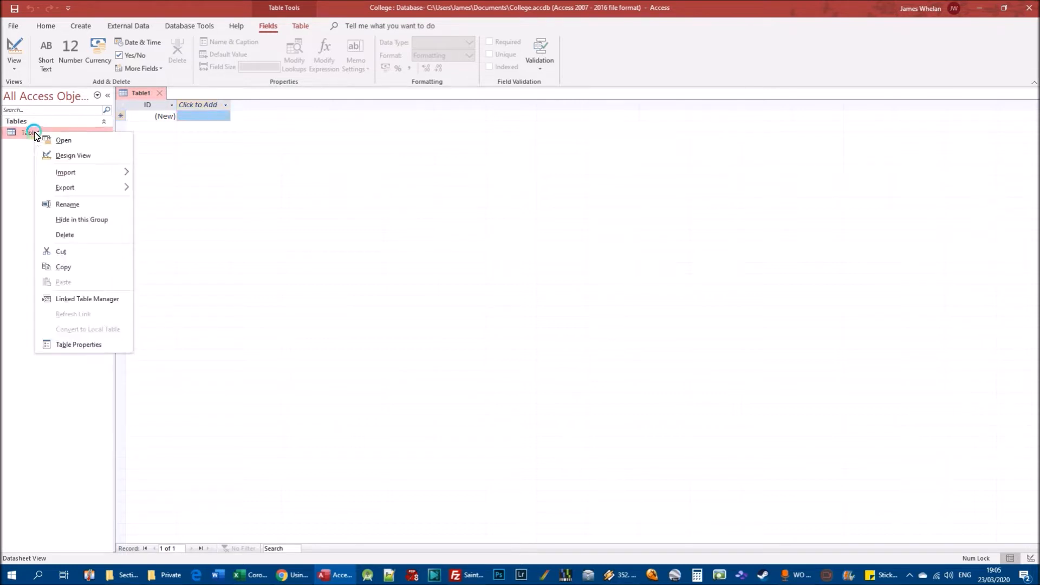
{"action": "left_click", "coordinate": [73, 154]}
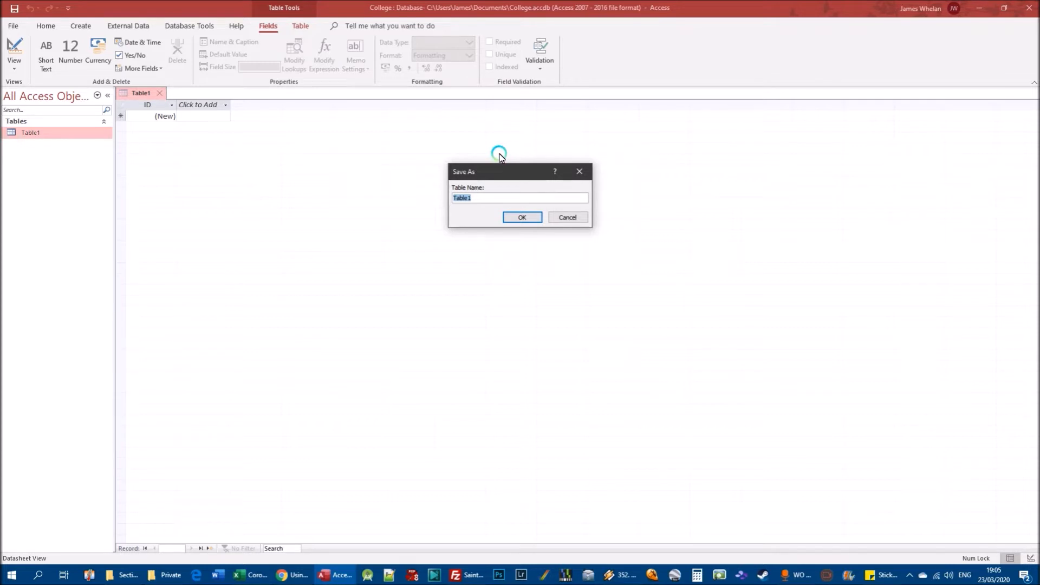
{"action": "type", "text": "Students"}
{"action": "left_click", "coordinate": [522, 217]}
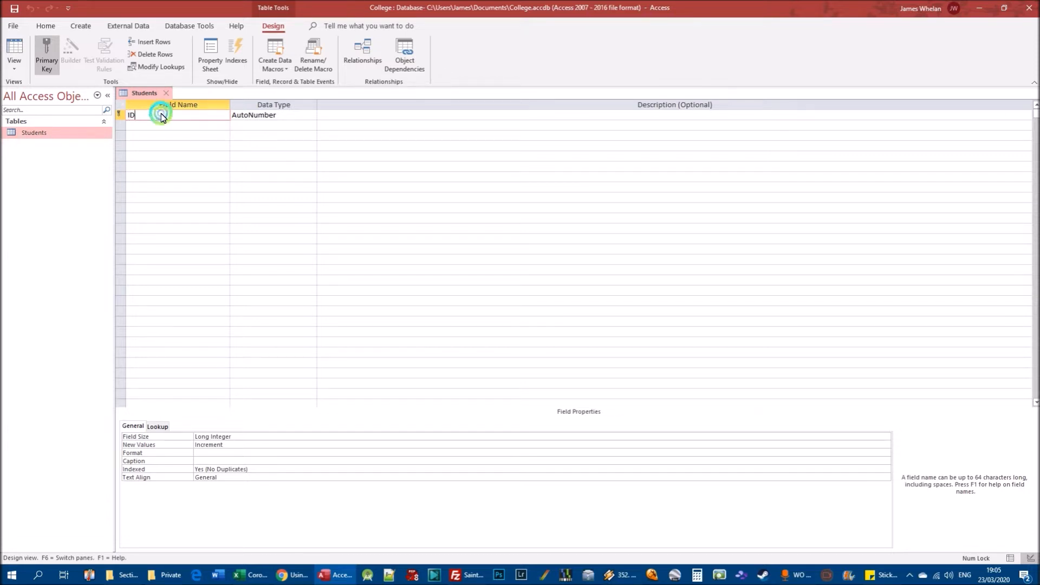
Rename the primary key field of the Students table to Student Number and set its data type to Number.
{"action": "type", "text": "Student "}
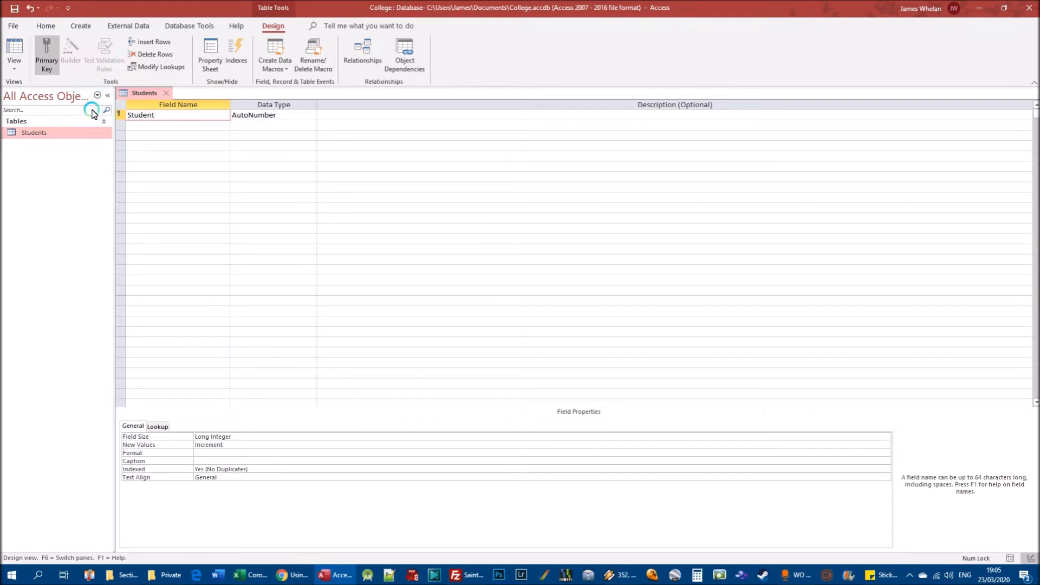
{"action": "type", "text": "Number"}
{"action": "key", "text": "Tab"}
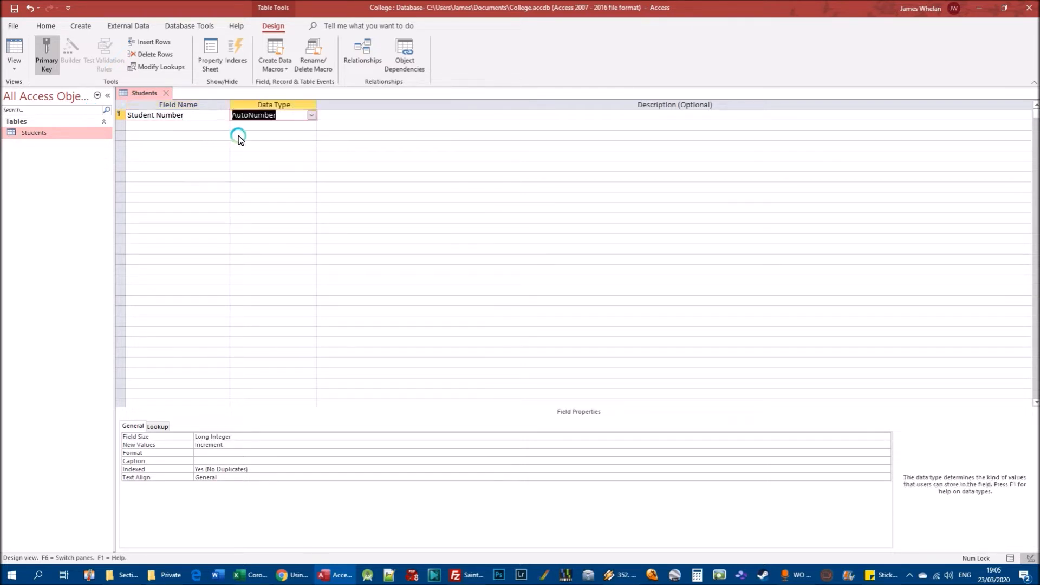
{"action": "left_click", "coordinate": [312, 115]}
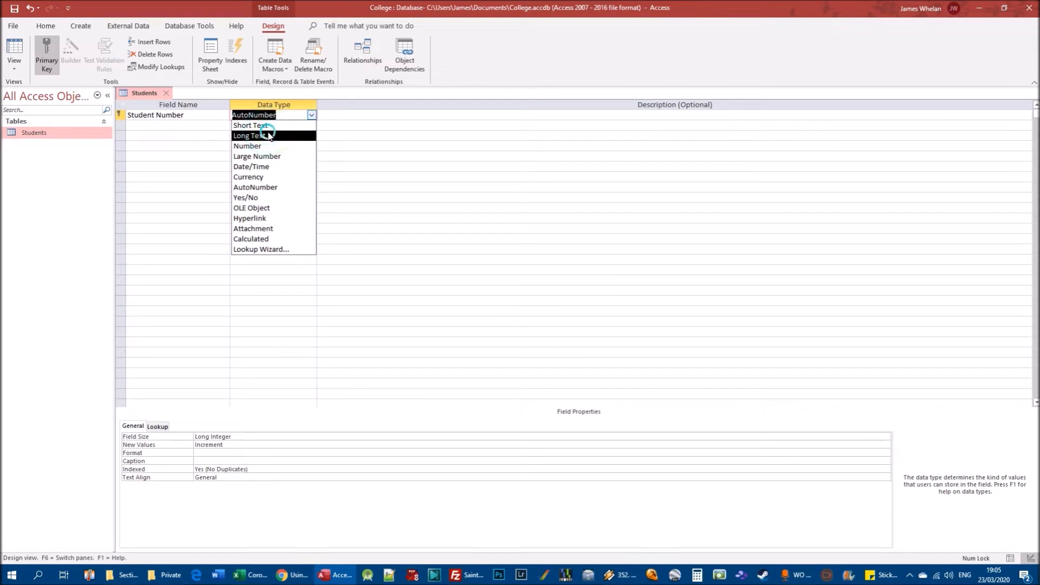
{"action": "left_click", "coordinate": [238, 145]}
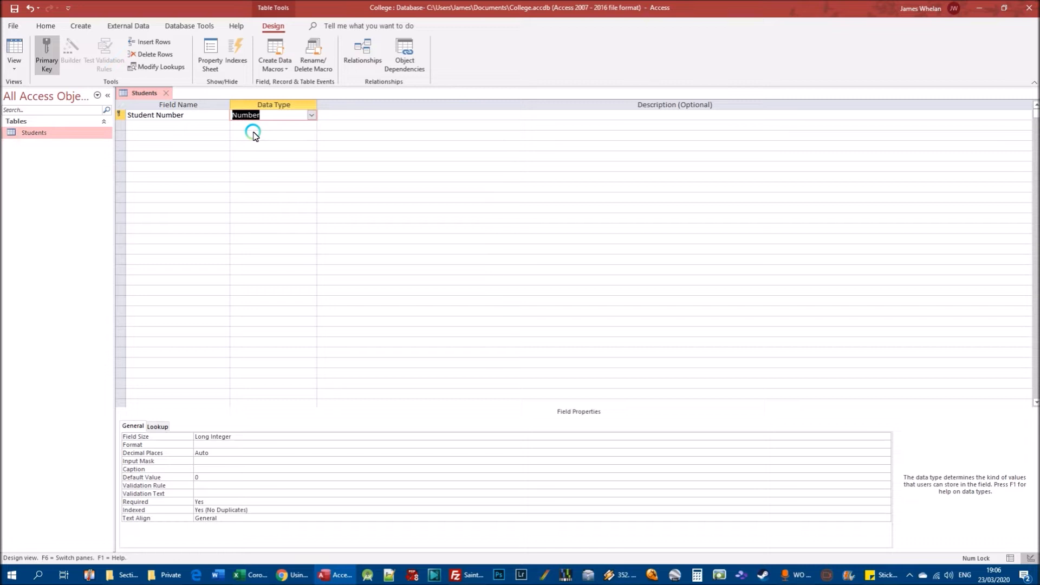
Add a Short Text field named Student first name below Student Number.
{"action": "left_click", "coordinate": [154, 127]}
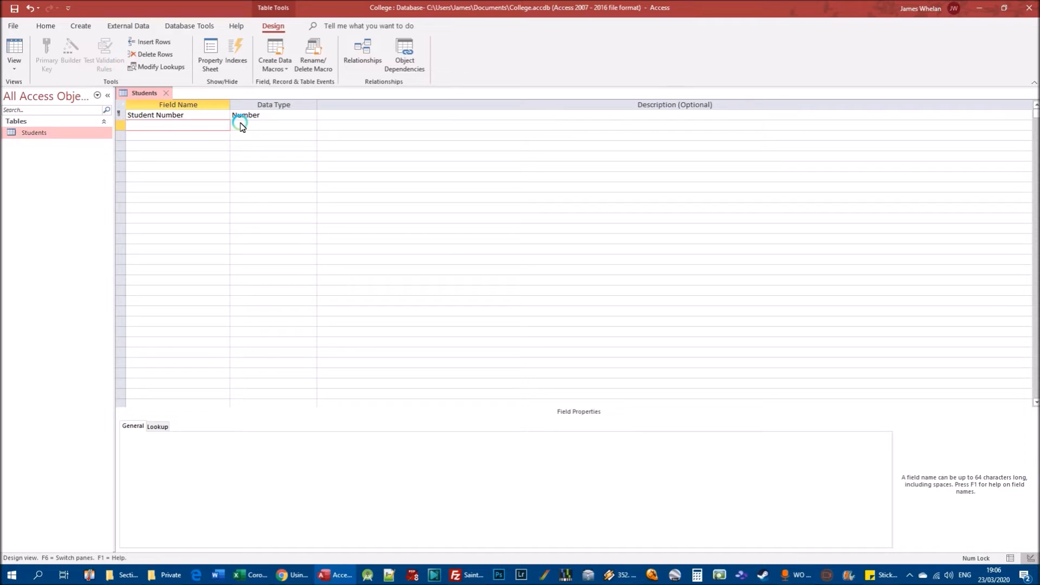
{"action": "type", "text": "Student first name"}
{"action": "key", "text": "Tab"}
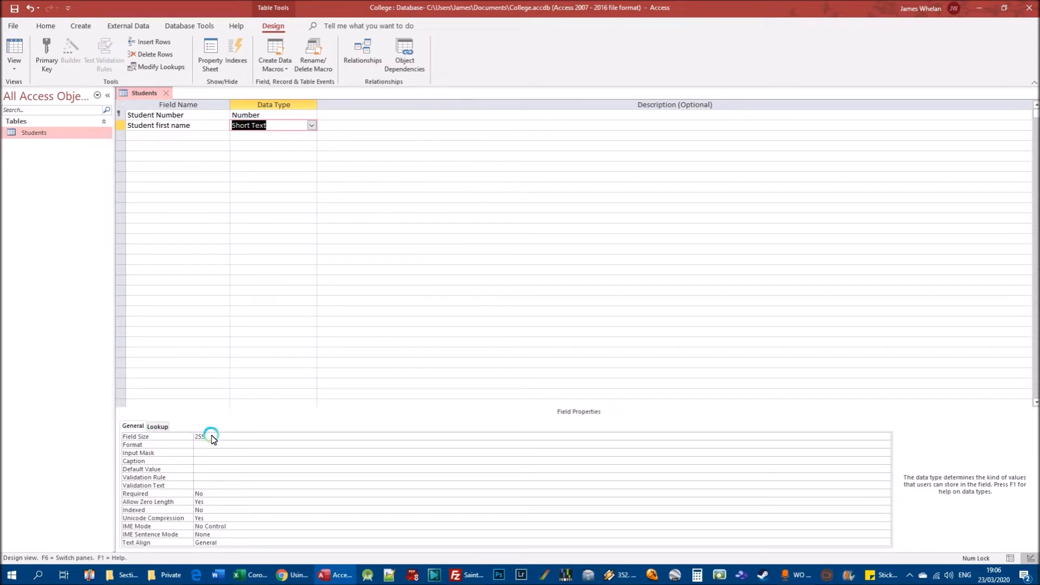
Add a Short Text field named Student last name below Student first name.
{"action": "left_click", "coordinate": [166, 139]}
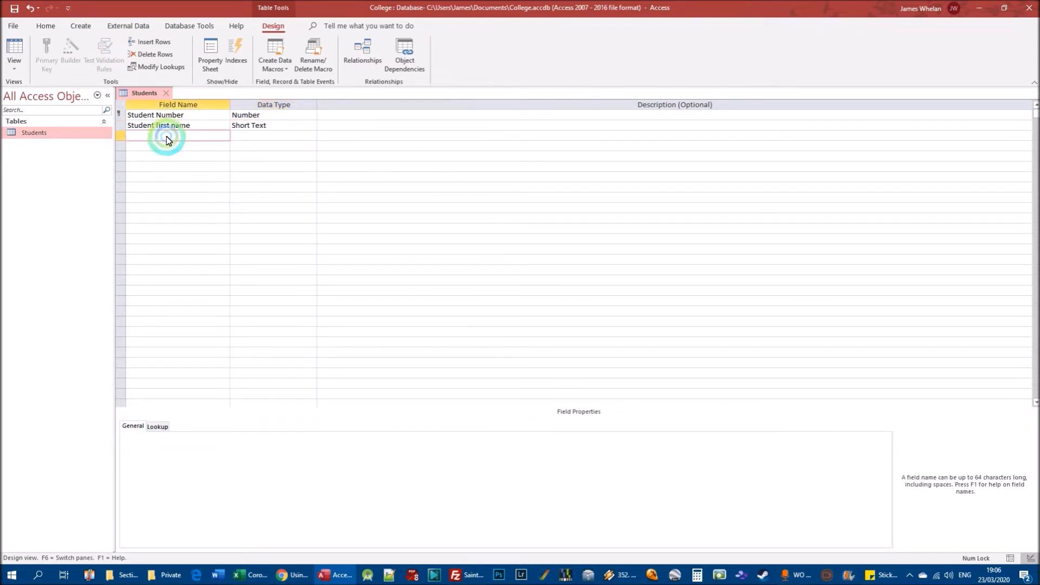
{"action": "left_click", "coordinate": [177, 138]}
{"action": "type", "text": "Student last name"}
{"action": "key", "text": "Tab"}
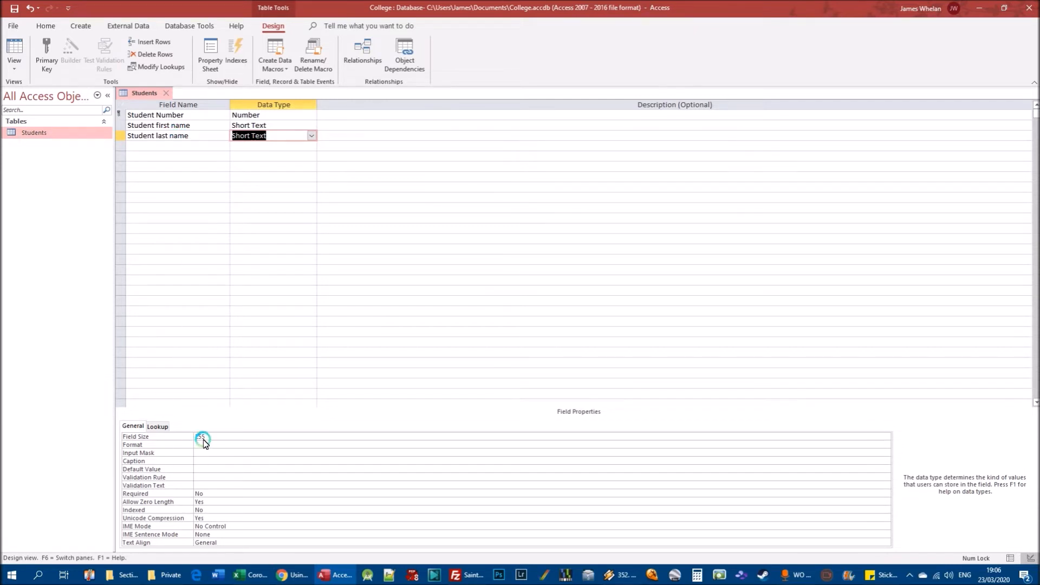
Add a Short Text field named E-mail address to the Students table.
{"action": "left_click", "coordinate": [156, 145]}
{"action": "type", "text": "E-mail address"}
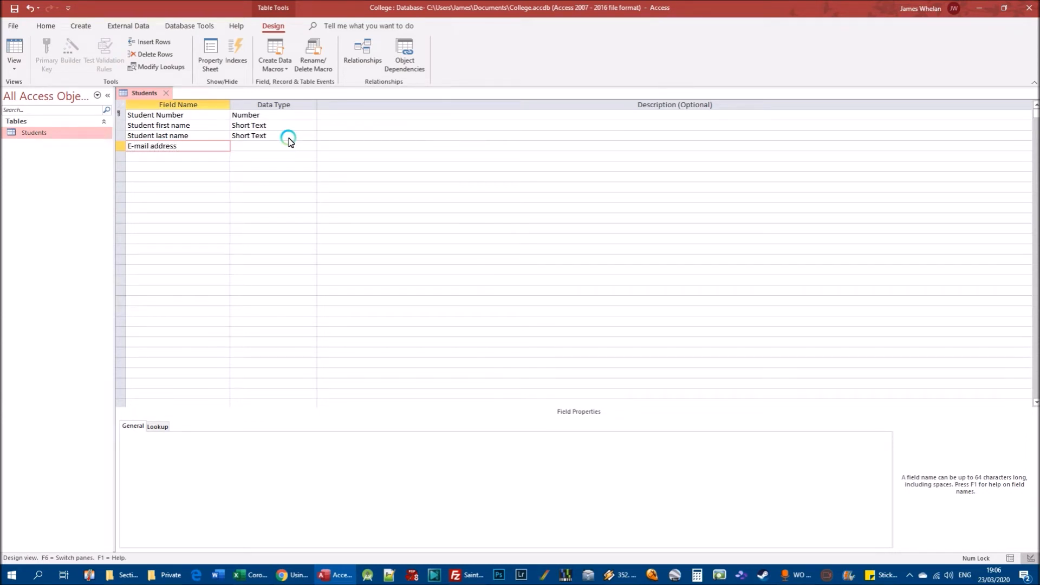
{"action": "left_click", "coordinate": [289, 142]}
Add a Short Text field named Phone number below E-mail address and save the Students table.
{"action": "left_click", "coordinate": [211, 164]}
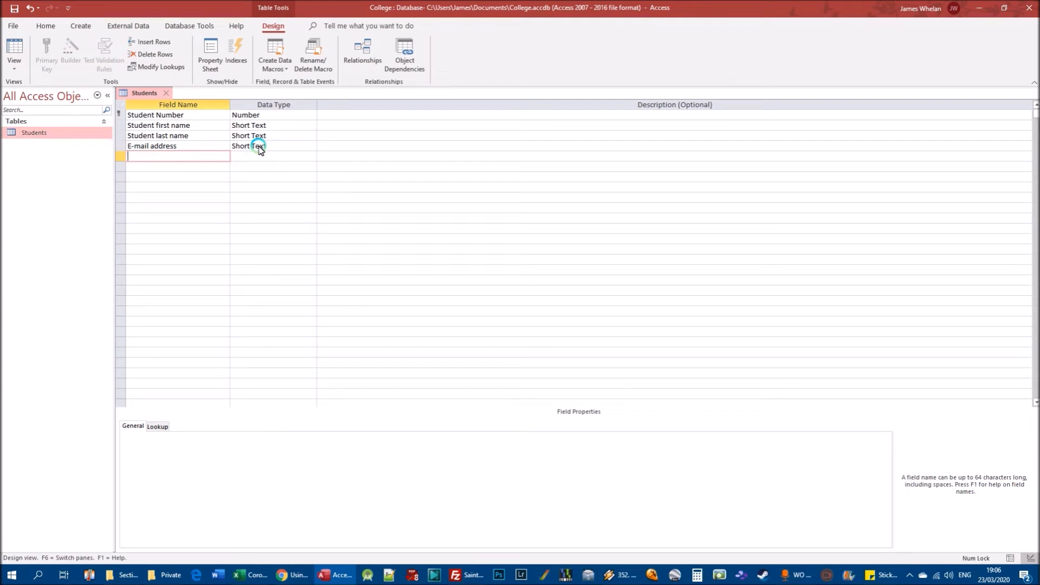
{"action": "type", "text": "Phone number"}
{"action": "key", "text": "Tab"}
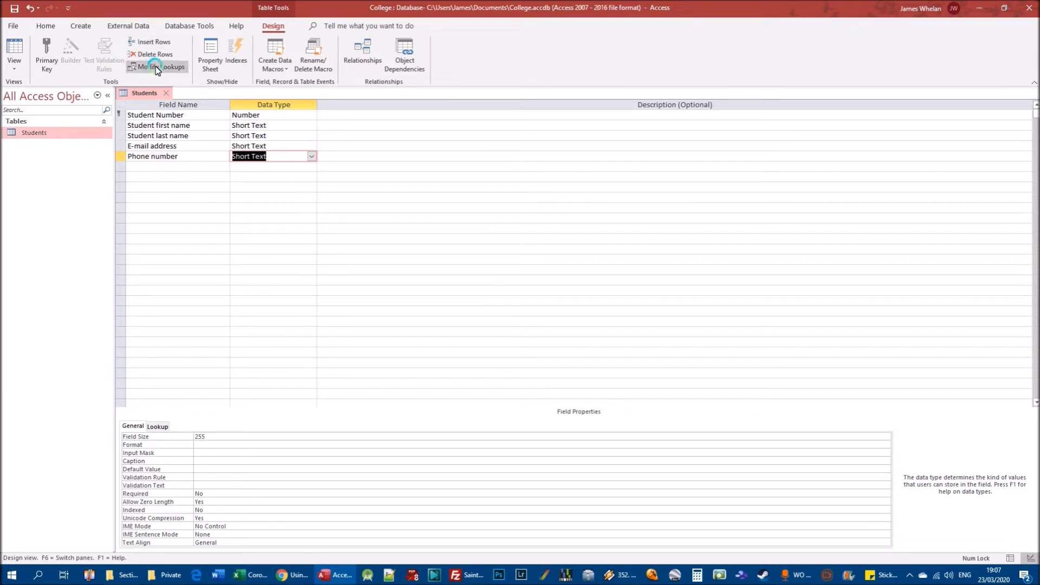
{"action": "left_click", "coordinate": [13, 10]}
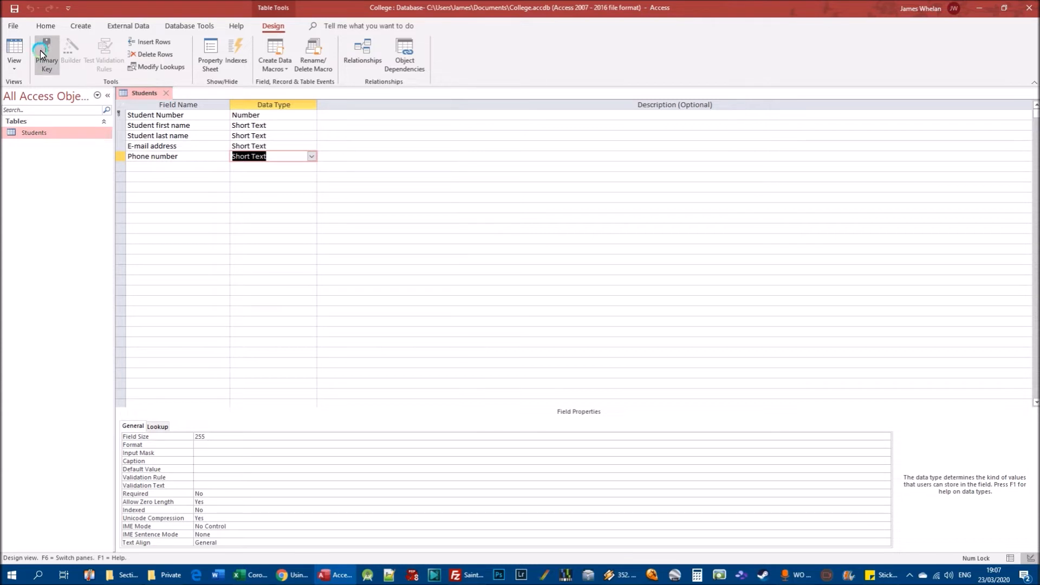
Create a second table and switch it to Design View, saving it under the name Classes.
{"action": "left_click", "coordinate": [80, 27]}
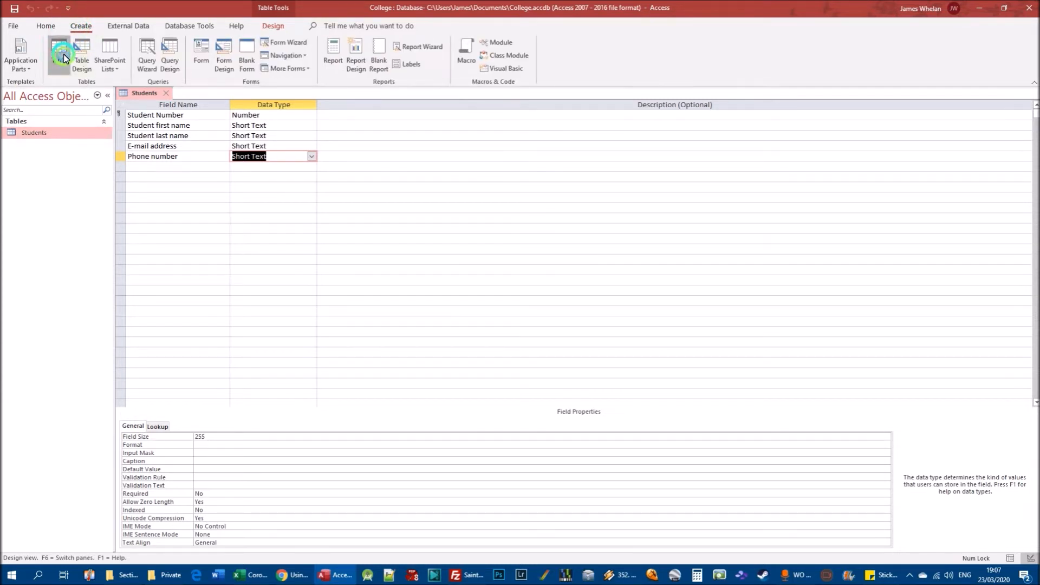
{"action": "left_click", "coordinate": [63, 54]}
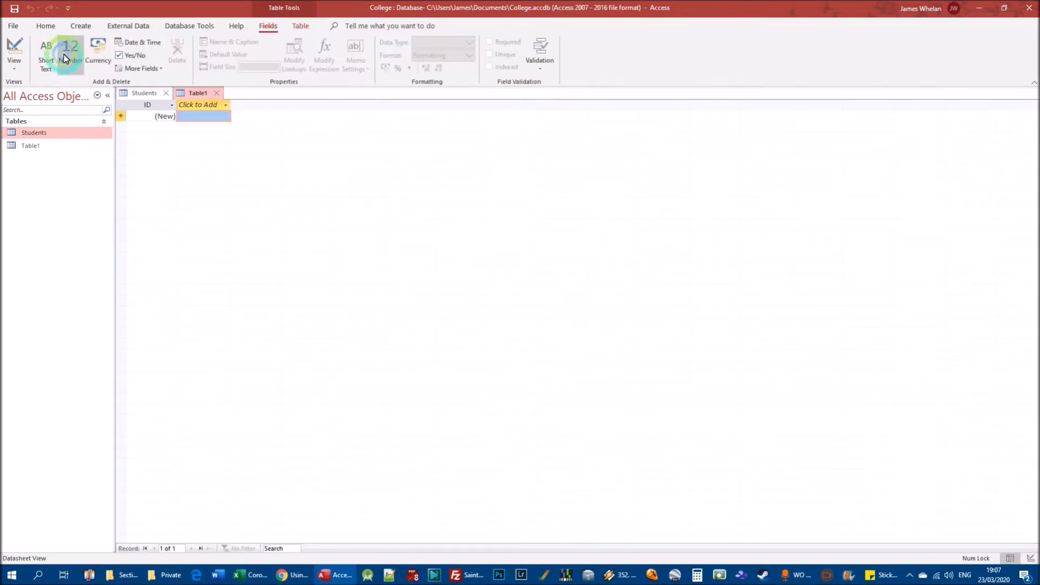
{"action": "right_click", "coordinate": [40, 147]}
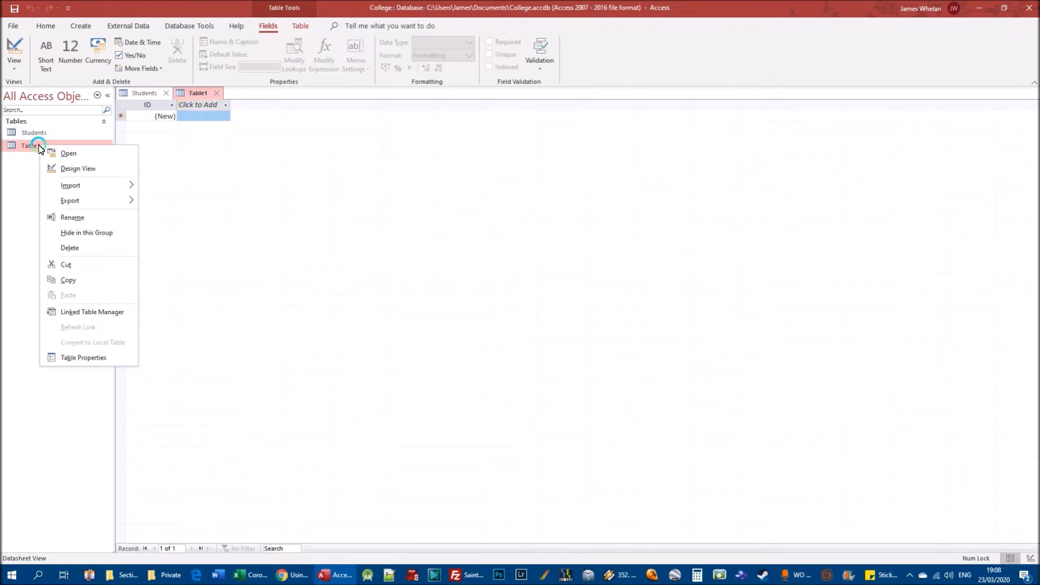
{"action": "left_click", "coordinate": [78, 169]}
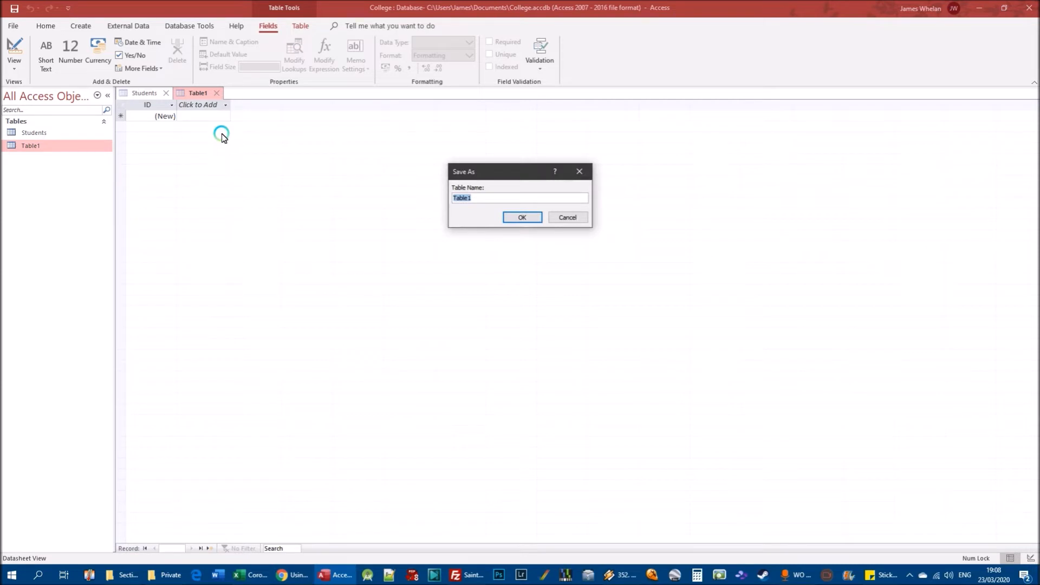
{"action": "type", "text": "Classes"}
{"action": "left_click", "coordinate": [521, 218]}
{"action": "left_click", "coordinate": [30, 134]}
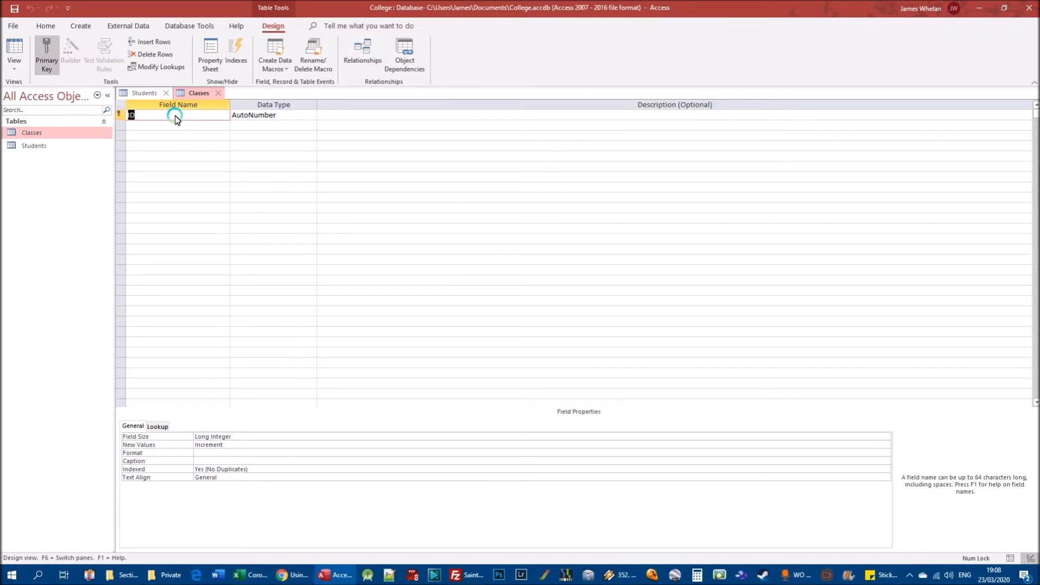
Rename the primary key field of the Classes table to Class code and set its data type to Short Text.
{"action": "type", "text": "Class cpde"}
{"action": "key", "text": "BackSpace"}
{"action": "key", "text": "BackSpace"}
{"action": "key", "text": "BackSpace"}
{"action": "type", "text": "ode"}
{"action": "left_click", "coordinate": [287, 115]}
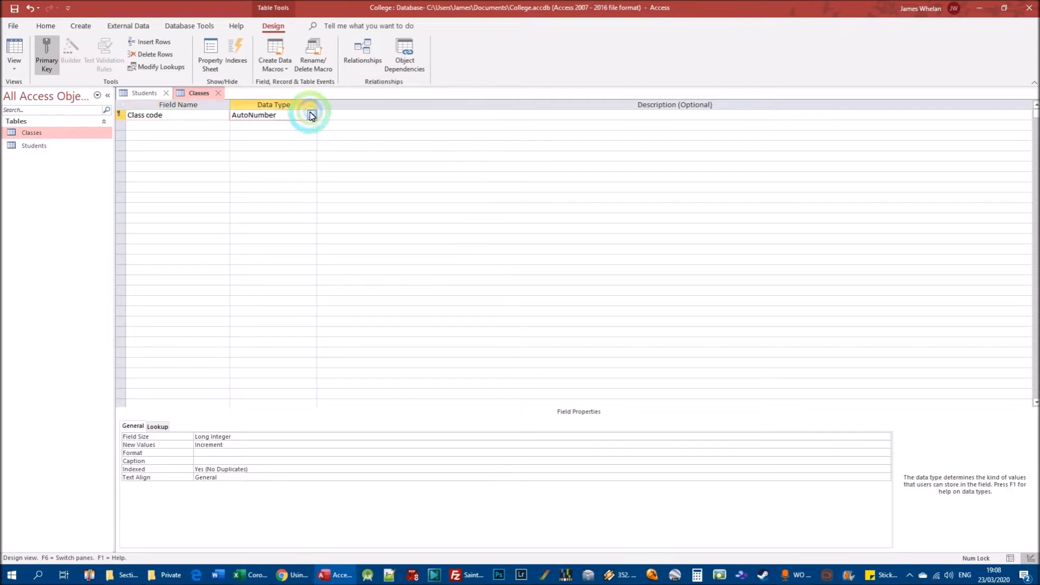
{"action": "left_click", "coordinate": [312, 115]}
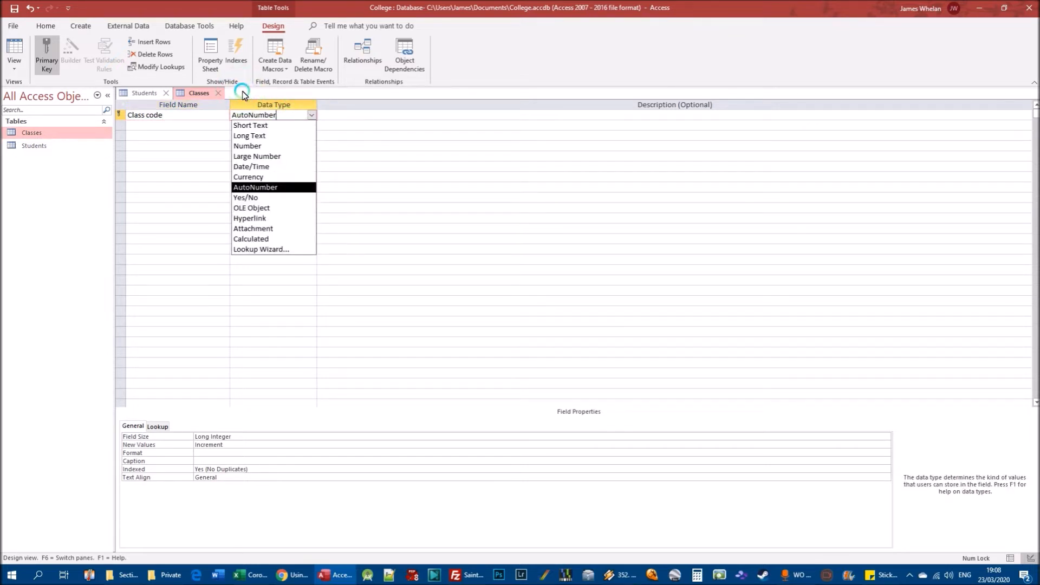
{"action": "left_click", "coordinate": [262, 128]}
Add two Short Text fields named Class name and Class tutor below Class code.
{"action": "left_click", "coordinate": [154, 124]}
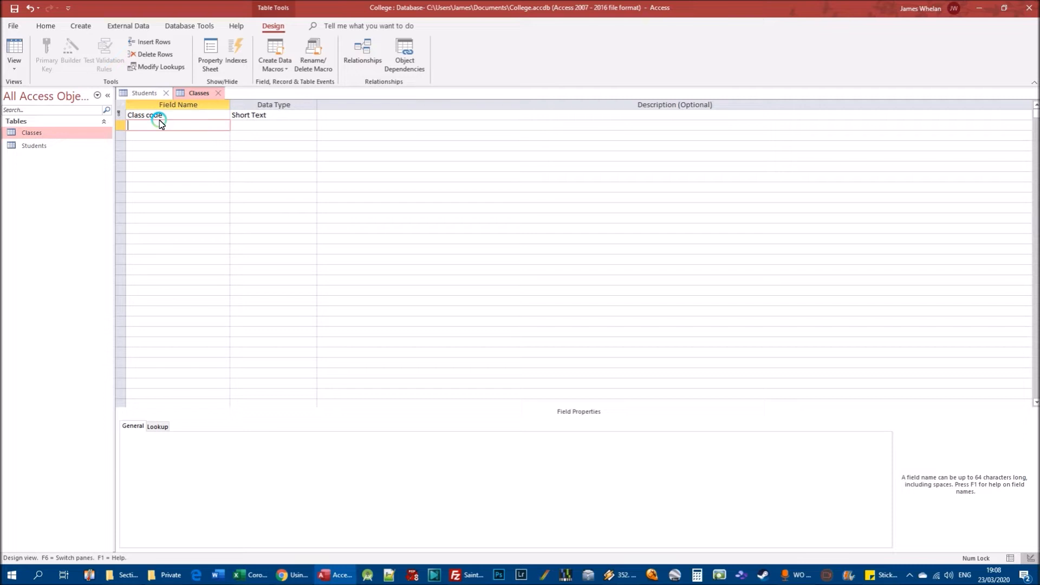
{"action": "type", "text": "Class name"}
{"action": "key", "text": "Tab"}
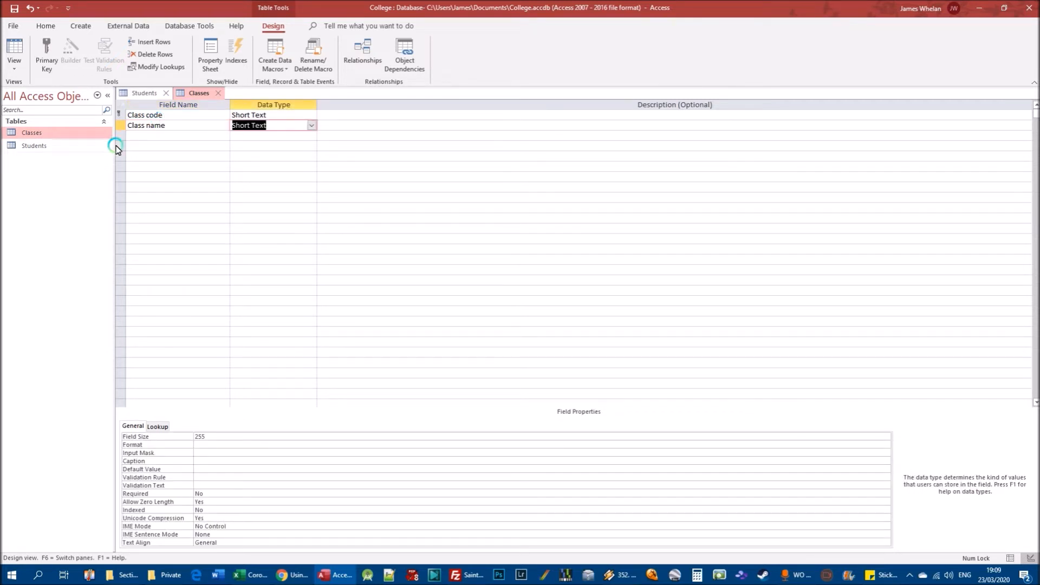
{"action": "left_click", "coordinate": [140, 135]}
{"action": "type", "text": "Clas"}
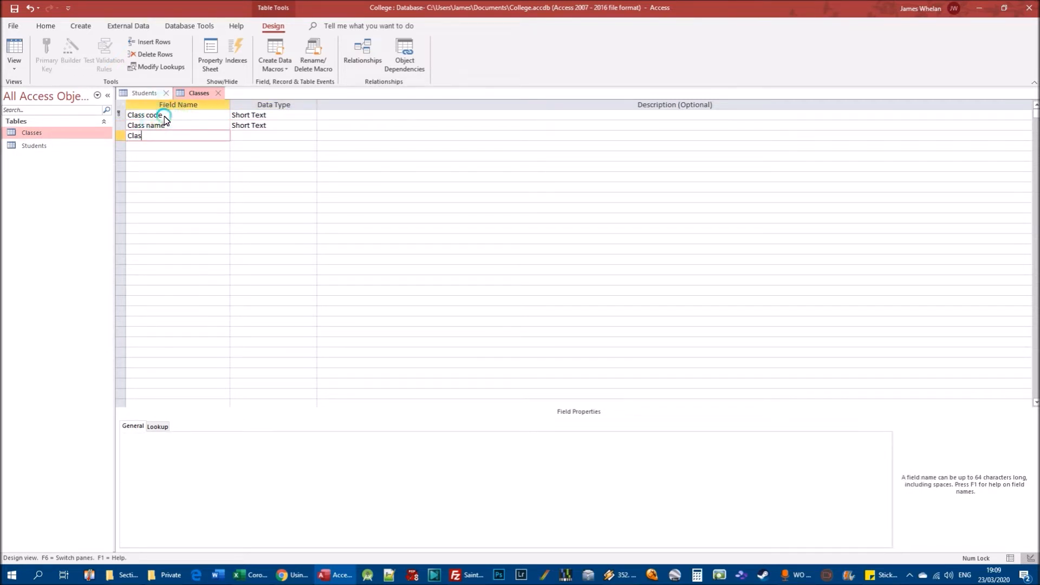
{"action": "type", "text": "s tutor"}
{"action": "key", "text": "Tab"}
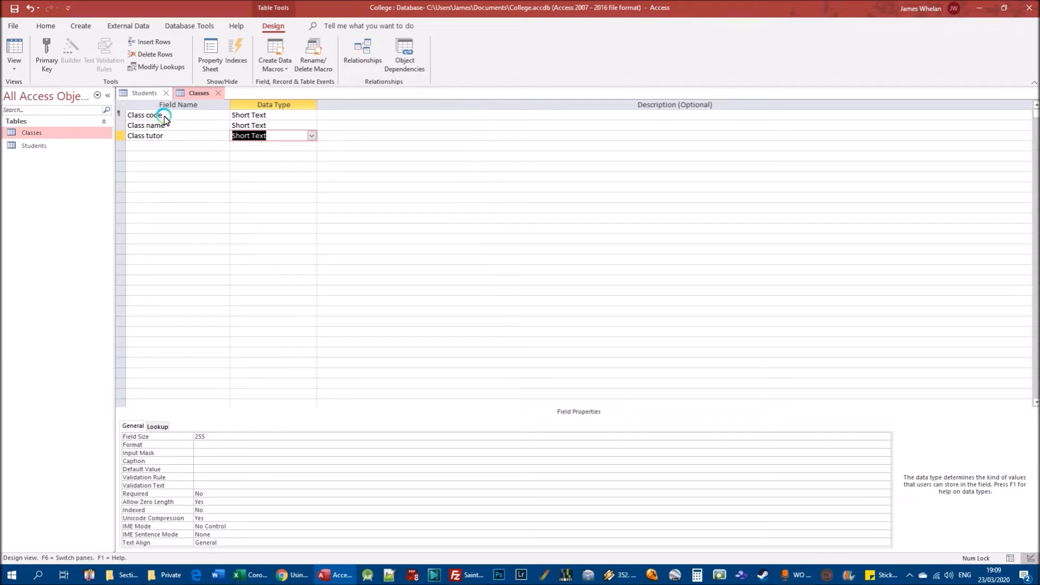
Add a Short Text field named Department below Class tutor.
{"action": "left_click", "coordinate": [142, 146]}
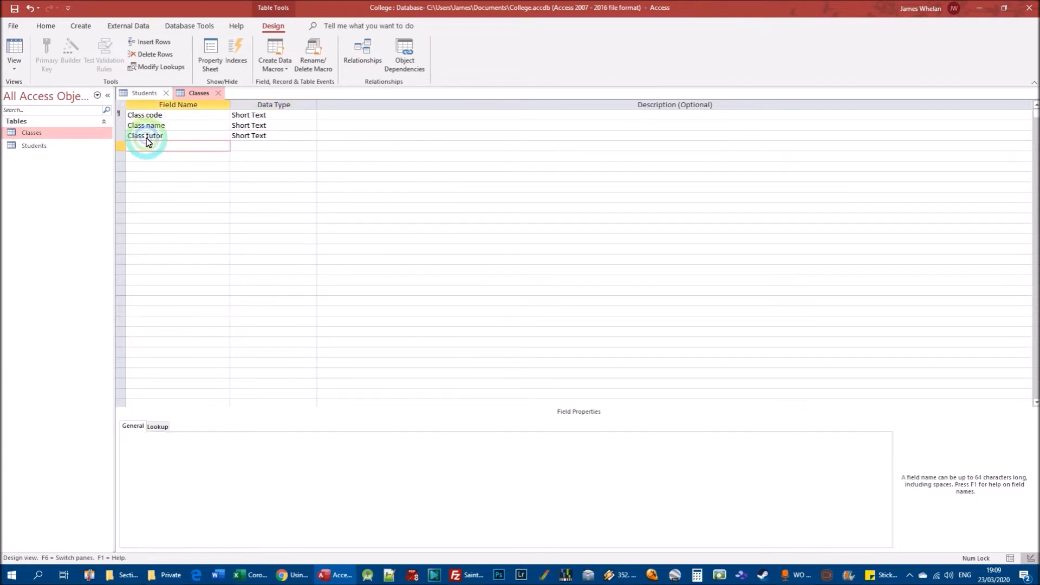
{"action": "type", "text": "Department"}
{"action": "key", "text": "Tab"}
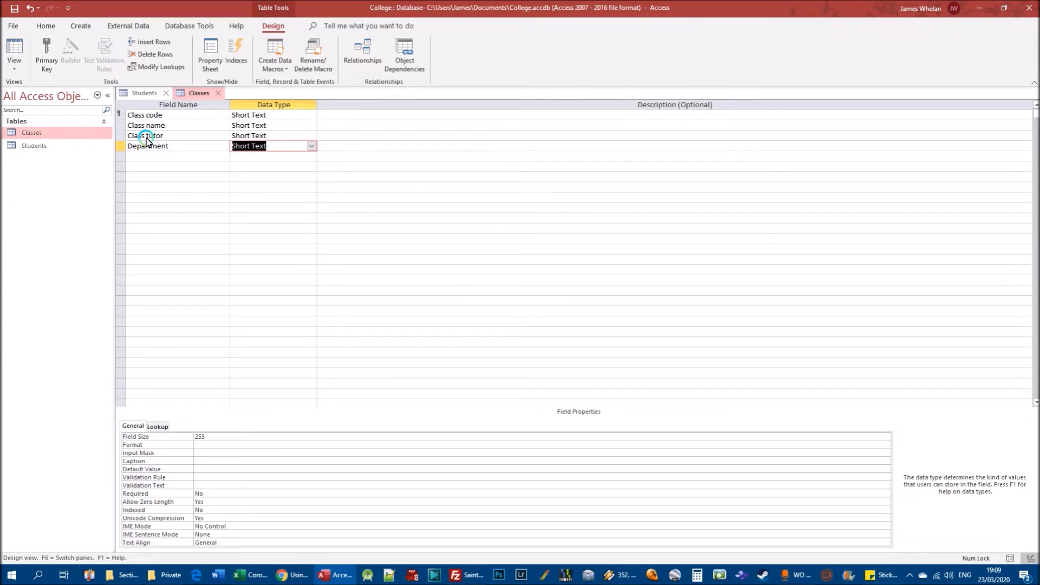
Add a Short Text field named Class room below Department in the Classes table.
{"action": "left_click", "coordinate": [160, 156]}
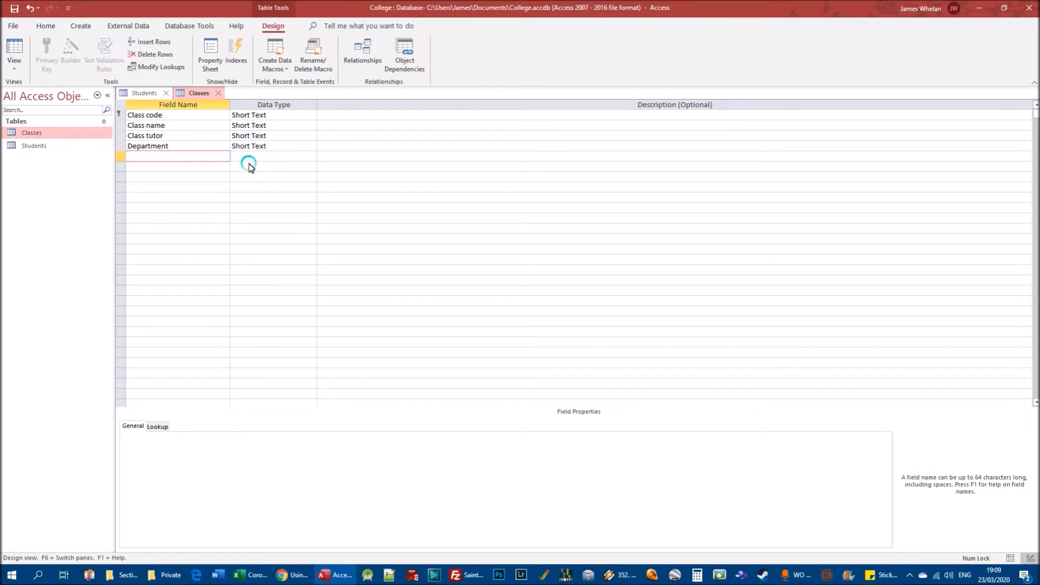
{"action": "type", "text": "Class building"}
{"action": "key", "text": "BackSpace"}
{"action": "key", "text": "BackSpace"}
{"action": "key", "text": "BackSpace"}
{"action": "type", "text": "room"}
{"action": "key", "text": "Tab"}
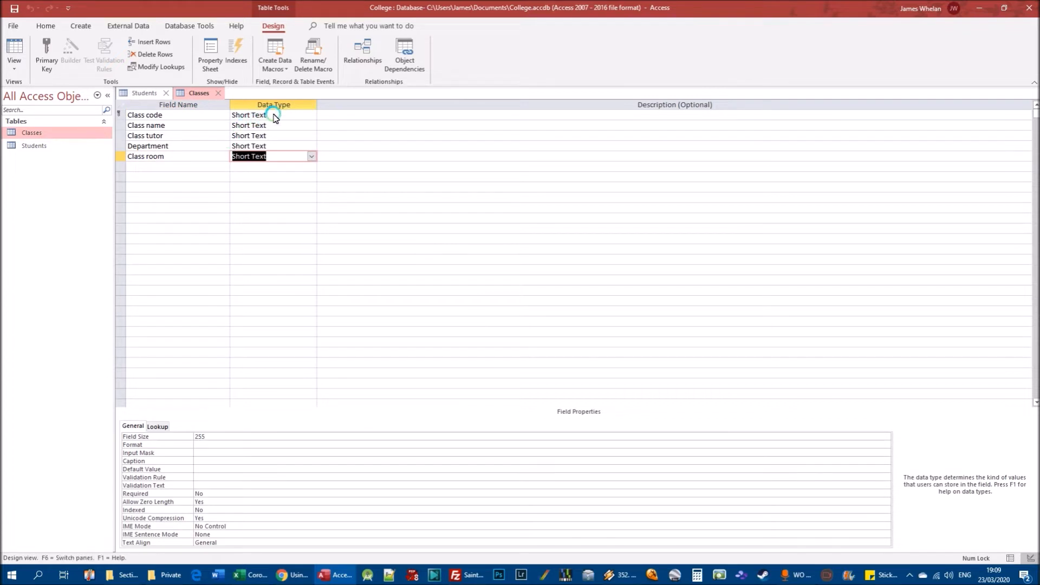
Open the Students table in Datasheet view and widen the Student Number column to fit its heading.
{"action": "left_click", "coordinate": [143, 95]}
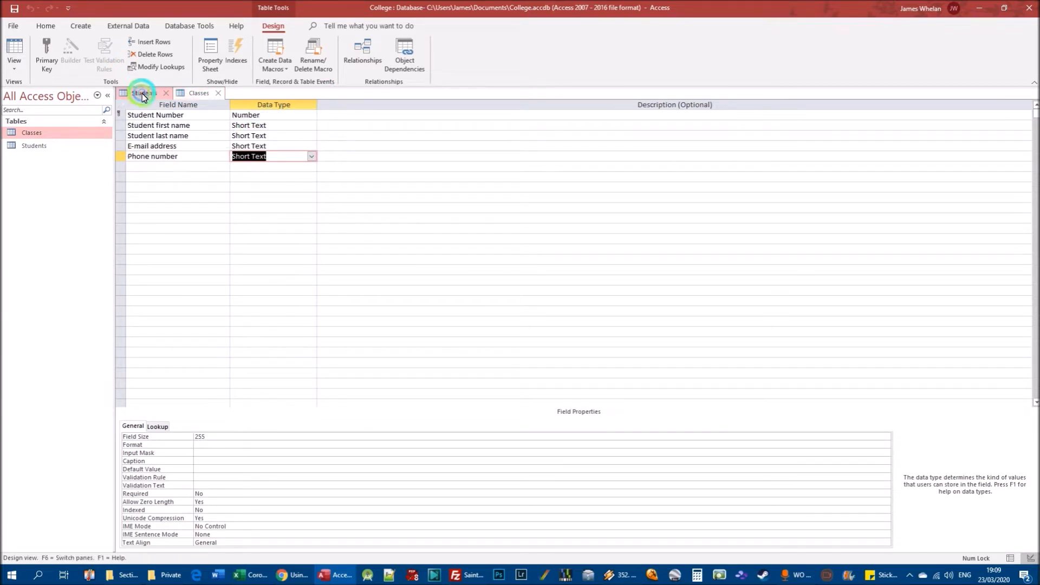
{"action": "left_click", "coordinate": [38, 145]}
{"action": "double_click", "coordinate": [38, 145]}
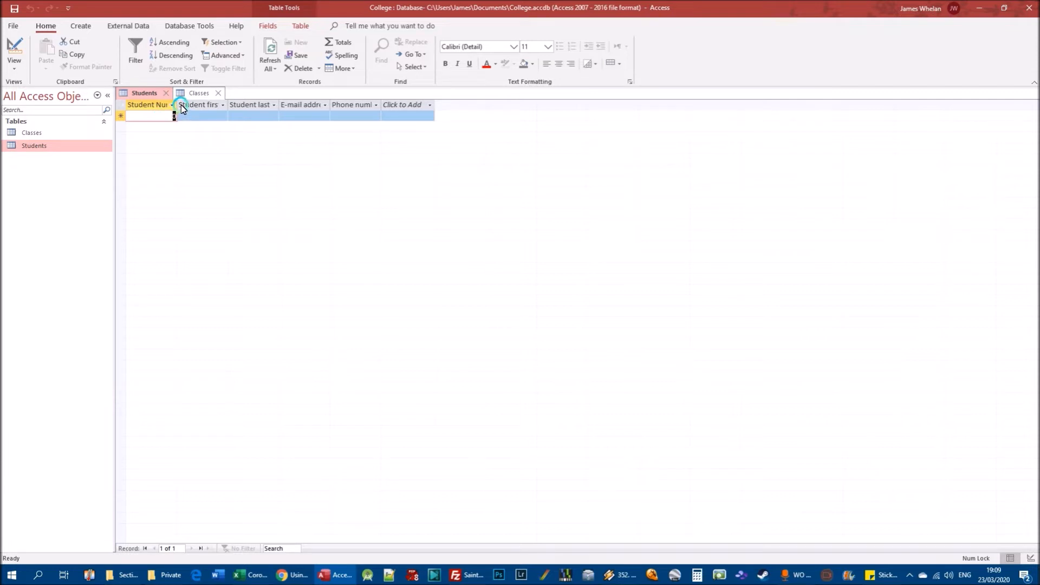
Check the Student Number field in the Students table's Design view, and return to Datasheet view.
{"action": "right_click", "coordinate": [34, 146]}
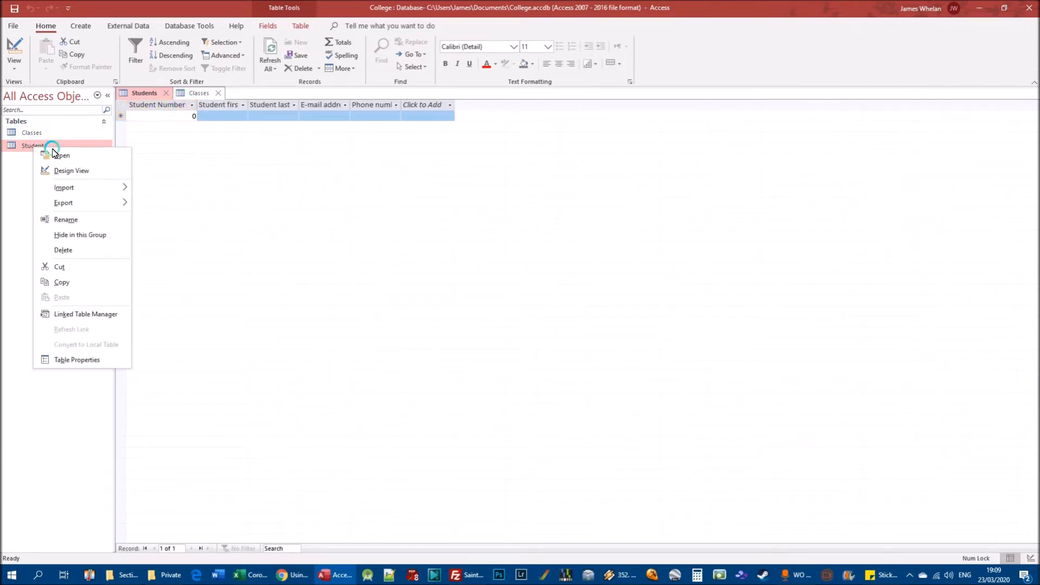
{"action": "left_click", "coordinate": [64, 170]}
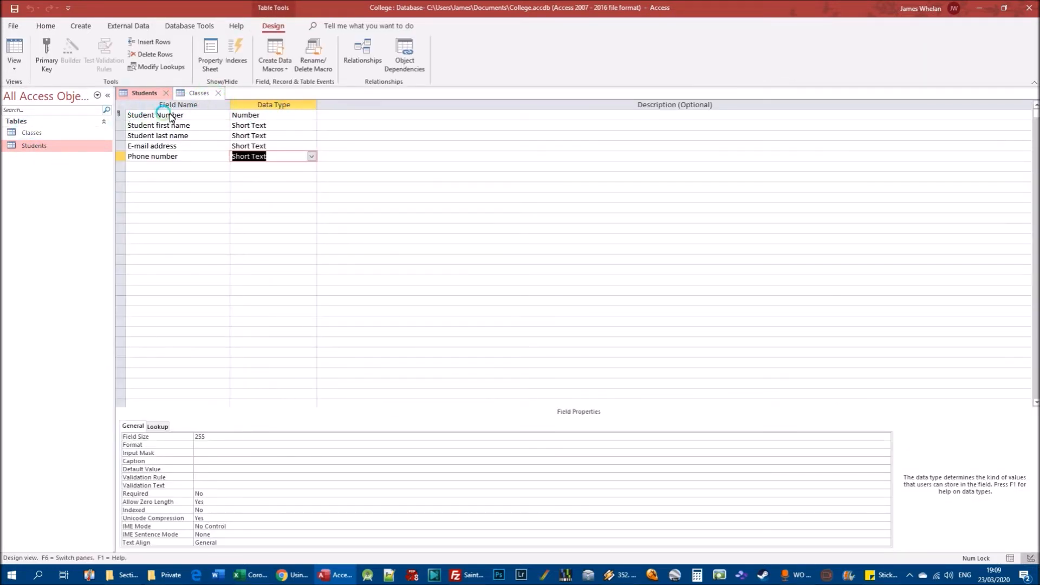
{"action": "left_click", "coordinate": [293, 116]}
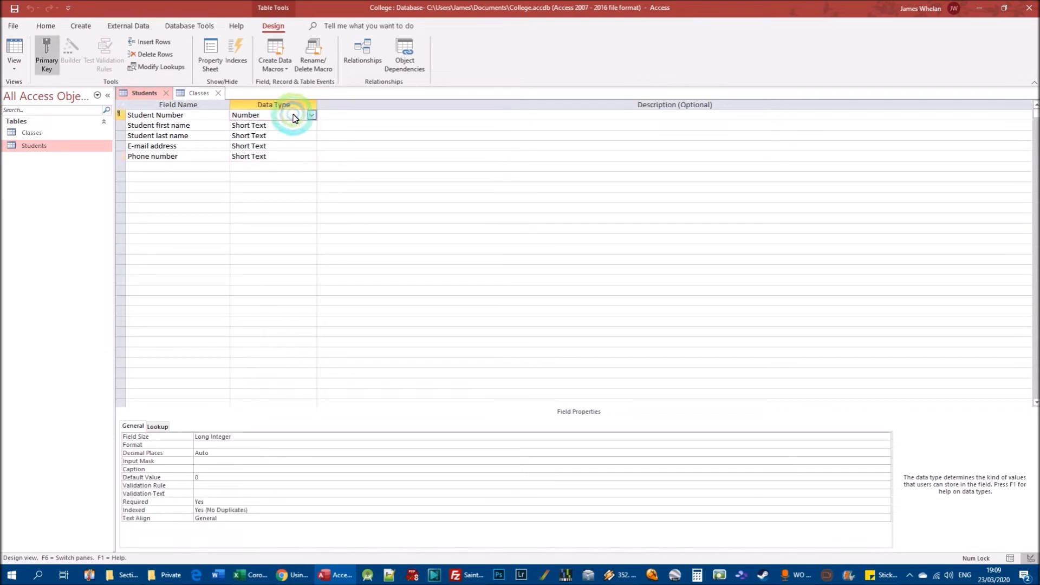
{"action": "left_click", "coordinate": [34, 147]}
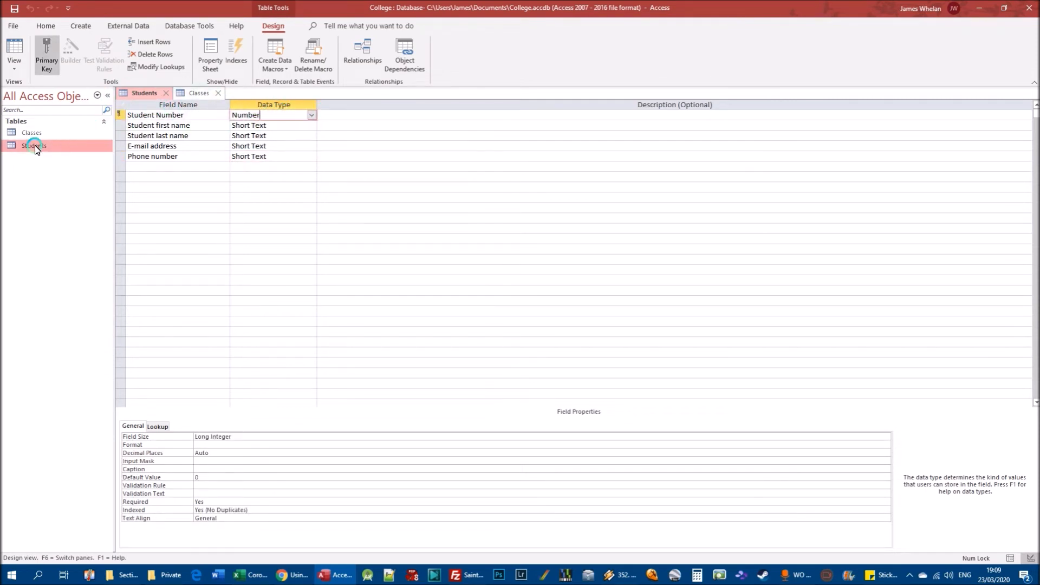
{"action": "left_click", "coordinate": [34, 146]}
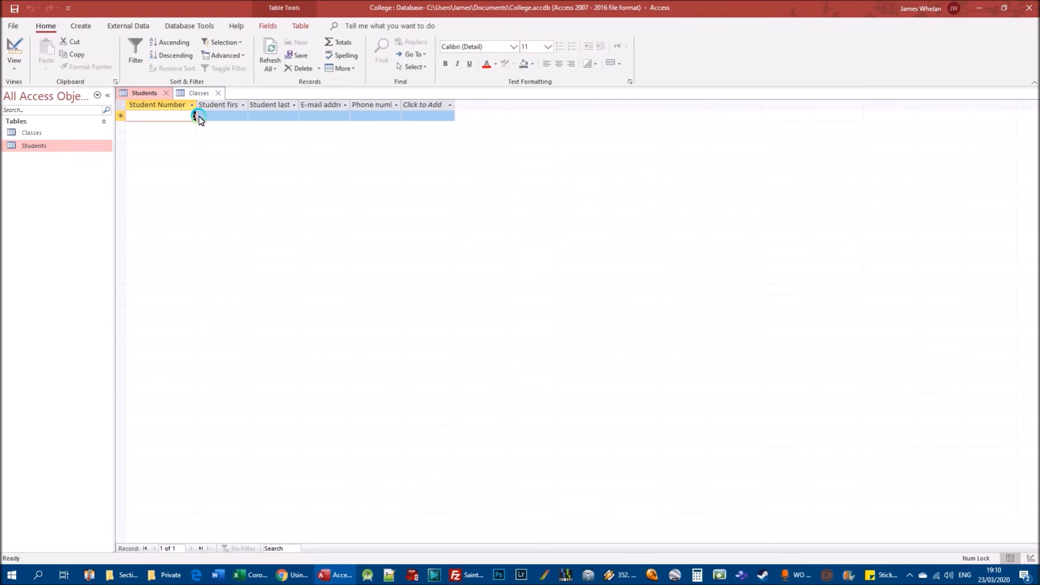
Add the first student record with the student number, first name, last name, e-mail address and phone number.
{"action": "type", "text": "123"}
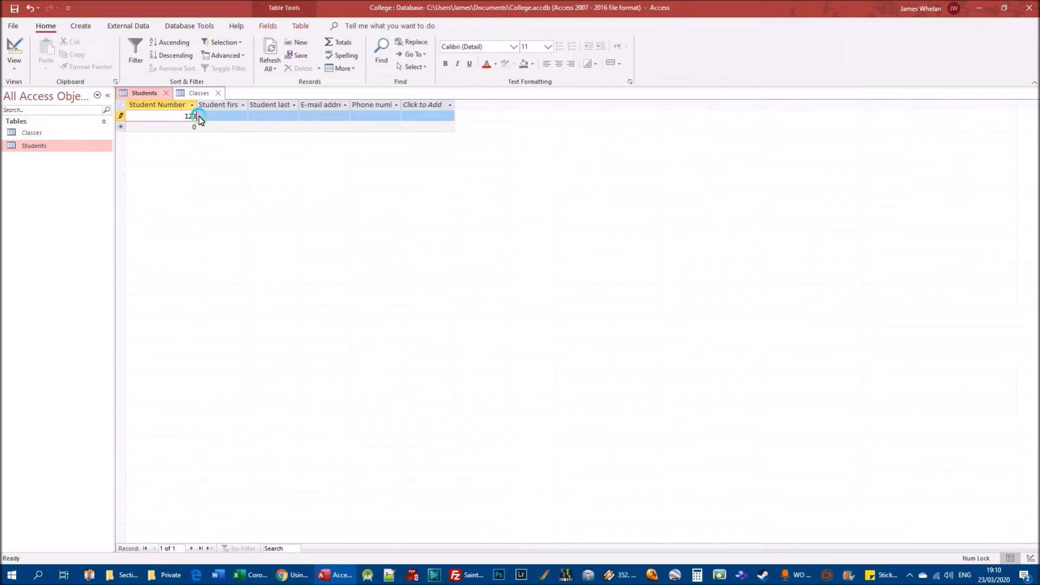
{"action": "key", "text": "Tab"}
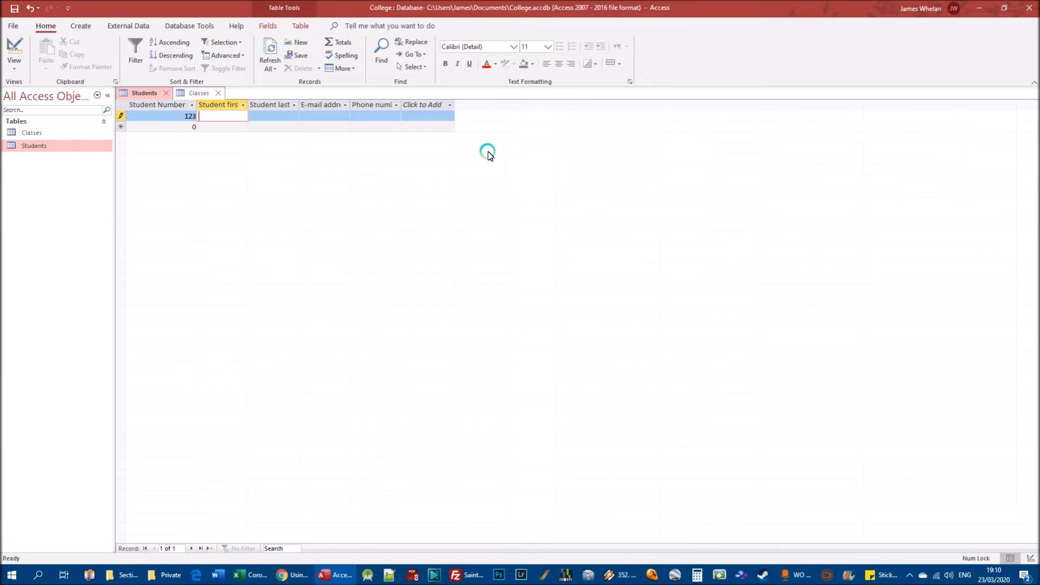
{"action": "key", "text": "Tab"}
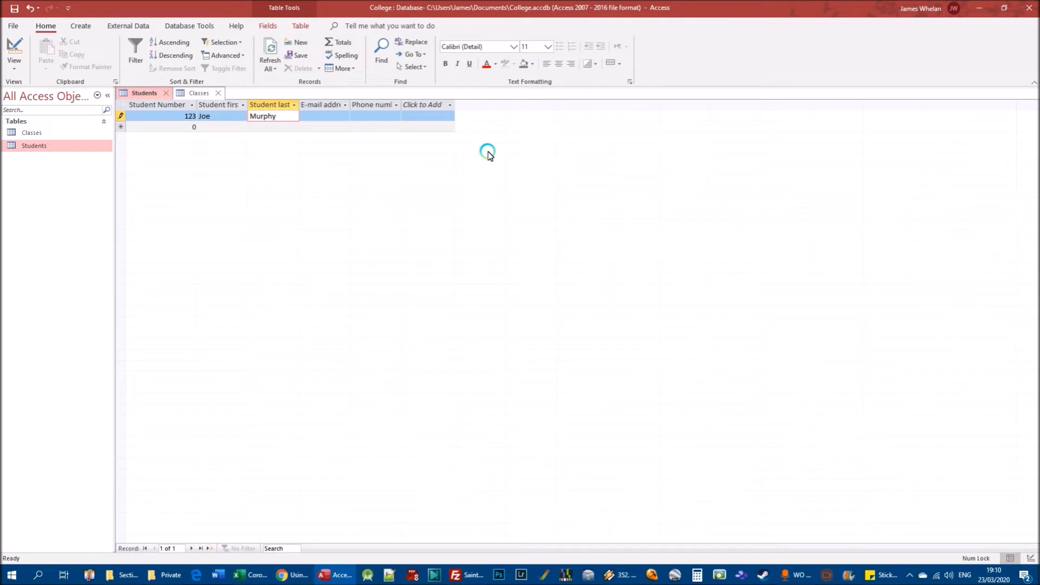
{"action": "key", "text": "Tab"}
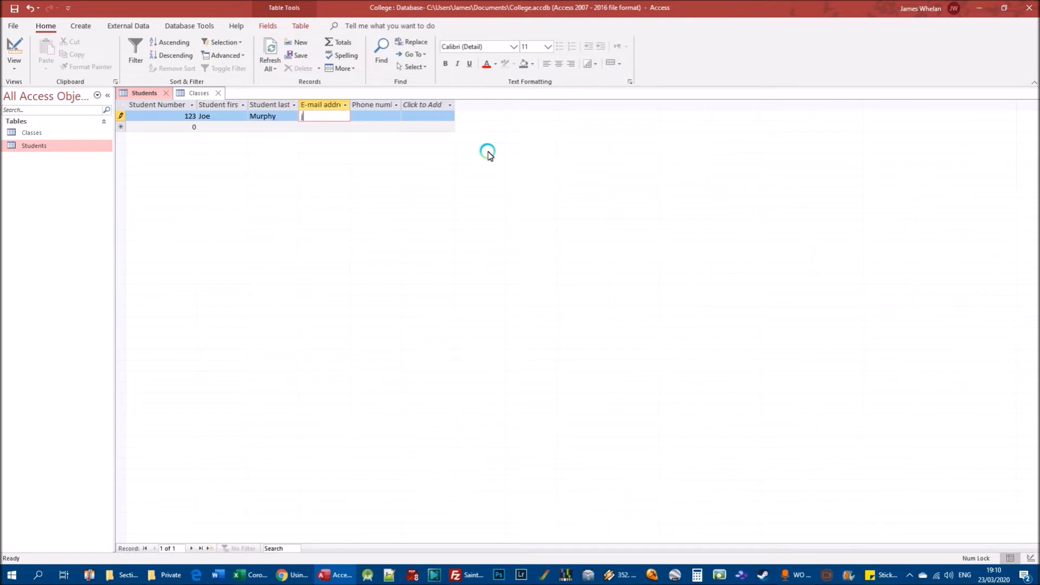
{"action": "key", "text": "Tab"}
{"action": "type", "text": "052"}
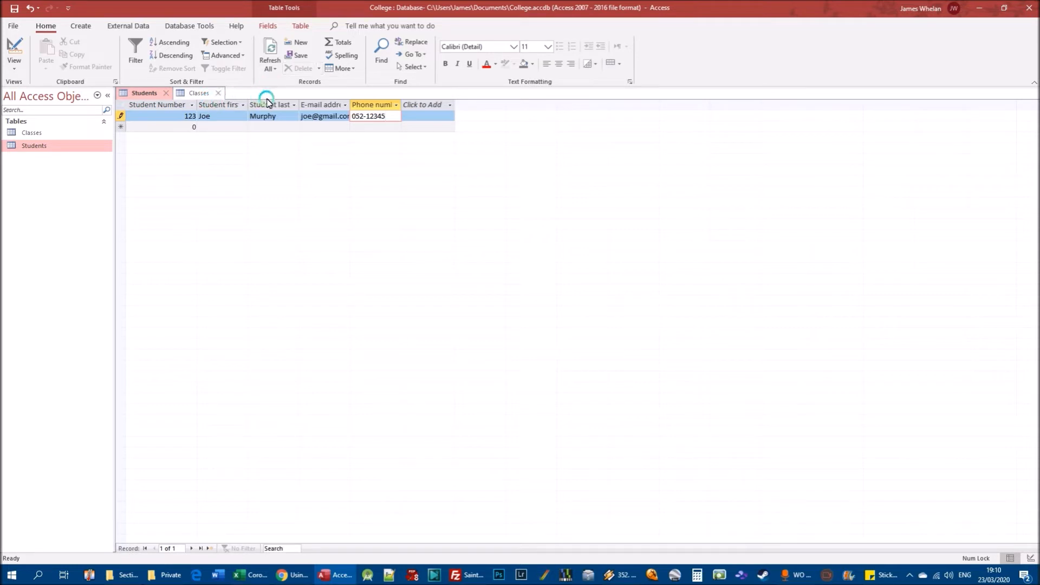
{"action": "key", "text": "Tab"}
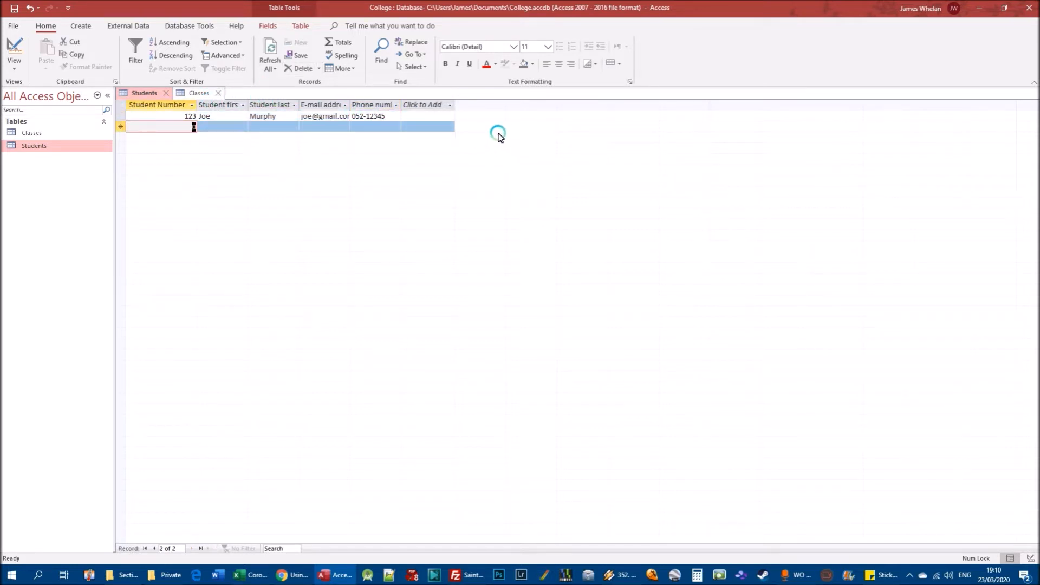
Add a second student record, filling in the student number, full name, e-mail address and phone number.
{"action": "type", "text": "456"}
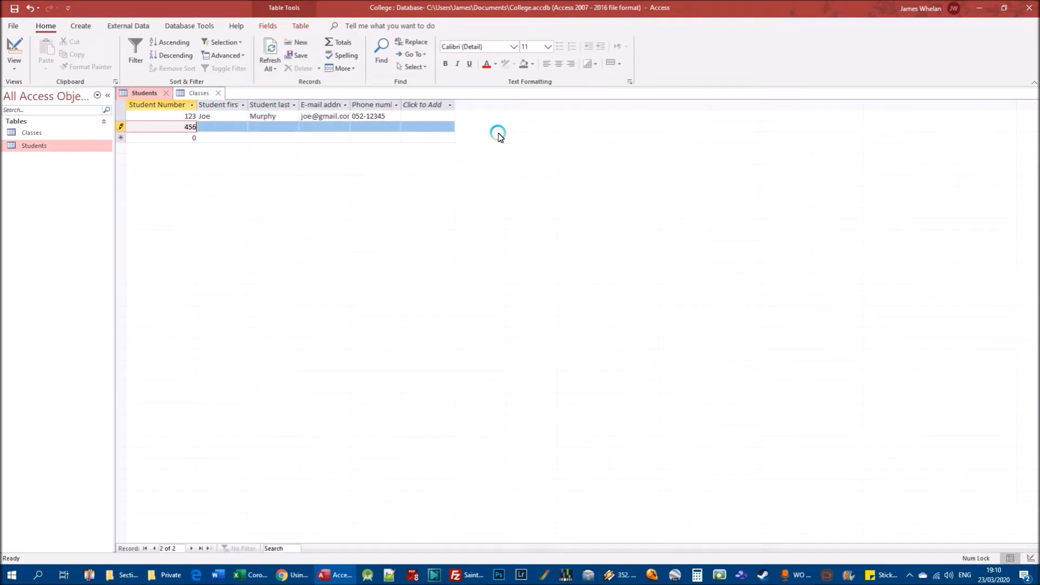
{"action": "key", "text": "Tab"}
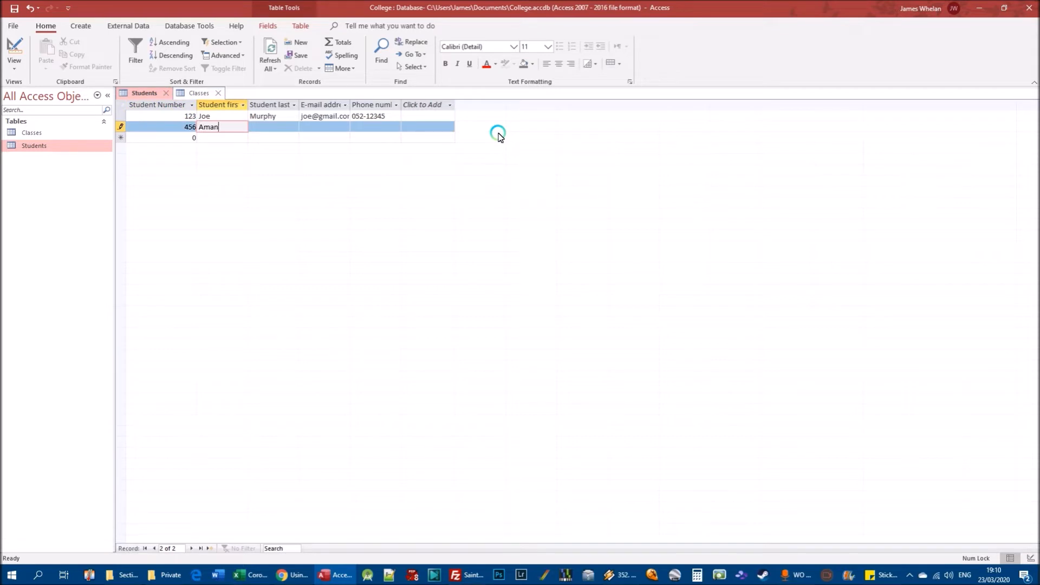
{"action": "key", "text": "Tab"}
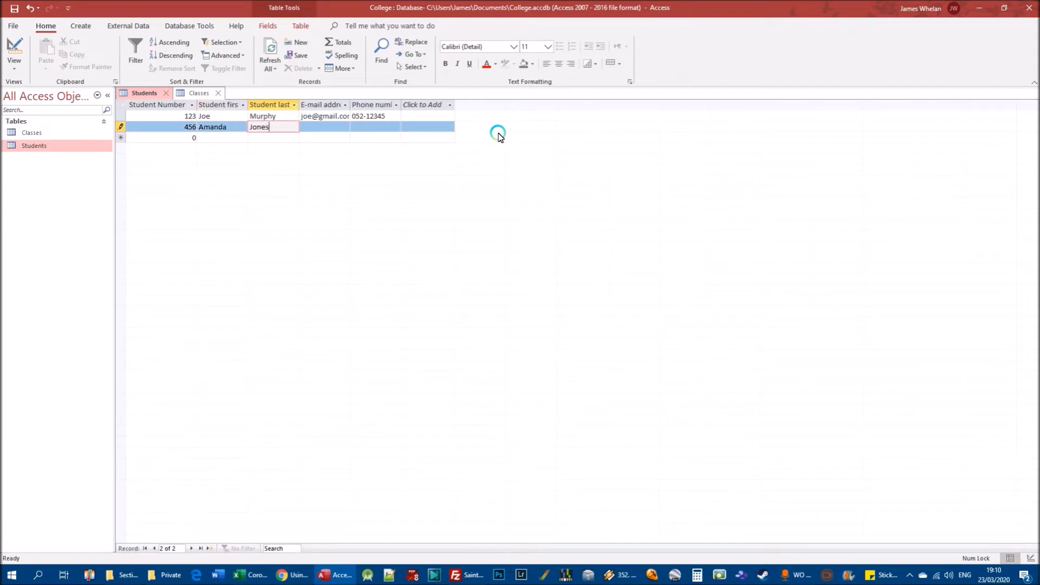
{"action": "key", "text": "Tab"}
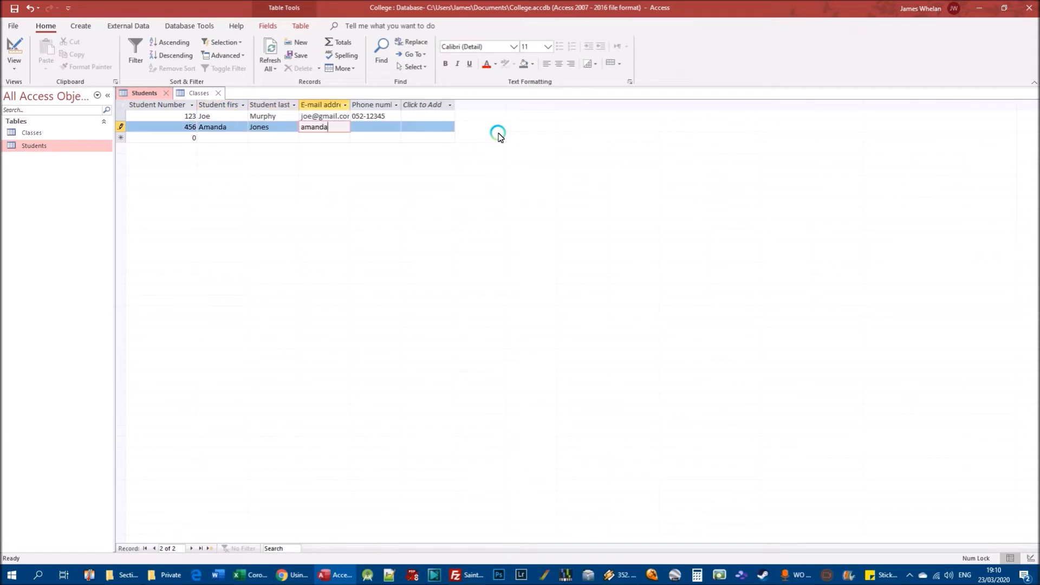
{"action": "key", "text": "Tab"}
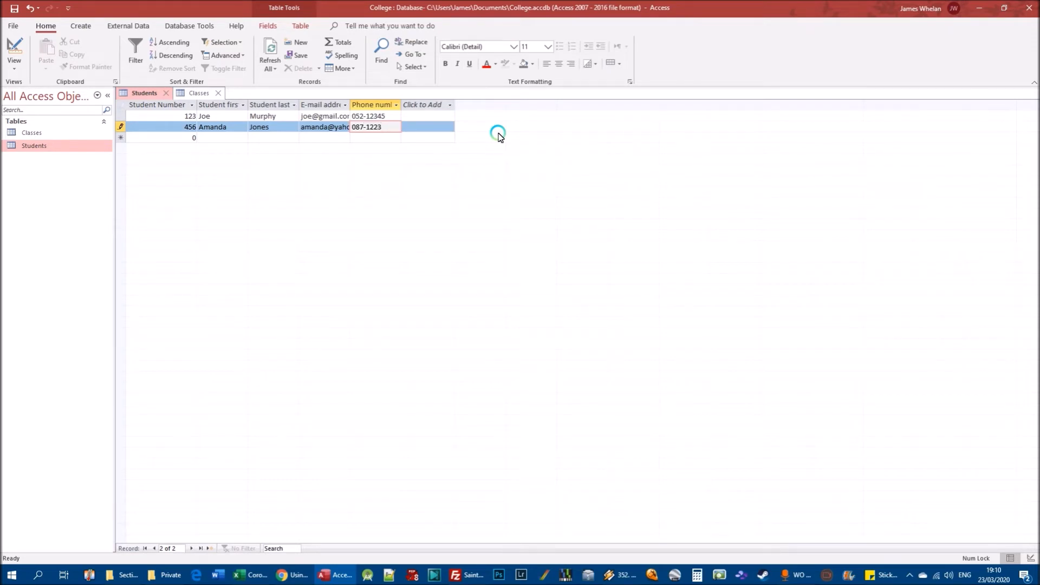
{"action": "type", "text": "087-1234567"}
{"action": "key", "text": "Tab"}
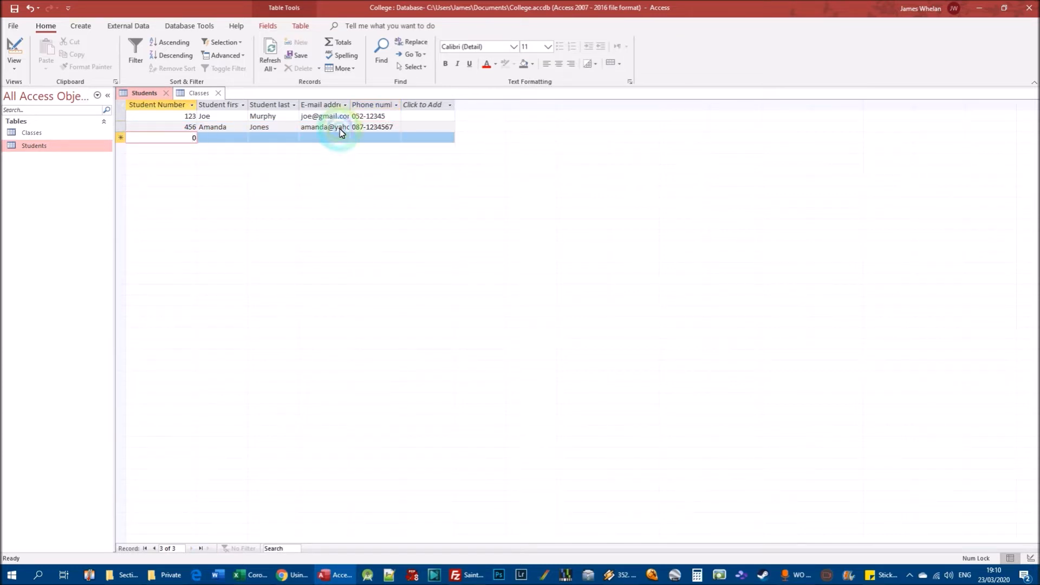
Add a third student record, filling in the student number, full name, e-mail address and phone number.
{"action": "type", "text": "789"}
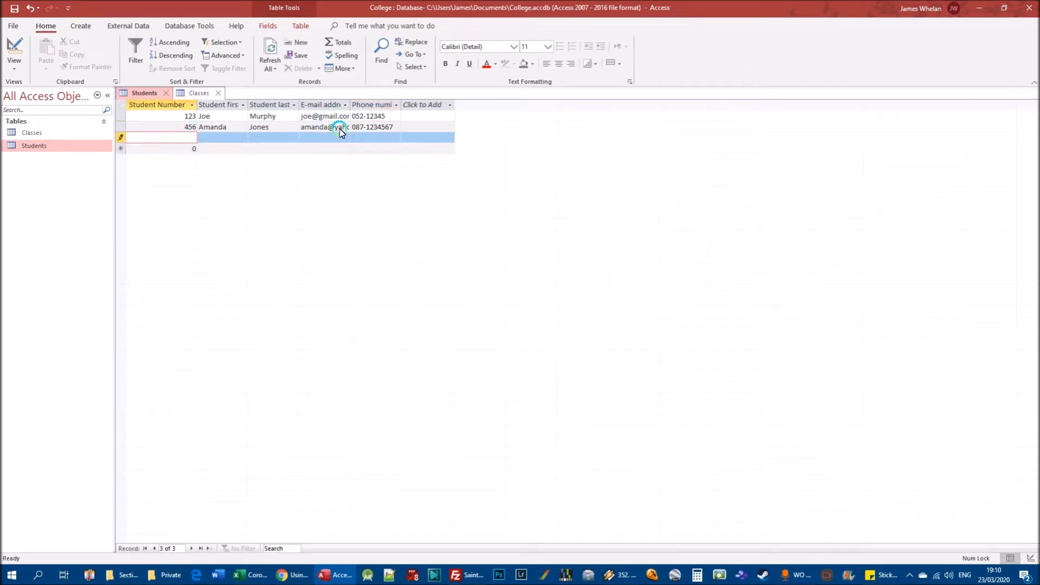
{"action": "key", "text": "Tab"}
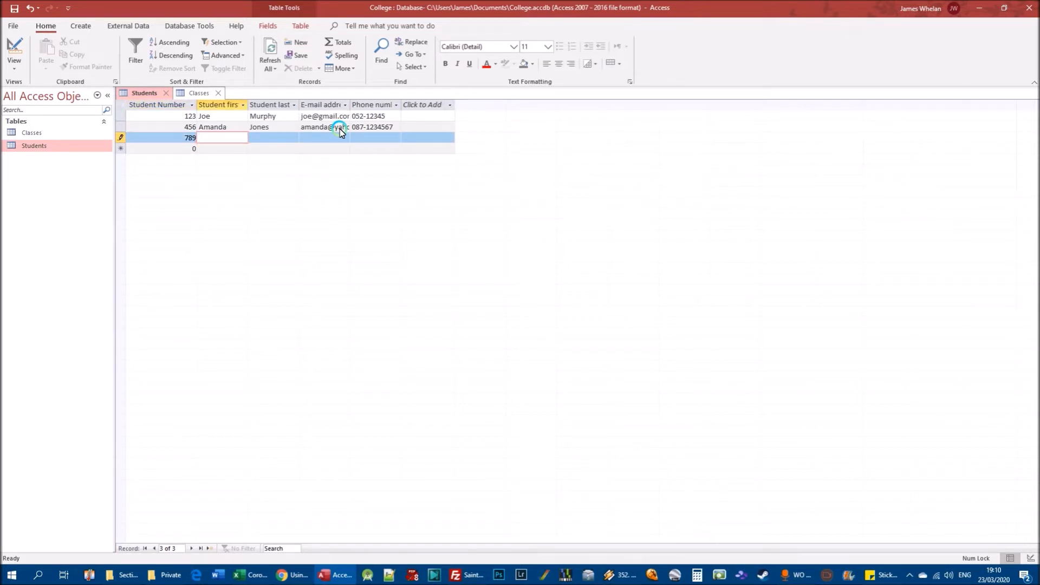
{"action": "key", "text": "Tab"}
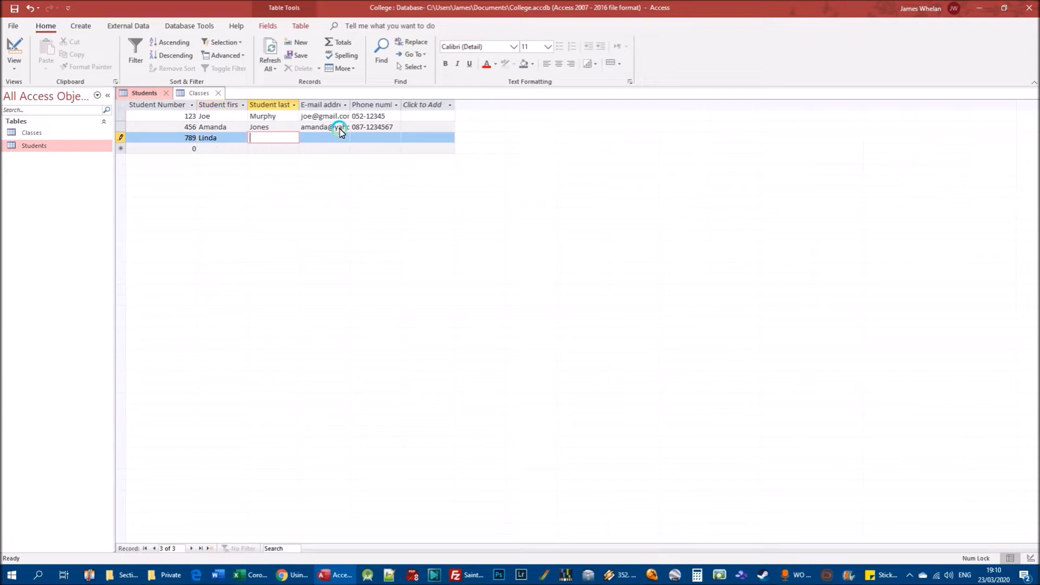
{"action": "key", "text": "Tab"}
{"action": "key", "text": "Tab"}
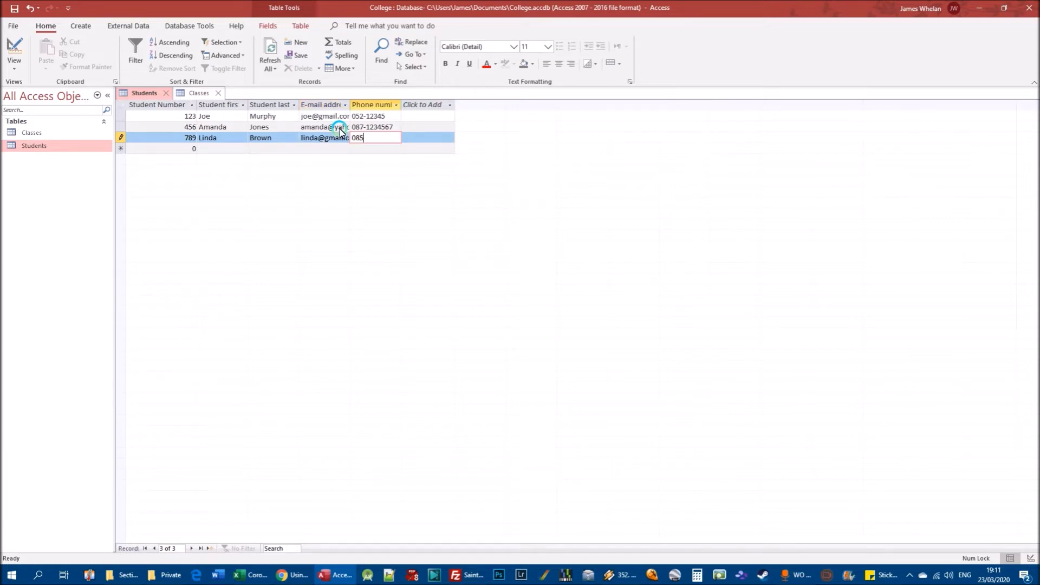
{"action": "type", "text": "085-1234567"}
{"action": "key", "text": "Tab"}
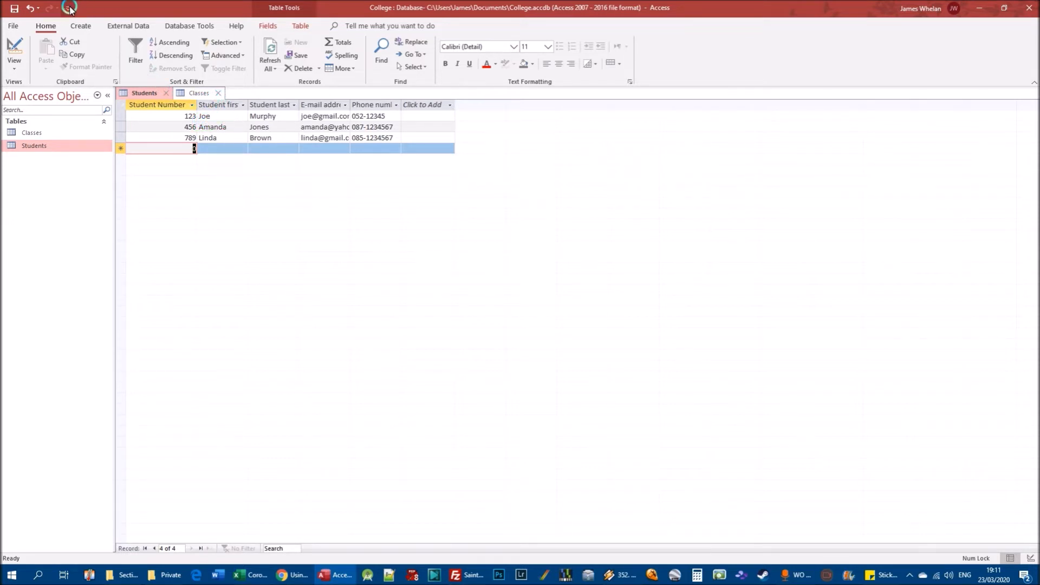
View the Students table's field structure in Design view, and return to its records in Datasheet view.
{"action": "left_click", "coordinate": [21, 66]}
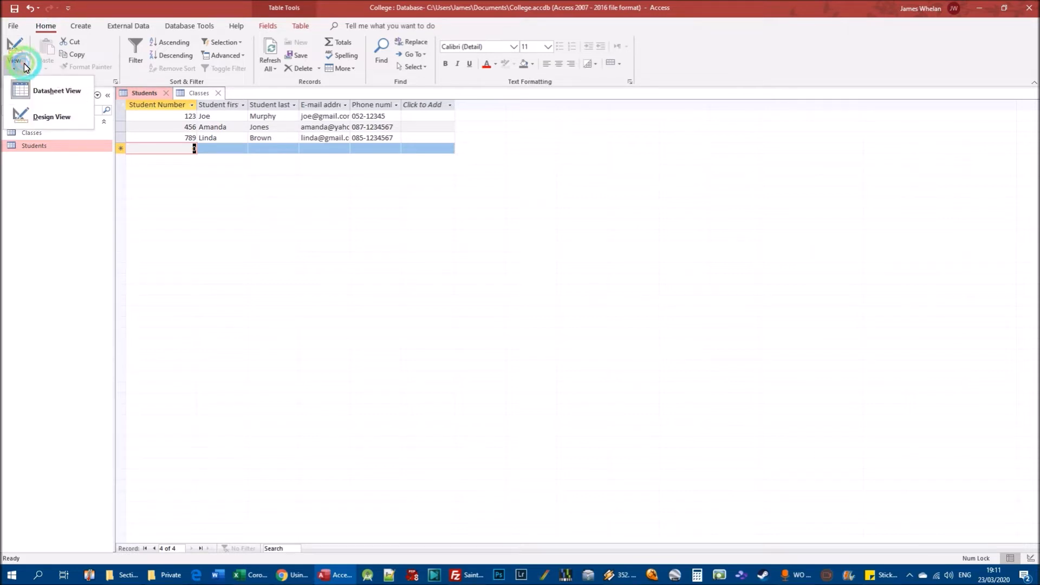
{"action": "left_click", "coordinate": [41, 115]}
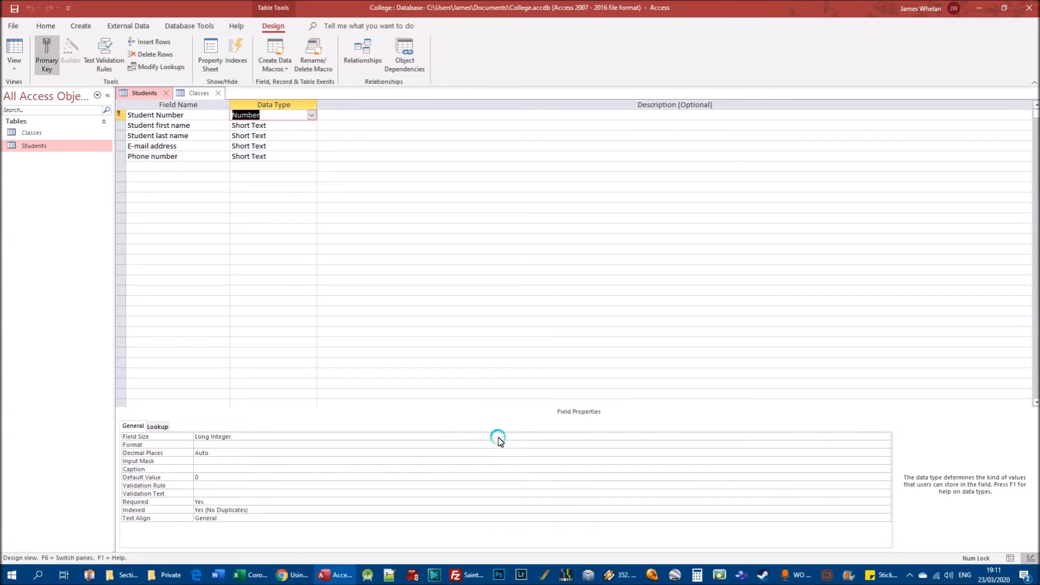
{"action": "double_click", "coordinate": [38, 147]}
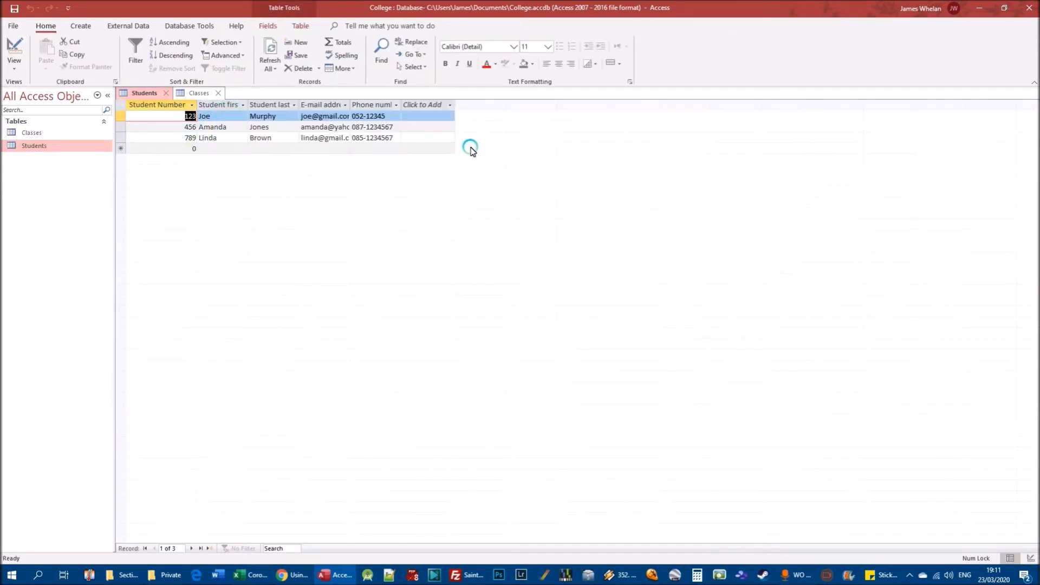
Fit the widths of the E-mail address, Phone number and Student first name columns to their contents.
{"action": "double_click", "coordinate": [351, 105]}
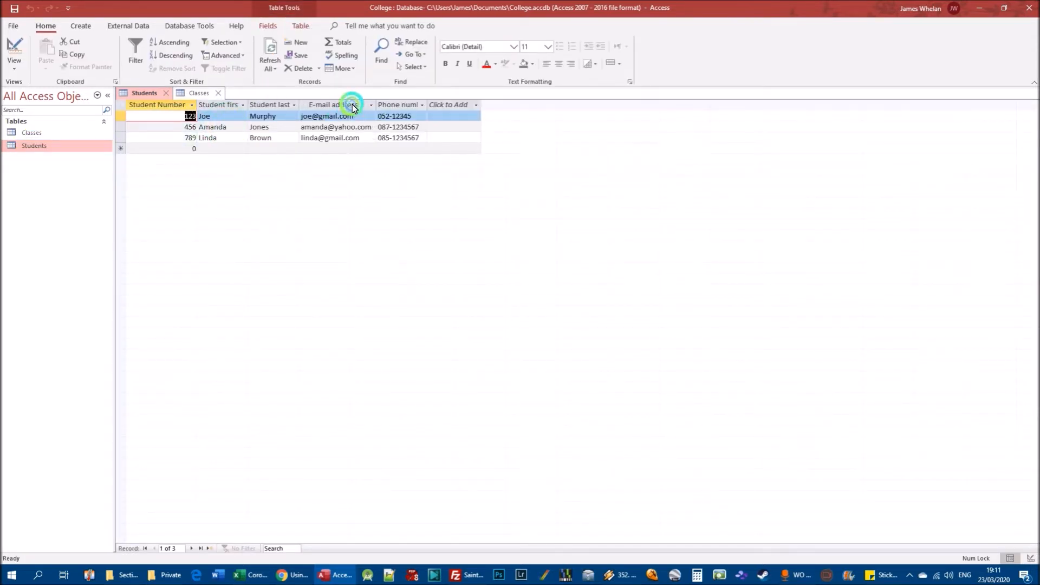
{"action": "double_click", "coordinate": [428, 106]}
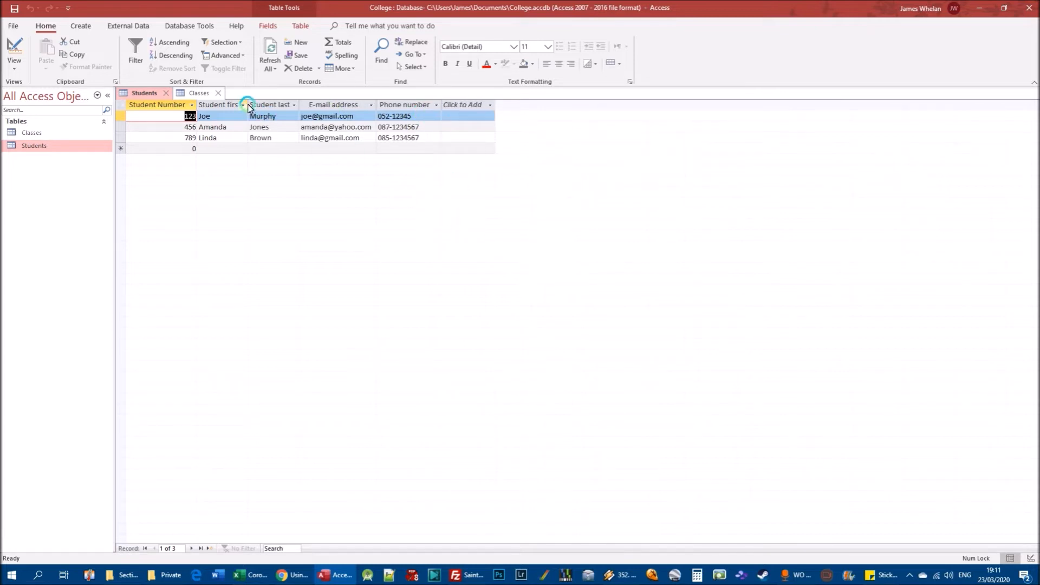
{"action": "double_click", "coordinate": [250, 109]}
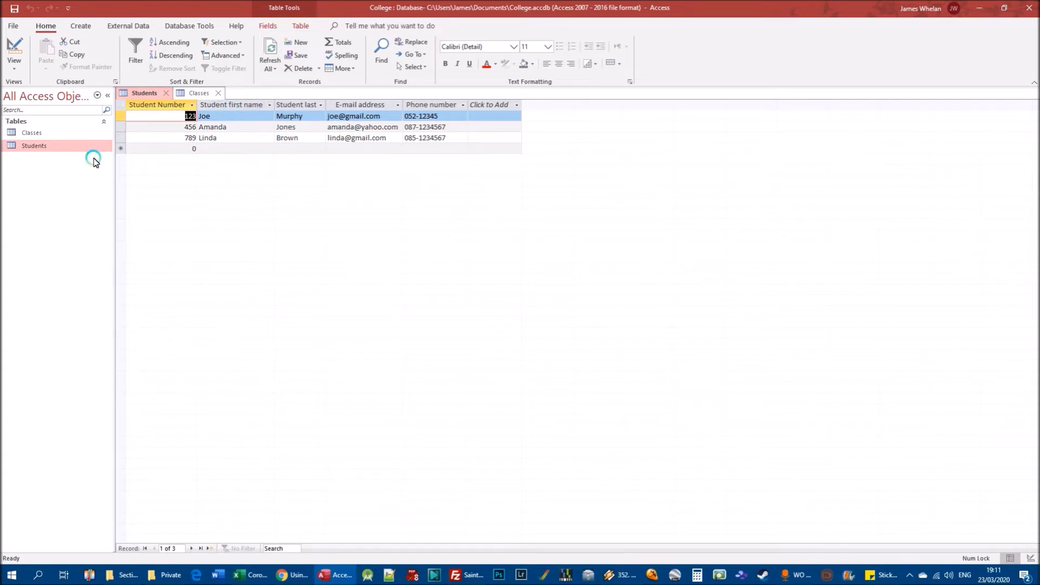
Start a record in the Classes table with class code ABC and class name Introduction to computers, and widen the Class name column slightly.
{"action": "double_click", "coordinate": [34, 134]}
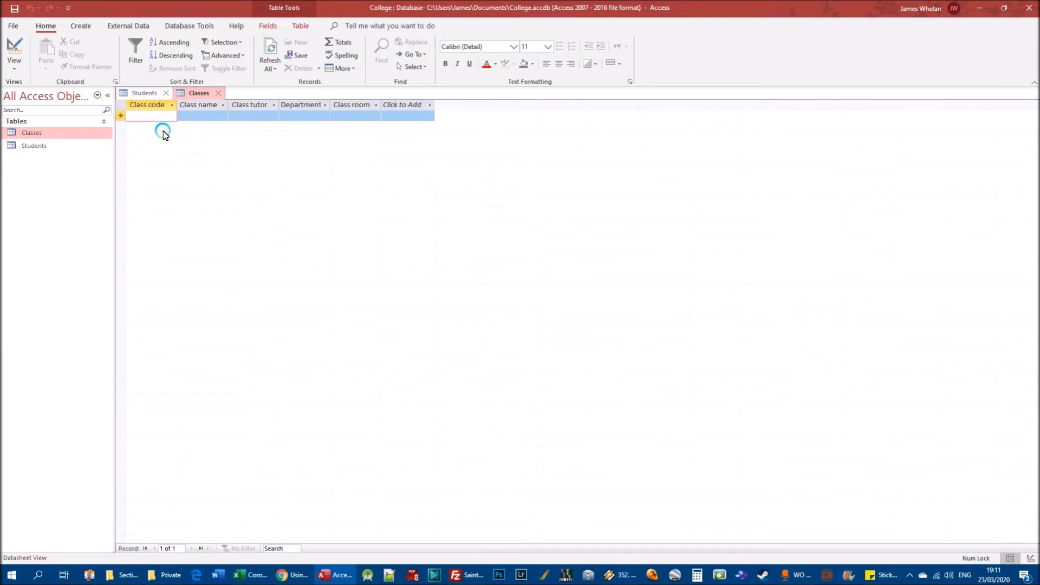
{"action": "type", "text": "ABC"}
{"action": "key", "text": "Tab"}
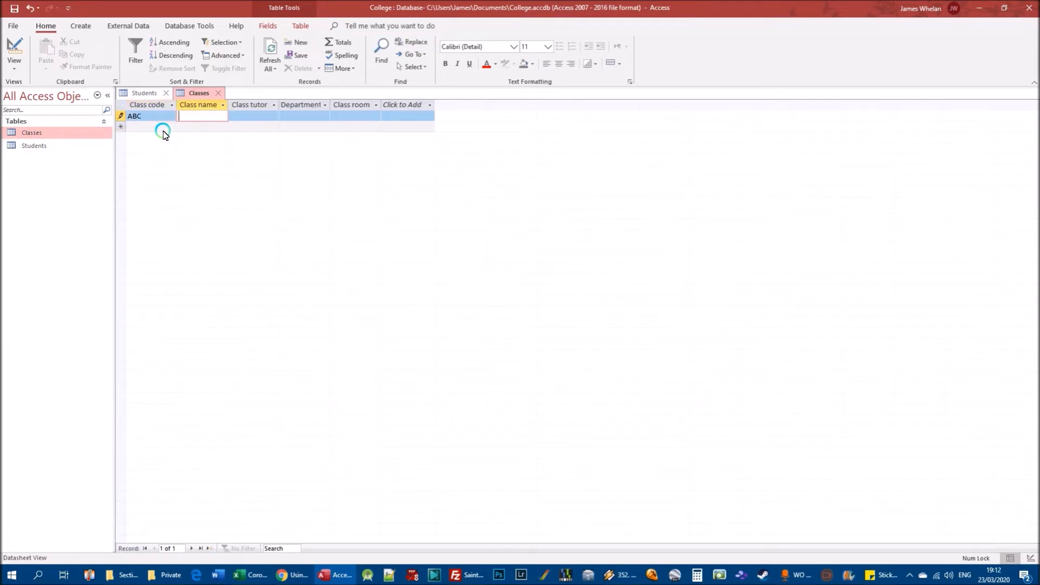
{"action": "type", "text": "Introduction to computers"}
{"action": "left_click", "coordinate": [225, 106]}
{"action": "left_click", "coordinate": [228, 105]}
{"action": "left_click_drag", "start_coordinate": [229, 104], "coordinate": [245, 105]}
Complete class ABC's record with the tutor's full name, department IT and class room 12.
{"action": "left_click", "coordinate": [272, 117]}
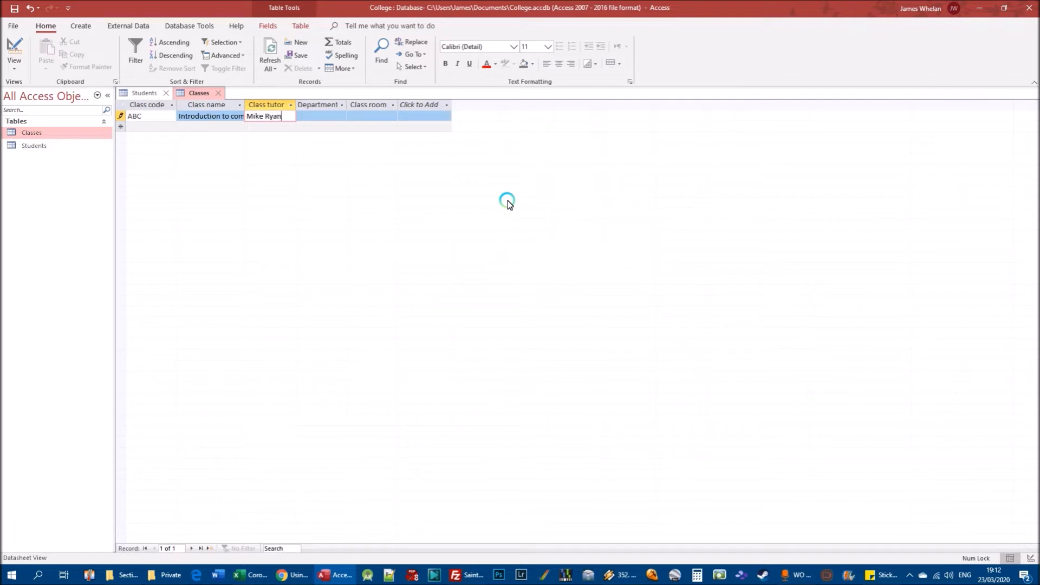
{"action": "key", "text": "Tab"}
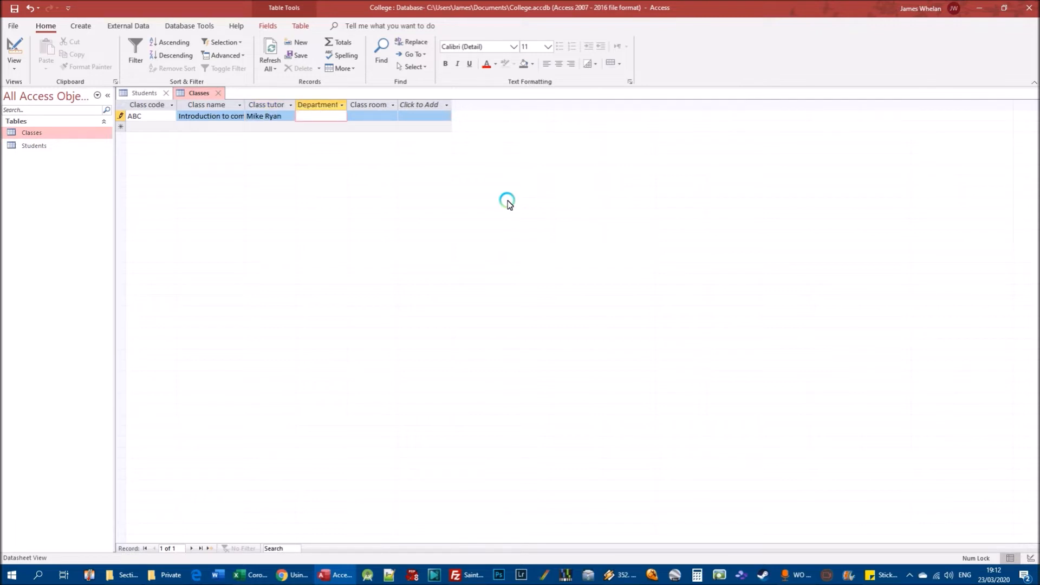
{"action": "key", "text": "Tab"}
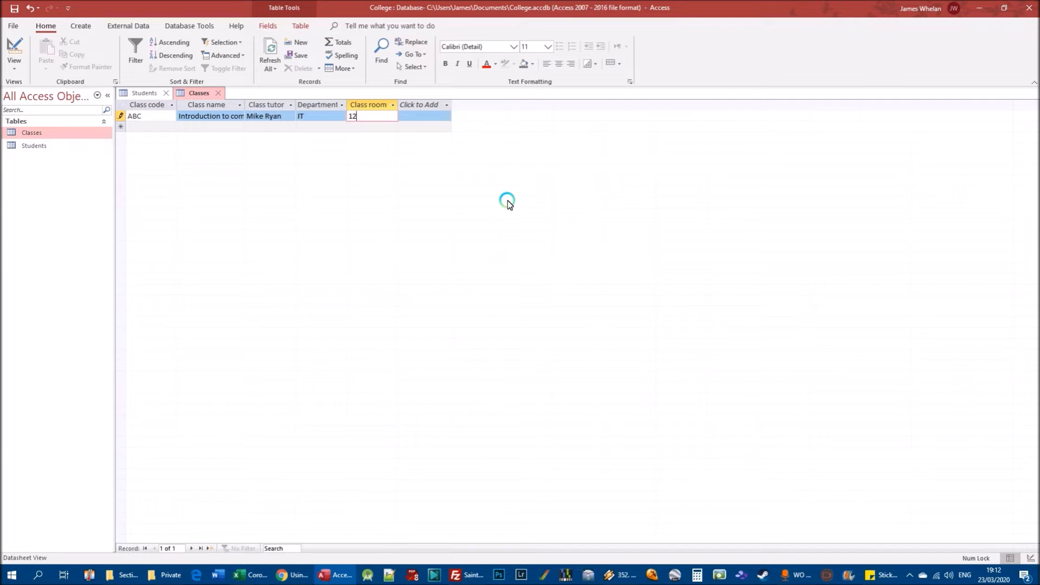
{"action": "key", "text": "Tab"}
Add a second class record with code CDE, name Learning woodwork, the tutor's full name, department Crafts and class room 3.
{"action": "type", "text": "CDE"}
{"action": "key", "text": "Tab"}
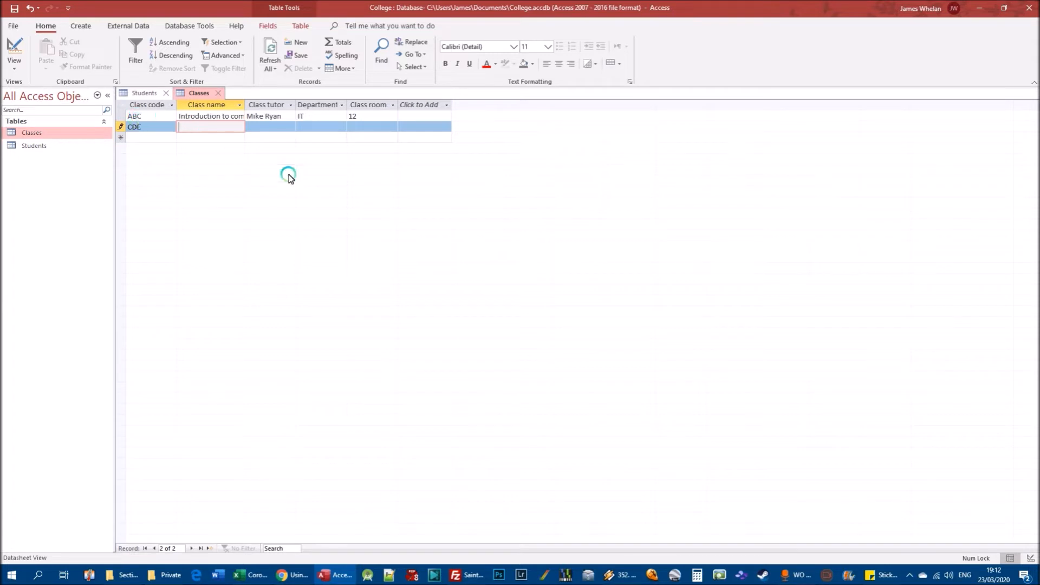
{"action": "type", "text": "Learning "}
{"action": "type", "text": "woodwork"}
{"action": "key", "text": "Tab"}
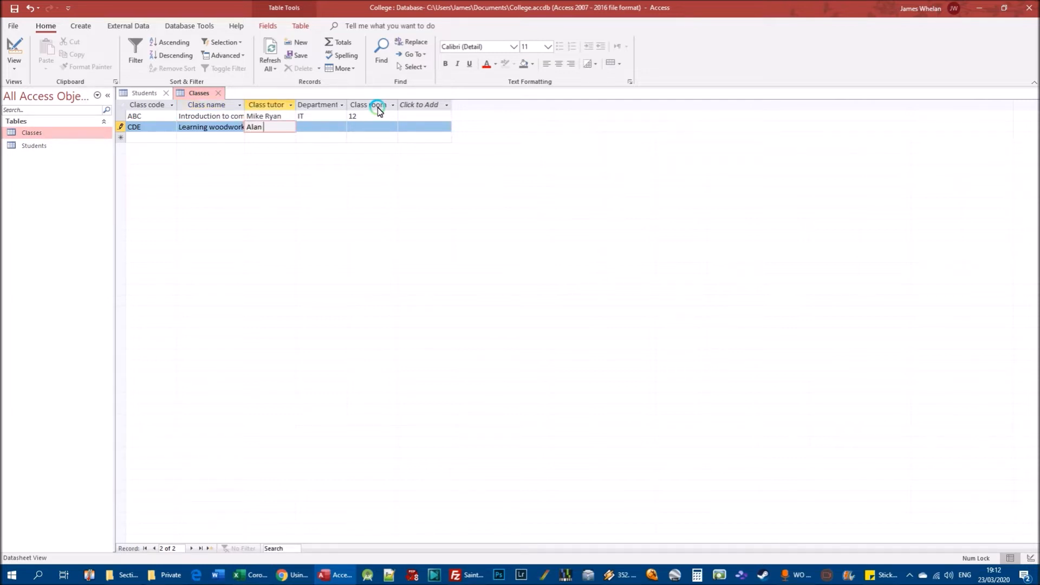
{"action": "key", "text": "Tab"}
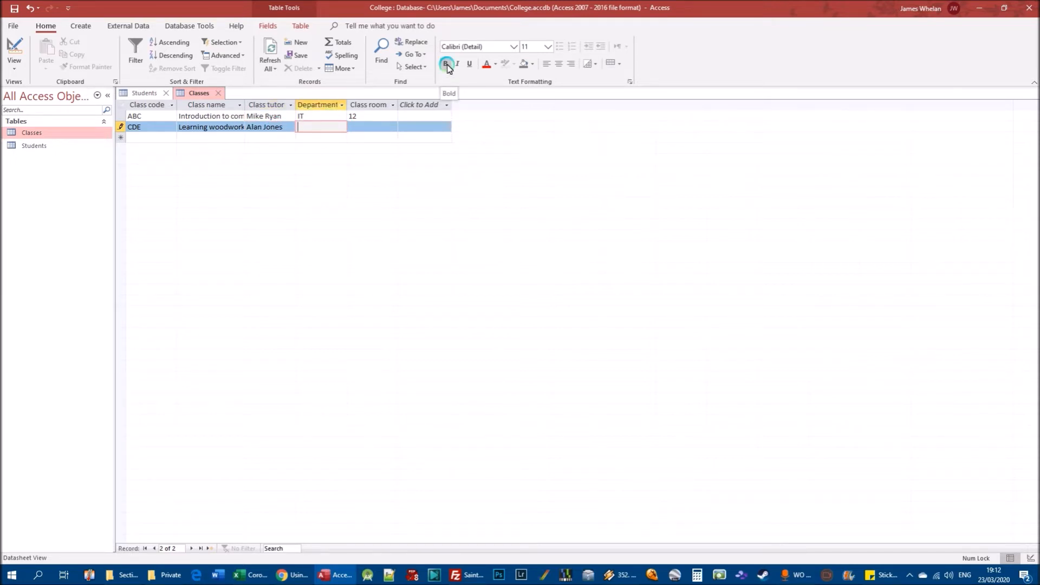
{"action": "type", "text": "Crafts"}
{"action": "key", "text": "Tab"}
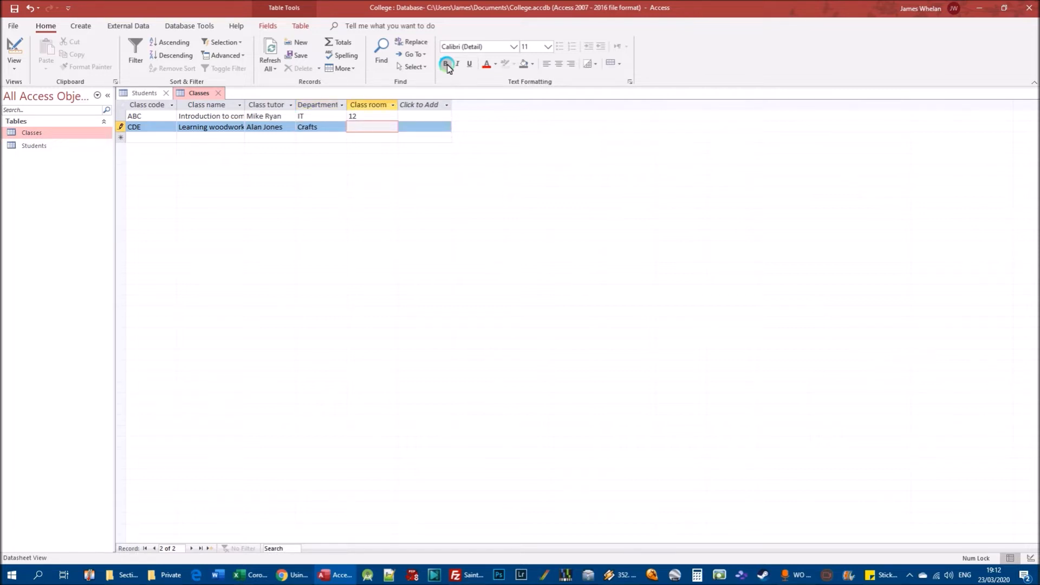
{"action": "type", "text": "3"}
{"action": "key", "text": "Tab"}
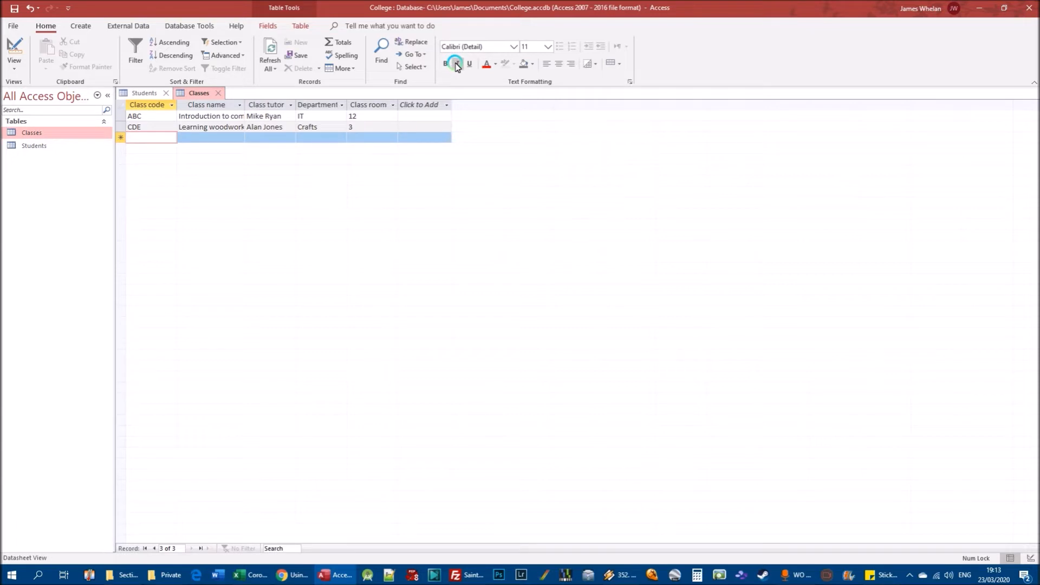
Start a third class record with class code FGH and class name Introduction to French.
{"action": "type", "text": "FGH"}
{"action": "key", "text": "Tab"}
{"action": "type", "text": "Introd"}
{"action": "type", "text": "uction to Freh"}
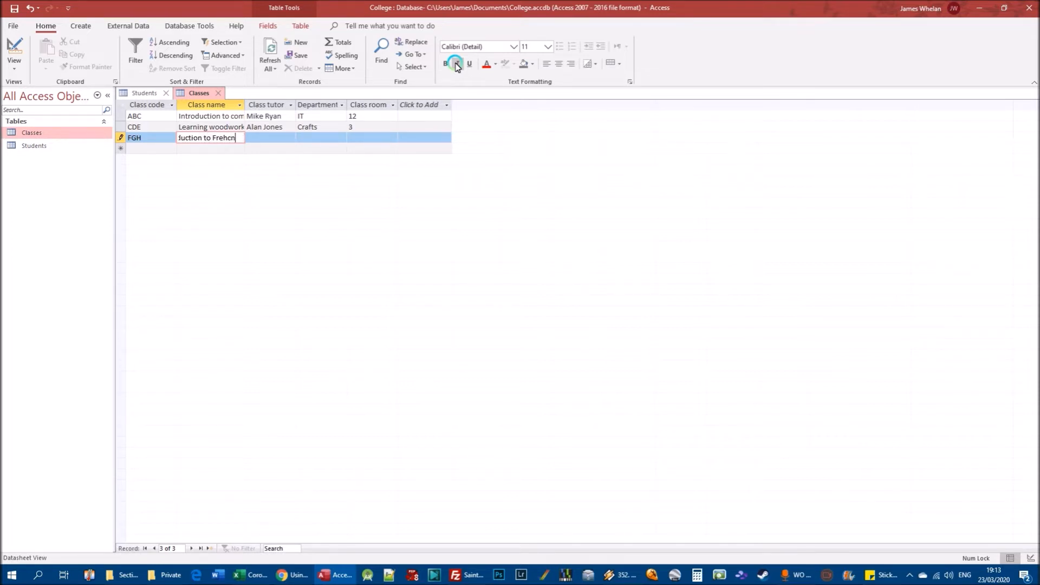
{"action": "key", "text": "BackSpace"}
{"action": "type", "text": "nch"}
{"action": "key", "text": "Tab"}
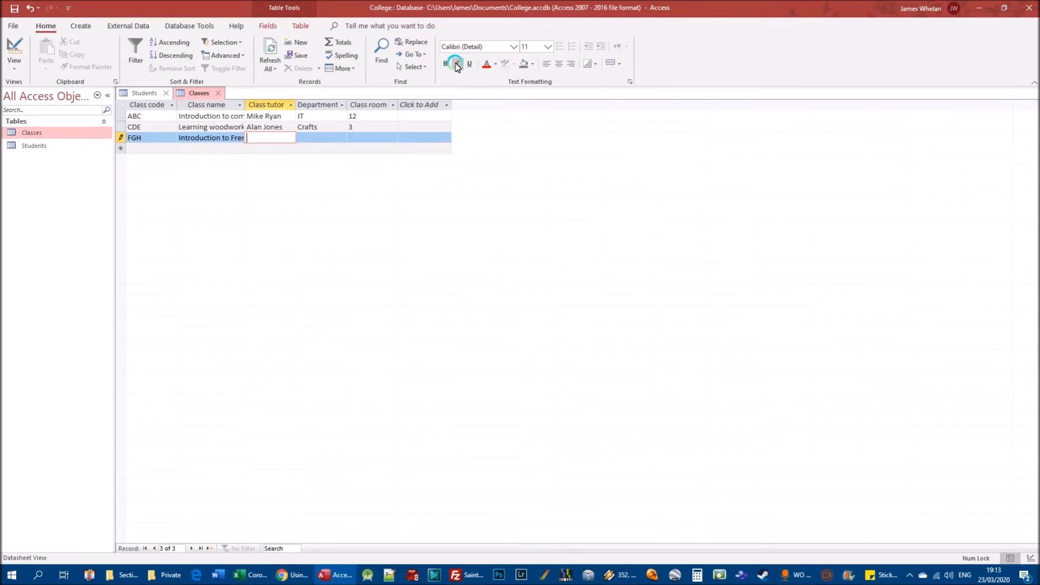
Complete class FGH's record with the tutor's full name, department Languages and class room 7, and fit the Class name column to its contents.
{"action": "key", "text": "Tab"}
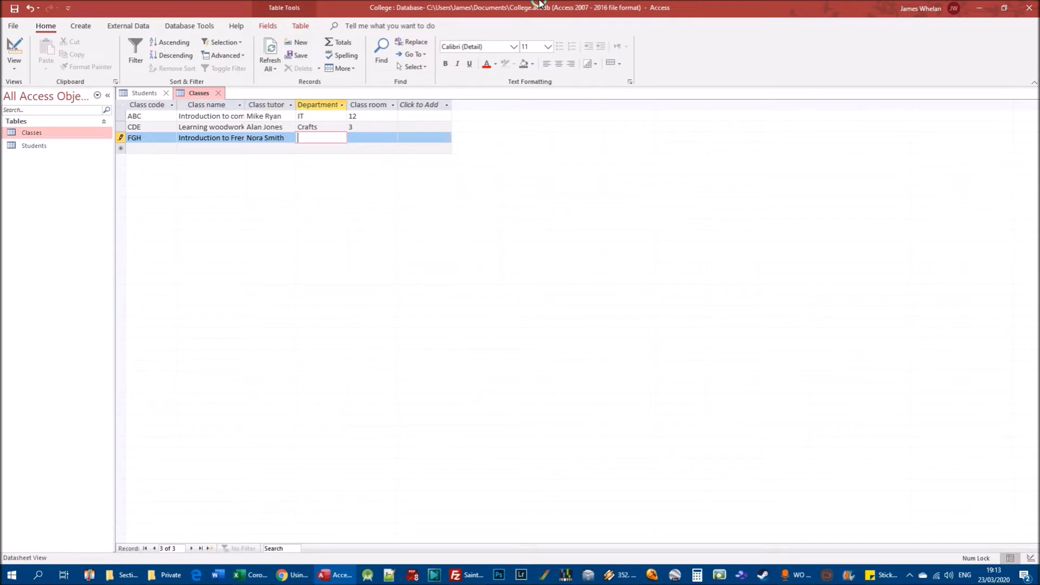
{"action": "type", "text": "Languages"}
{"action": "key", "text": "Tab"}
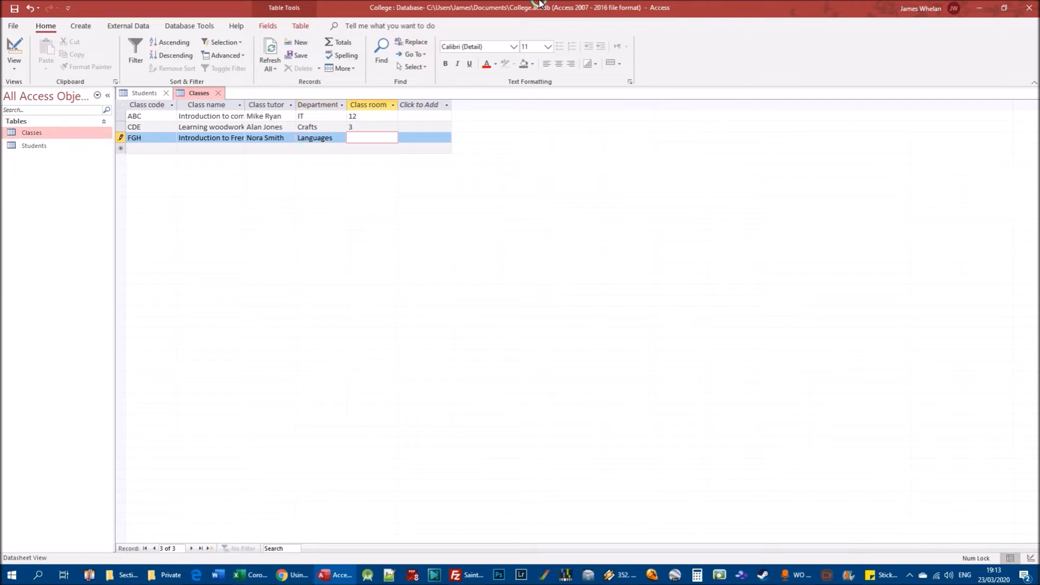
{"action": "type", "text": "7"}
{"action": "key", "text": "Tab"}
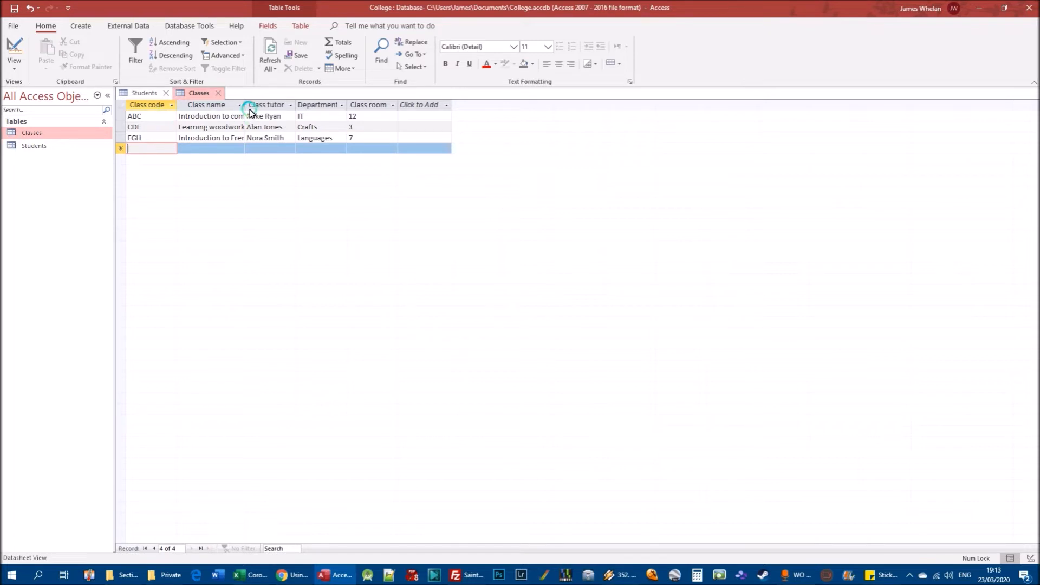
{"action": "double_click", "coordinate": [245, 105]}
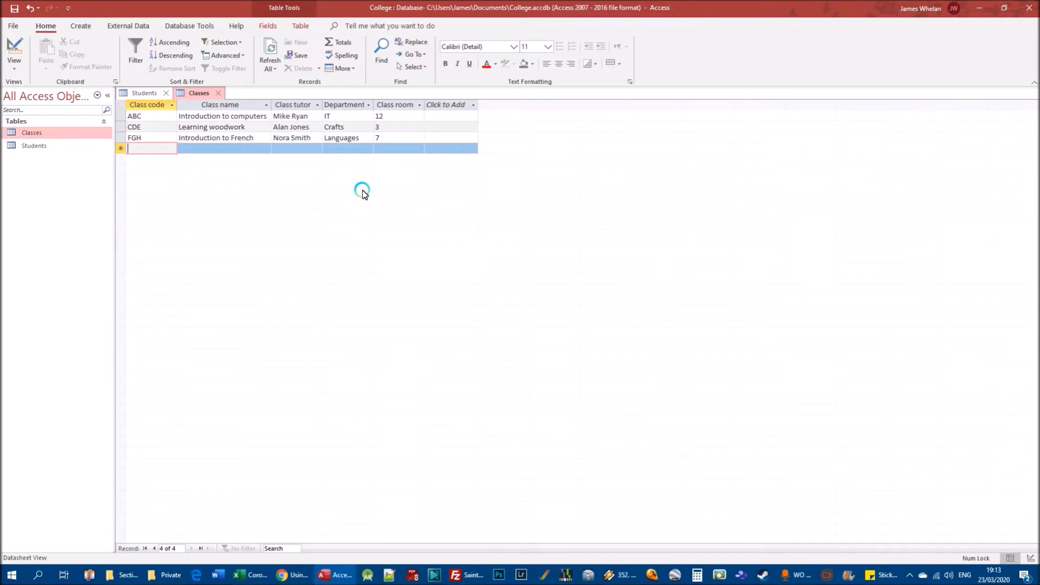
Compare the records of the Students and Classes tables by switching between the two.
{"action": "left_click", "coordinate": [37, 146]}
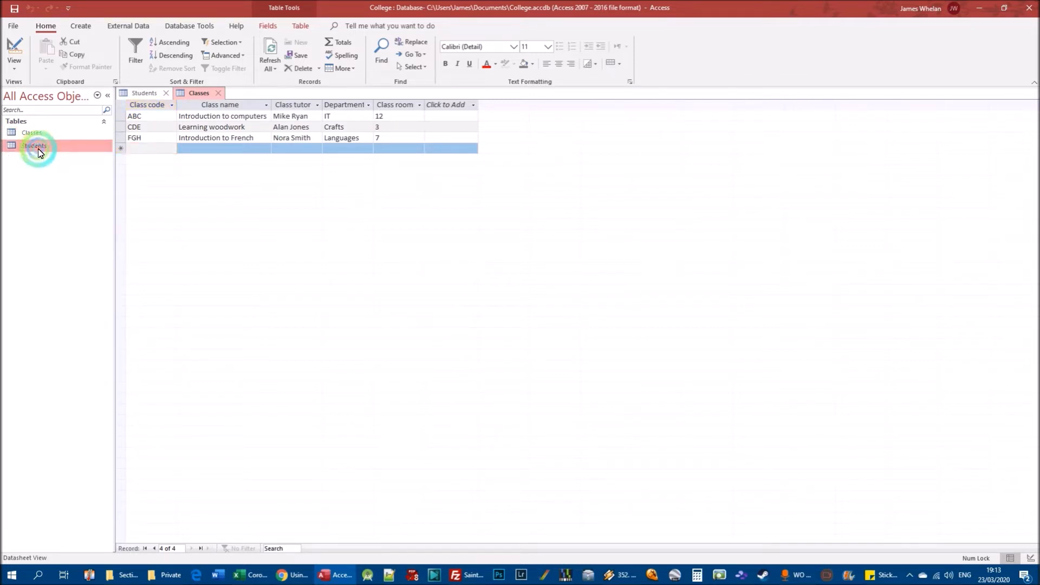
{"action": "double_click", "coordinate": [38, 149]}
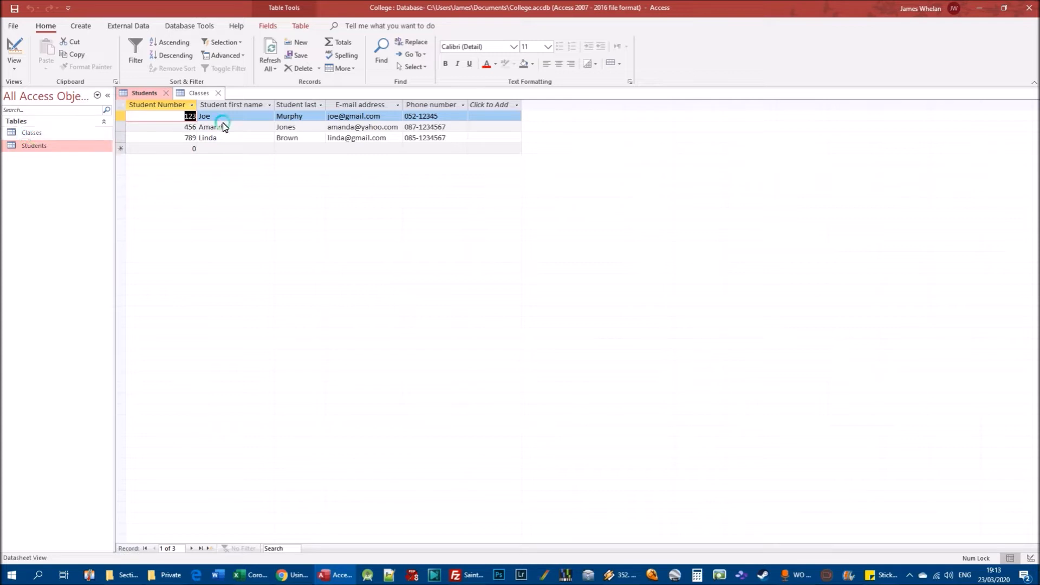
{"action": "left_click", "coordinate": [194, 94]}
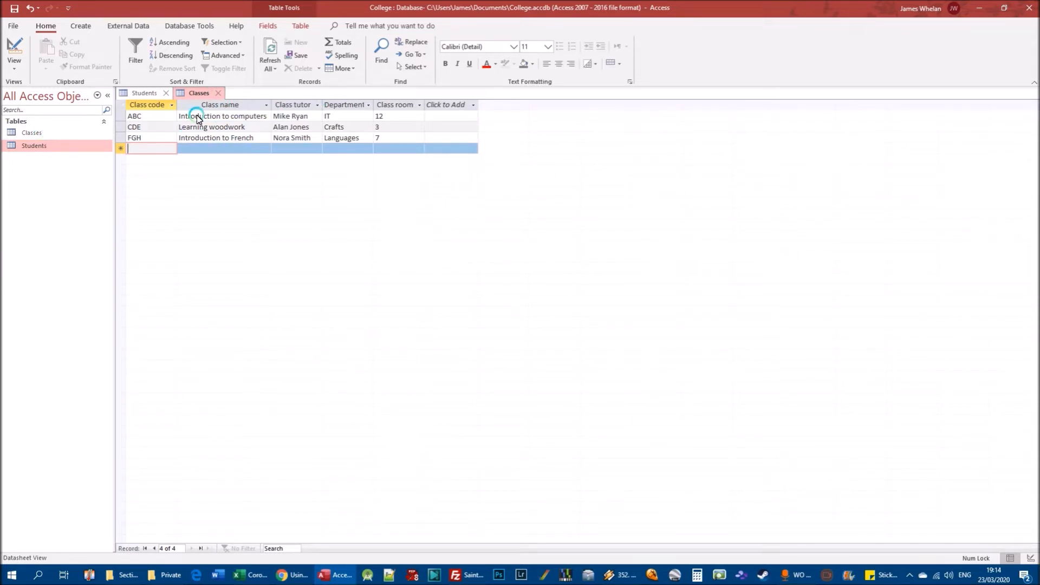
{"action": "left_click", "coordinate": [145, 93]}
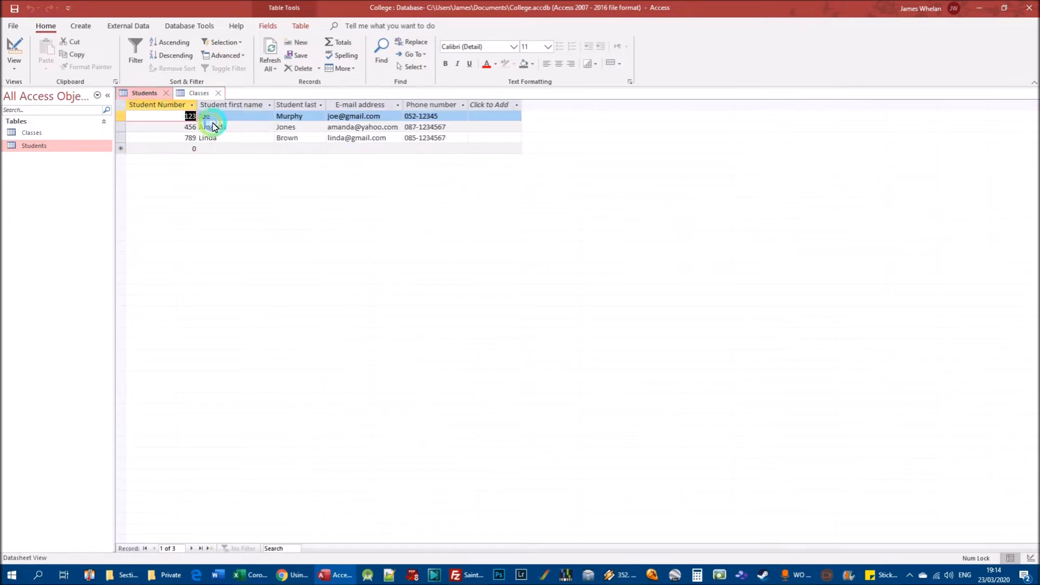
{"action": "left_click", "coordinate": [199, 94]}
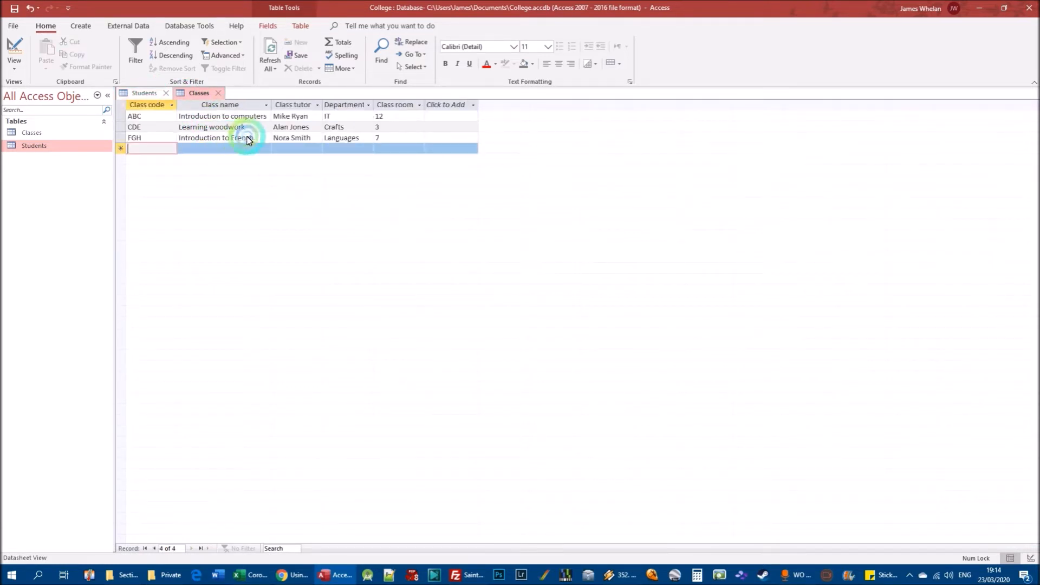
{"action": "left_click", "coordinate": [144, 93]}
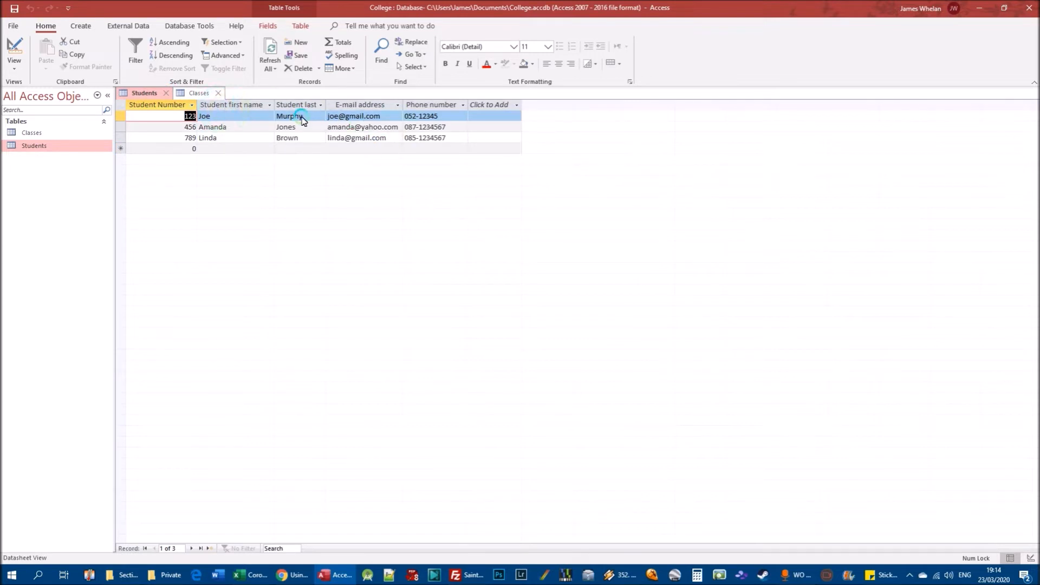
{"action": "left_click", "coordinate": [187, 93]}
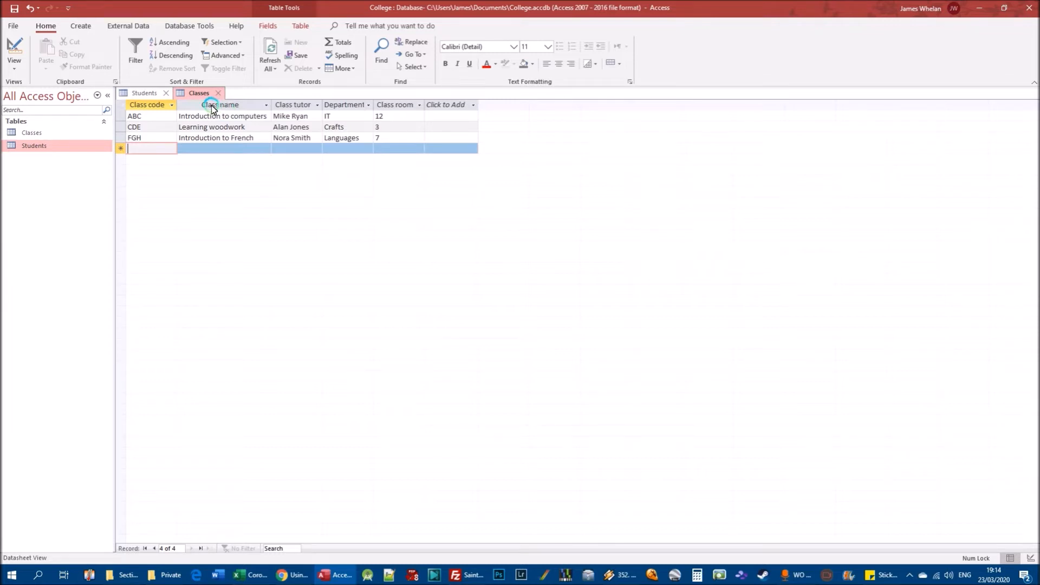
Open the Classes table in Design view and add a Student first name field below Class room.
{"action": "left_click", "coordinate": [39, 135]}
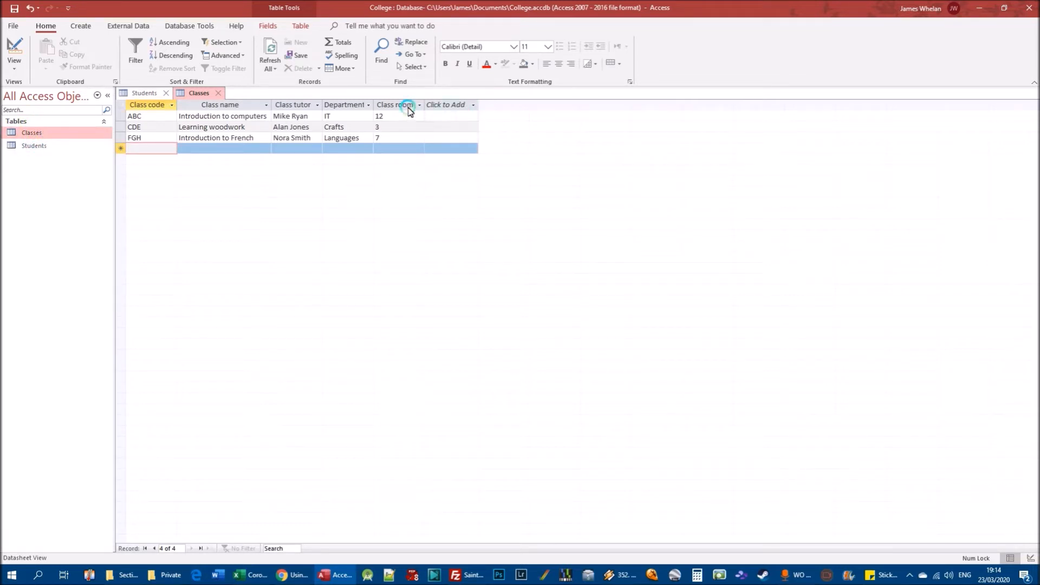
{"action": "right_click", "coordinate": [40, 135]}
{"action": "left_click", "coordinate": [73, 156]}
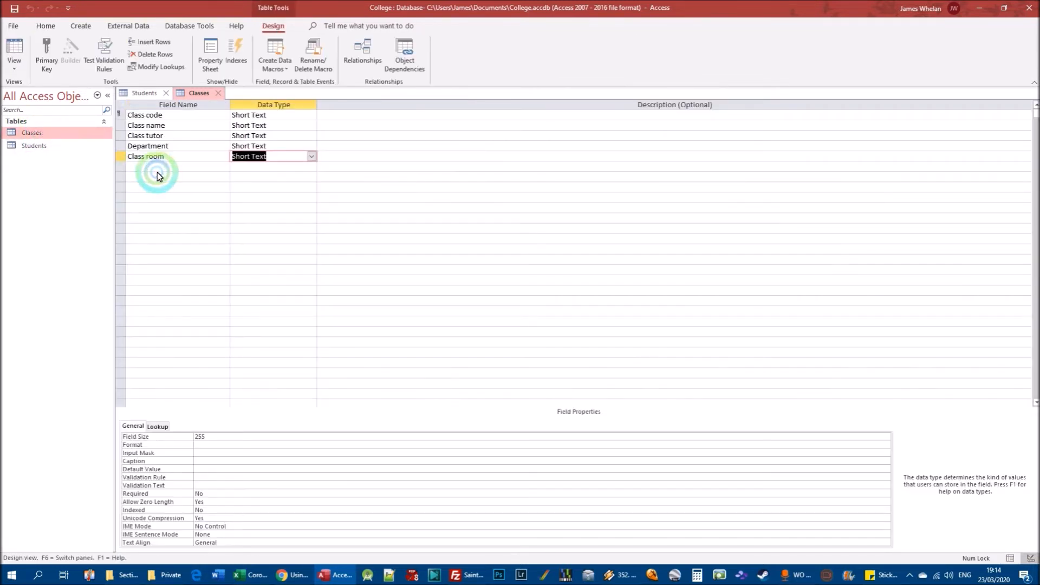
{"action": "left_click", "coordinate": [141, 167]}
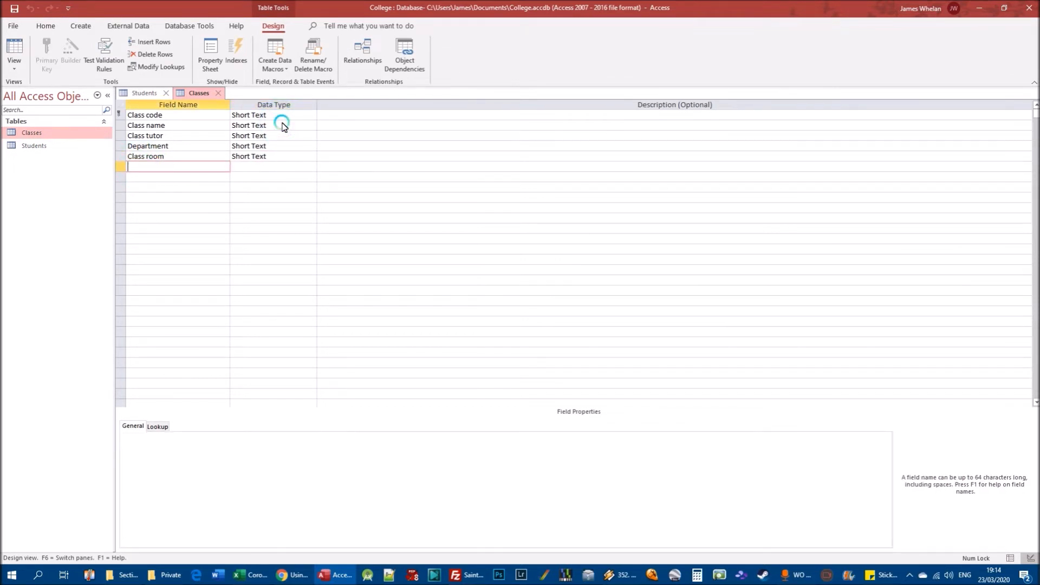
{"action": "type", "text": "Student nam"}
{"action": "key", "text": "BackSpace"}
{"action": "key", "text": "BackSpace"}
{"action": "type", "text": "first name"}
{"action": "key", "text": "Return"}
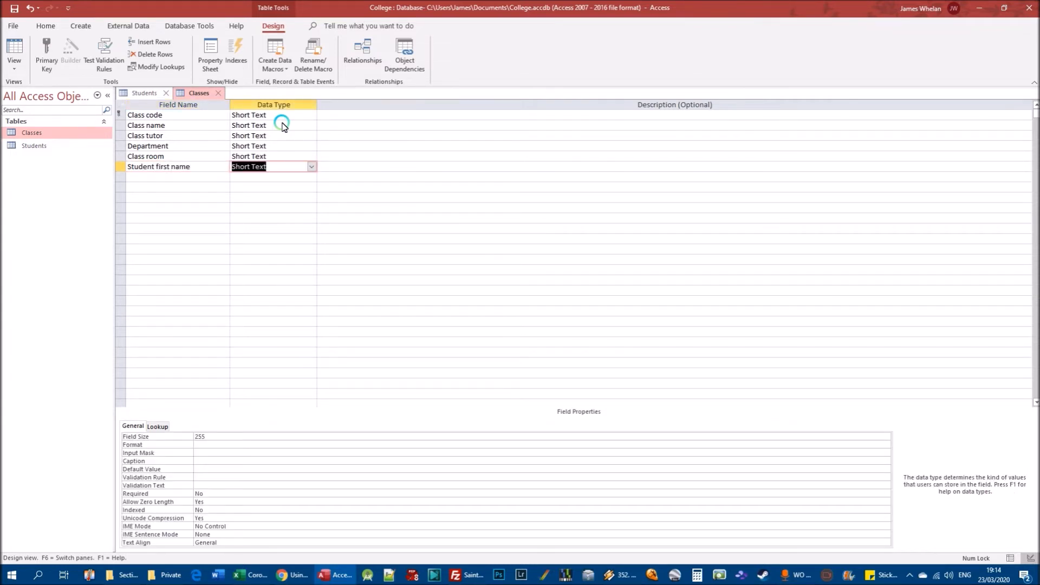
Add a Student last name field with the Short Text data type, and show the Classes table in Datasheet view.
{"action": "key", "text": "Return"}
{"action": "key", "text": "Return"}
{"action": "type", "text": "Styudent"}
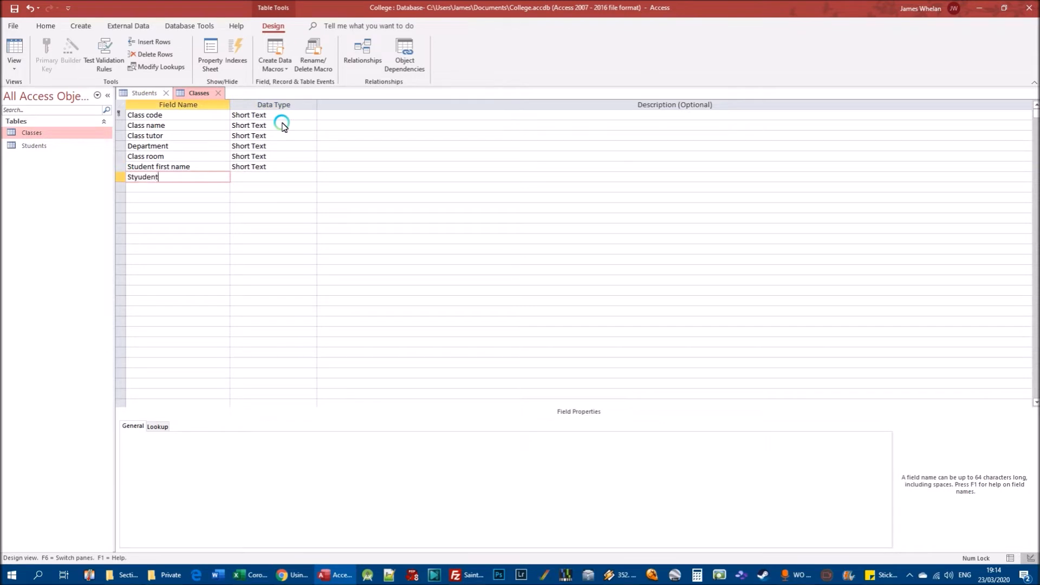
{"action": "key", "text": "BackSpace"}
{"action": "key", "text": "BackSpace"}
{"action": "key", "text": "BackSpace"}
{"action": "type", "text": "udent last name"}
{"action": "key", "text": "Tab"}
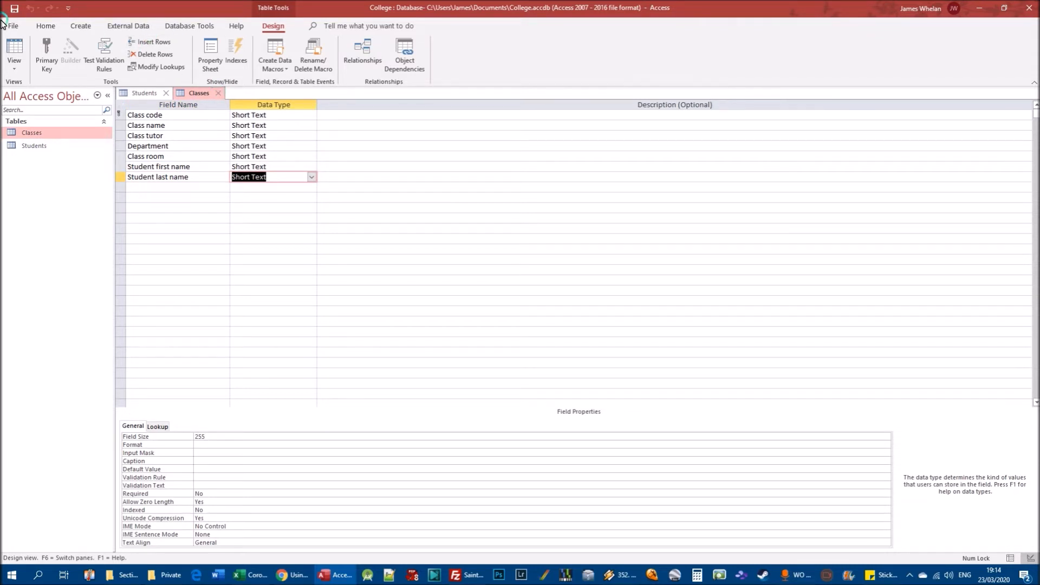
{"action": "left_click", "coordinate": [14, 63]}
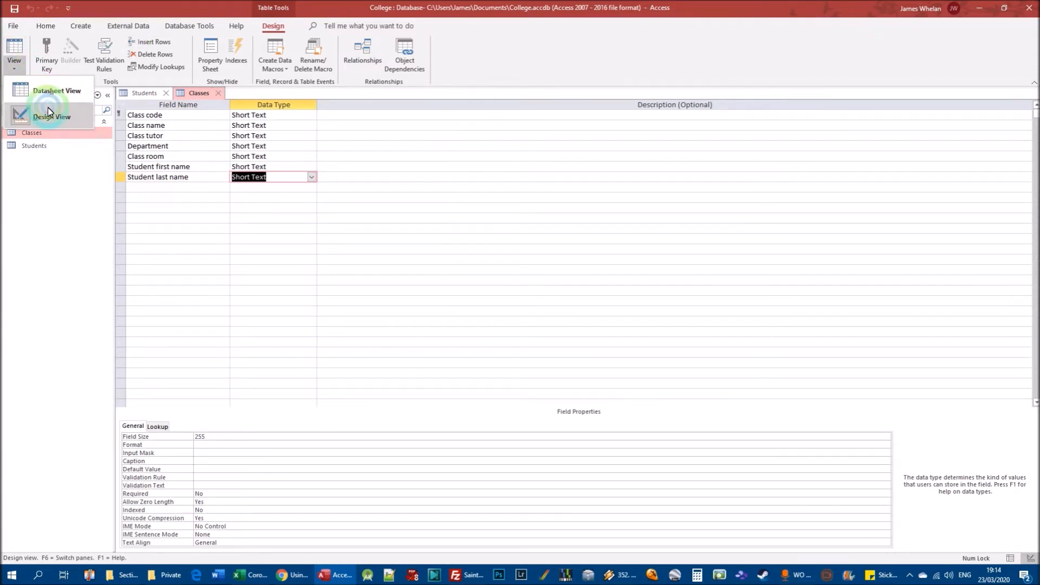
{"action": "left_click", "coordinate": [57, 91]}
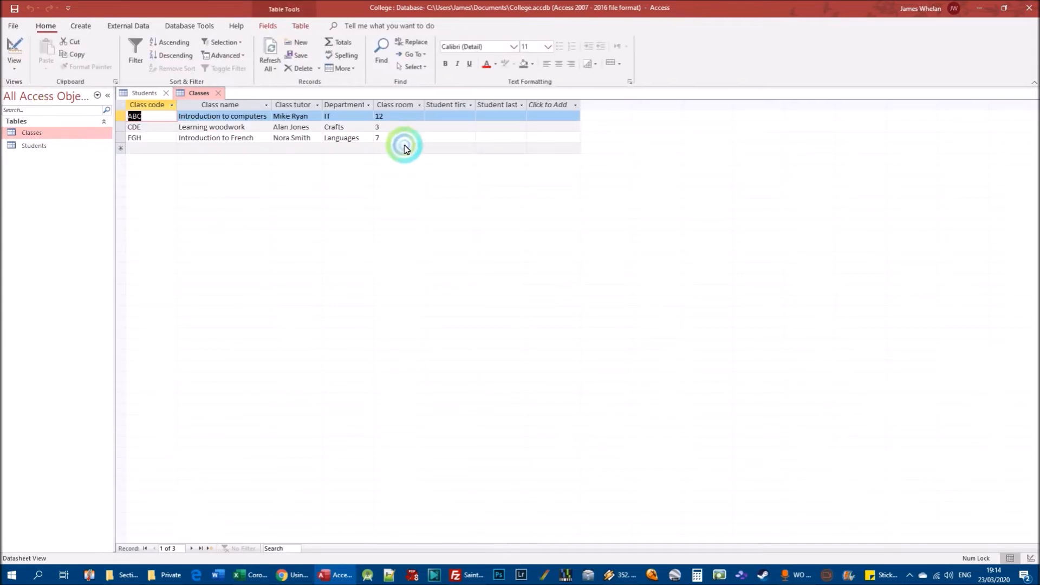
Widen the Student first name column slightly and enter a student's first and last name in class ABC's record.
{"action": "left_click", "coordinate": [451, 119]}
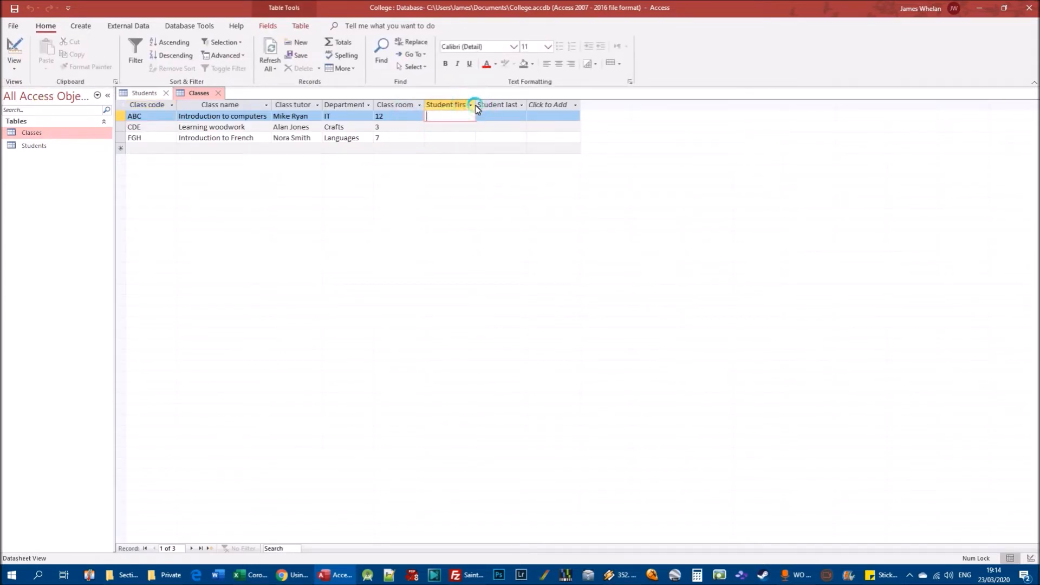
{"action": "left_click_drag", "start_coordinate": [479, 108], "coordinate": [489, 108]}
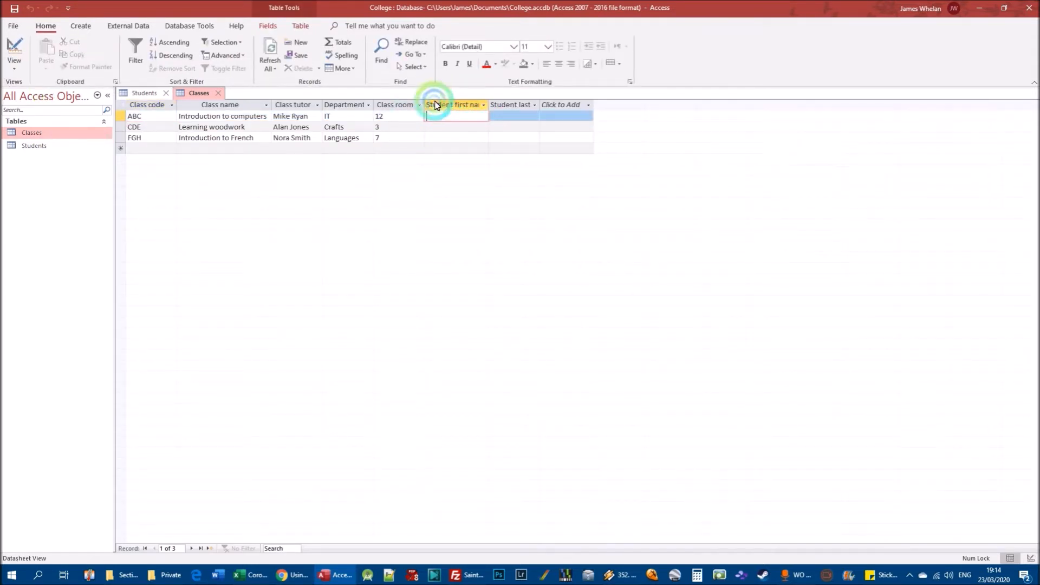
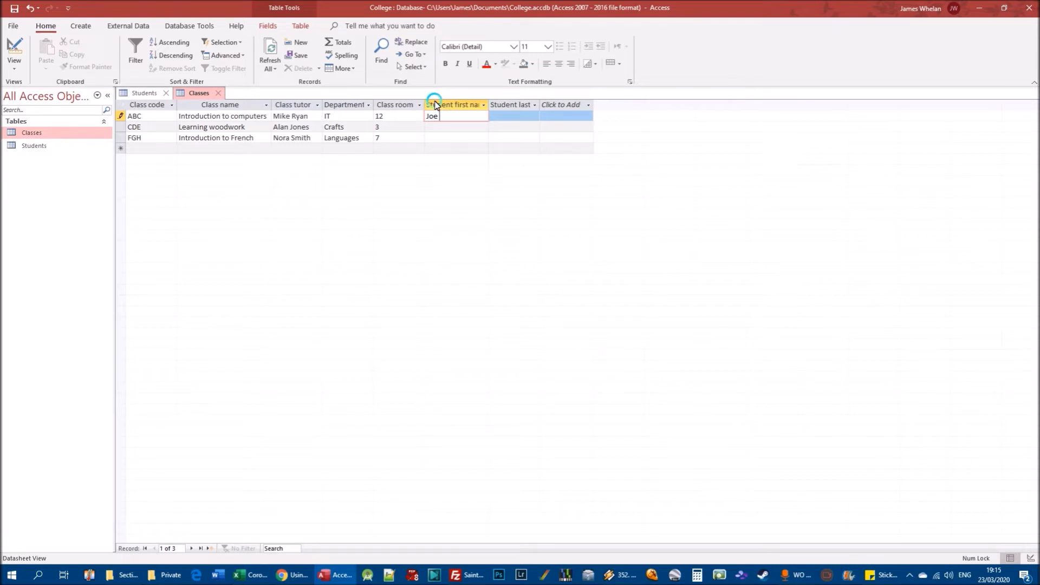
{"action": "key", "text": "Tab"}
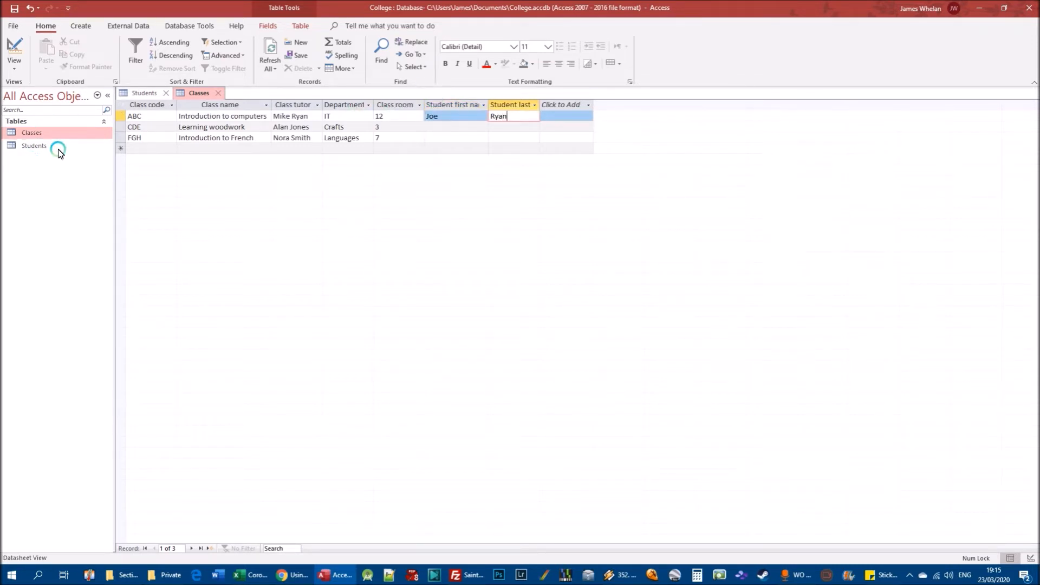
Look up the student in the Students table and correct the Student last name in class ABC's record of the Classes table.
{"action": "double_click", "coordinate": [33, 146]}
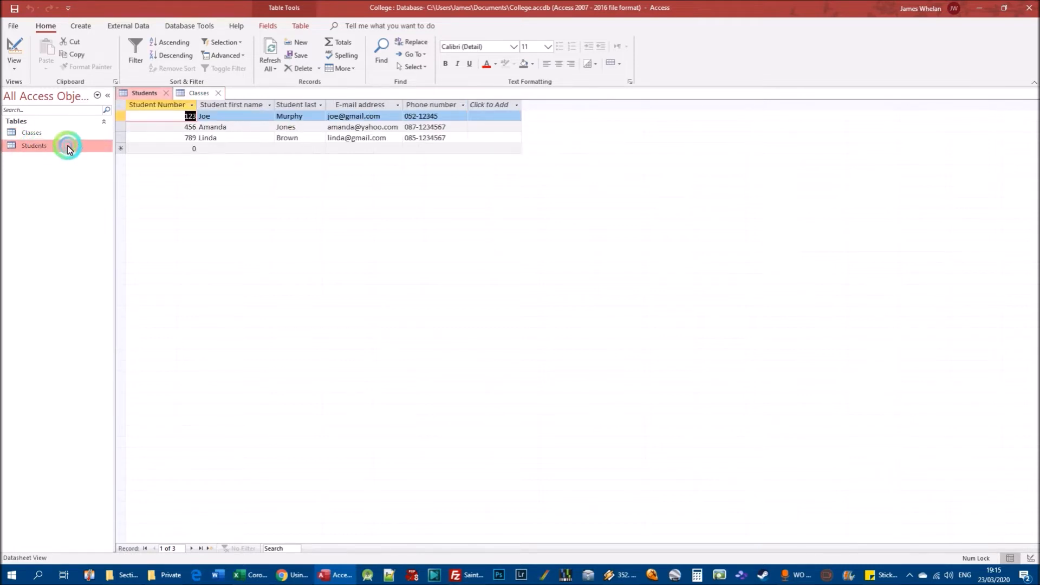
{"action": "left_click", "coordinate": [47, 134]}
{"action": "double_click", "coordinate": [47, 136]}
{"action": "left_click_drag", "start_coordinate": [518, 118], "coordinate": [426, 121]}
{"action": "type", "text": "Murphy"}
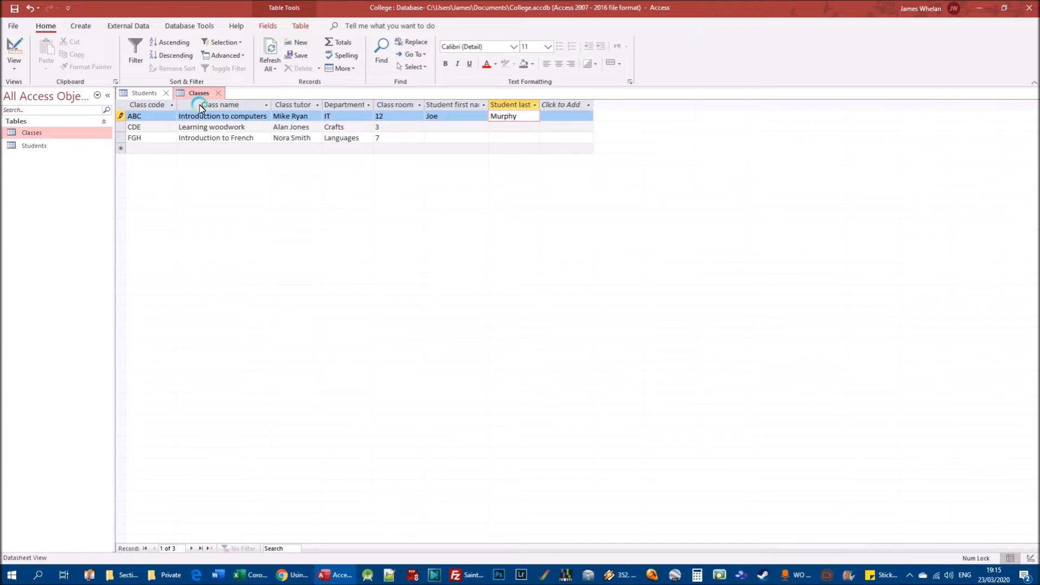
{"action": "double_click", "coordinate": [39, 146]}
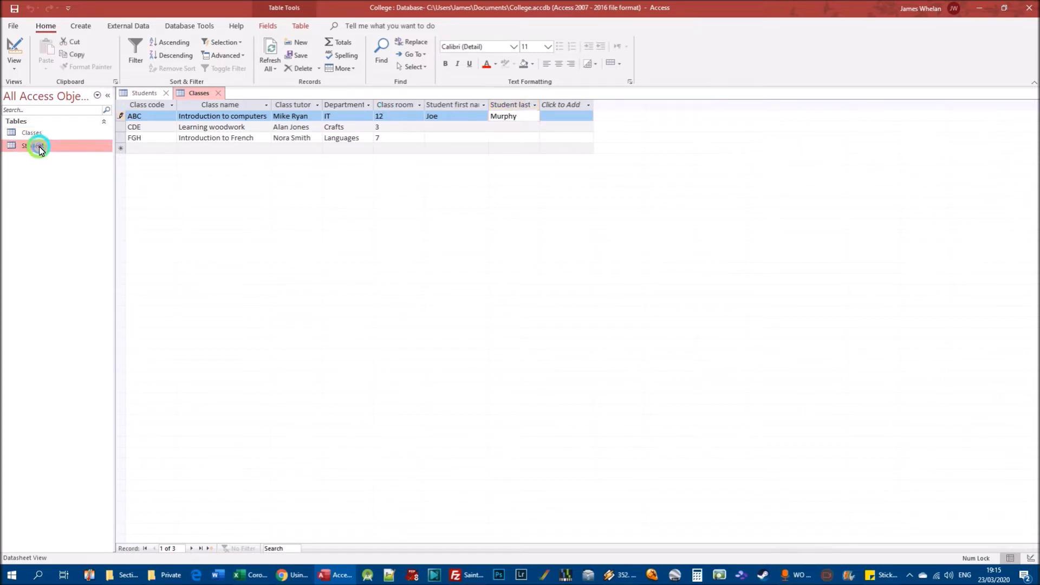
{"action": "double_click", "coordinate": [31, 134]}
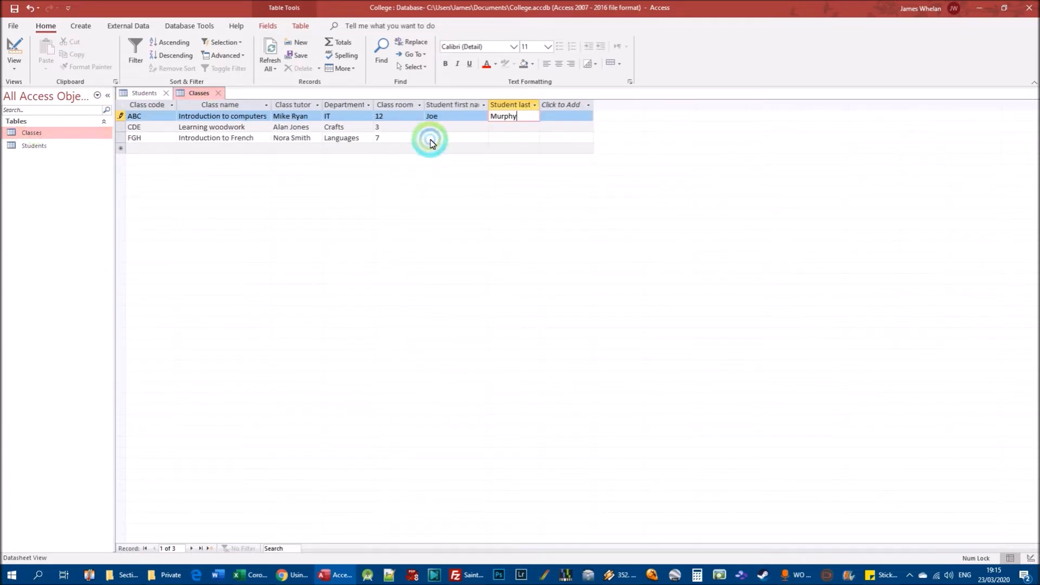
Enter the second student's first and last name in class CDE's record.
{"action": "left_click", "coordinate": [442, 128]}
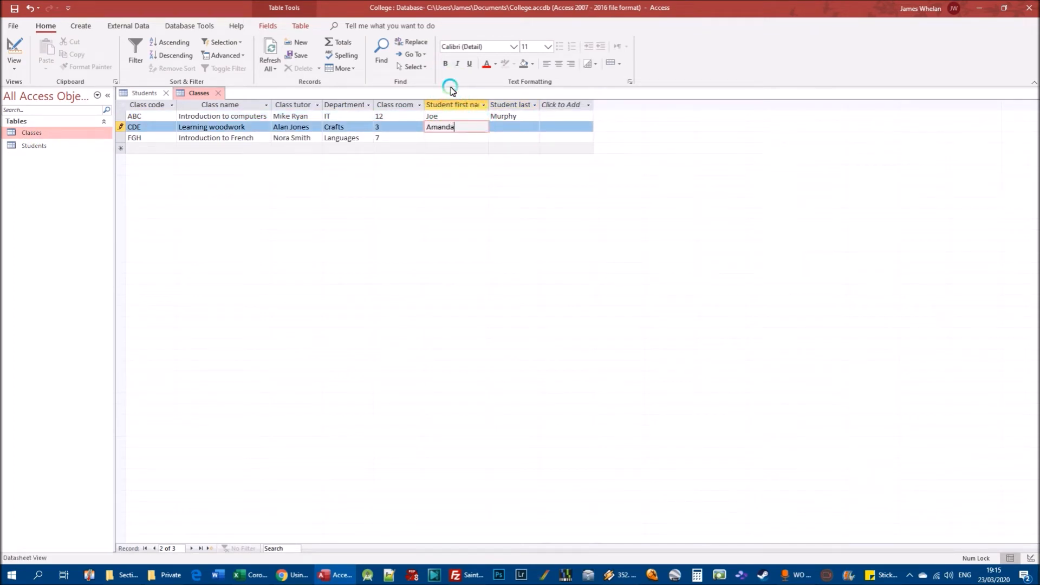
{"action": "key", "text": "Tab"}
{"action": "key", "text": "Tab"}
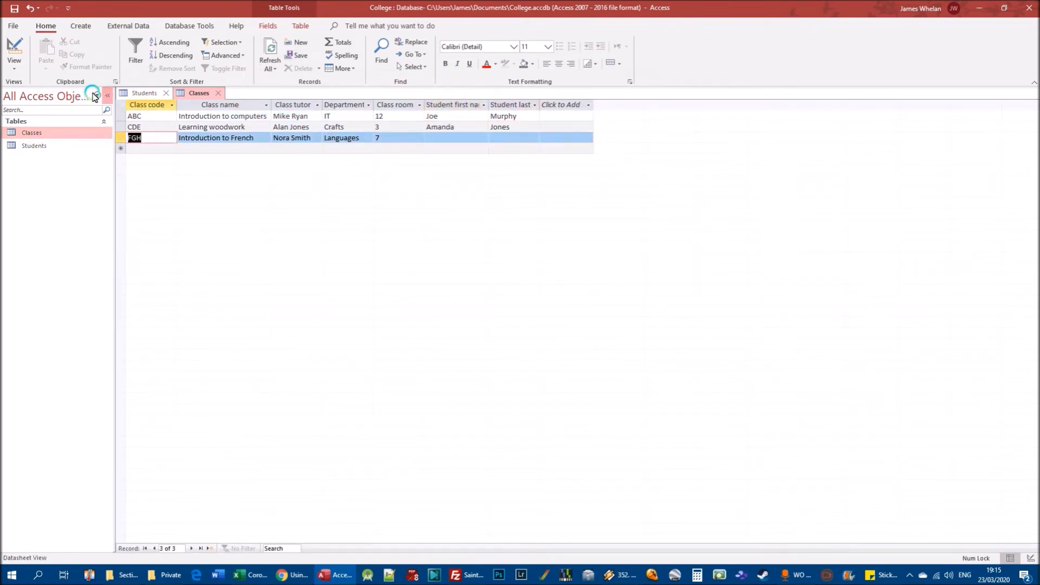
Look up the third student in the Students table and enter that first and last name in class FGH's record.
{"action": "double_click", "coordinate": [34, 141]}
{"action": "double_click", "coordinate": [36, 134]}
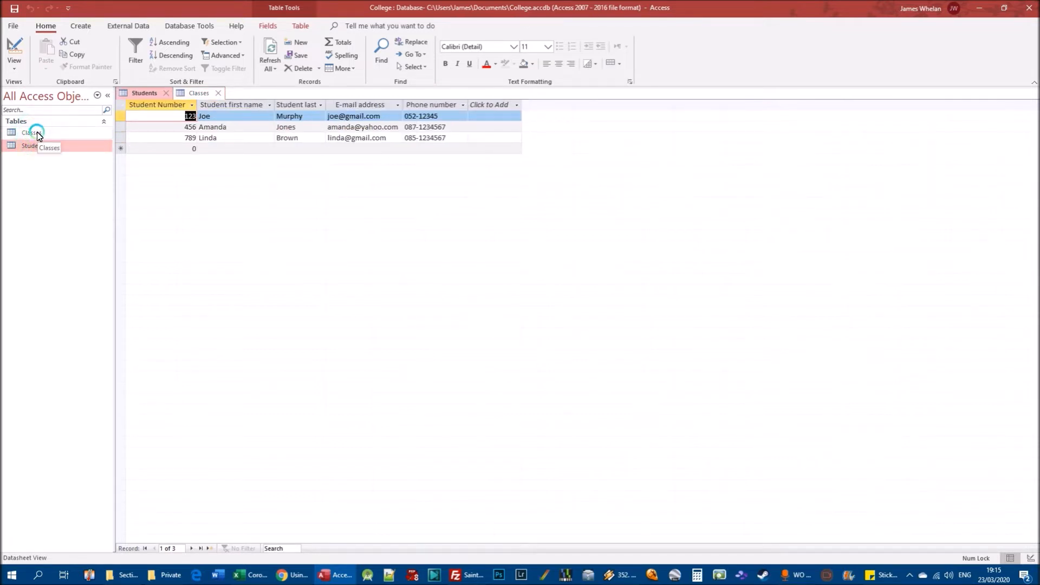
{"action": "left_click", "coordinate": [451, 139]}
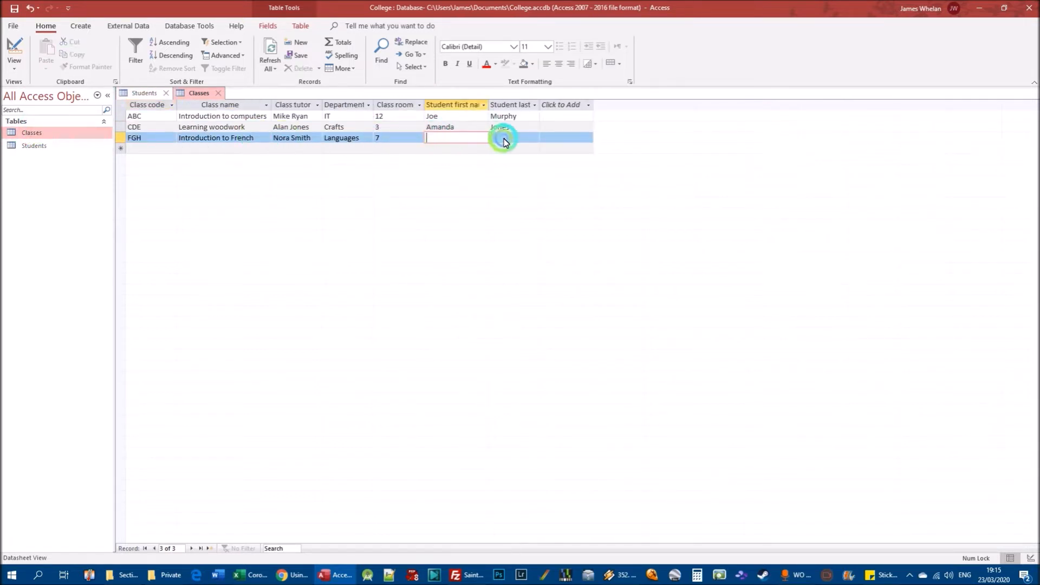
{"action": "type", "text": "Linda B"}
{"action": "key", "text": "BackSpace"}
{"action": "key", "text": "Tab"}
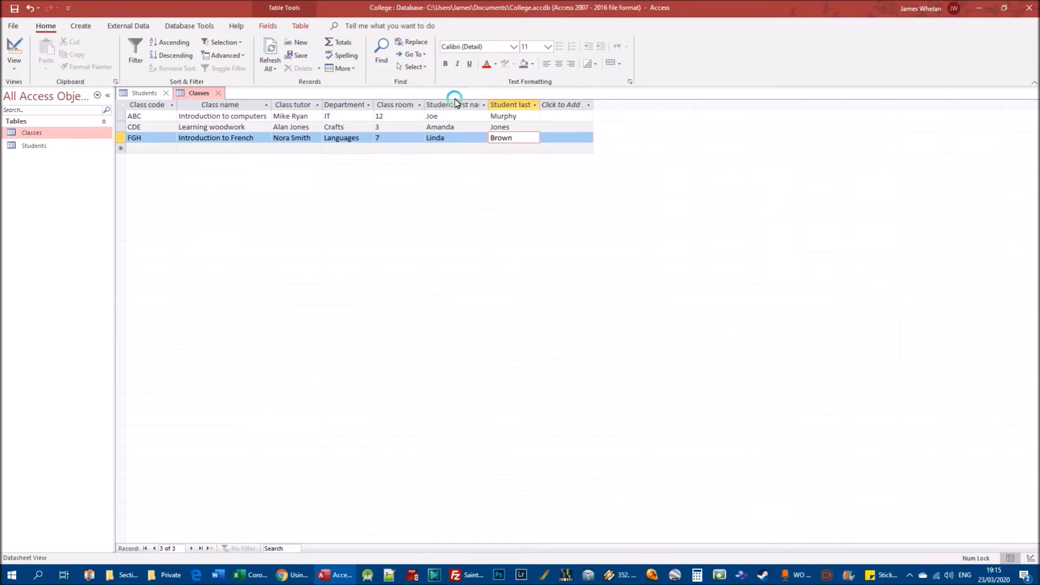
Check the Students table against the Classes table, and delete the class ABC record from Classes.
{"action": "double_click", "coordinate": [36, 135]}
{"action": "double_click", "coordinate": [35, 145]}
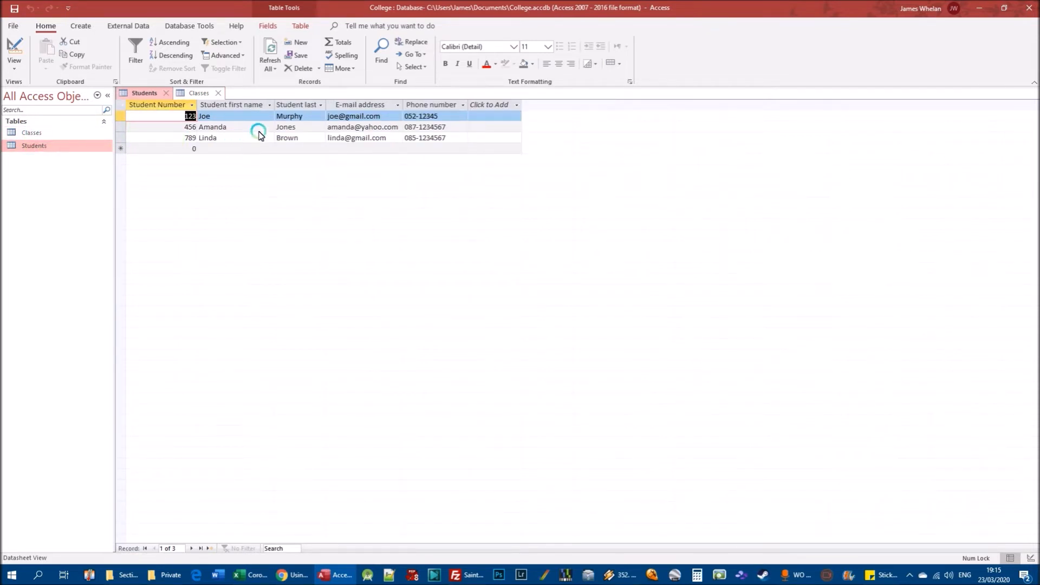
{"action": "double_click", "coordinate": [35, 133]}
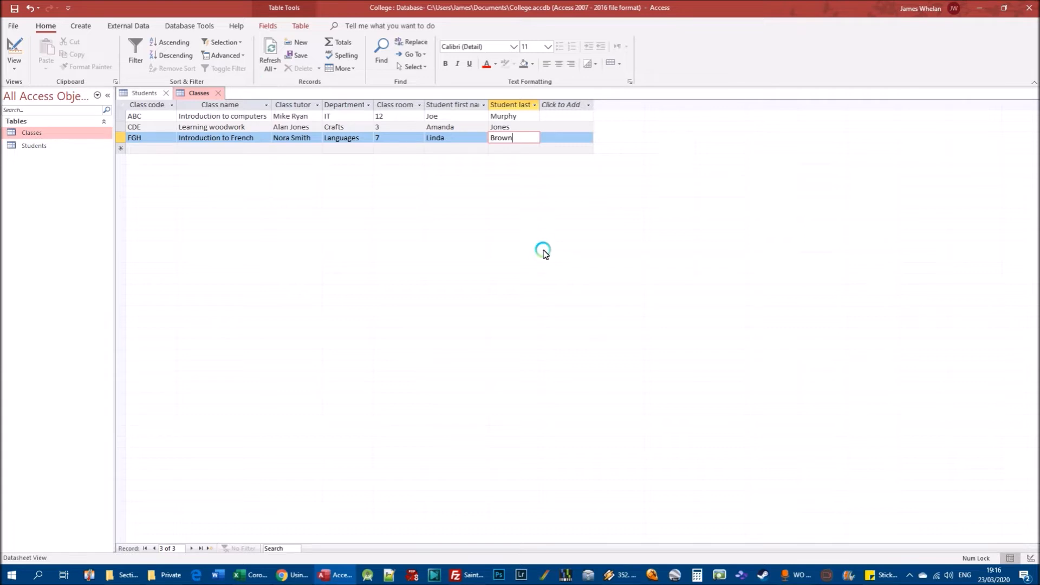
{"action": "right_click", "coordinate": [119, 117]}
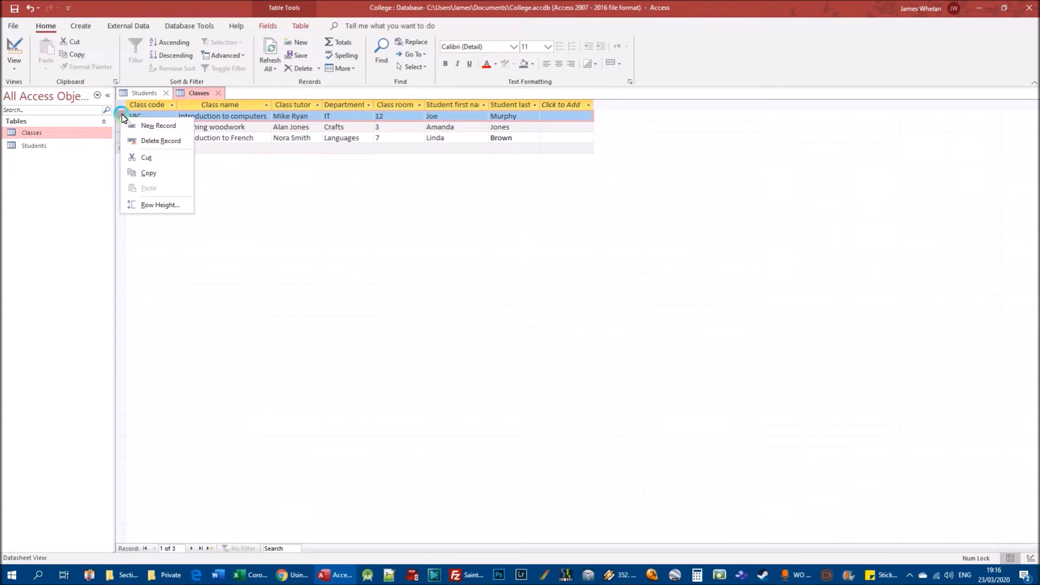
{"action": "right_click", "coordinate": [122, 116]}
{"action": "right_click", "coordinate": [119, 117]}
{"action": "left_click", "coordinate": [139, 138]}
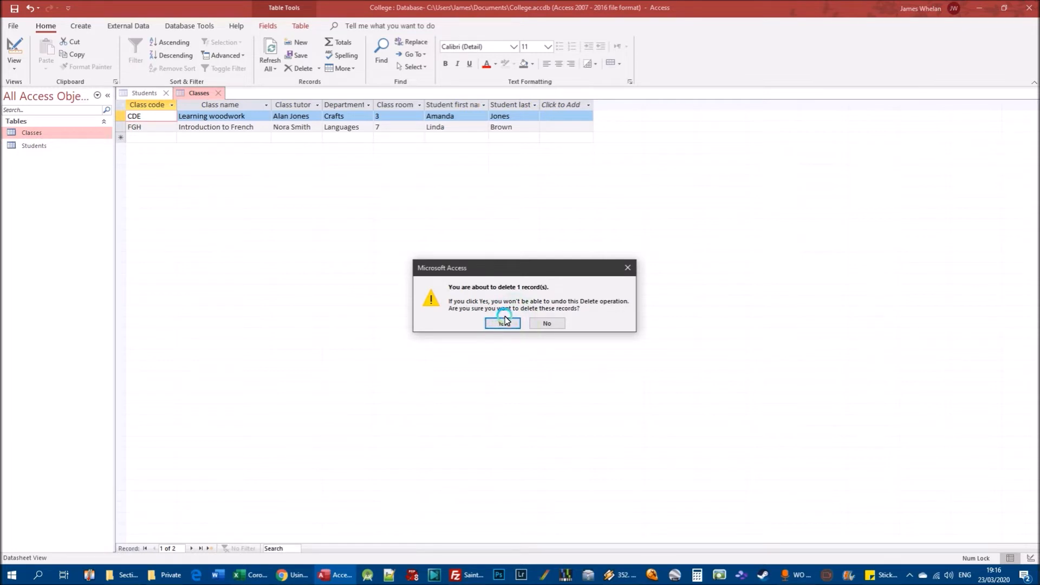
{"action": "left_click", "coordinate": [504, 322]}
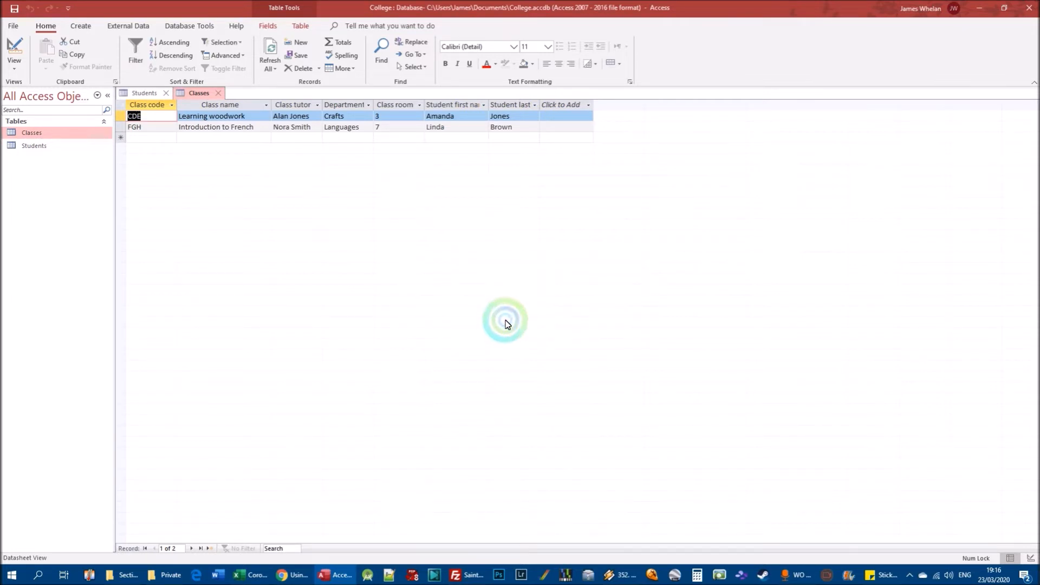
Compare the records of the Students table with the remaining records of the Classes table.
{"action": "double_click", "coordinate": [34, 146]}
{"action": "left_click", "coordinate": [215, 117]}
{"action": "left_click", "coordinate": [336, 130]}
{"action": "left_click", "coordinate": [461, 129]}
{"action": "double_click", "coordinate": [32, 134]}
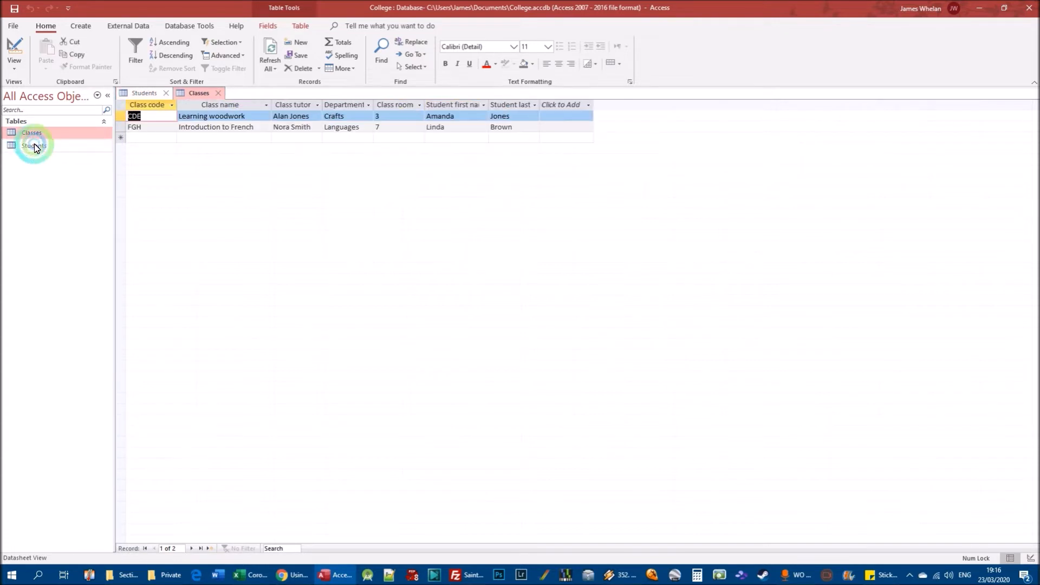
{"action": "left_click", "coordinate": [34, 147]}
{"action": "left_click", "coordinate": [32, 133]}
{"action": "left_click", "coordinate": [37, 143]}
{"action": "left_click", "coordinate": [459, 114]}
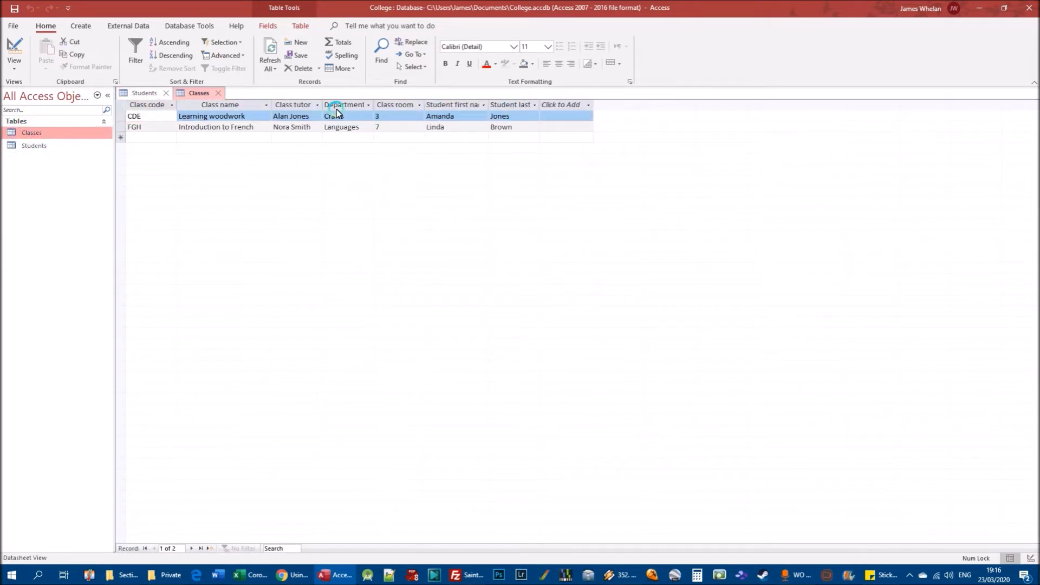
{"action": "left_click", "coordinate": [225, 116]}
{"action": "double_click", "coordinate": [35, 146]}
{"action": "left_click", "coordinate": [183, 128]}
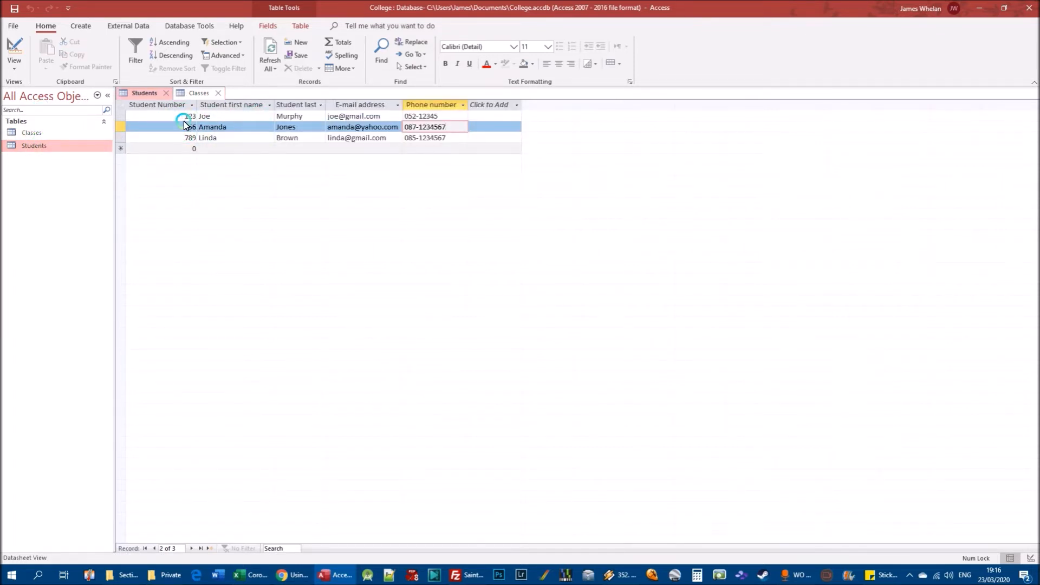
{"action": "double_click", "coordinate": [39, 132]}
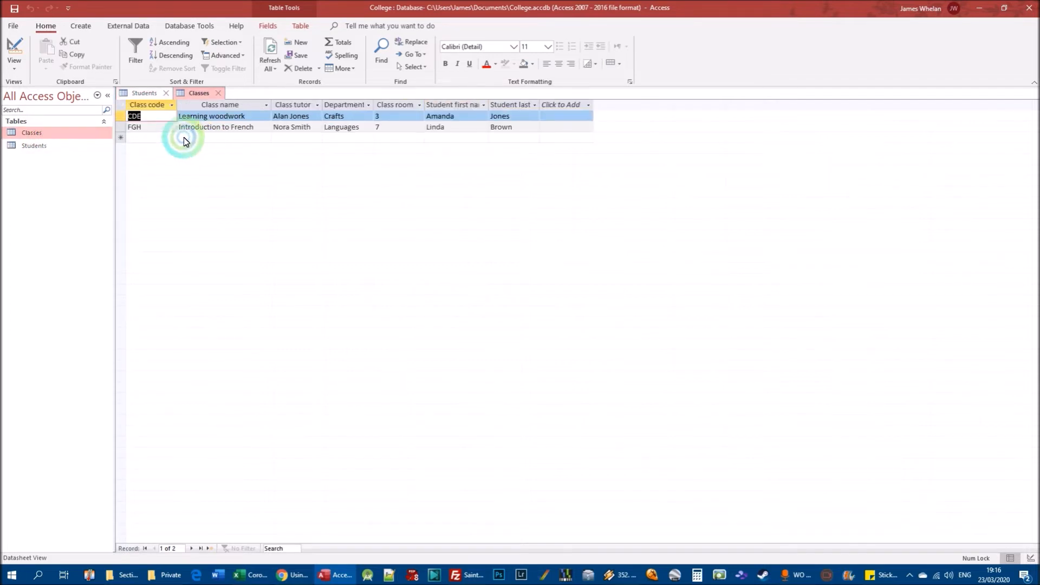
Add a Classes record with class code ABC, class name Introduction to computers, and the class tutor's full name.
{"action": "left_click", "coordinate": [155, 140]}
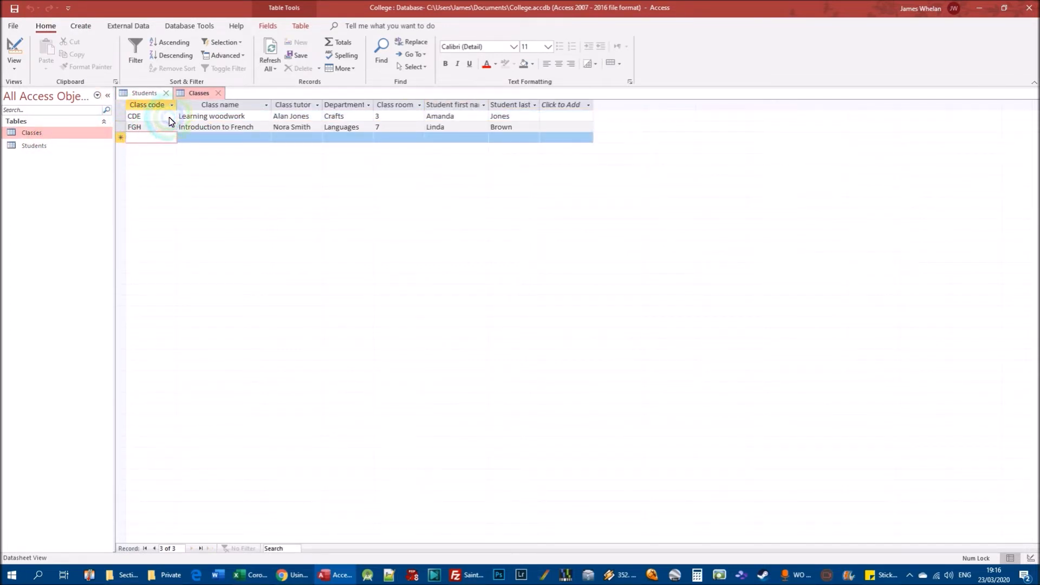
{"action": "type", "text": "ABC"}
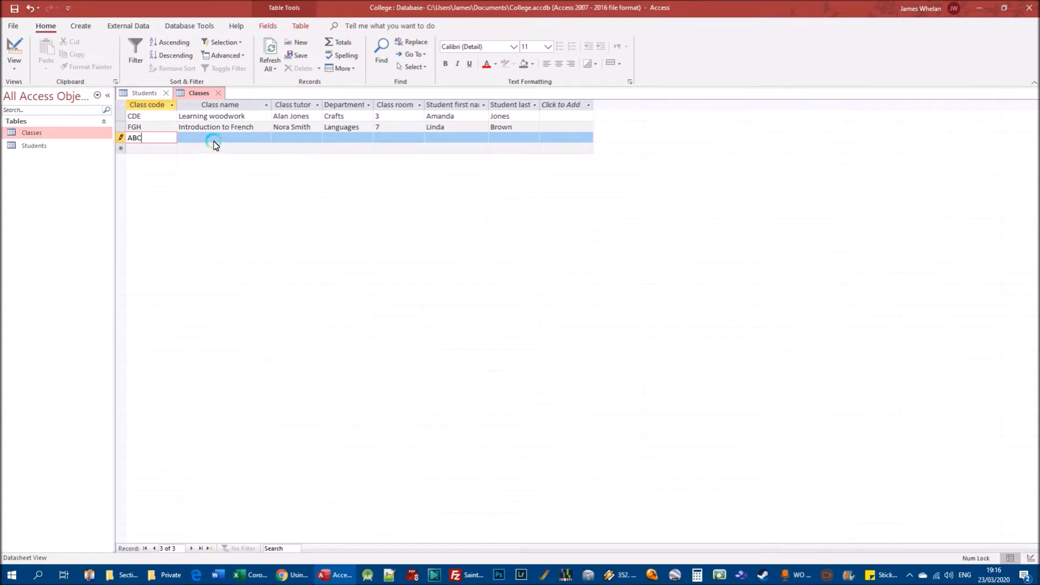
{"action": "key", "text": "Tab"}
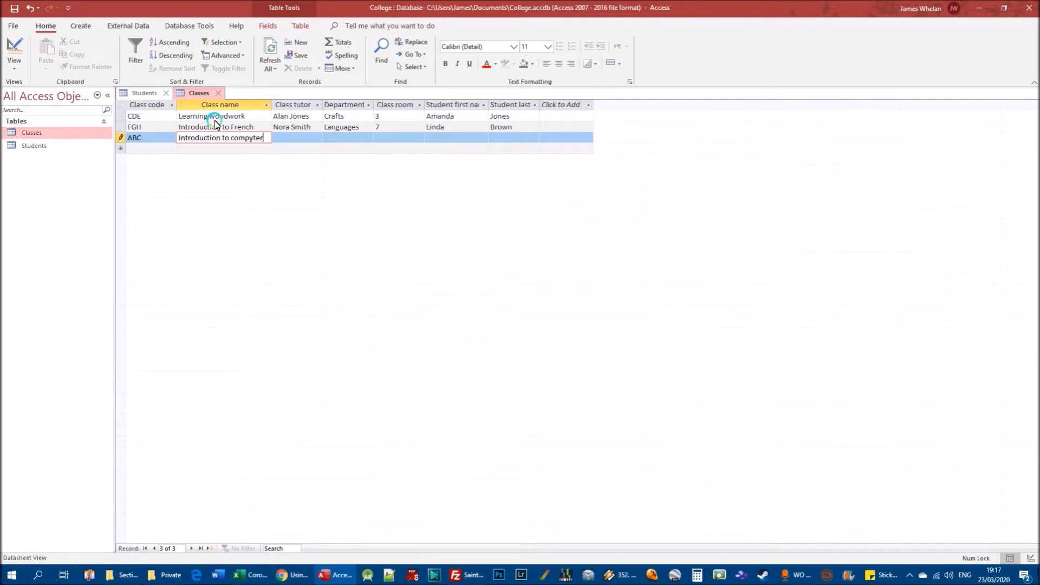
{"action": "type", "text": "ers"}
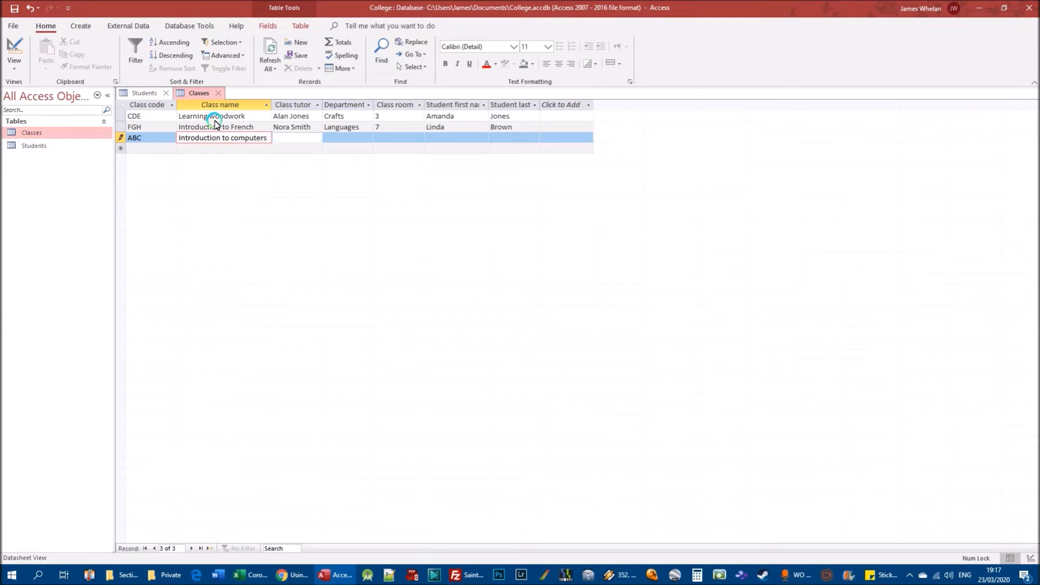
{"action": "key", "text": "Tab"}
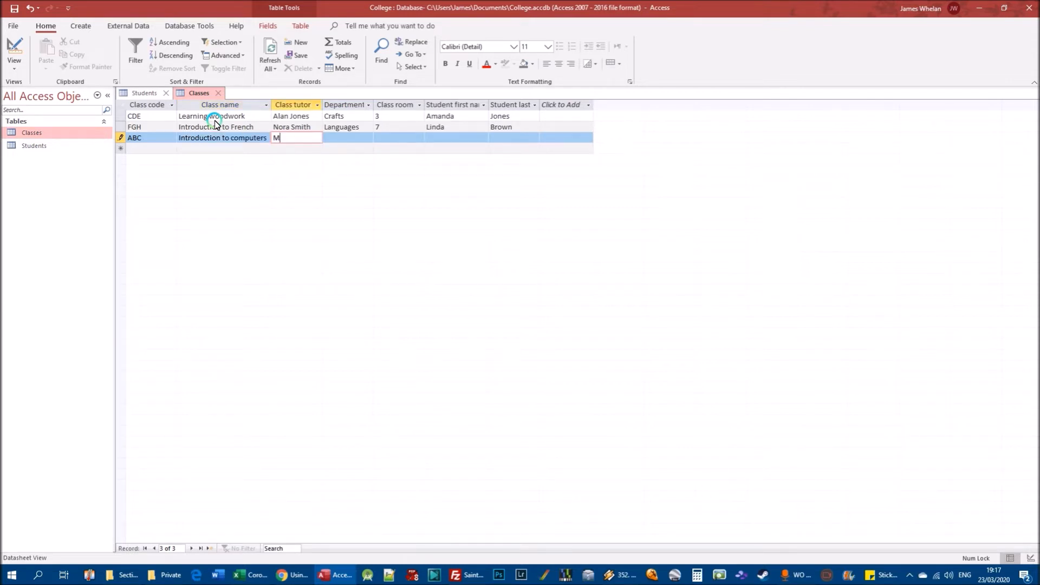
{"action": "key", "text": "Tab"}
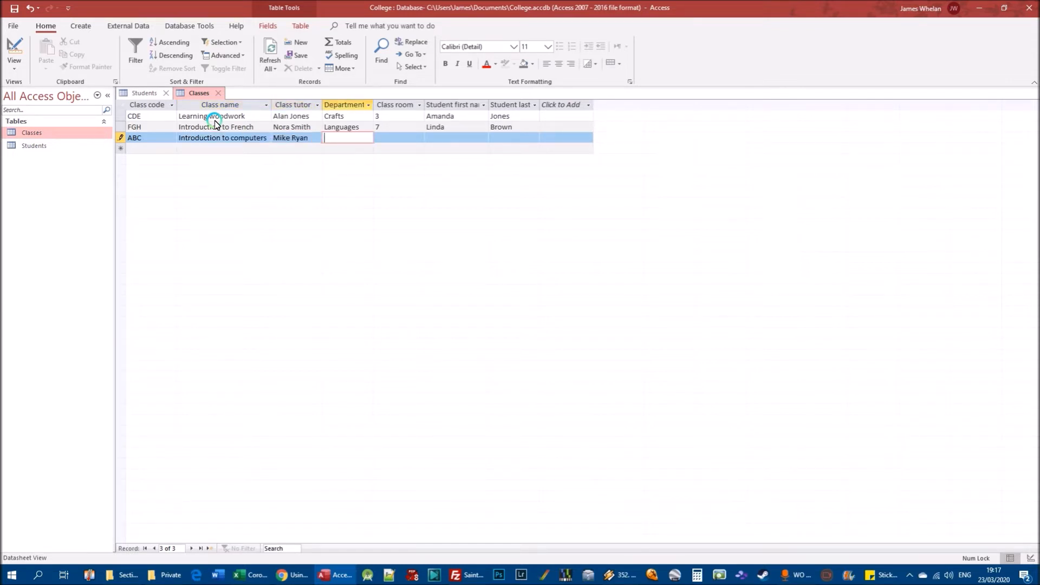
Complete the ABC record with department IT, class room 12, and the student's first and last name, and save it.
{"action": "key", "text": "Tab"}
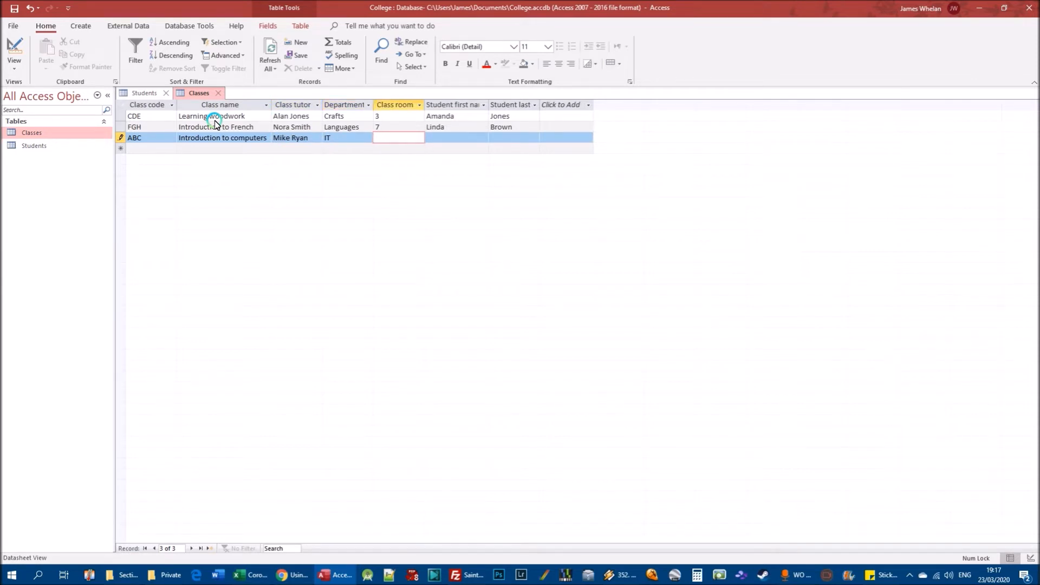
{"action": "type", "text": "12"}
{"action": "key", "text": "Tab"}
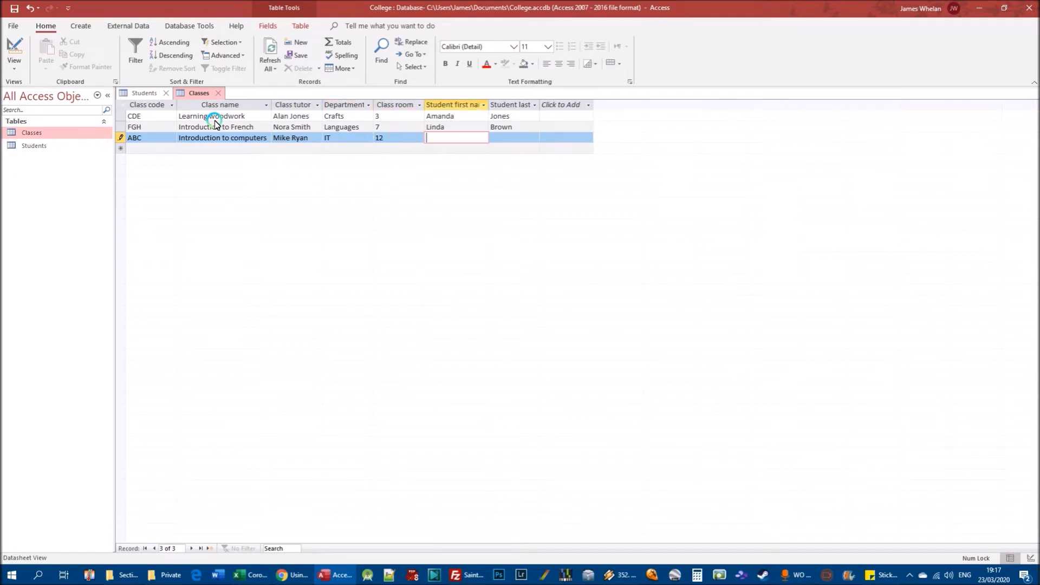
{"action": "type", "text": "Joe"}
{"action": "key", "text": "Tab"}
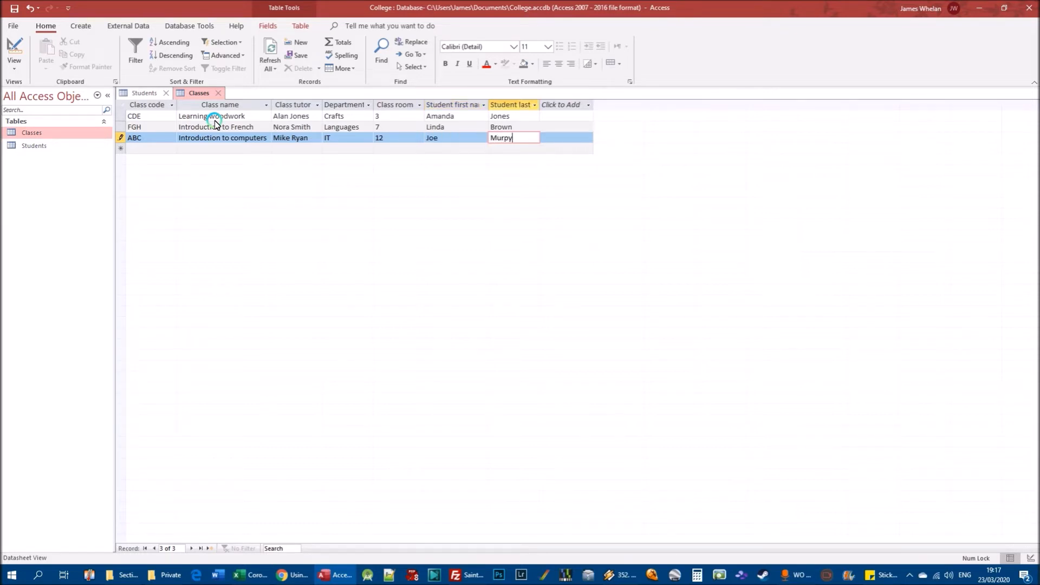
{"action": "key", "text": "ctrl+s"}
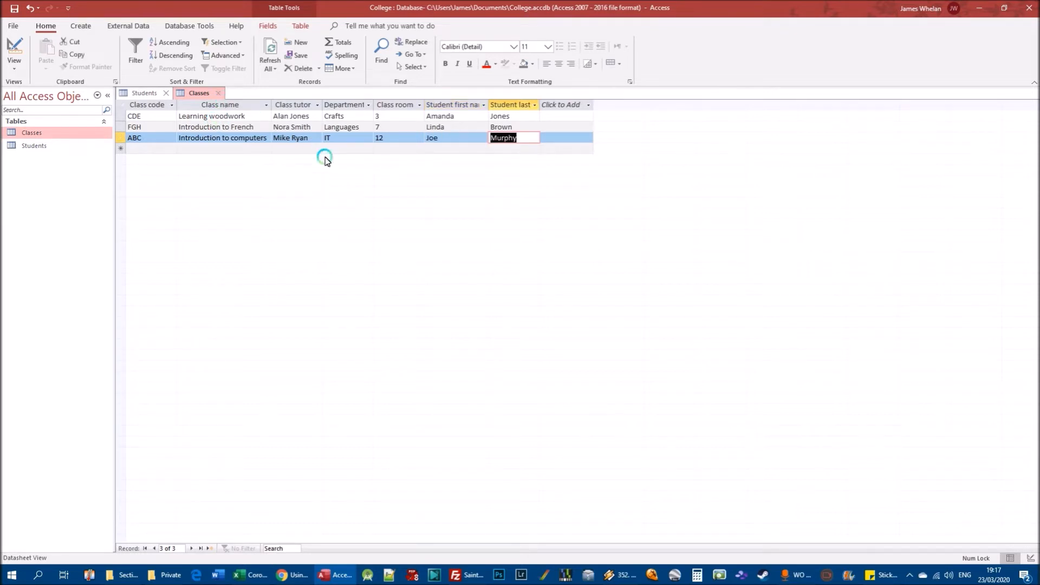
Open the Students table in Design view and add a Course name field with the Short Text data type.
{"action": "double_click", "coordinate": [24, 146]}
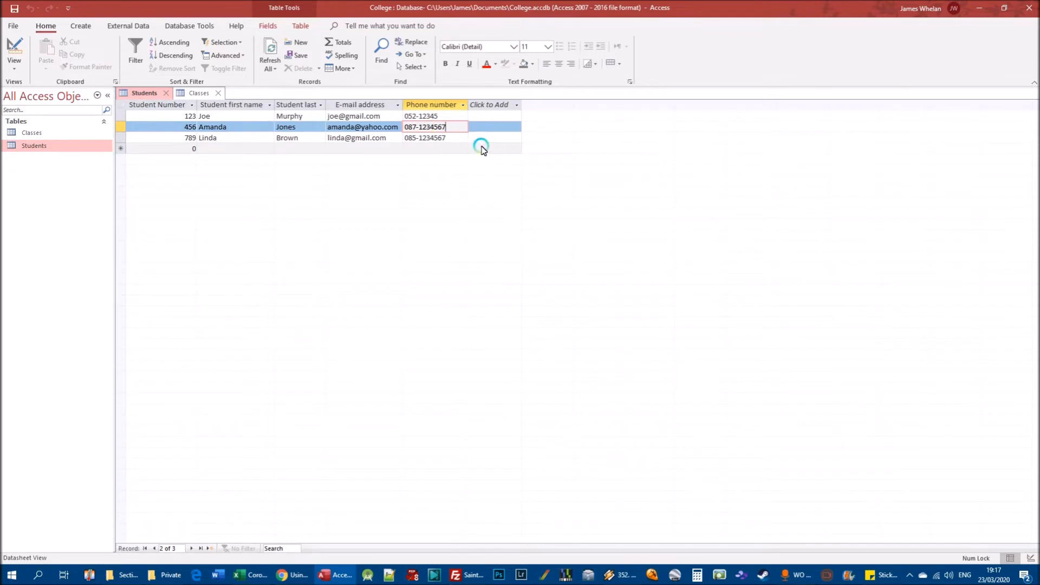
{"action": "right_click", "coordinate": [28, 148]}
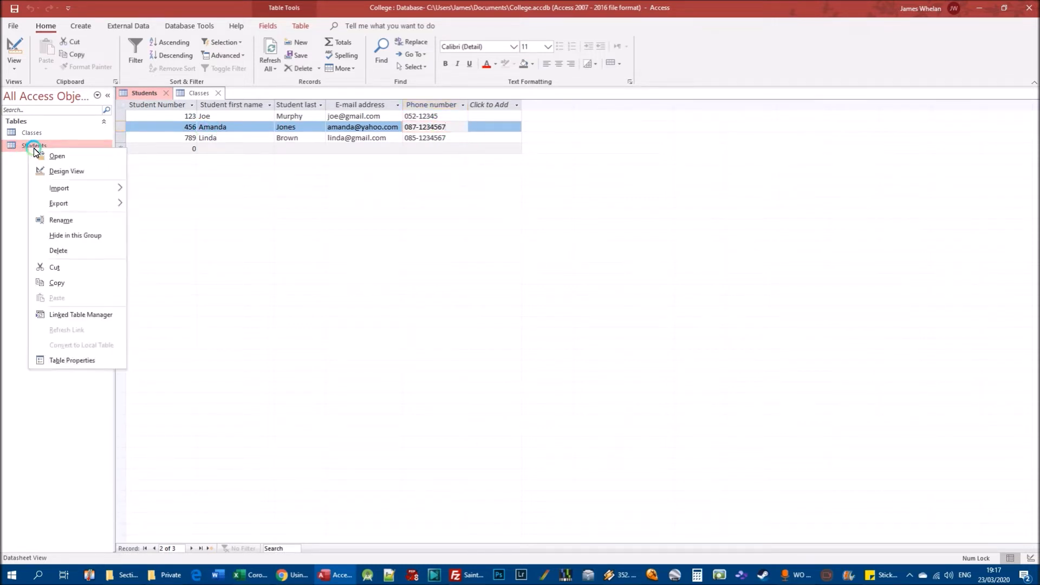
{"action": "left_click", "coordinate": [68, 171]}
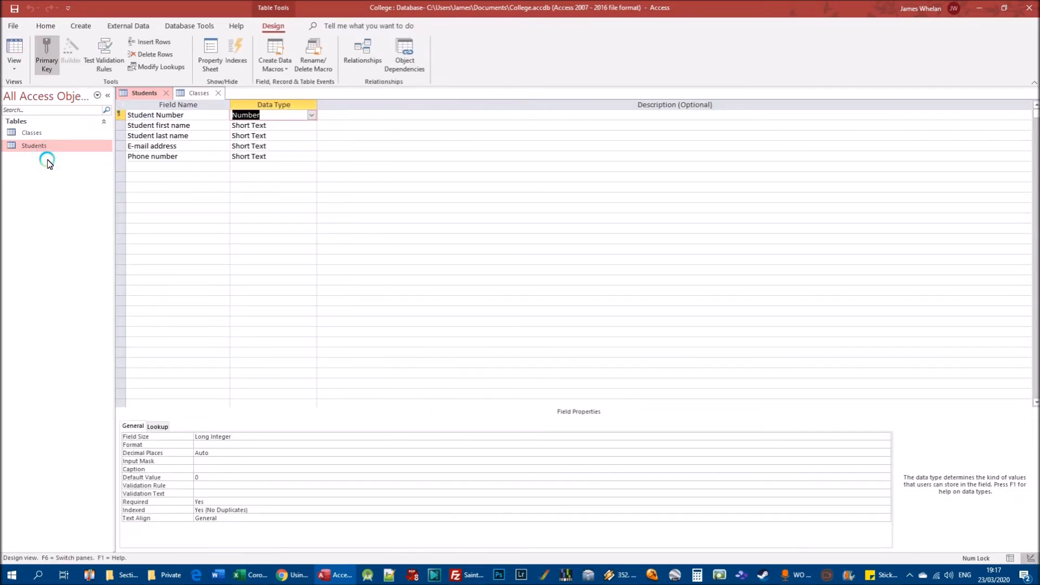
{"action": "left_click", "coordinate": [139, 167]}
{"action": "type", "text": "Course"}
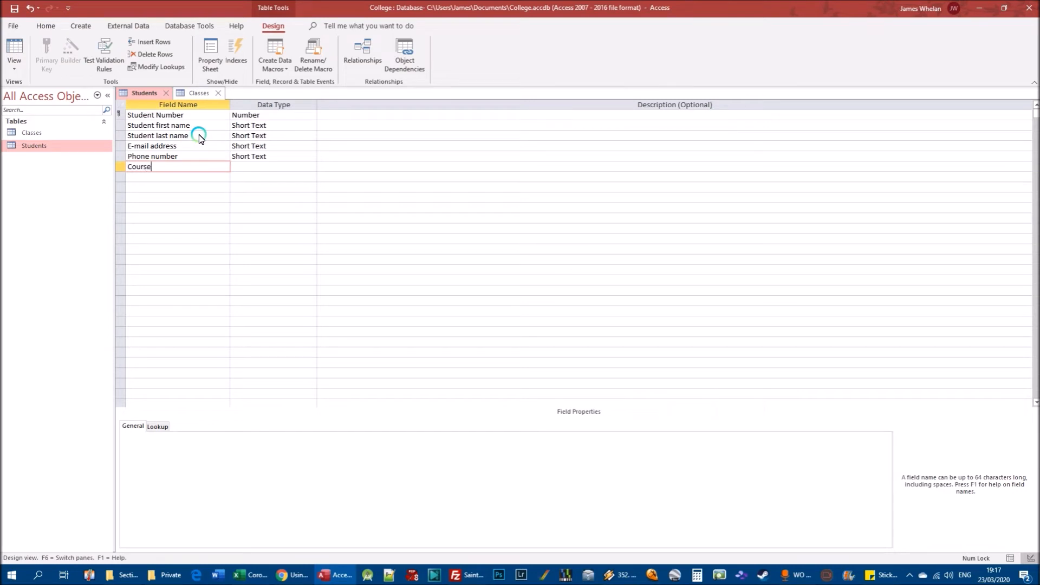
{"action": "type", "text": " name"}
{"action": "key", "text": "Tab"}
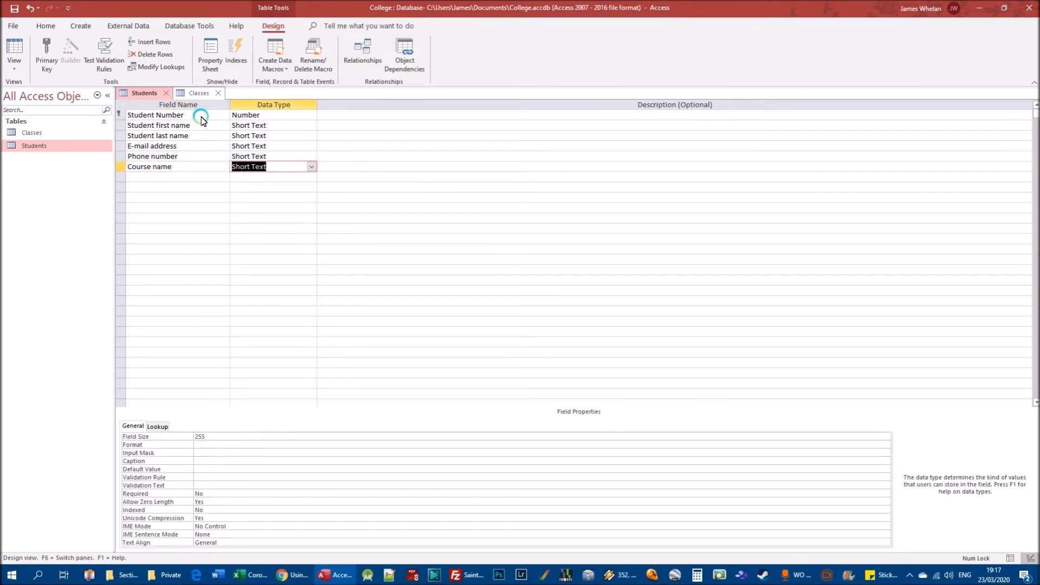
Show the Students table in Datasheet view and select the empty Course name cell of the first record.
{"action": "left_click", "coordinate": [47, 147]}
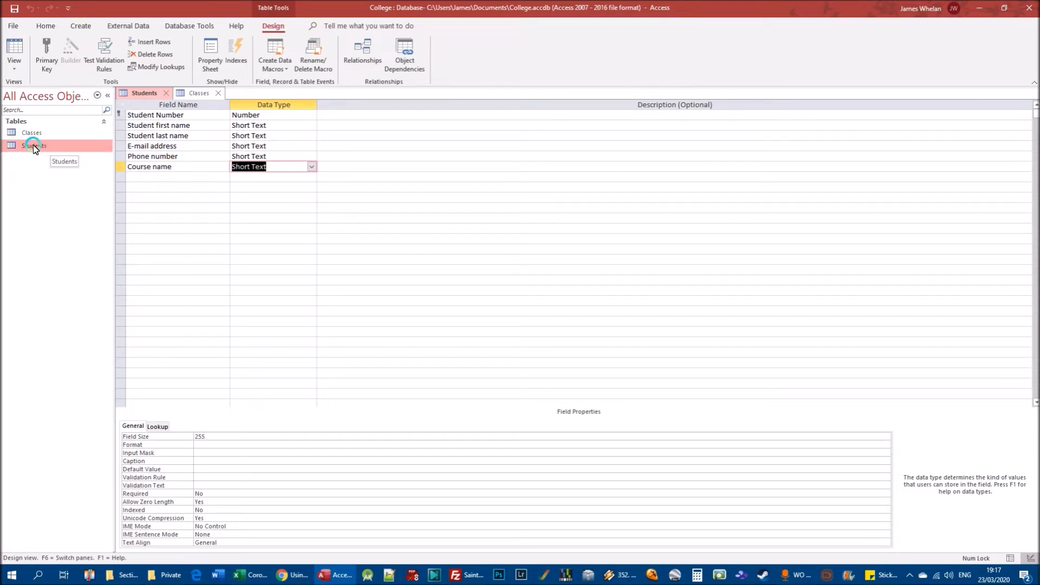
{"action": "right_click", "coordinate": [33, 149]}
{"action": "left_click", "coordinate": [46, 145]}
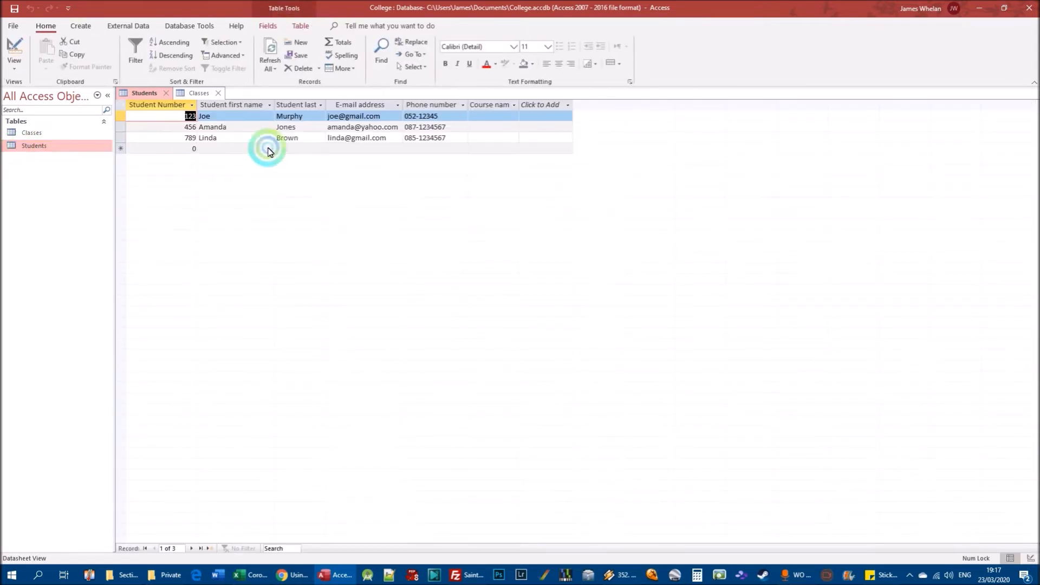
{"action": "left_click", "coordinate": [488, 116]}
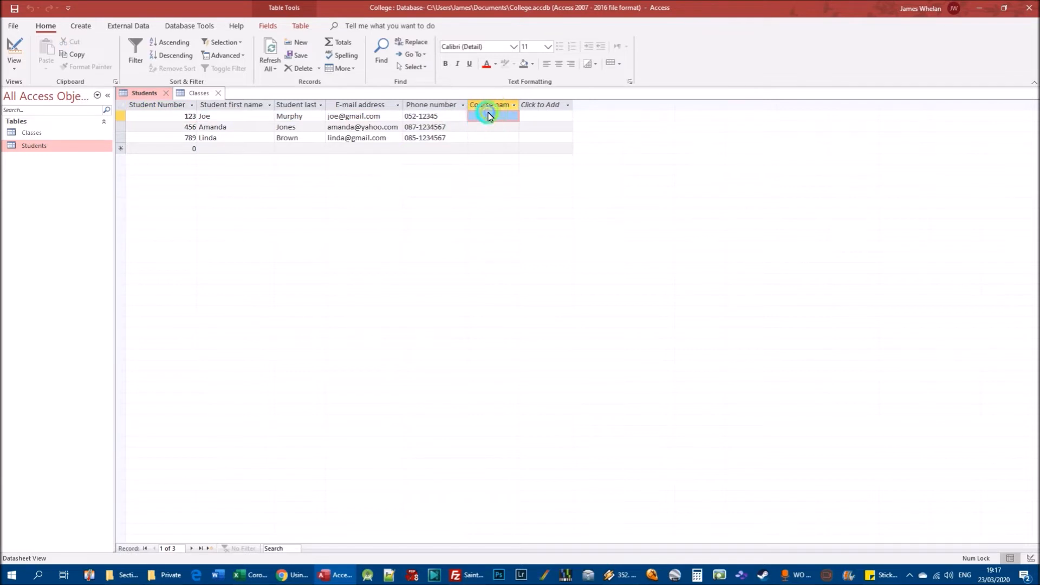
Enter Introduction to computers as the first student's Course name and widen the column to fit the text.
{"action": "type", "text": "I"}
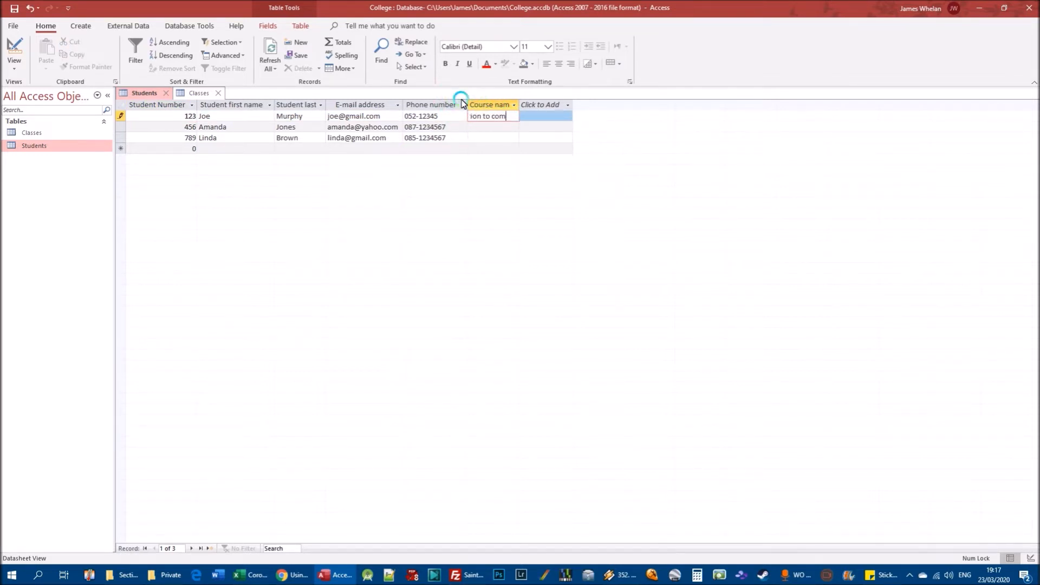
{"action": "type", "text": "ntroduction to computers"}
{"action": "double_click", "coordinate": [519, 104]}
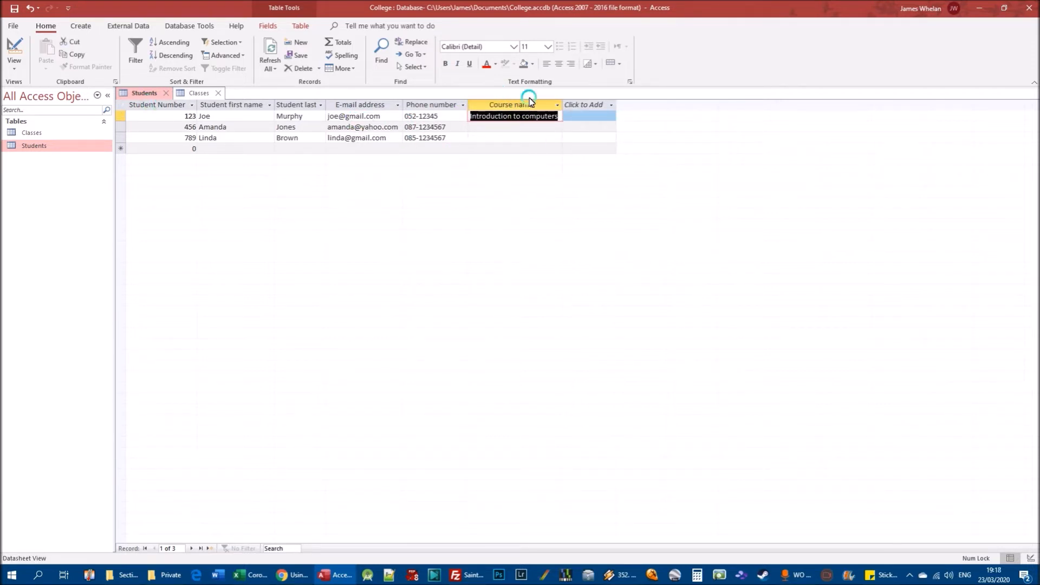
Compare the first student's Course name in the Students table with the matching ABC record in the Classes table.
{"action": "double_click", "coordinate": [36, 132]}
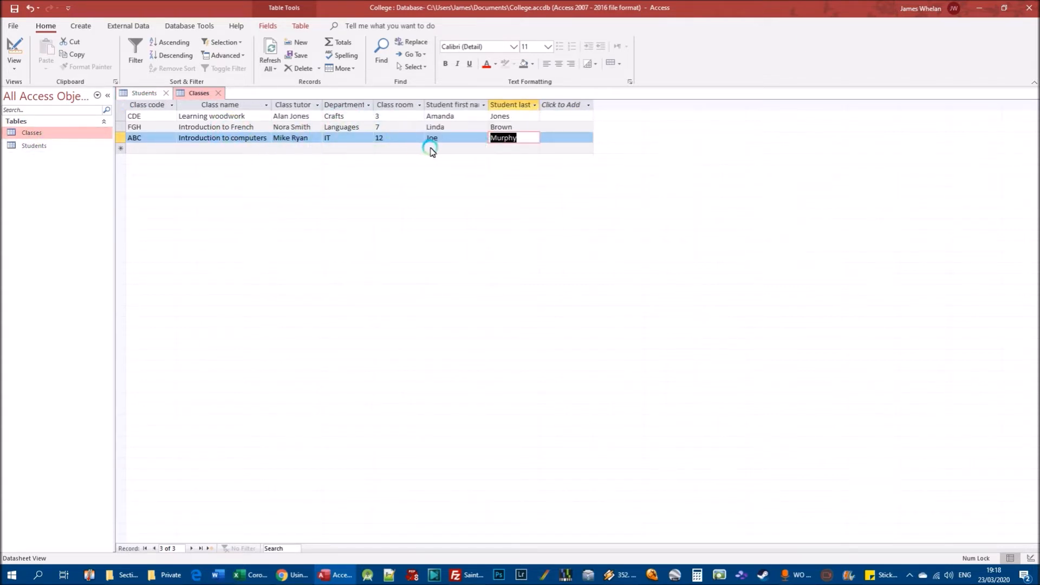
{"action": "double_click", "coordinate": [25, 147]}
{"action": "double_click", "coordinate": [34, 133]}
{"action": "double_click", "coordinate": [34, 147]}
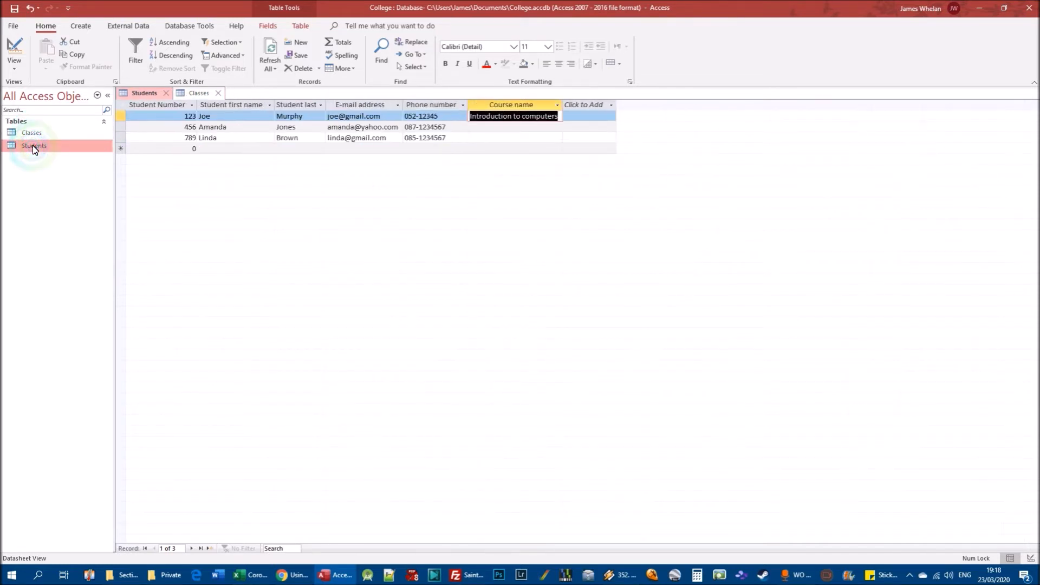
Delete the ABC record, Introduction to computers, from the Classes table.
{"action": "double_click", "coordinate": [31, 133]}
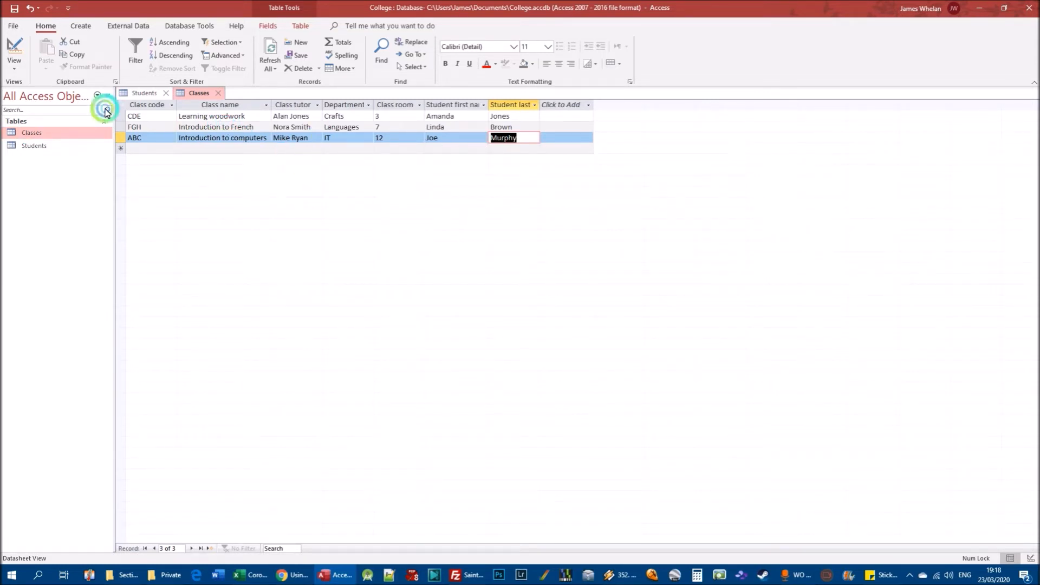
{"action": "right_click", "coordinate": [120, 140]}
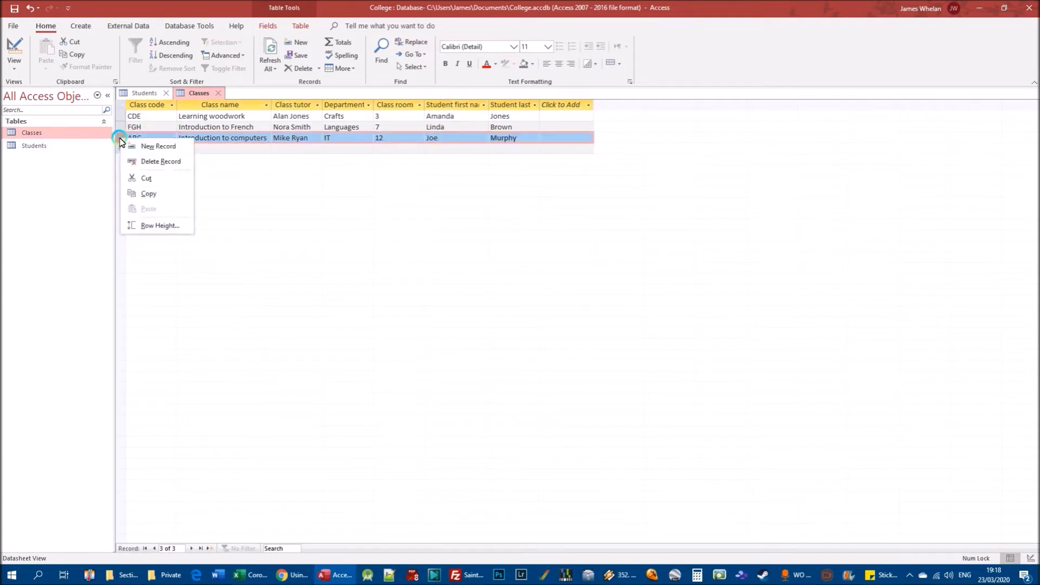
{"action": "left_click", "coordinate": [153, 162]}
{"action": "left_click", "coordinate": [501, 324]}
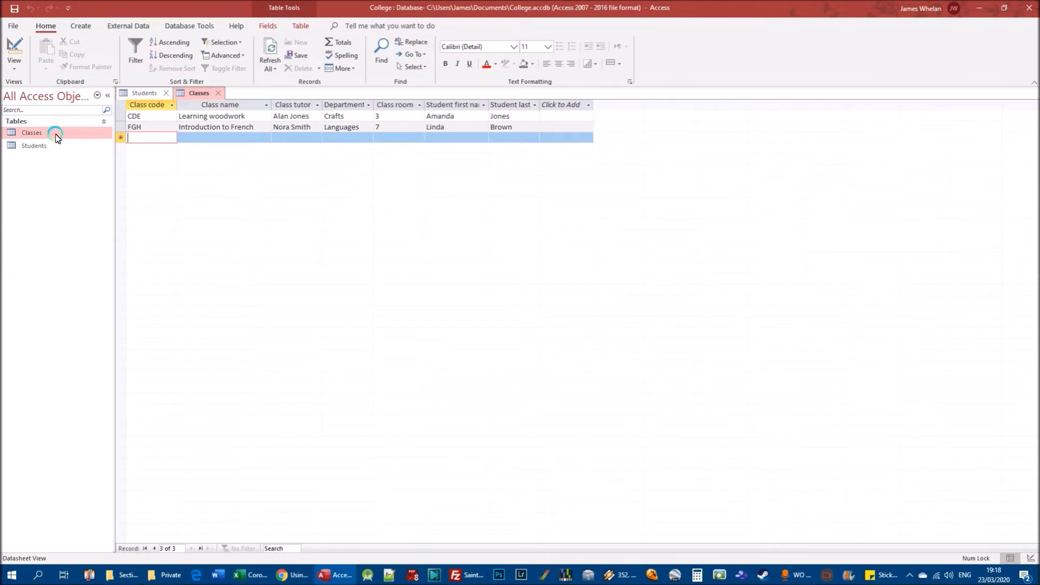
Replace the first student's Course name in the Students table with the misspelled text Intruduction to computers and highlight the wrong letter.
{"action": "double_click", "coordinate": [40, 147]}
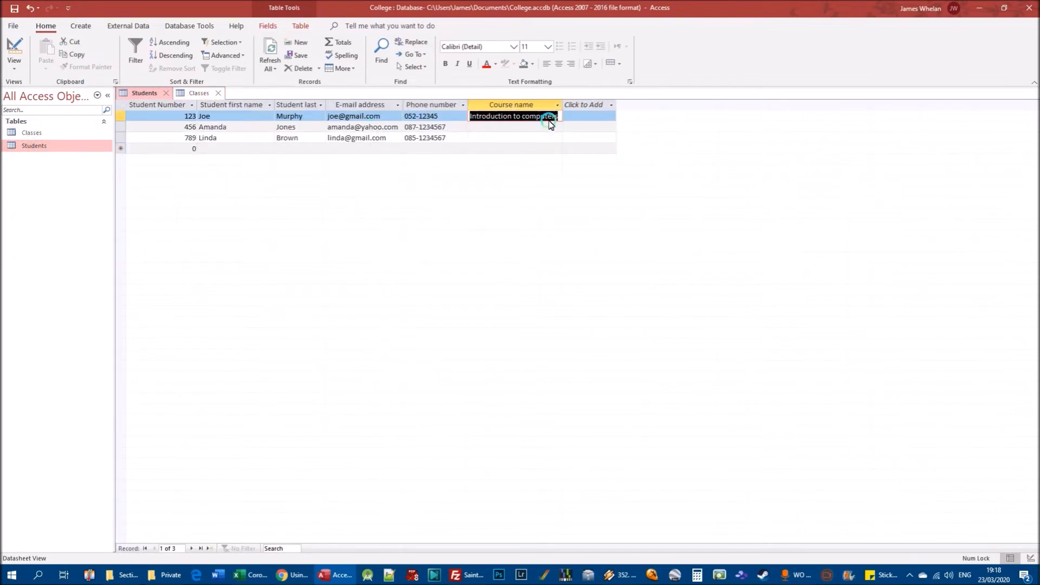
{"action": "left_click", "coordinate": [513, 116]}
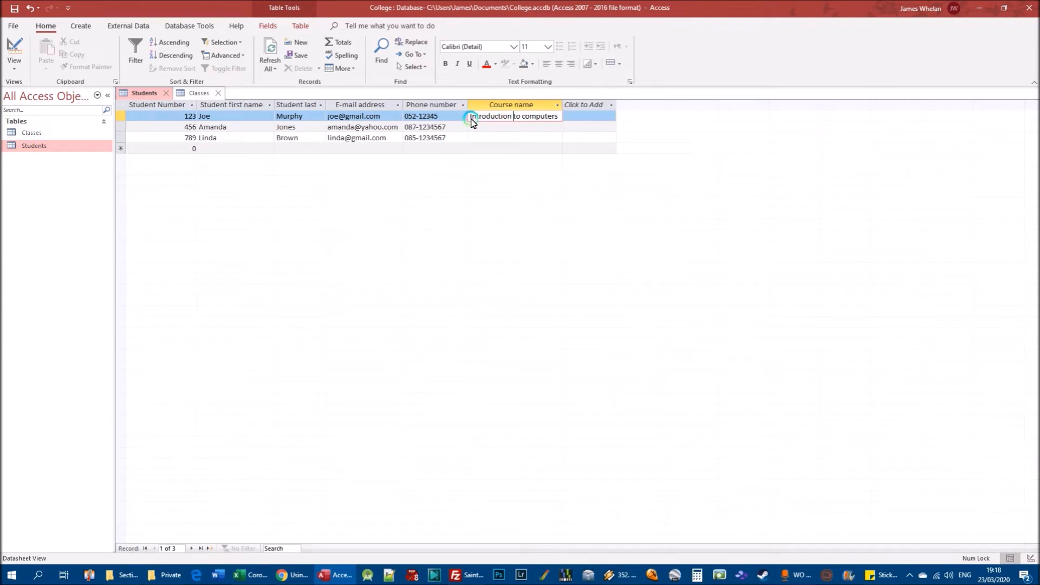
{"action": "left_click_drag", "start_coordinate": [470, 116], "coordinate": [562, 121]}
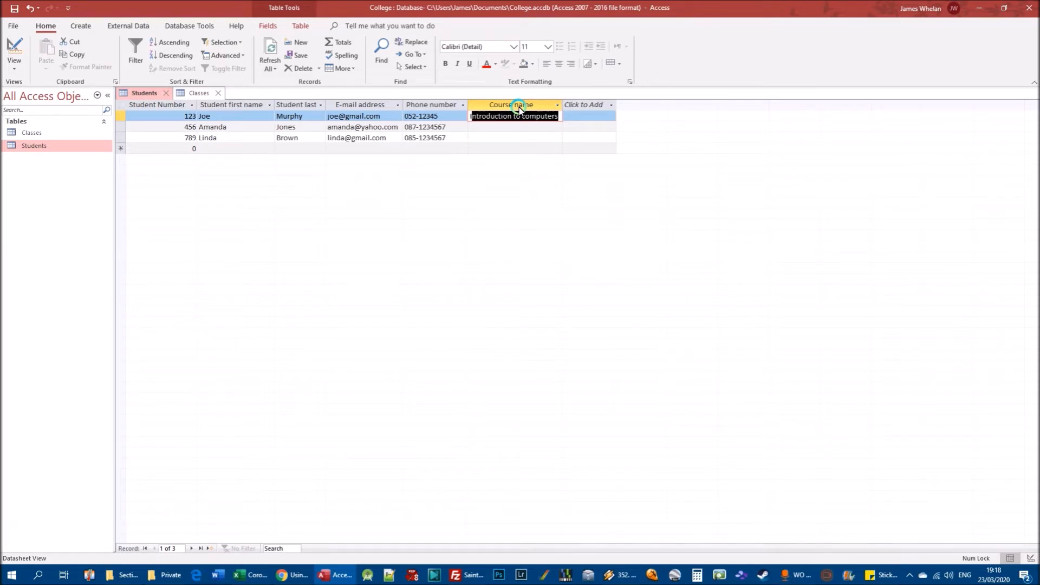
{"action": "type", "text": "Intru"}
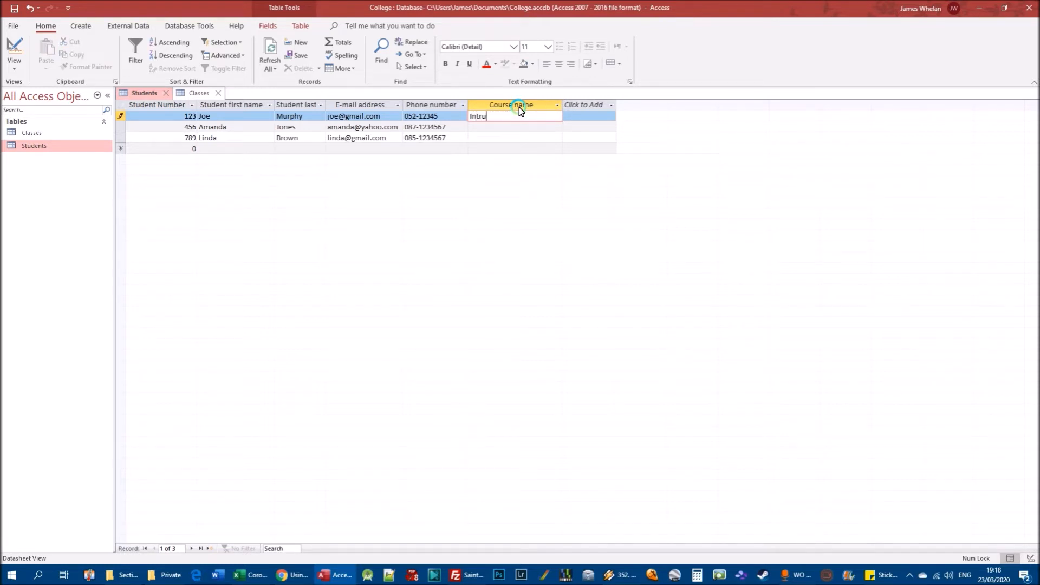
{"action": "type", "text": "duction to compyter"}
{"action": "key", "text": "BackSpace"}
{"action": "key", "text": "BackSpace"}
{"action": "key", "text": "BackSpace"}
{"action": "key", "text": "BackSpace"}
{"action": "type", "text": "uters"}
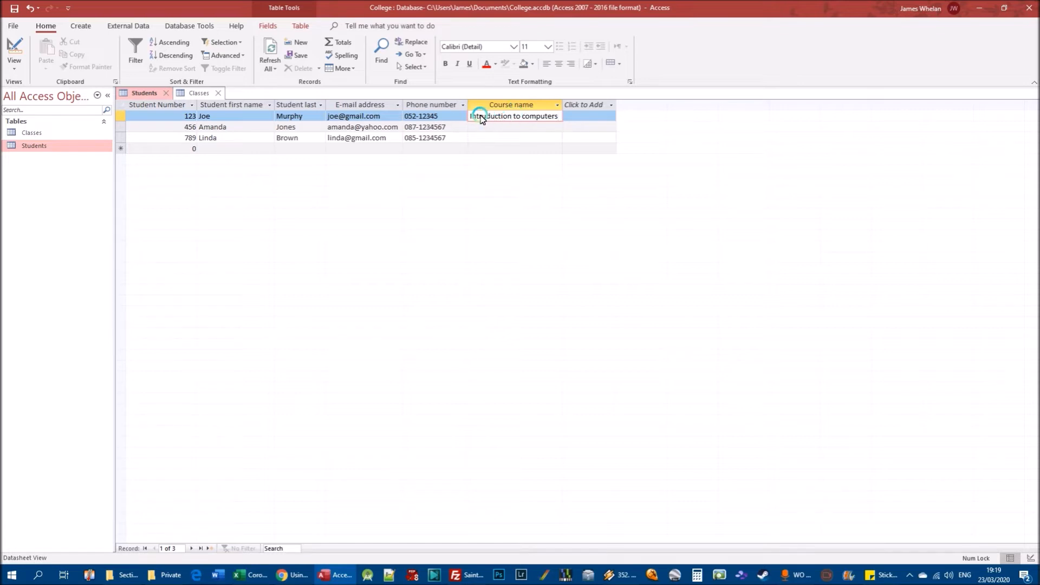
{"action": "left_click_drag", "start_coordinate": [481, 117], "coordinate": [486, 116]}
Open the Classes table in Design view and permanently delete the Student last name field.
{"action": "double_click", "coordinate": [32, 132]}
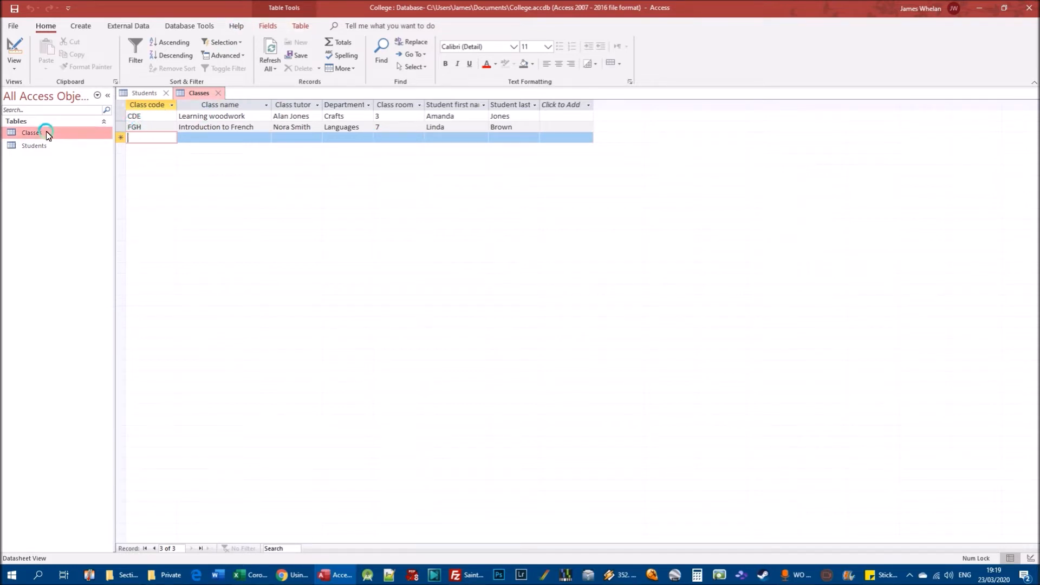
{"action": "right_click", "coordinate": [30, 133]}
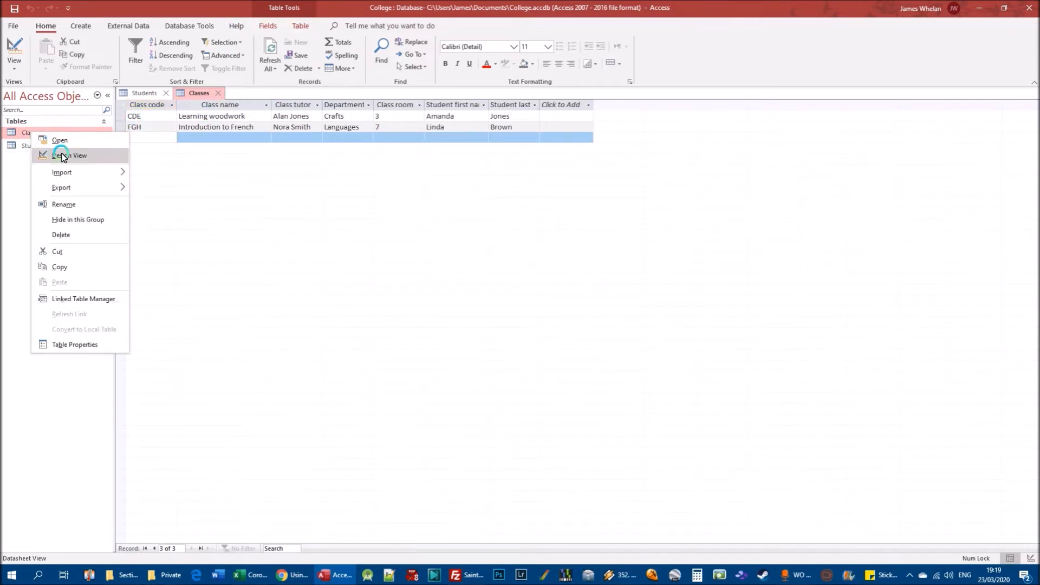
{"action": "left_click", "coordinate": [63, 156]}
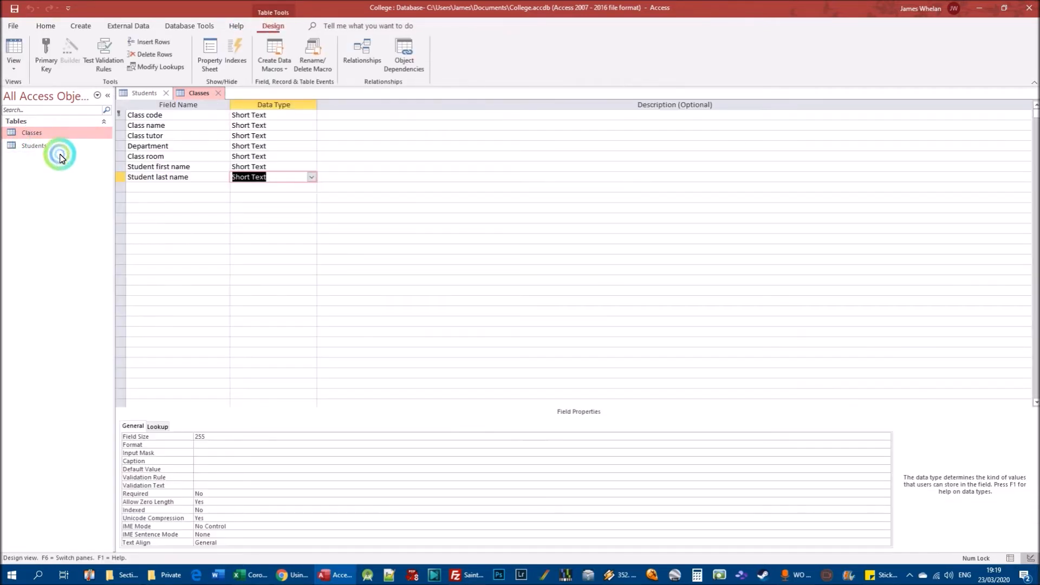
{"action": "right_click", "coordinate": [120, 182]}
{"action": "left_click", "coordinate": [158, 248]}
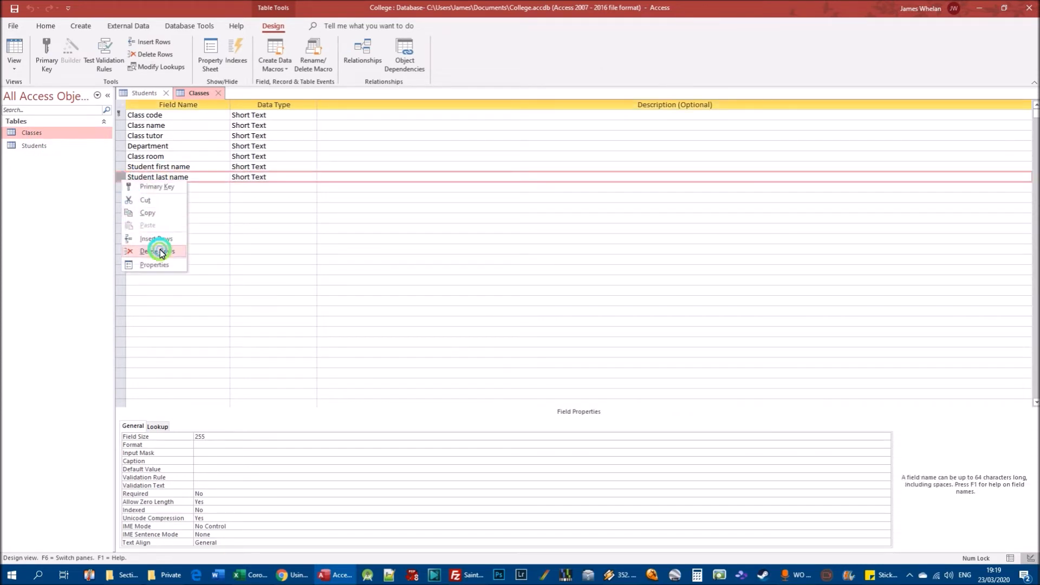
{"action": "left_click", "coordinate": [502, 319]}
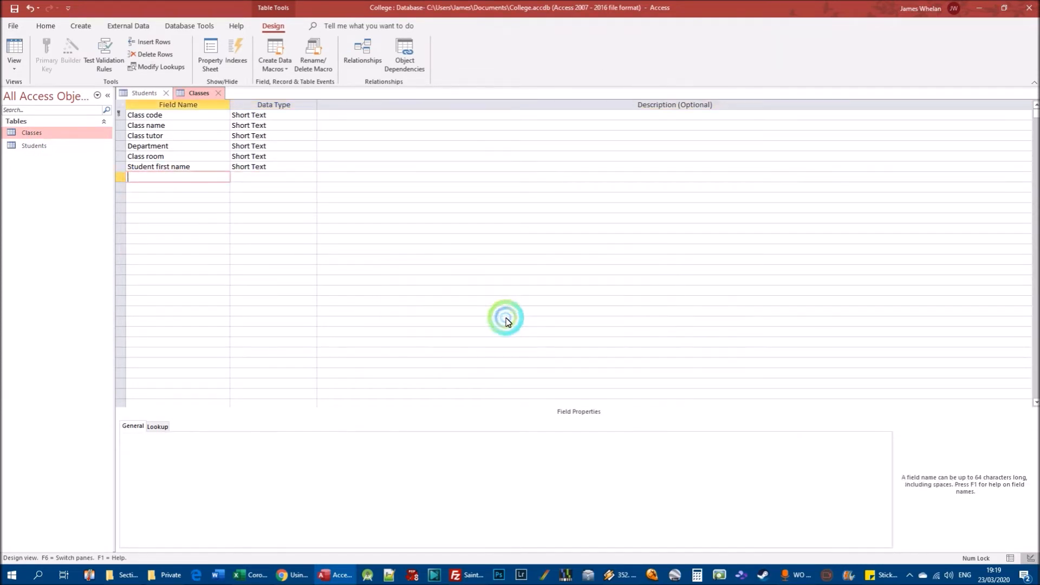
Permanently delete the Student first name field from the Classes table, save the design and show the table in Datasheet view.
{"action": "left_click", "coordinate": [121, 167]}
{"action": "right_click", "coordinate": [121, 166]}
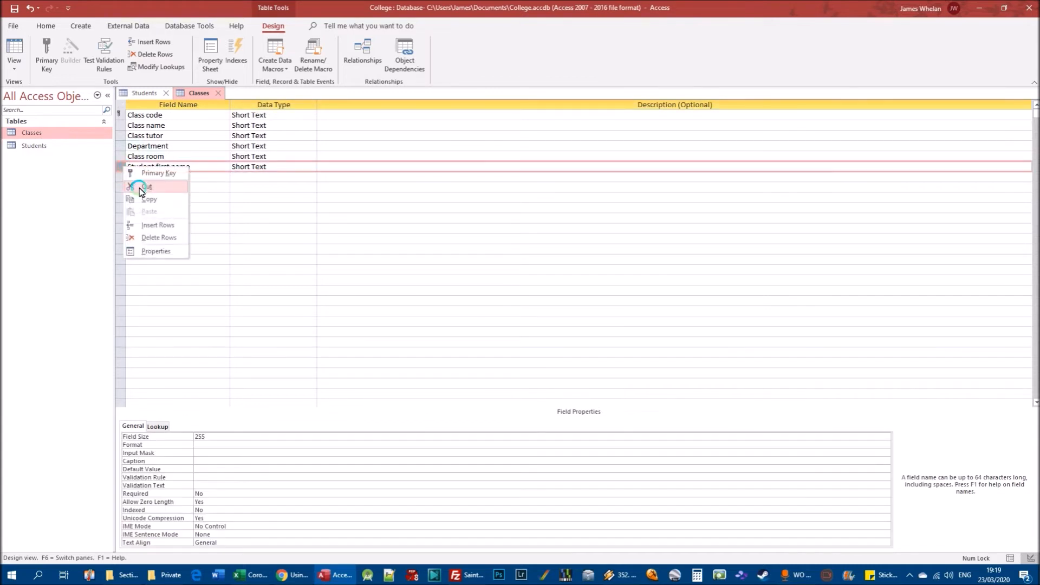
{"action": "left_click", "coordinate": [155, 234]}
{"action": "left_click", "coordinate": [502, 320]}
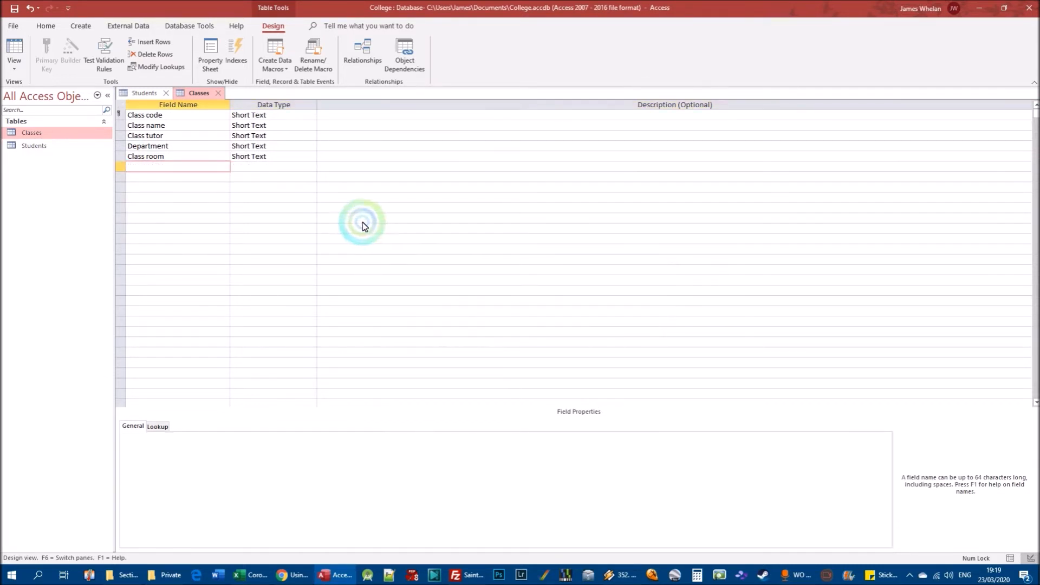
{"action": "left_click", "coordinate": [14, 9]}
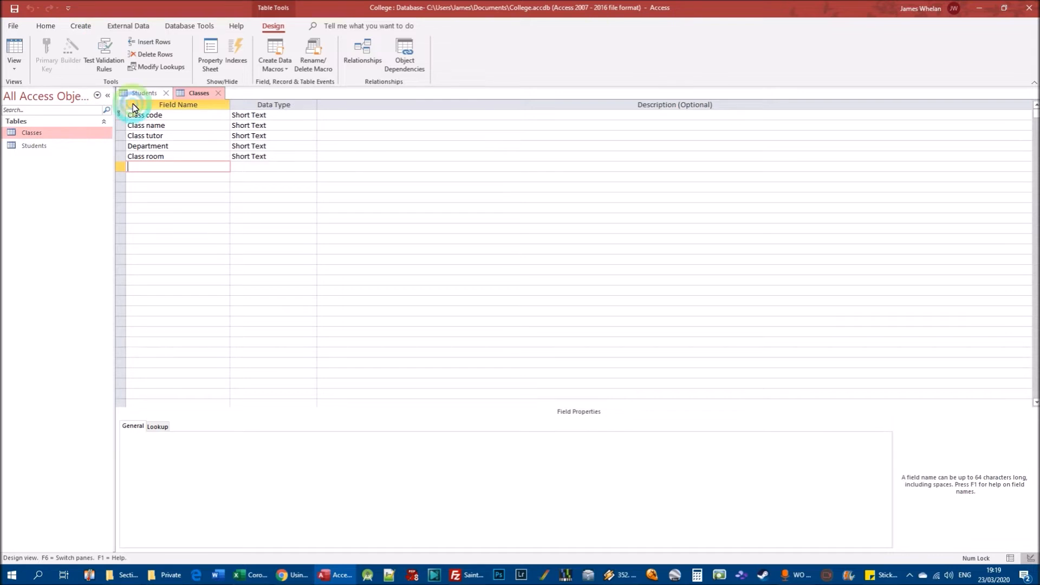
{"action": "double_click", "coordinate": [37, 134]}
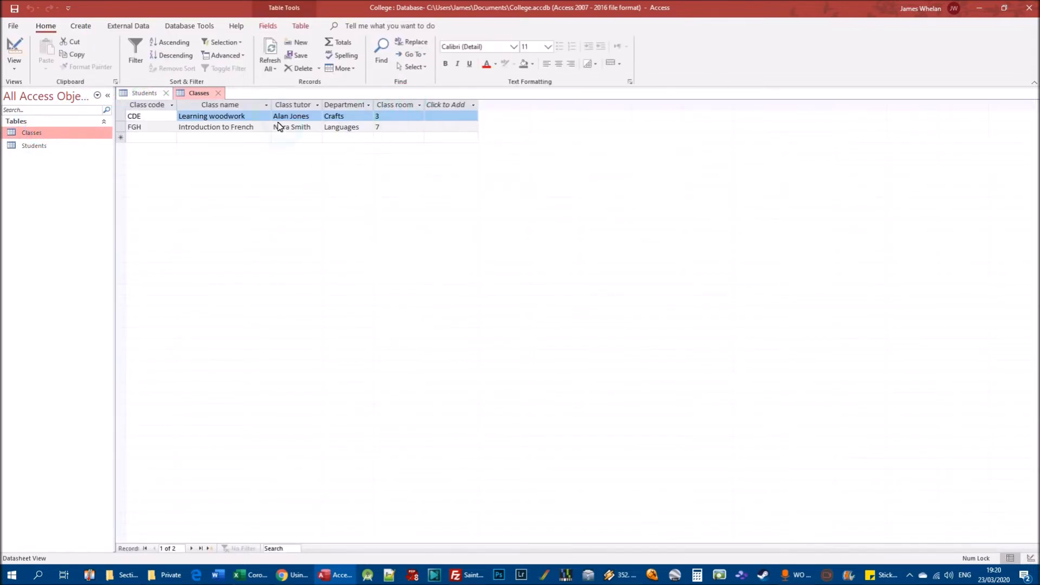
Open the Students table in Design view and permanently delete the Course name field.
{"action": "double_click", "coordinate": [34, 145]}
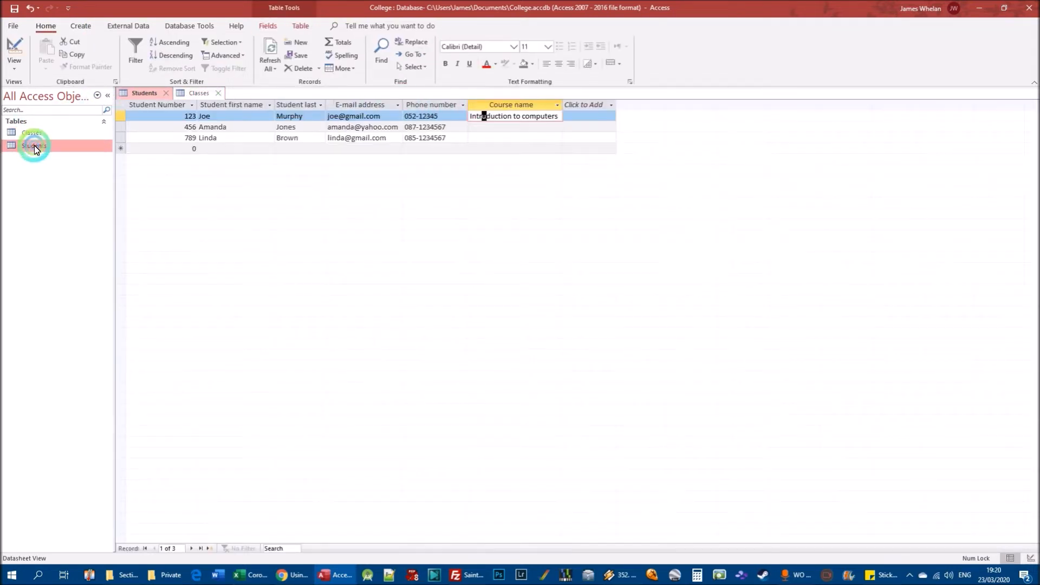
{"action": "right_click", "coordinate": [34, 145]}
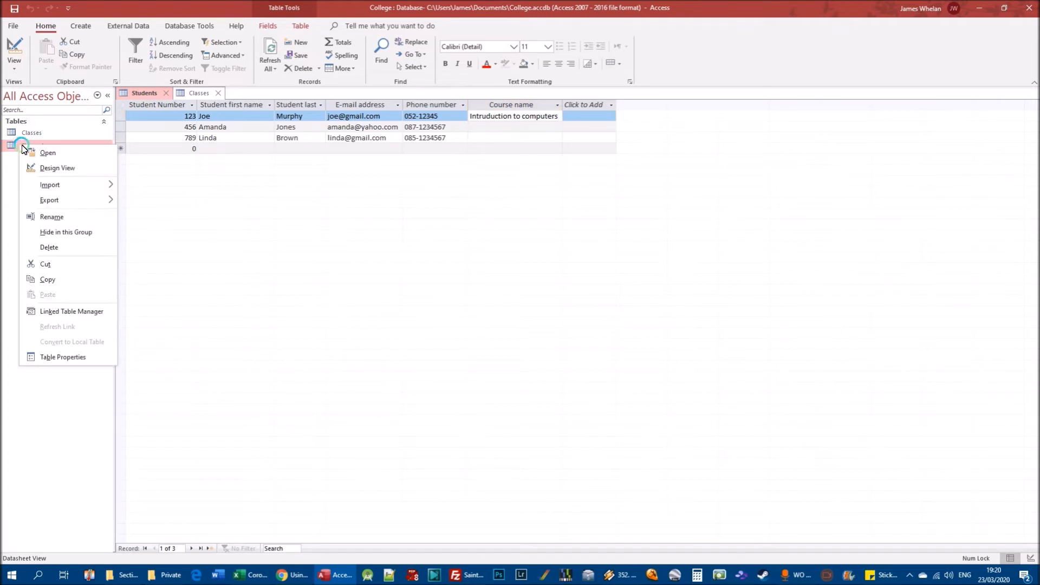
{"action": "left_click", "coordinate": [49, 168]}
{"action": "right_click", "coordinate": [119, 170]}
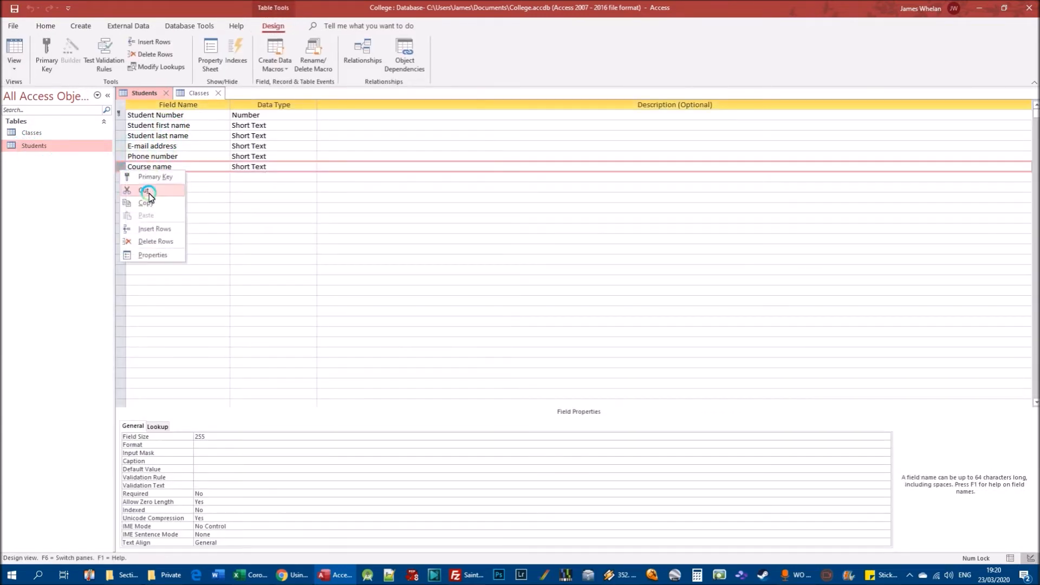
{"action": "left_click", "coordinate": [155, 241]}
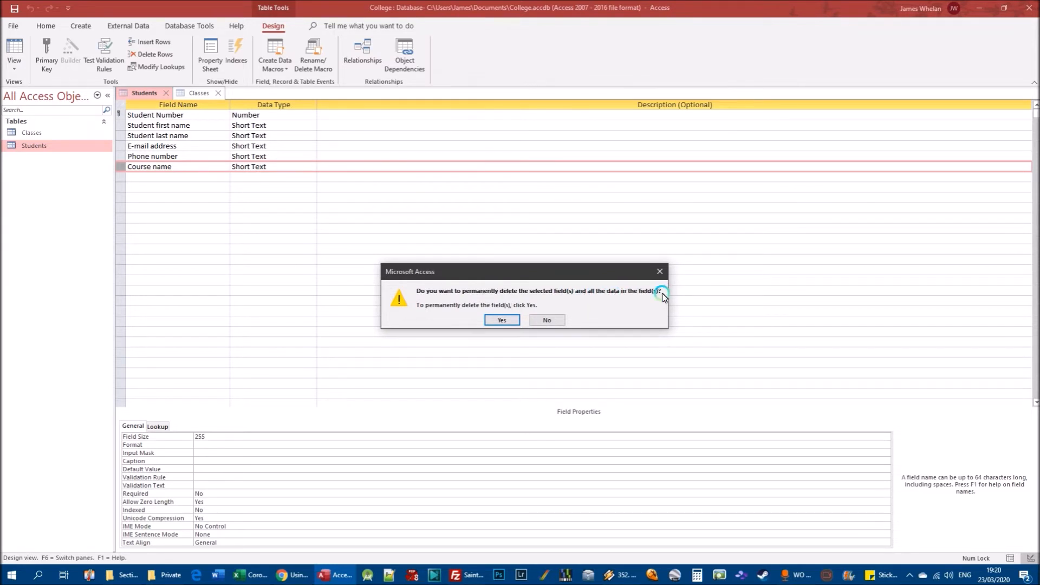
{"action": "left_click", "coordinate": [504, 320]}
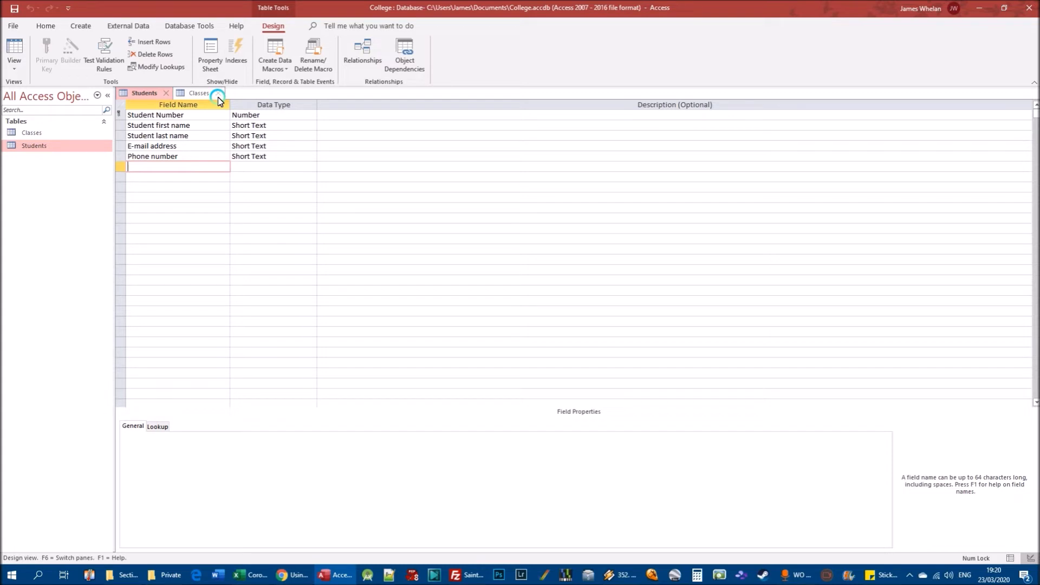
{"action": "left_click", "coordinate": [46, 132]}
{"action": "left_click", "coordinate": [40, 144]}
{"action": "left_click", "coordinate": [109, 148]}
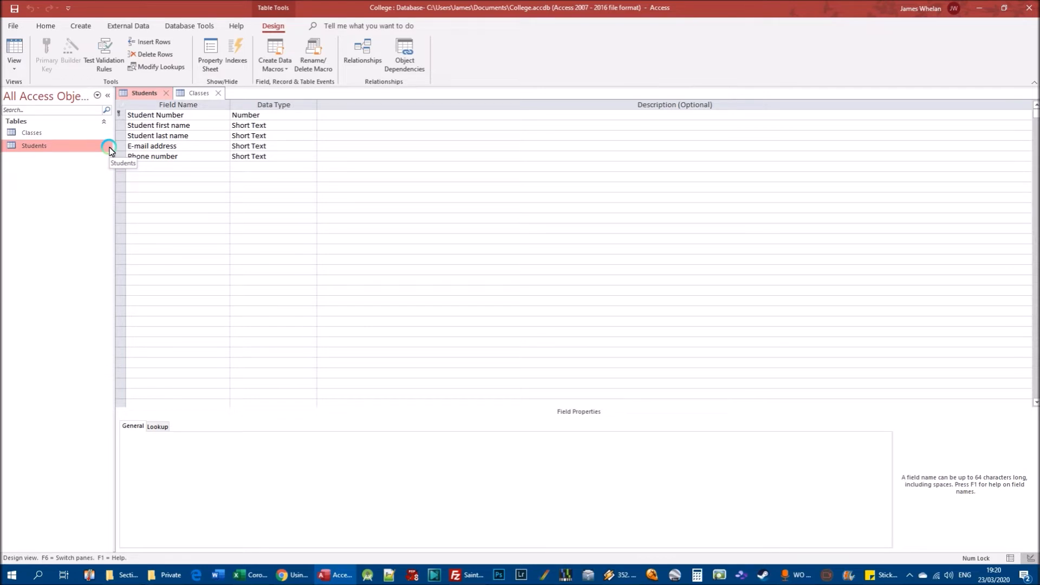
{"action": "left_click", "coordinate": [42, 134]}
{"action": "left_click", "coordinate": [40, 147]}
{"action": "left_click", "coordinate": [205, 151]}
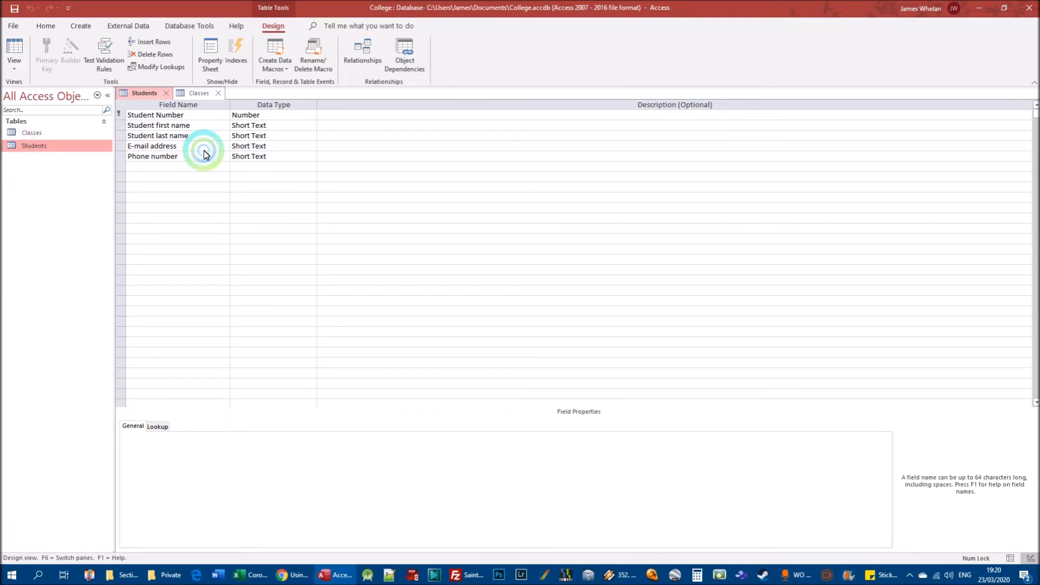
{"action": "left_click", "coordinate": [205, 125]}
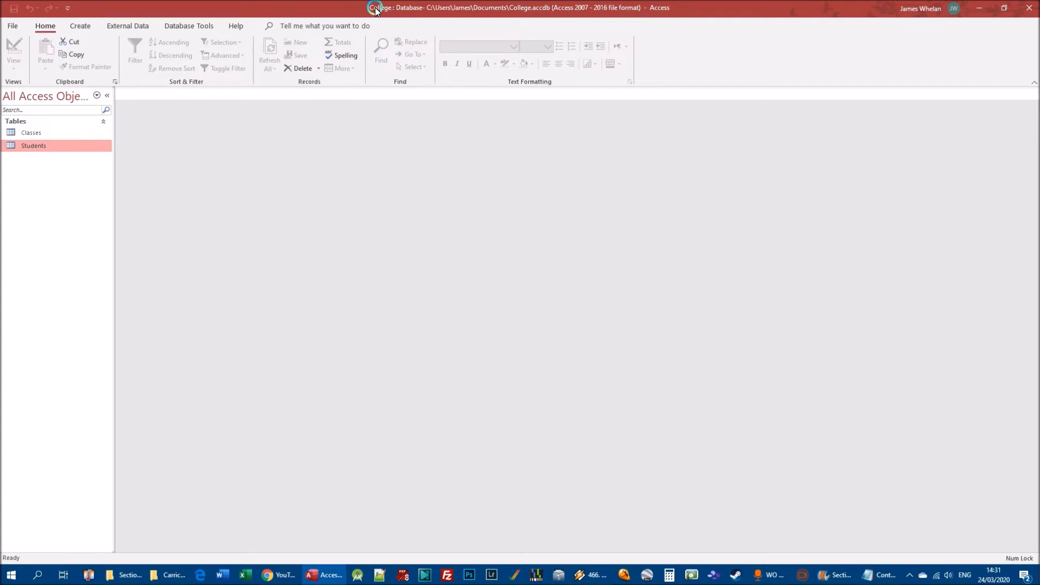
Open the Classes and Students tables in Datasheet view and examine the fields and records of each in turn.
{"action": "double_click", "coordinate": [32, 133]}
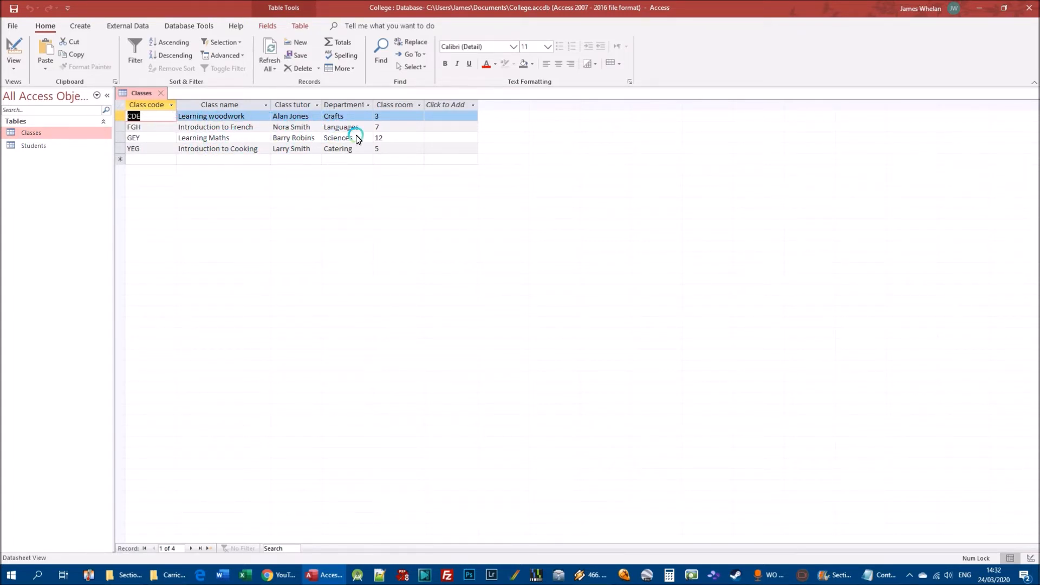
{"action": "double_click", "coordinate": [34, 146]}
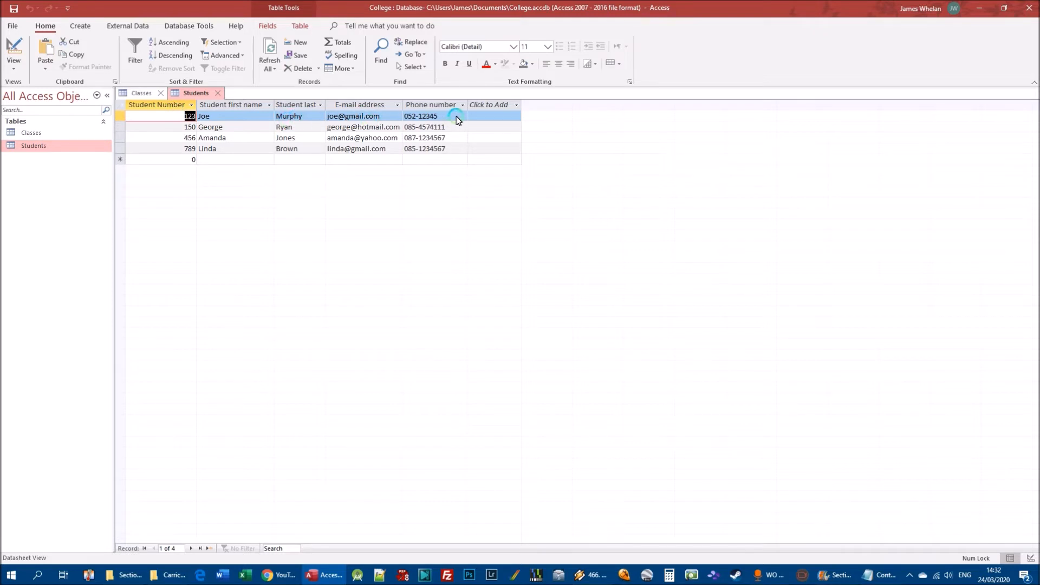
{"action": "left_click", "coordinate": [38, 132]}
{"action": "double_click", "coordinate": [38, 132]}
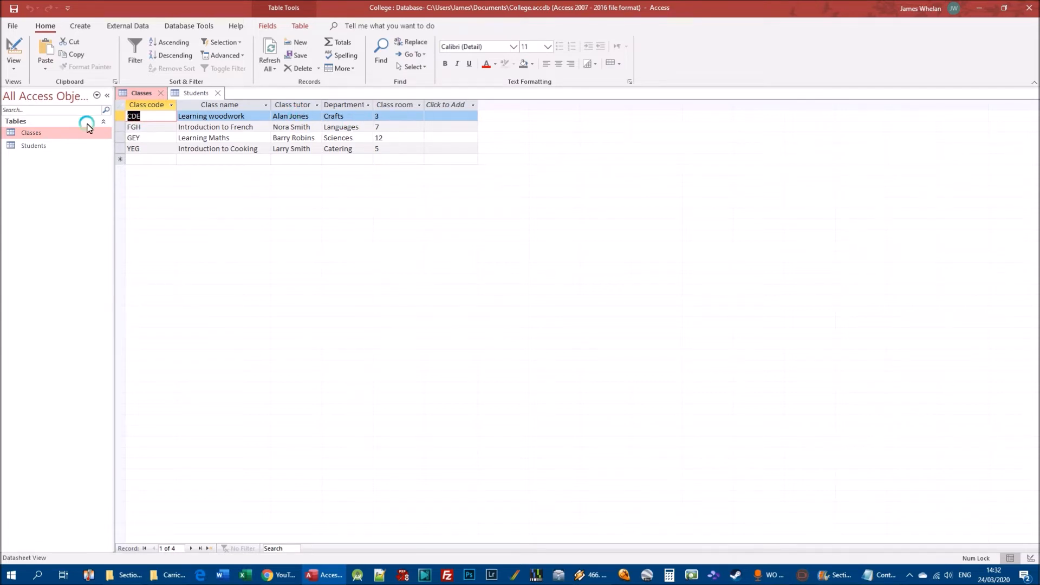
{"action": "double_click", "coordinate": [38, 146]}
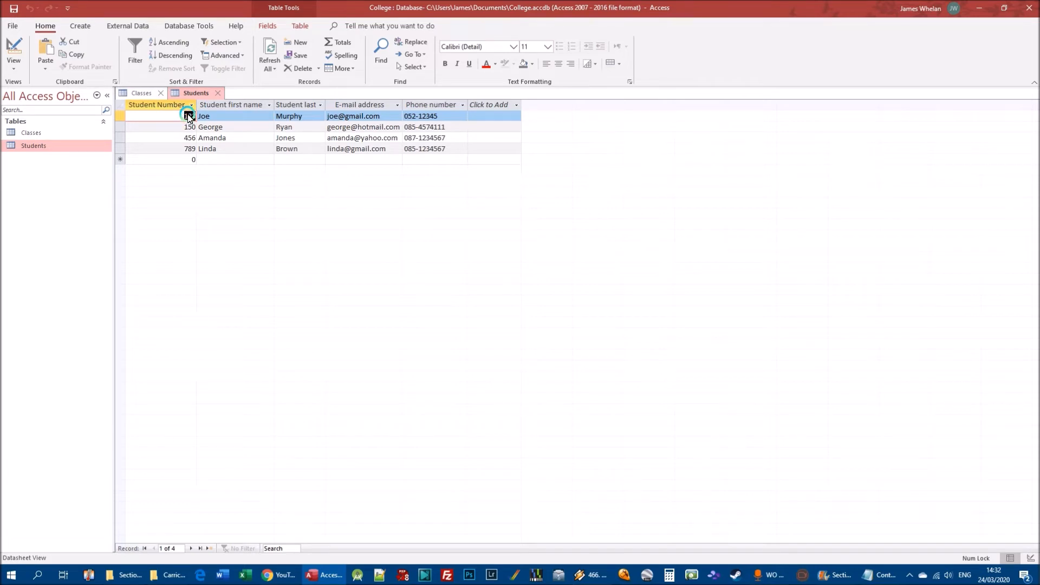
{"action": "double_click", "coordinate": [31, 133]}
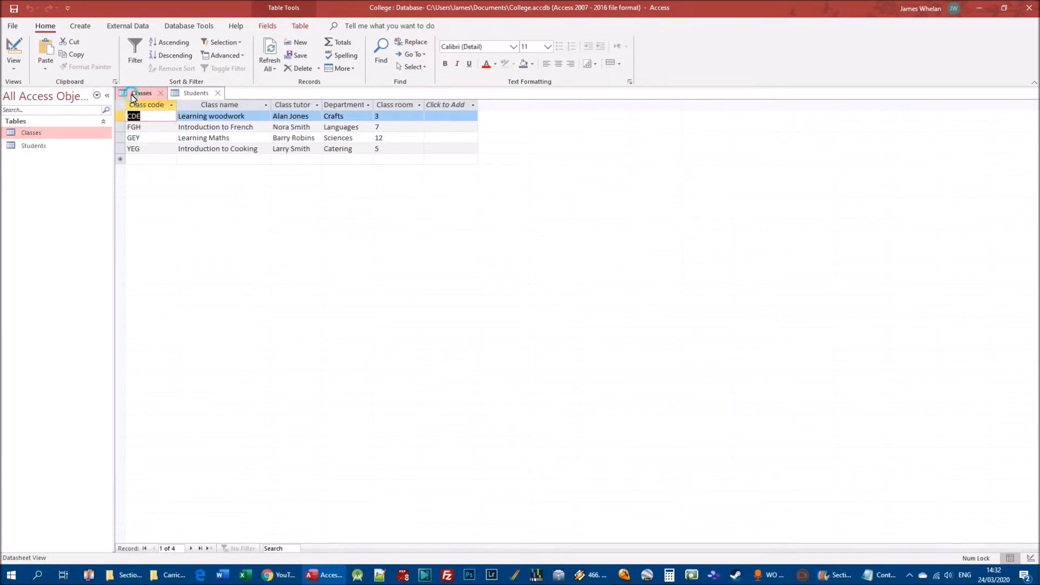
{"action": "double_click", "coordinate": [48, 145]}
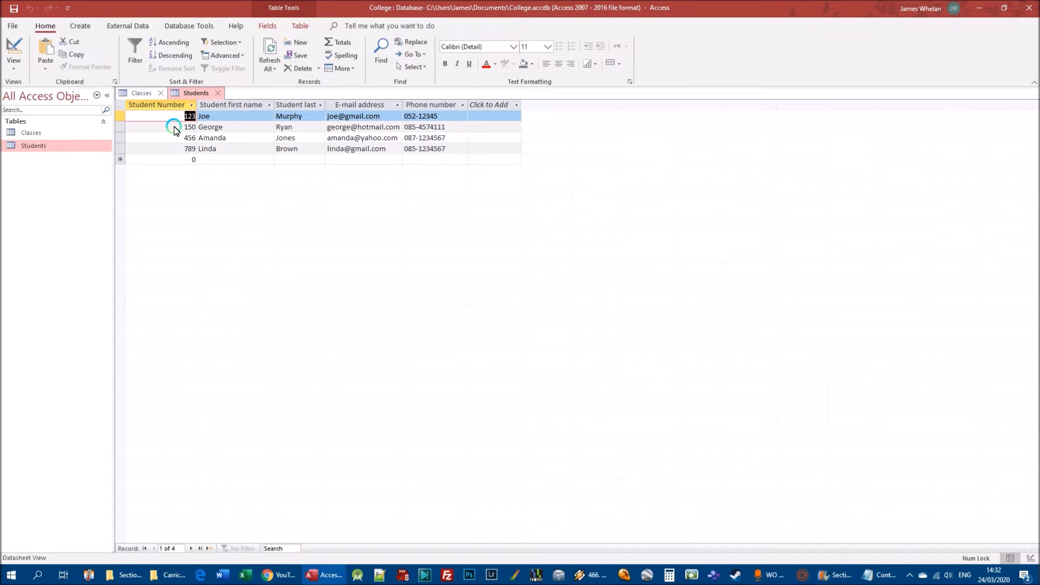
Compare the Classes and Students tables in Datasheet view, examining their fields for a way to link students to classes.
{"action": "left_click", "coordinate": [54, 133]}
{"action": "double_click", "coordinate": [54, 133]}
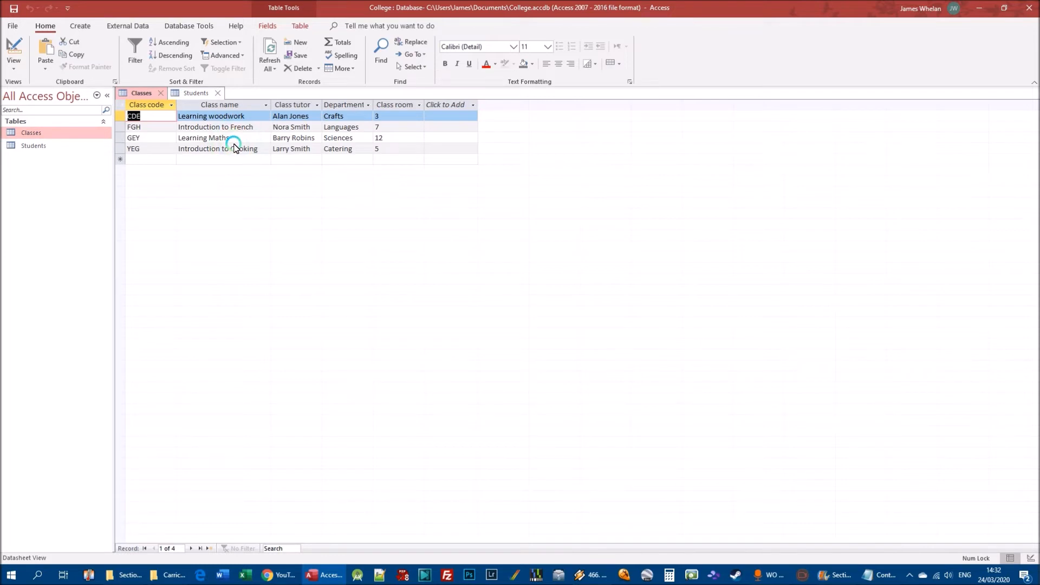
{"action": "double_click", "coordinate": [33, 145]}
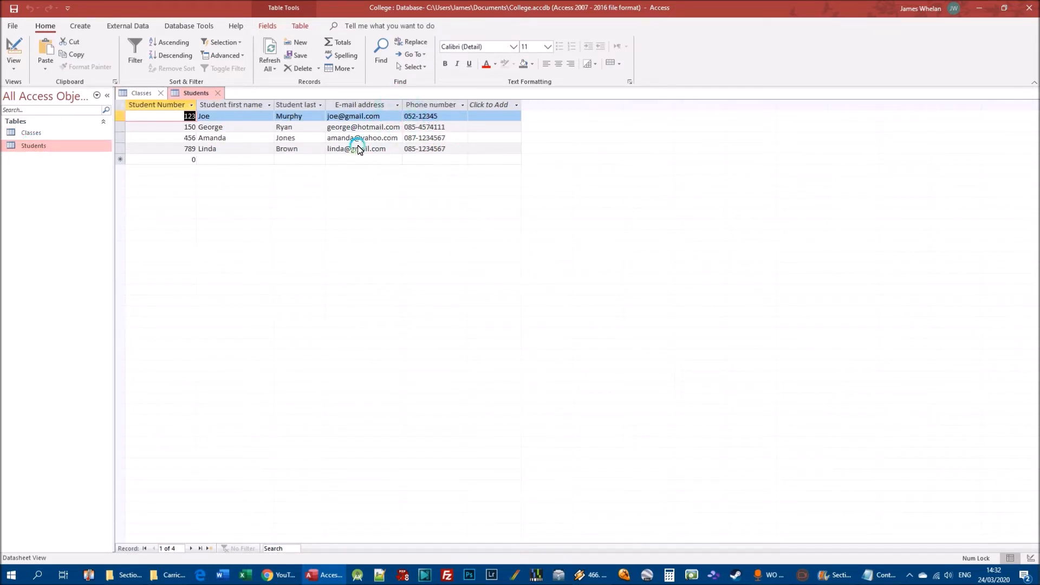
{"action": "double_click", "coordinate": [31, 133]}
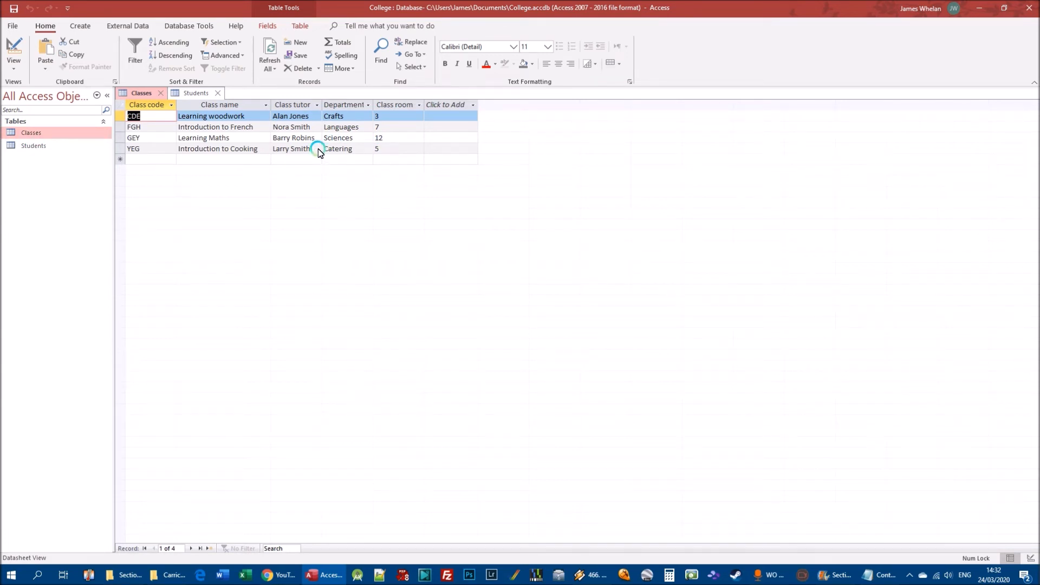
{"action": "left_click", "coordinate": [426, 108]}
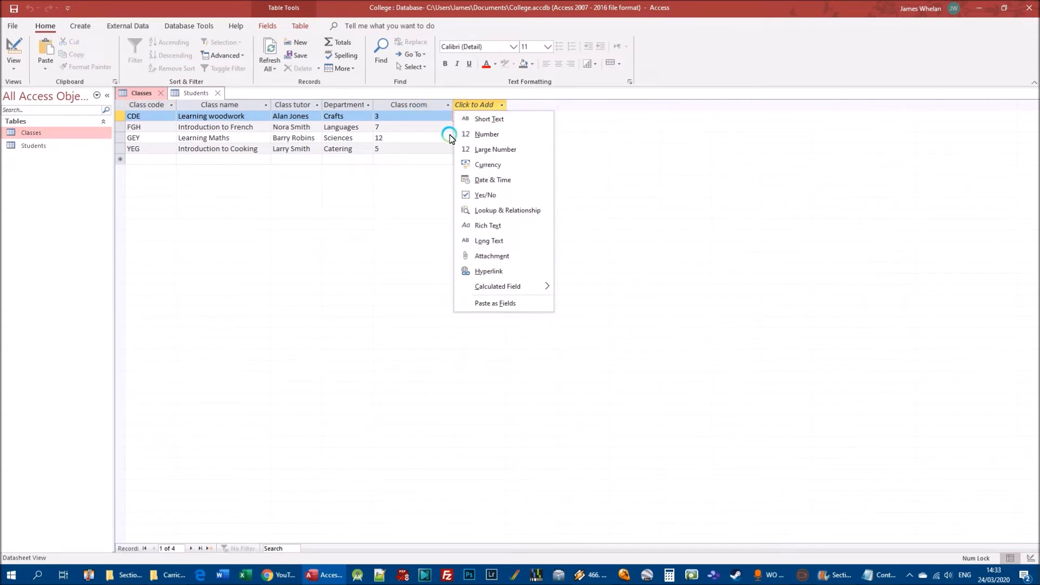
{"action": "double_click", "coordinate": [34, 145]}
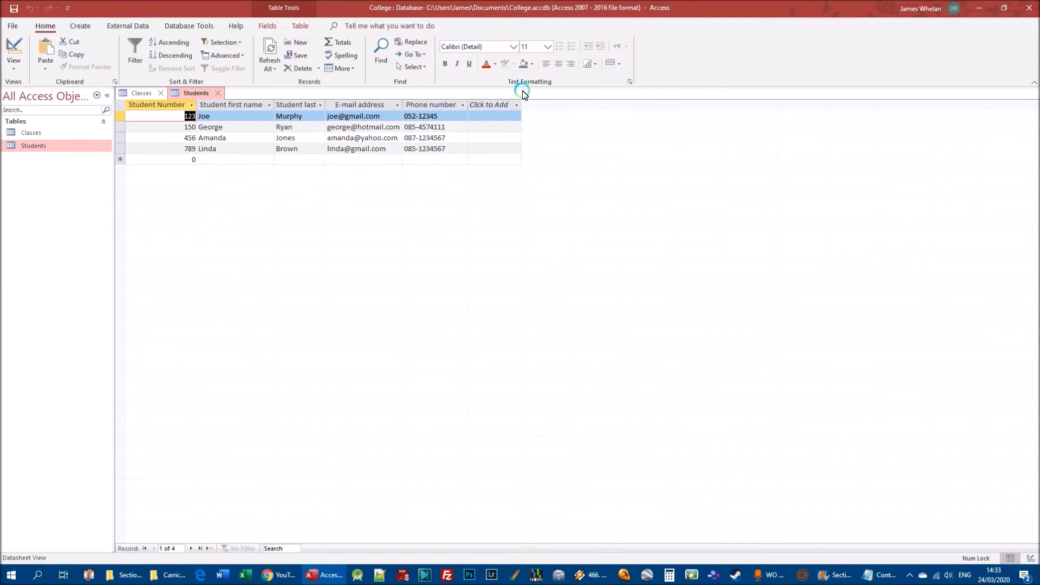
{"action": "double_click", "coordinate": [30, 135]}
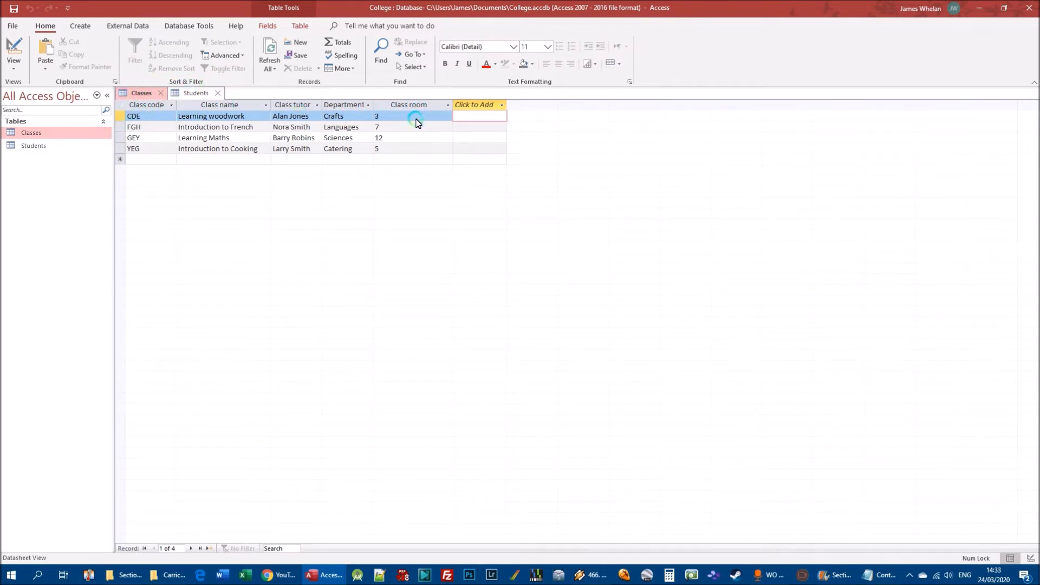
{"action": "left_click", "coordinate": [197, 93]}
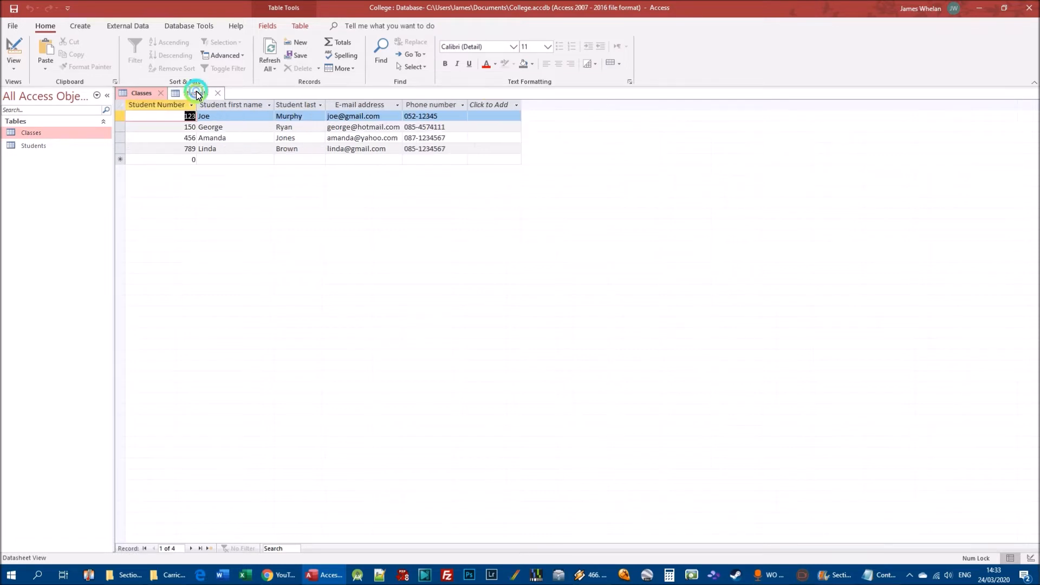
{"action": "left_click", "coordinate": [144, 94]}
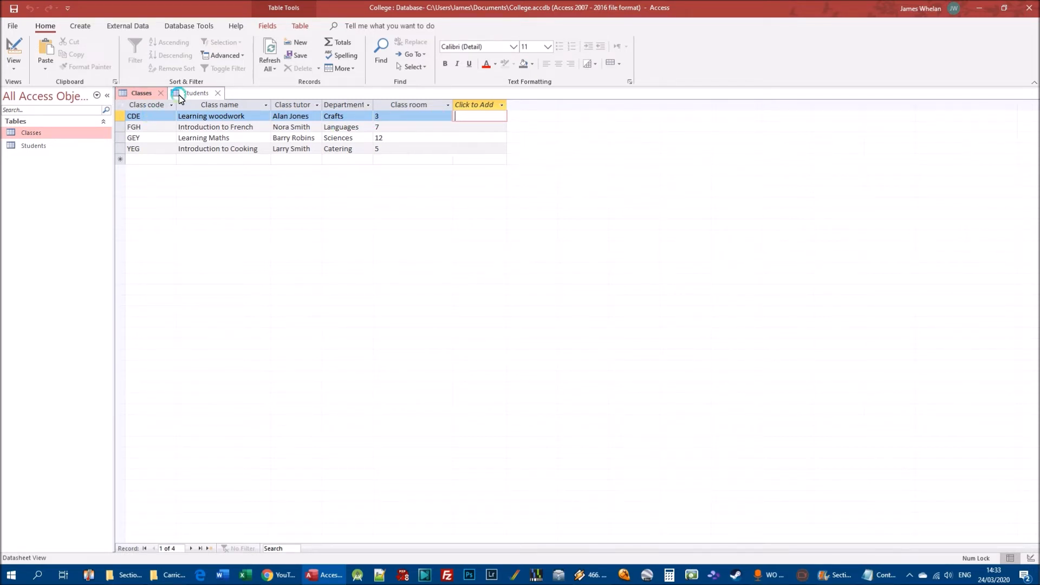
{"action": "left_click", "coordinate": [192, 93]}
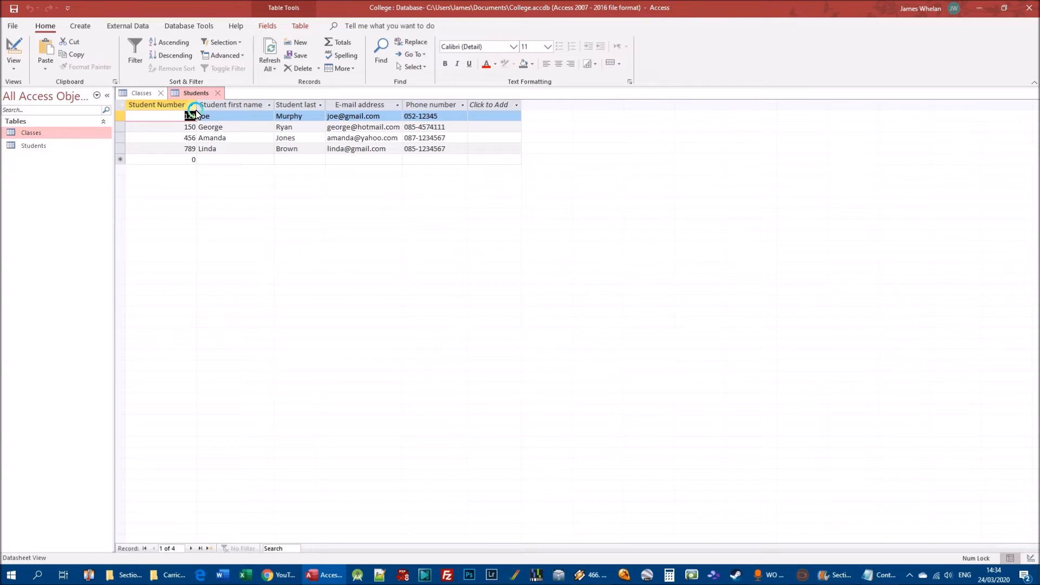
{"action": "left_click", "coordinate": [141, 93]}
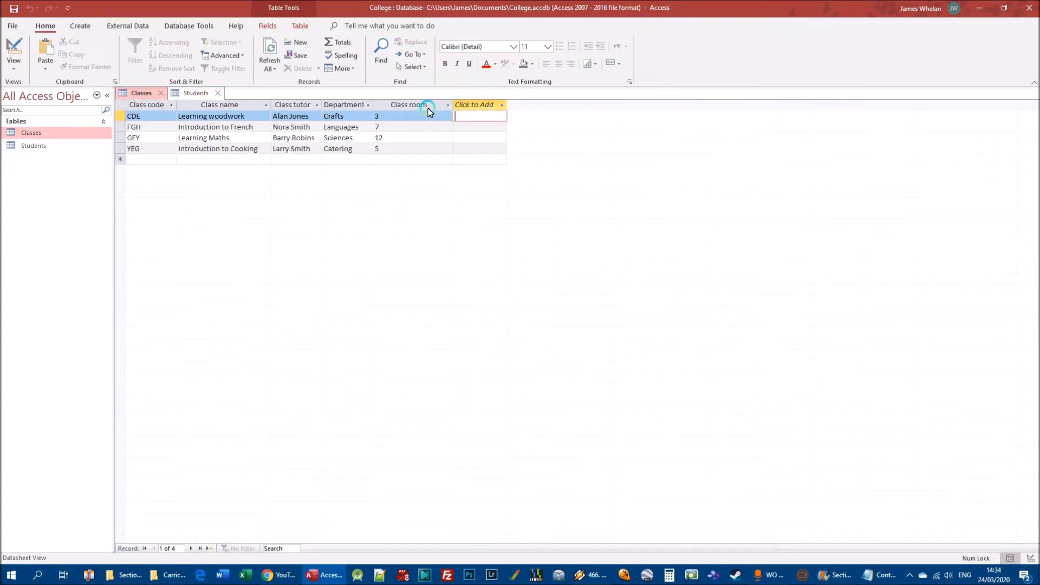
Add a Student Number field of type Number to the Classes table in Design view and compare its data type with the Students table.
{"action": "right_click", "coordinate": [31, 134]}
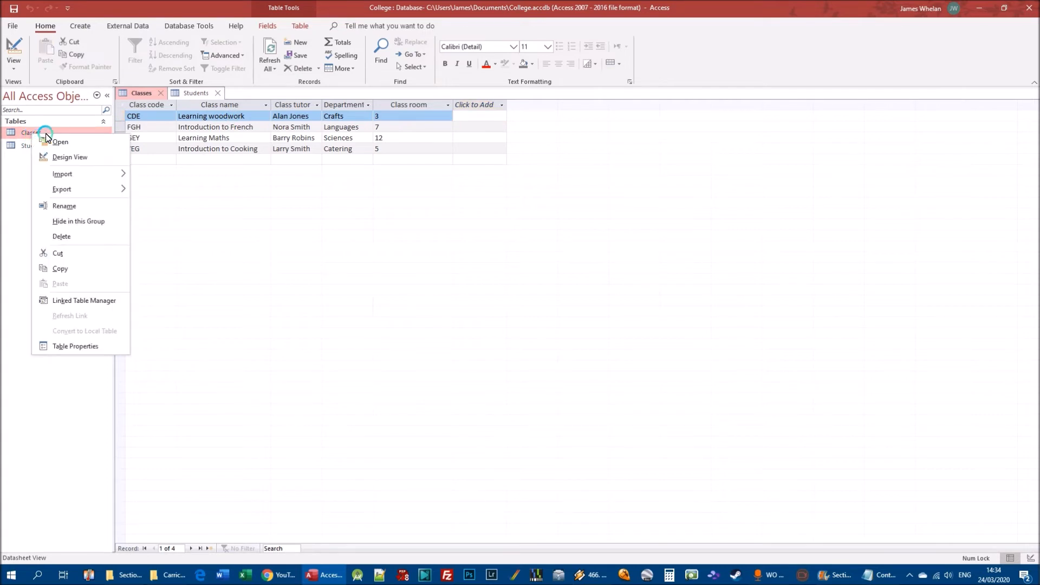
{"action": "left_click", "coordinate": [75, 157]}
{"action": "left_click", "coordinate": [155, 166]}
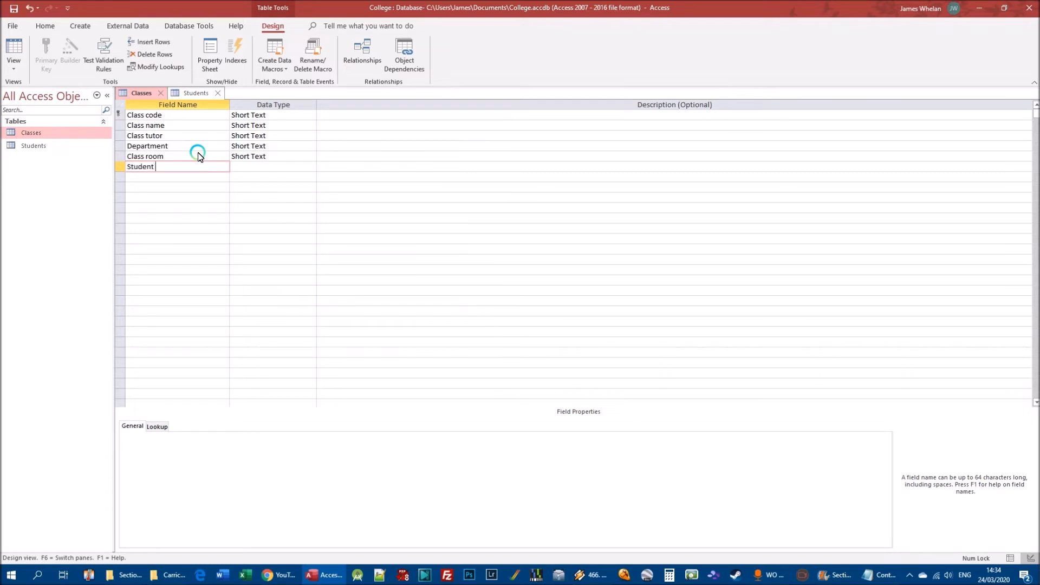
{"action": "type", "text": "Student Number"}
{"action": "key", "text": "Tab"}
{"action": "left_click", "coordinate": [311, 167]}
{"action": "left_click", "coordinate": [261, 198]}
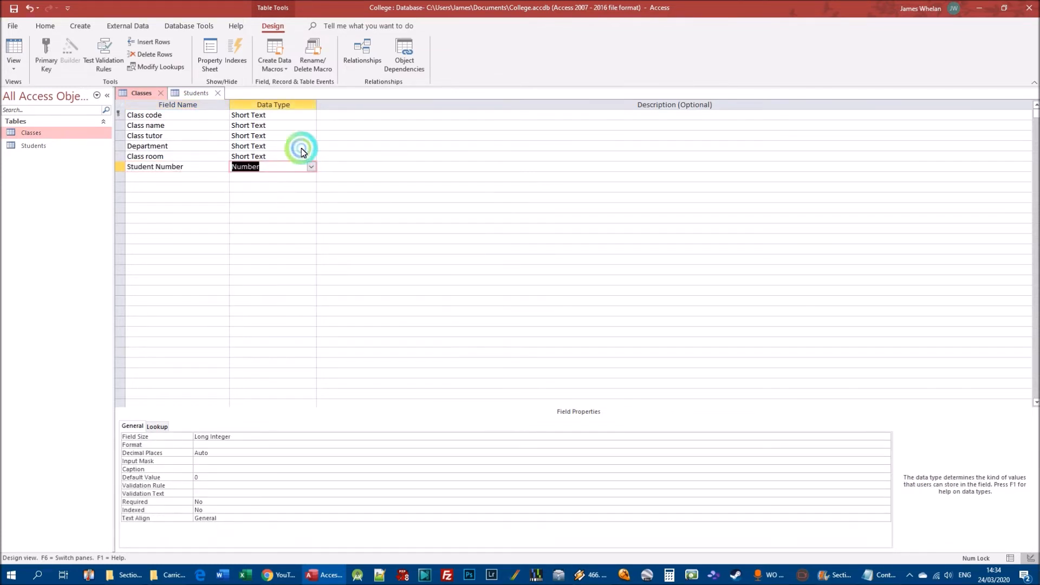
{"action": "double_click", "coordinate": [33, 146]}
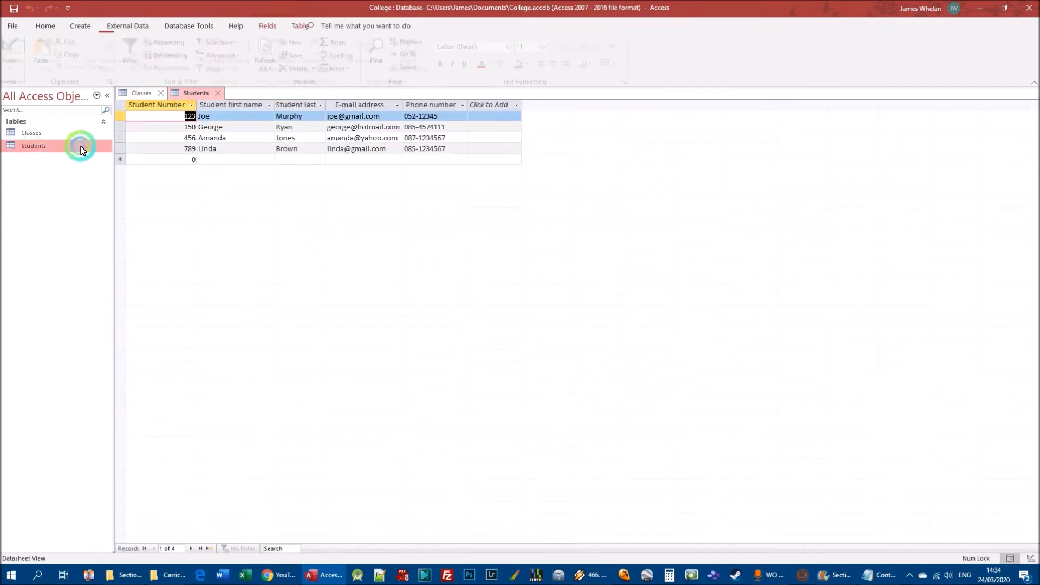
{"action": "right_click", "coordinate": [38, 145]}
{"action": "left_click", "coordinate": [83, 165]}
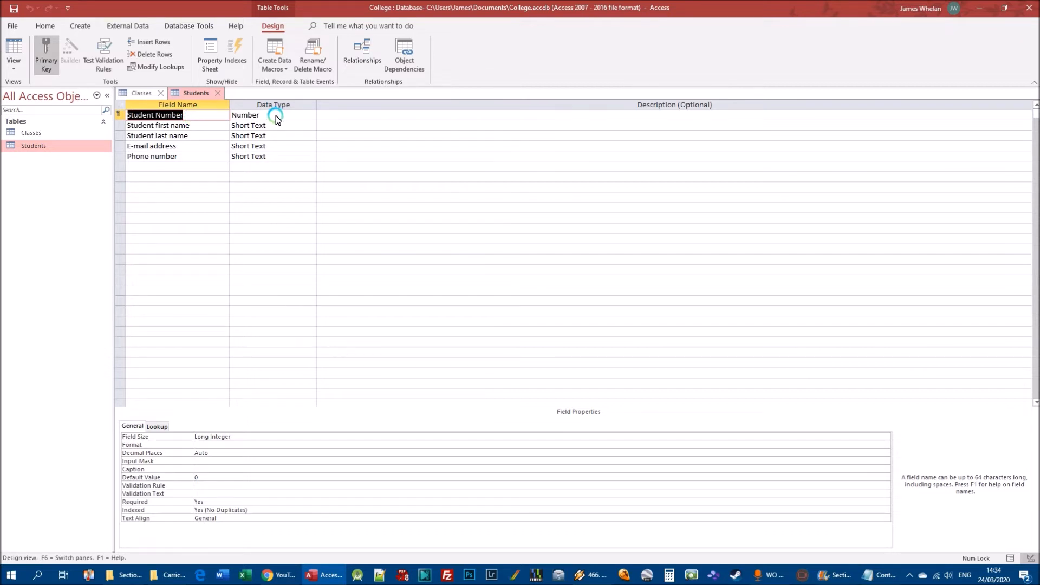
{"action": "left_click", "coordinate": [143, 93]}
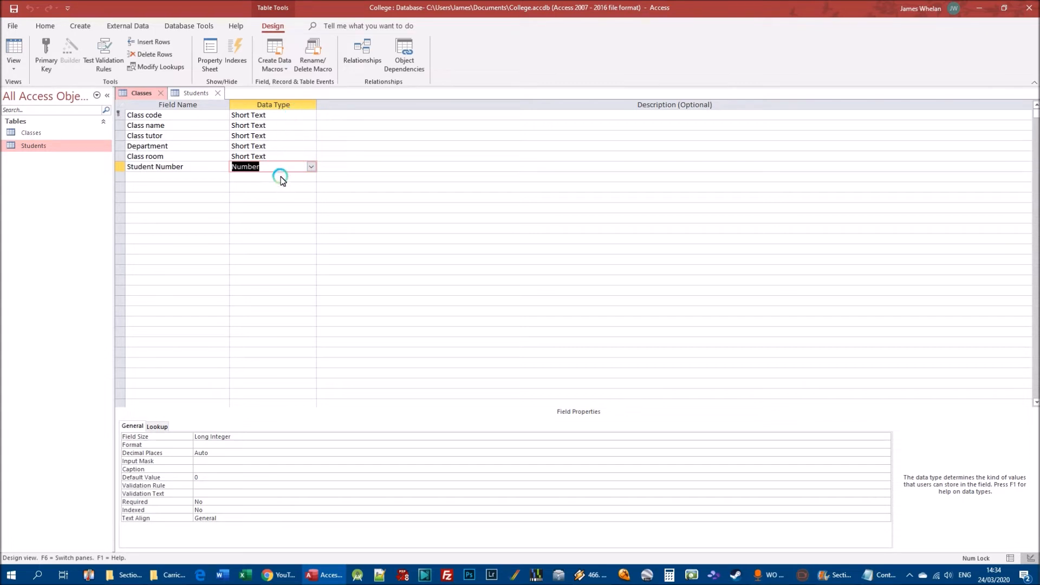
Show the Students and Classes tables in Datasheet view and widen the Student Number column in Classes to fit its heading.
{"action": "double_click", "coordinate": [39, 145]}
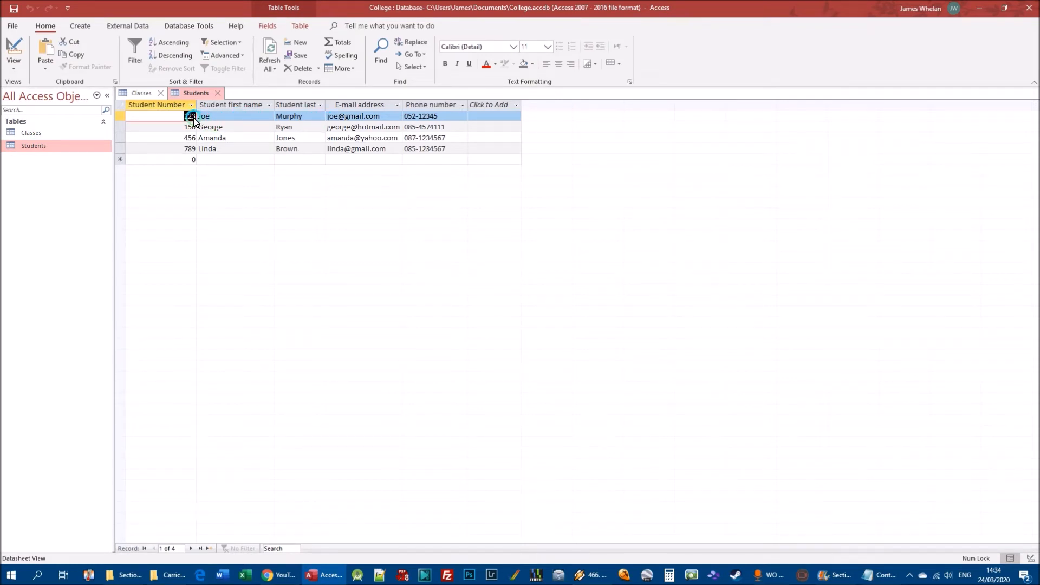
{"action": "double_click", "coordinate": [32, 134]}
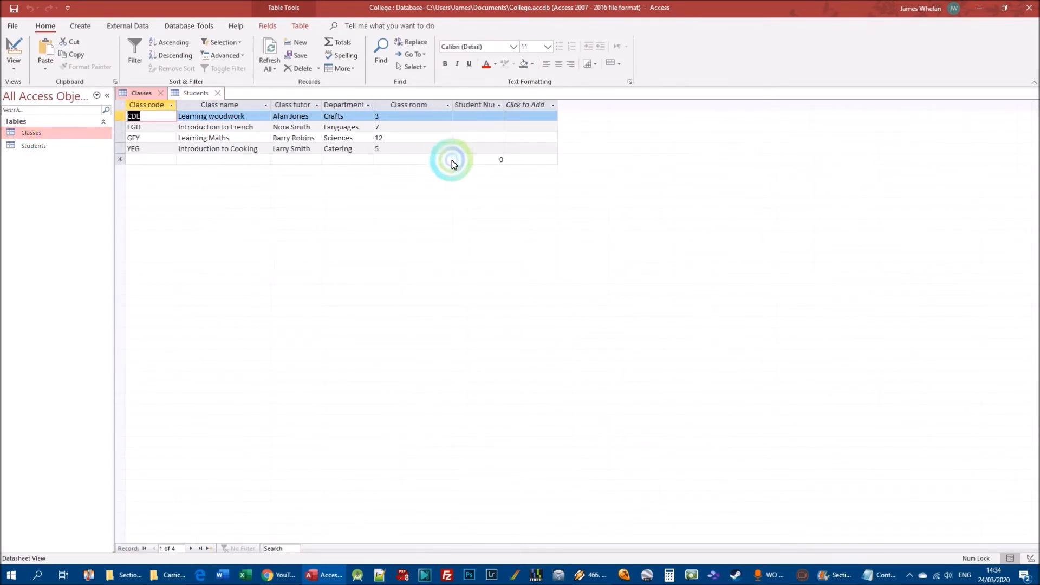
{"action": "double_click", "coordinate": [505, 105]}
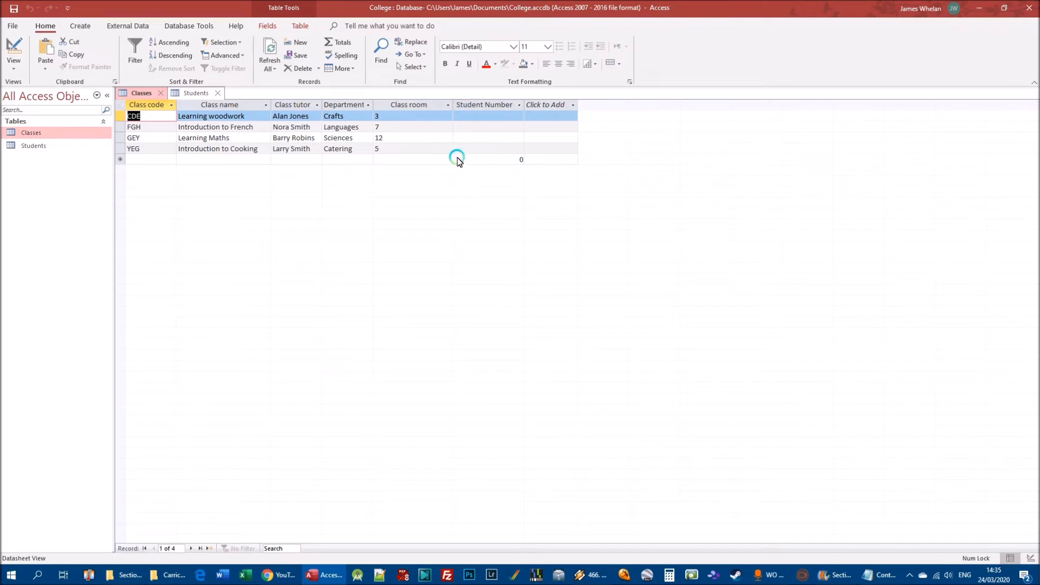
Enter the first student's number in the Student Number field of the Learning woodwork and Learning Maths records.
{"action": "left_click", "coordinate": [469, 117]}
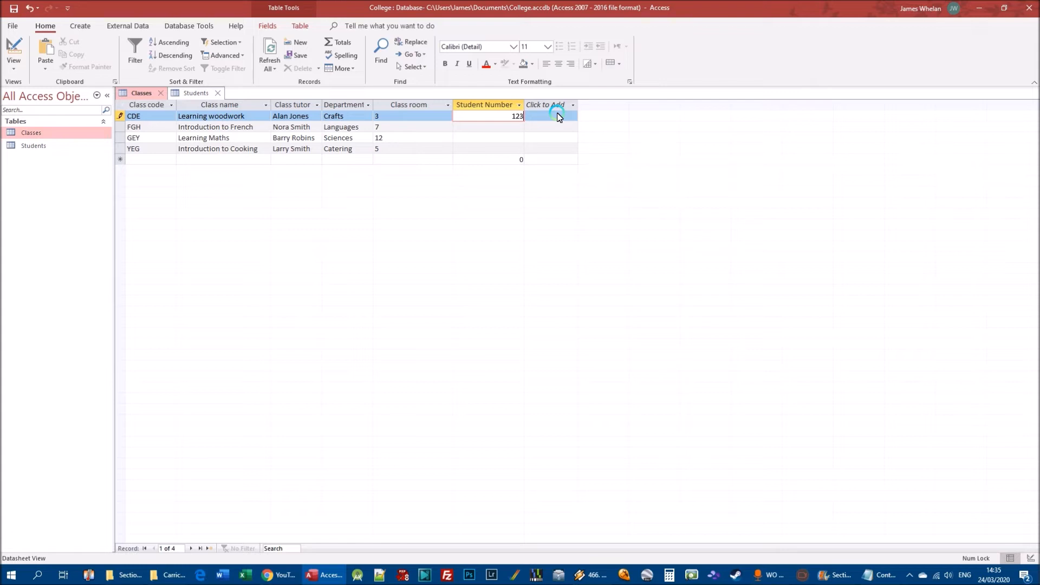
{"action": "key", "text": "Return"}
{"action": "key", "text": "Return"}
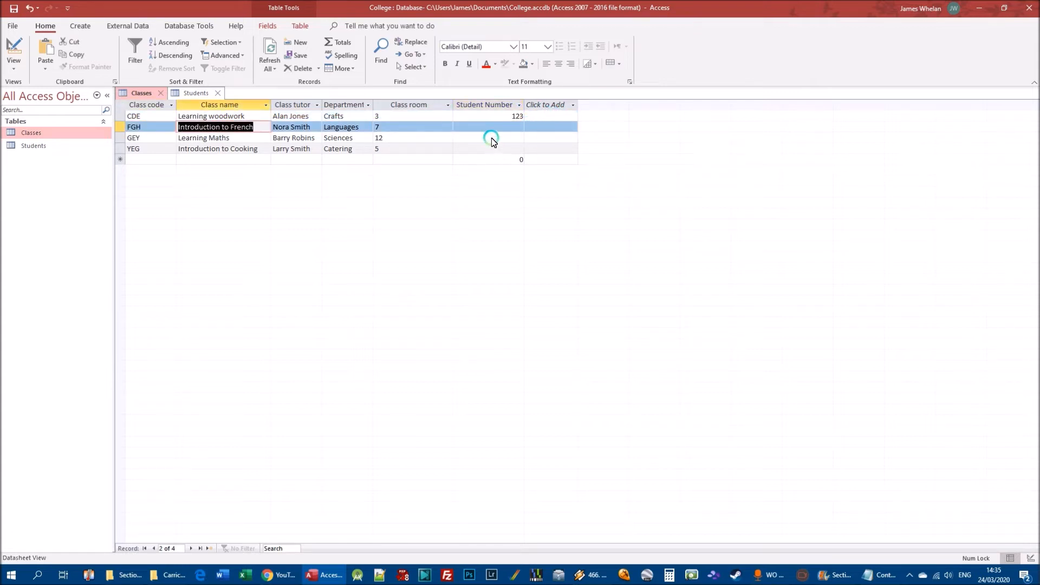
{"action": "left_click", "coordinate": [495, 137]}
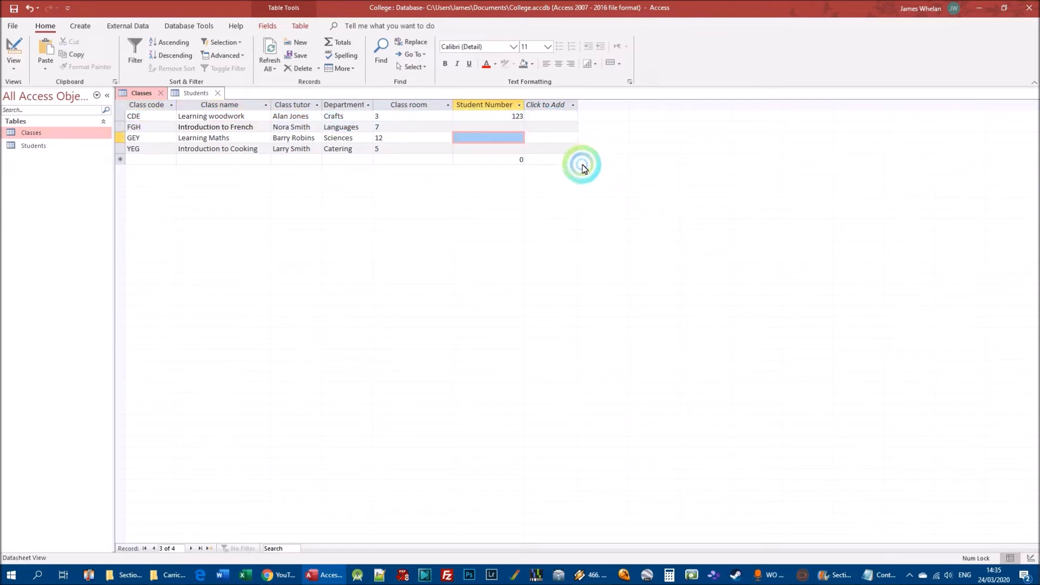
{"action": "type", "text": "123"}
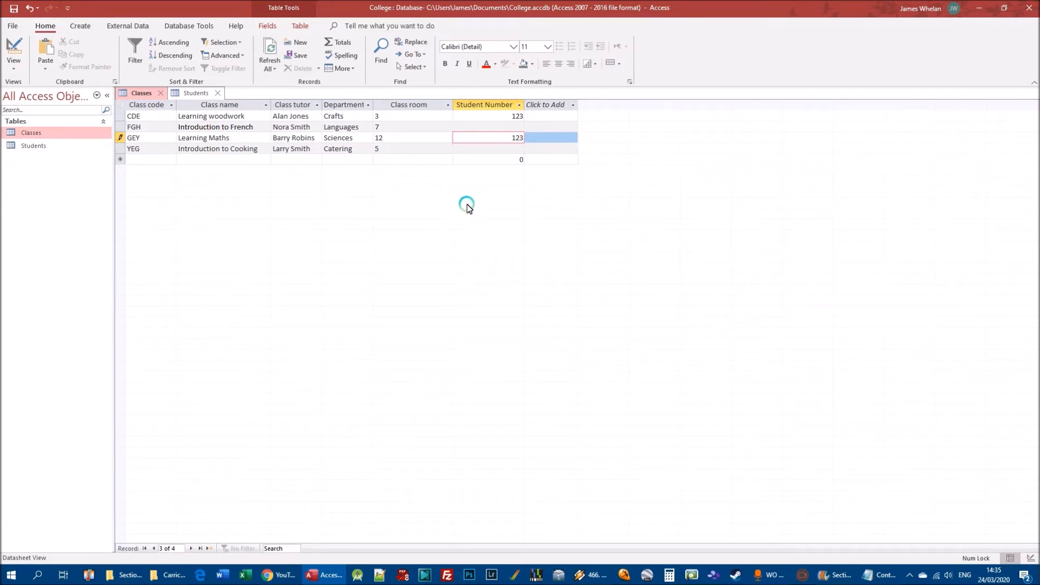
{"action": "key", "text": "Return"}
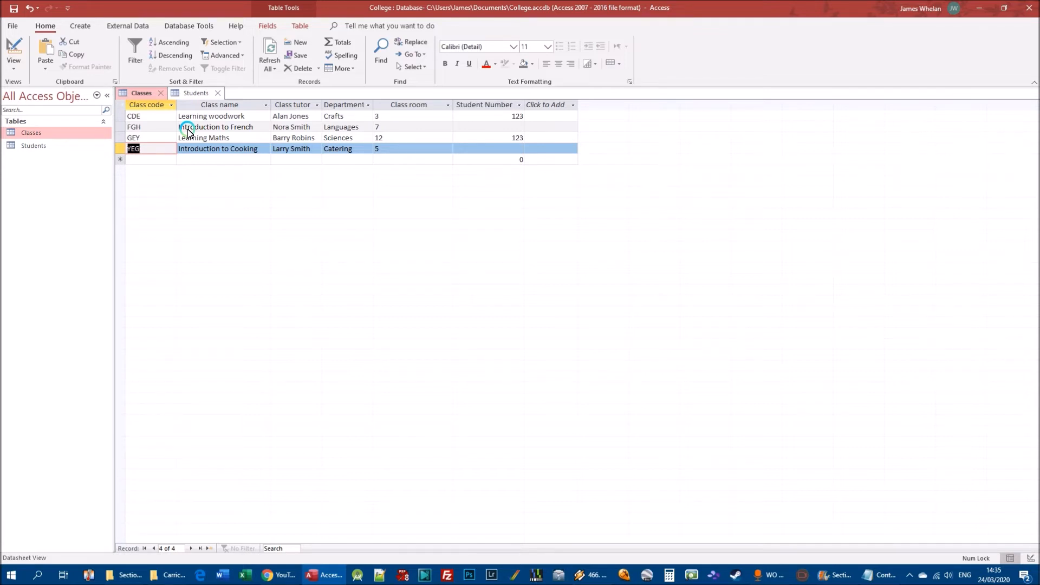
Close the Students and Classes tables.
{"action": "left_click", "coordinate": [217, 95]}
{"action": "left_click", "coordinate": [160, 93]}
{"action": "left_click", "coordinate": [495, 316]}
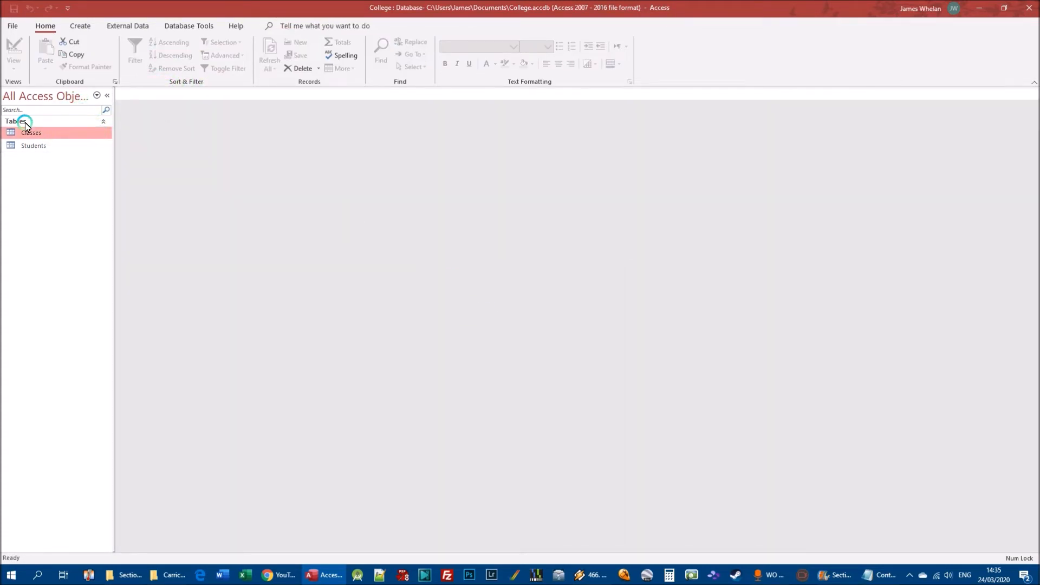
Open the Relationships window and add both the Classes and Students tables to the layout.
{"action": "left_click", "coordinate": [179, 27]}
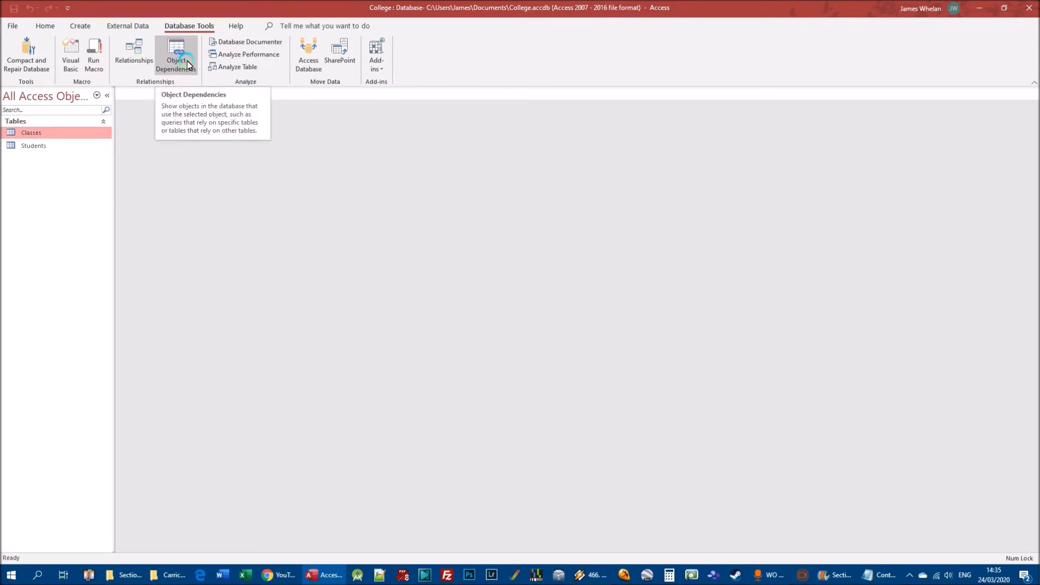
{"action": "left_click", "coordinate": [139, 54]}
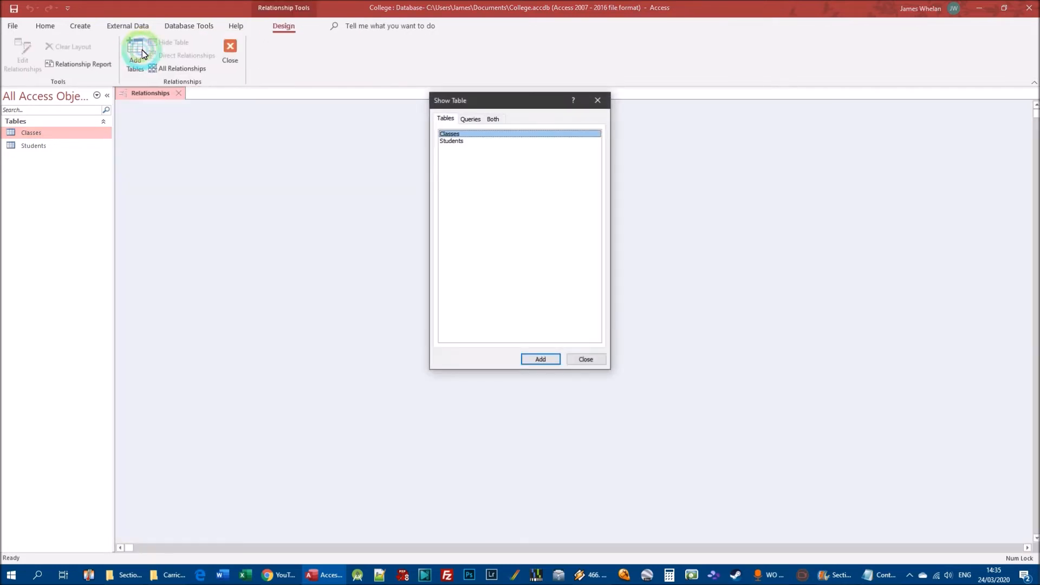
{"action": "left_click_drag", "start_coordinate": [468, 103], "coordinate": [230, 140]}
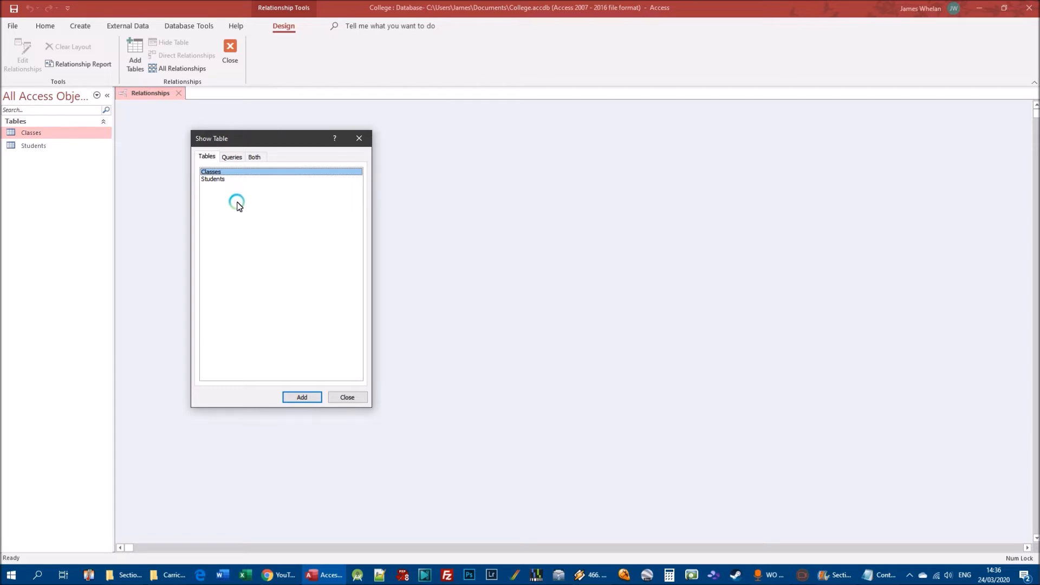
{"action": "left_click", "coordinate": [217, 179], "text": "shift"}
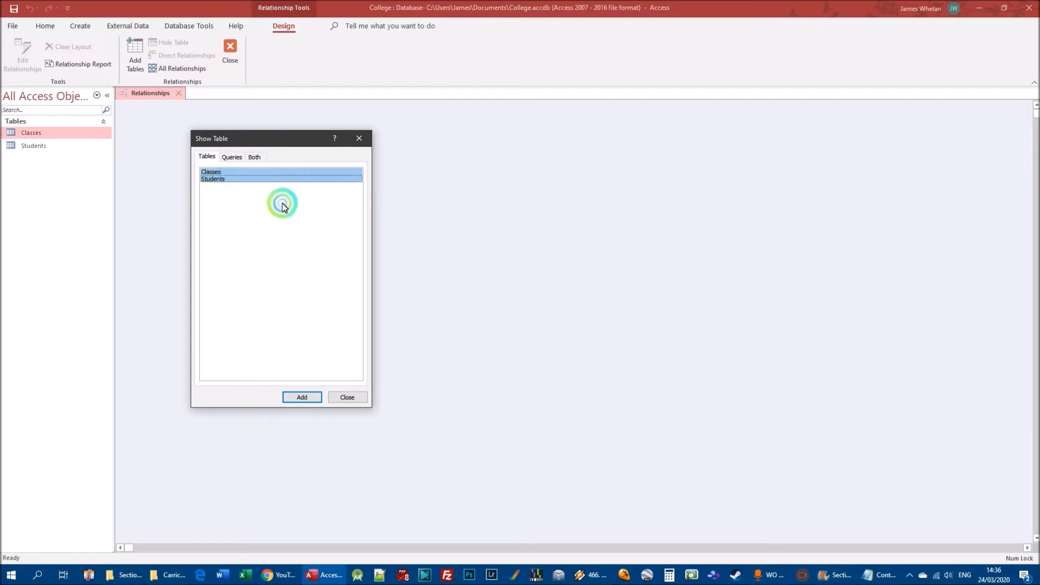
{"action": "left_click", "coordinate": [302, 398]}
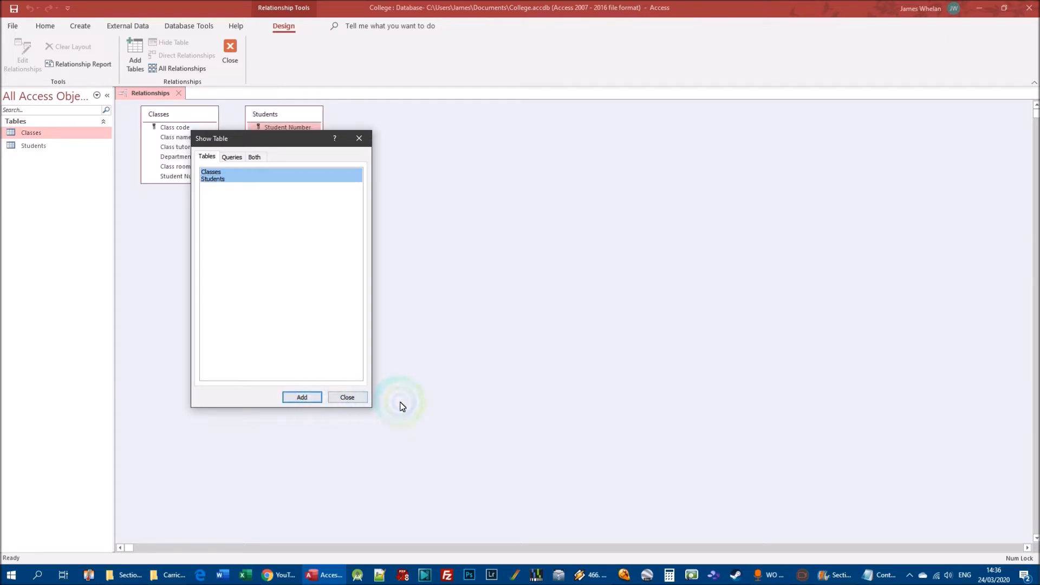
{"action": "left_click", "coordinate": [347, 397]}
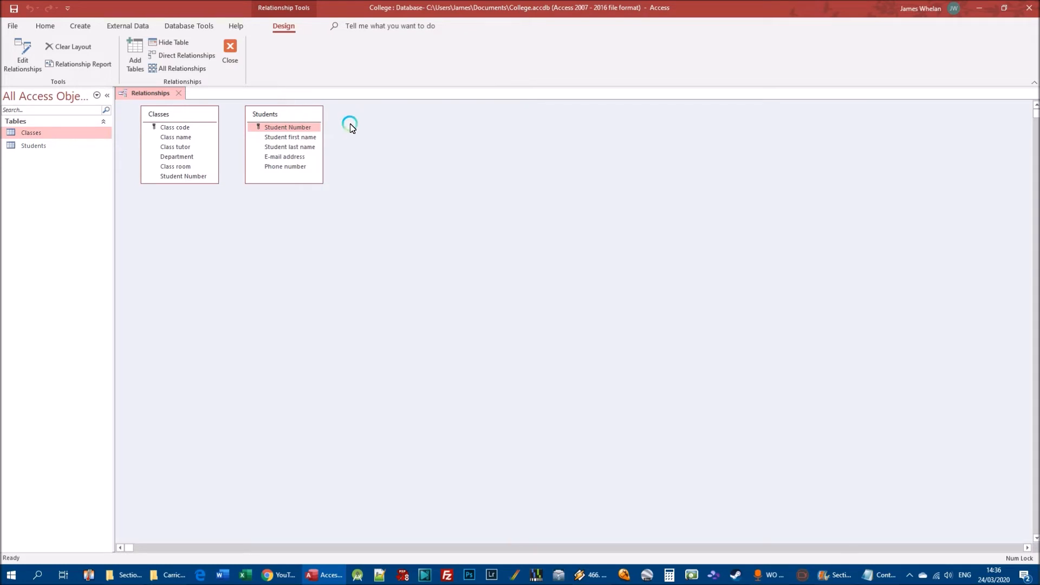
Rearrange the relationship layout so the Students table sits to the left of the Classes table with a gap between them.
{"action": "left_click_drag", "start_coordinate": [280, 118], "coordinate": [181, 165]}
{"action": "left_click_drag", "start_coordinate": [187, 115], "coordinate": [347, 154]}
{"action": "left_click_drag", "start_coordinate": [198, 159], "coordinate": [185, 124]}
{"action": "left_click_drag", "start_coordinate": [318, 153], "coordinate": [334, 122]}
{"action": "left_click", "coordinate": [258, 157]}
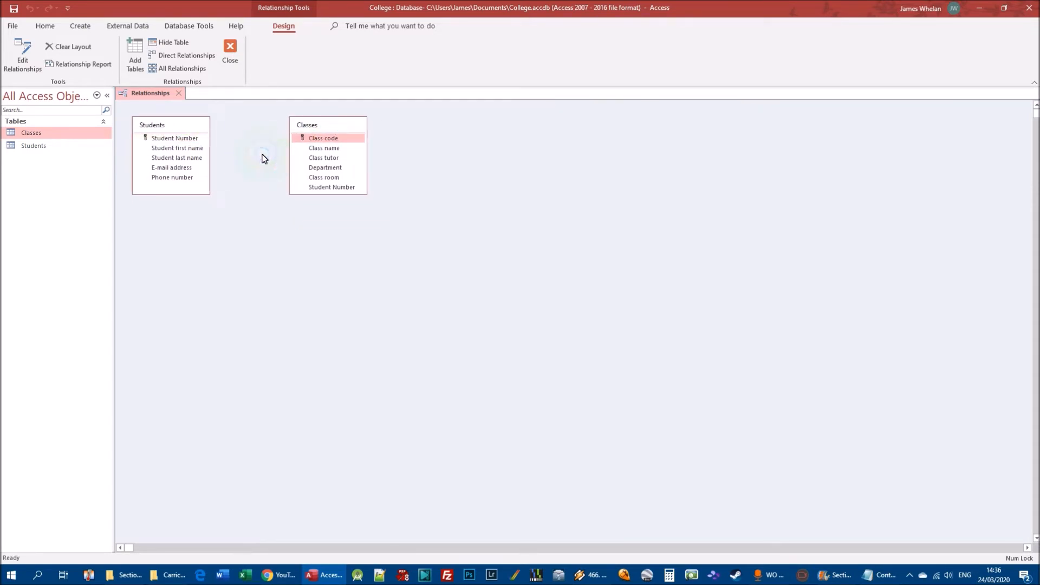
Link the Student Number field in Students to the Student Number field in Classes.
{"action": "left_click", "coordinate": [165, 140]}
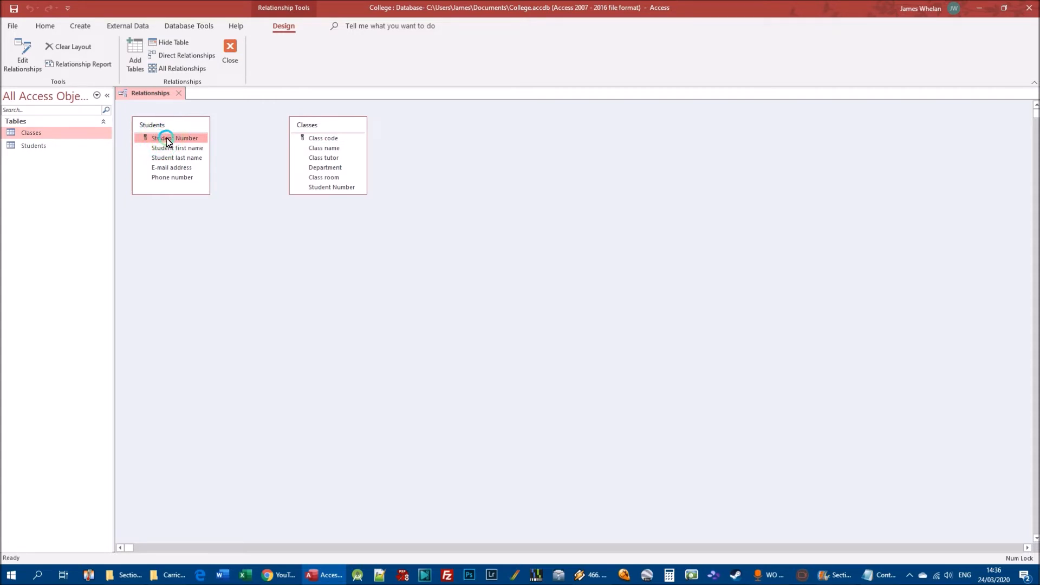
{"action": "left_click_drag", "start_coordinate": [167, 138], "coordinate": [327, 184]}
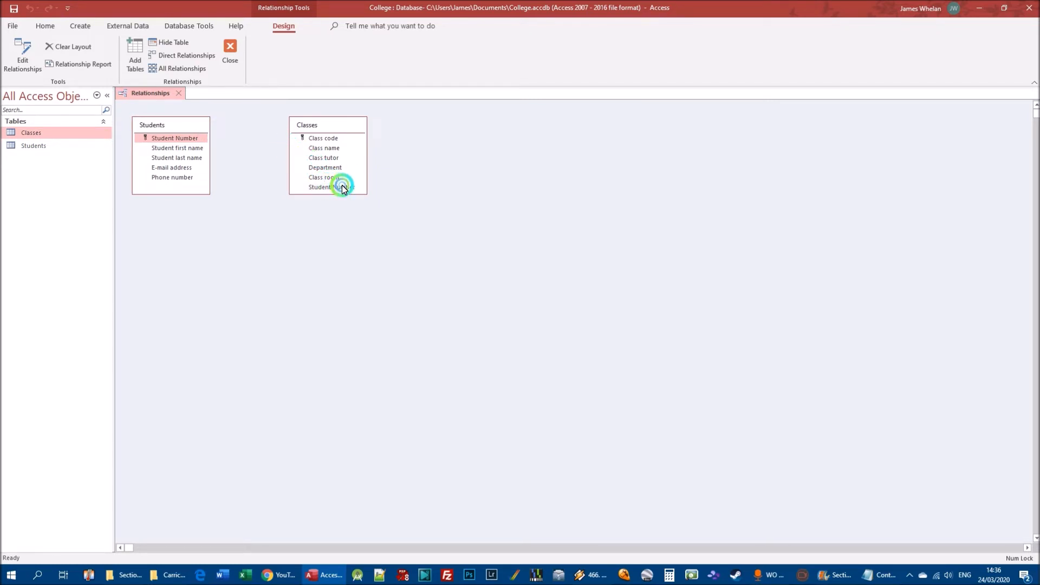
{"action": "left_click_drag", "start_coordinate": [333, 184], "coordinate": [340, 186]}
{"action": "left_click_drag", "start_coordinate": [340, 187], "coordinate": [344, 187]}
{"action": "left_click_drag", "start_coordinate": [344, 189], "coordinate": [347, 191]}
{"action": "left_click_drag", "start_coordinate": [346, 190], "coordinate": [344, 188]}
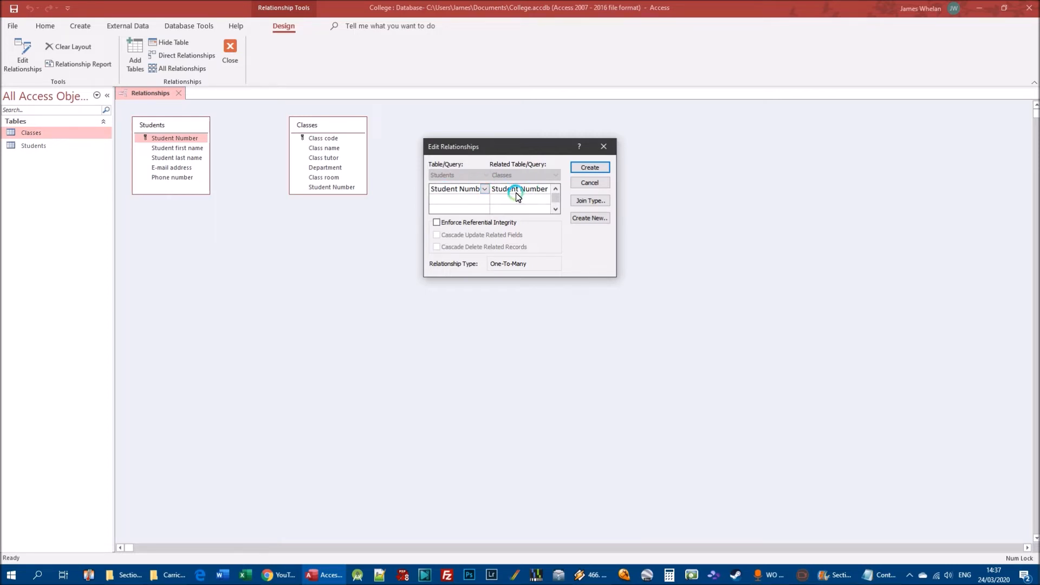
Enforce referential integrity with cascading updates and deletes for the Student Number link and create the relationship.
{"action": "left_click", "coordinate": [437, 222]}
{"action": "left_click", "coordinate": [437, 235]}
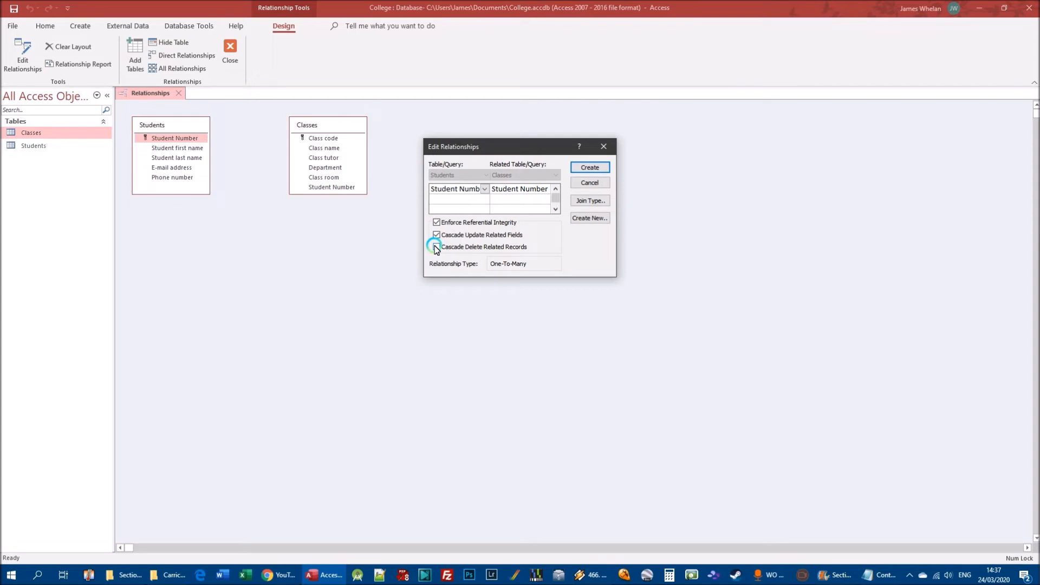
{"action": "left_click", "coordinate": [436, 247]}
{"action": "left_click", "coordinate": [591, 163]}
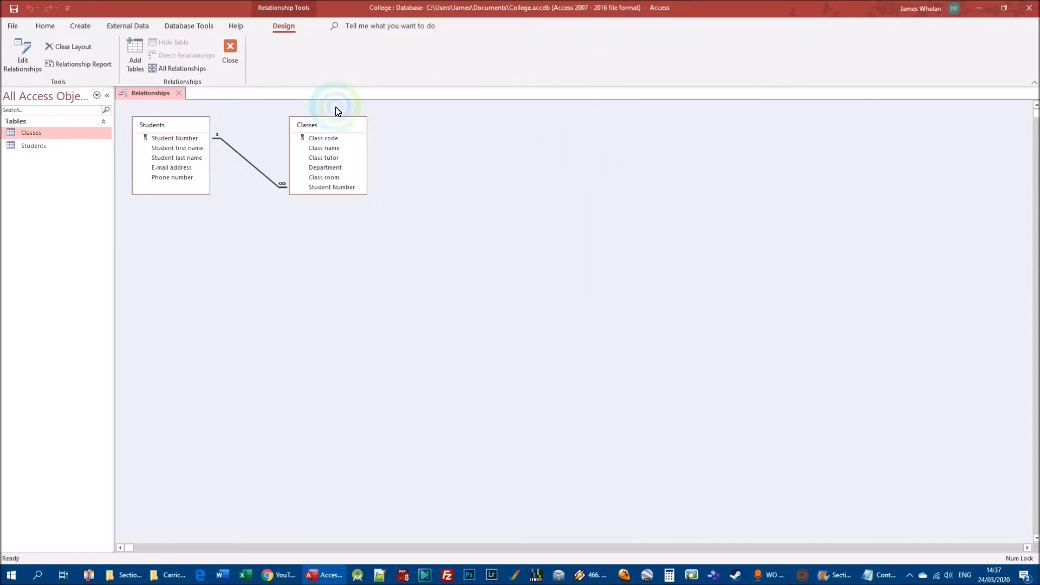
Move the Classes table farther to the right of Students and slightly lower in the relationship layout.
{"action": "left_click_drag", "start_coordinate": [333, 125], "coordinate": [455, 155]}
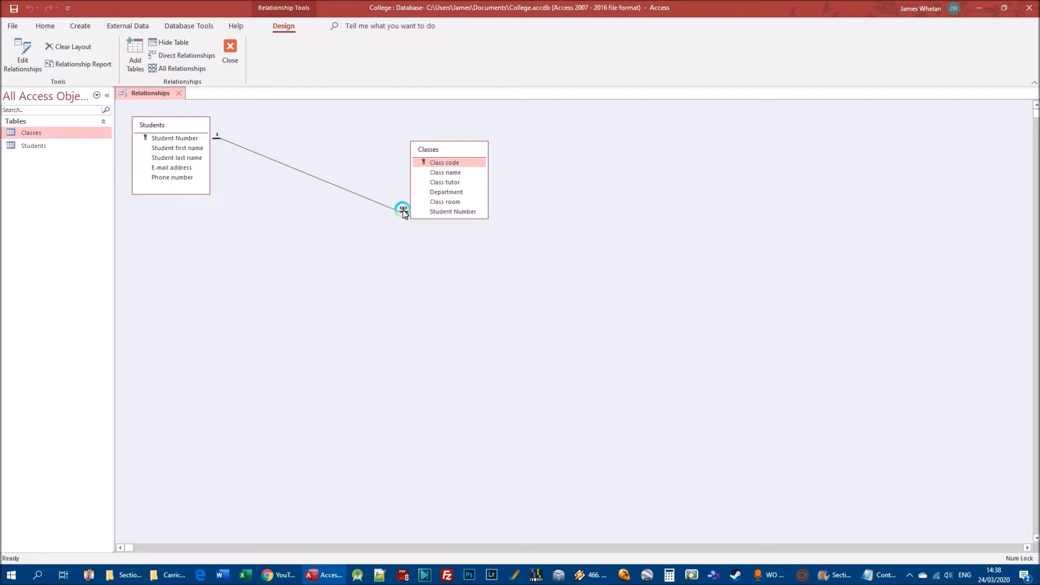
{"action": "left_click_drag", "start_coordinate": [442, 150], "coordinate": [414, 149]}
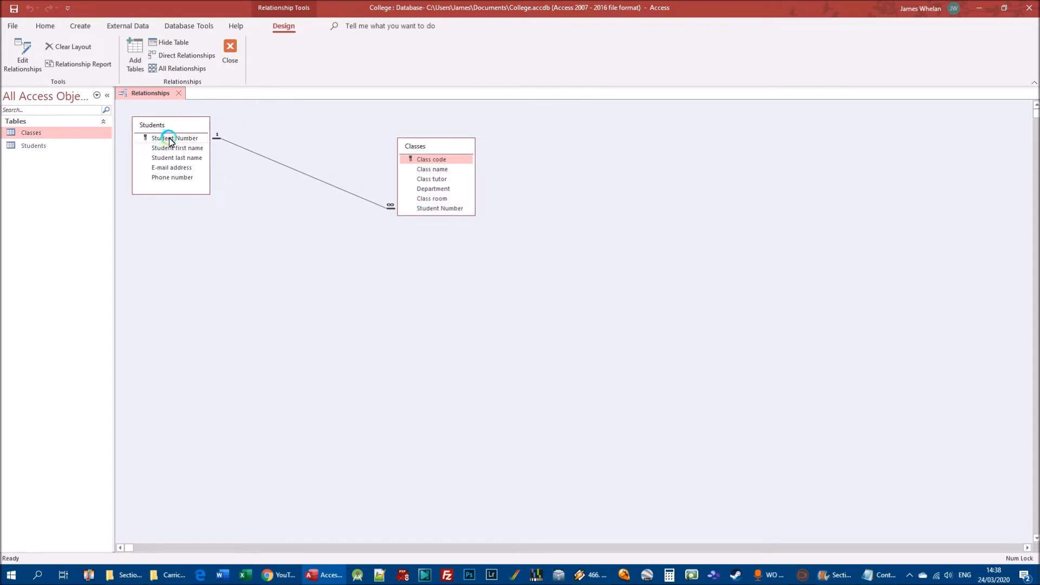
Close the relationship layout and save its changes.
{"action": "left_click", "coordinate": [214, 140]}
{"action": "left_click", "coordinate": [234, 51]}
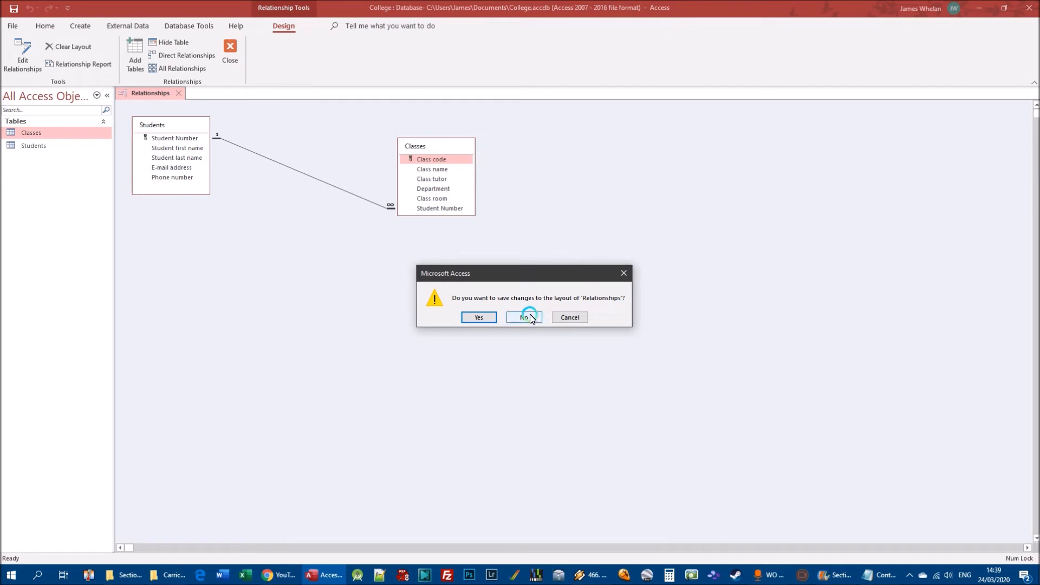
{"action": "left_click", "coordinate": [480, 318]}
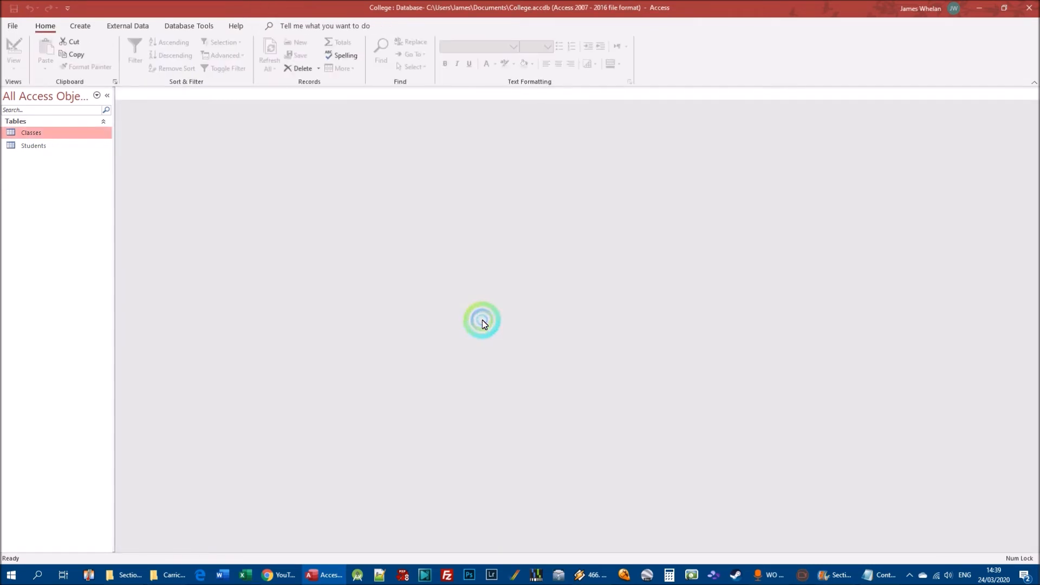
Open the Students table and view the class records linked to the first student.
{"action": "double_click", "coordinate": [31, 146]}
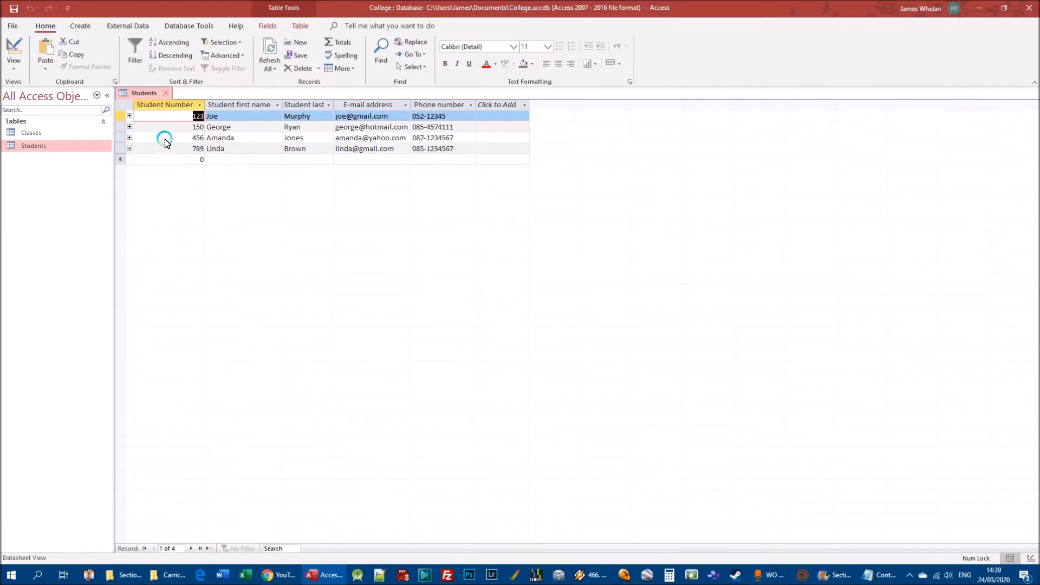
{"action": "left_click", "coordinate": [129, 116]}
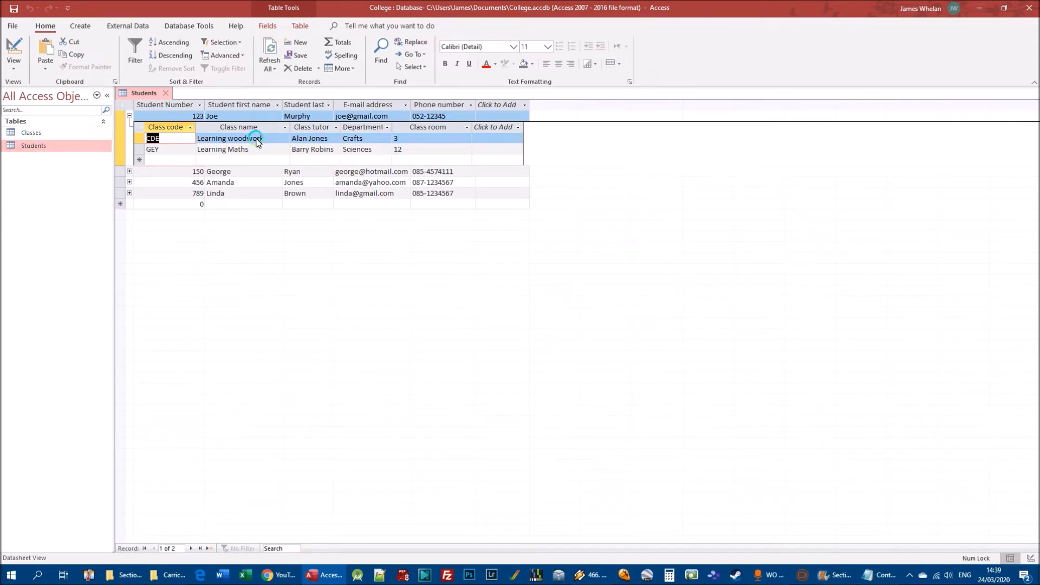
{"action": "left_click", "coordinate": [129, 116]}
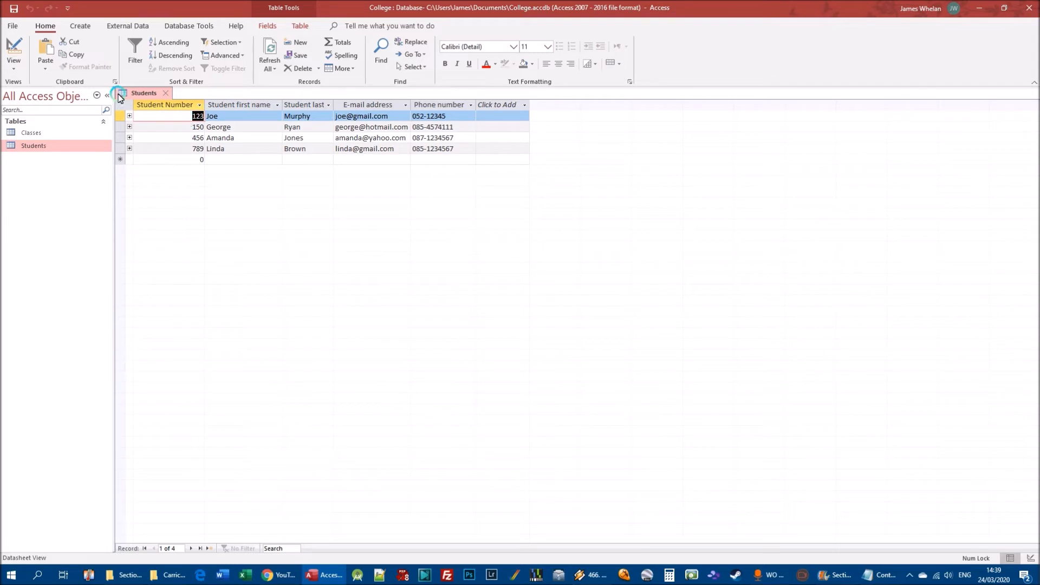
Open the Classes table and compare its Student Number entries with the linked classes of the second student in Students.
{"action": "double_click", "coordinate": [34, 133]}
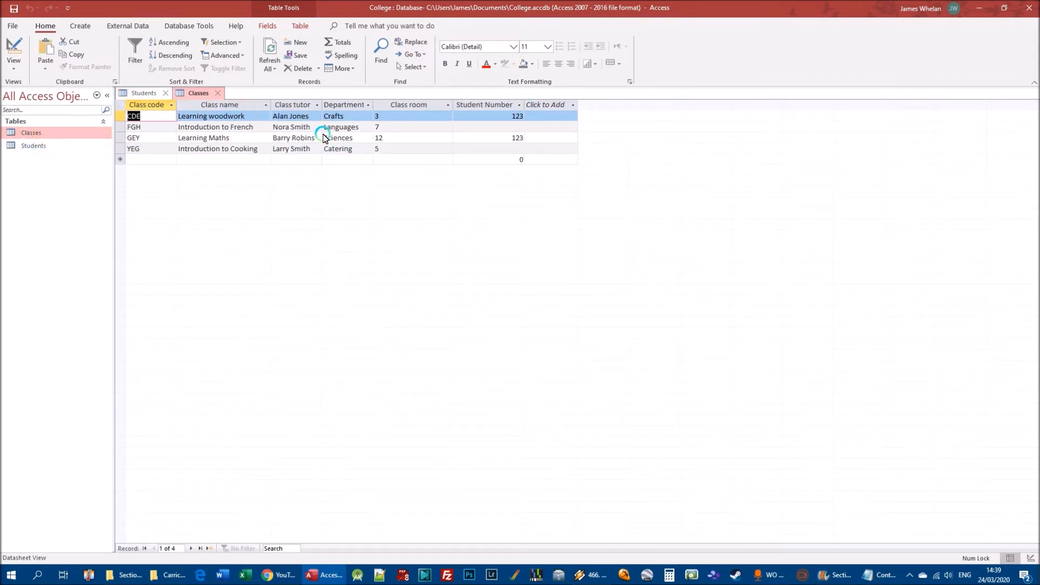
{"action": "left_click", "coordinate": [142, 93]}
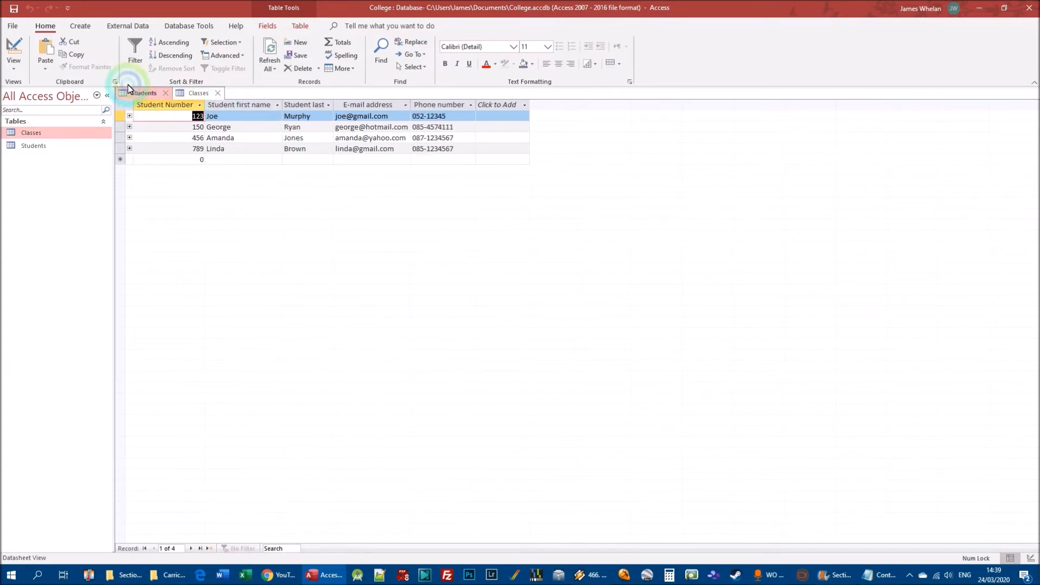
{"action": "left_click", "coordinate": [130, 128]}
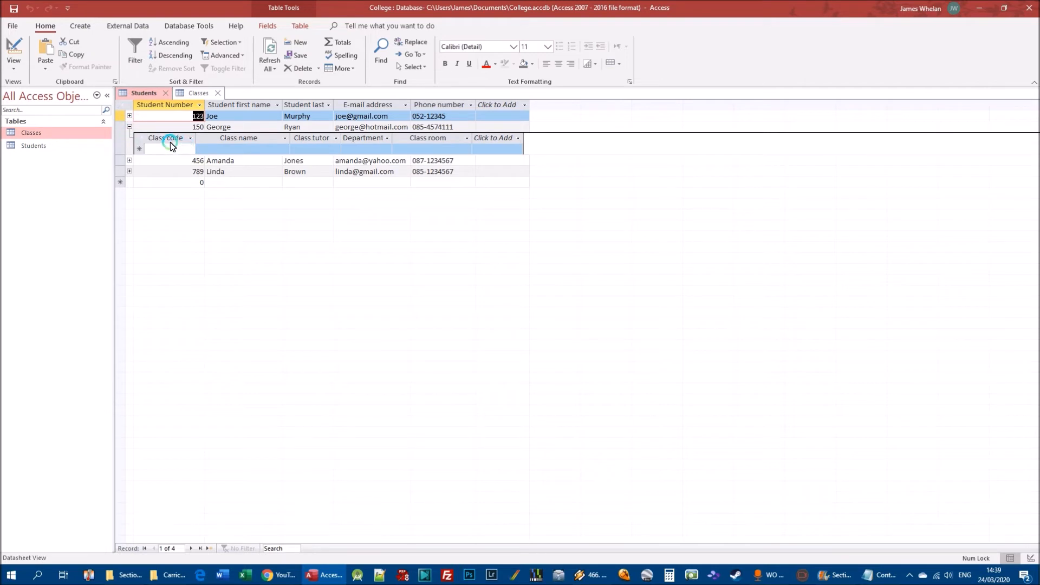
{"action": "left_click", "coordinate": [130, 127]}
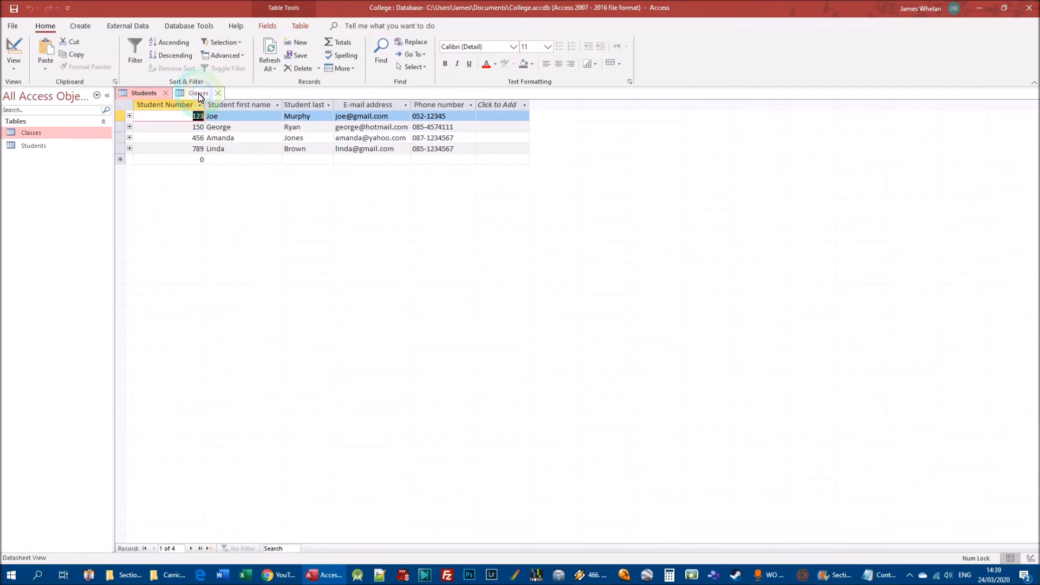
{"action": "left_click", "coordinate": [187, 93]}
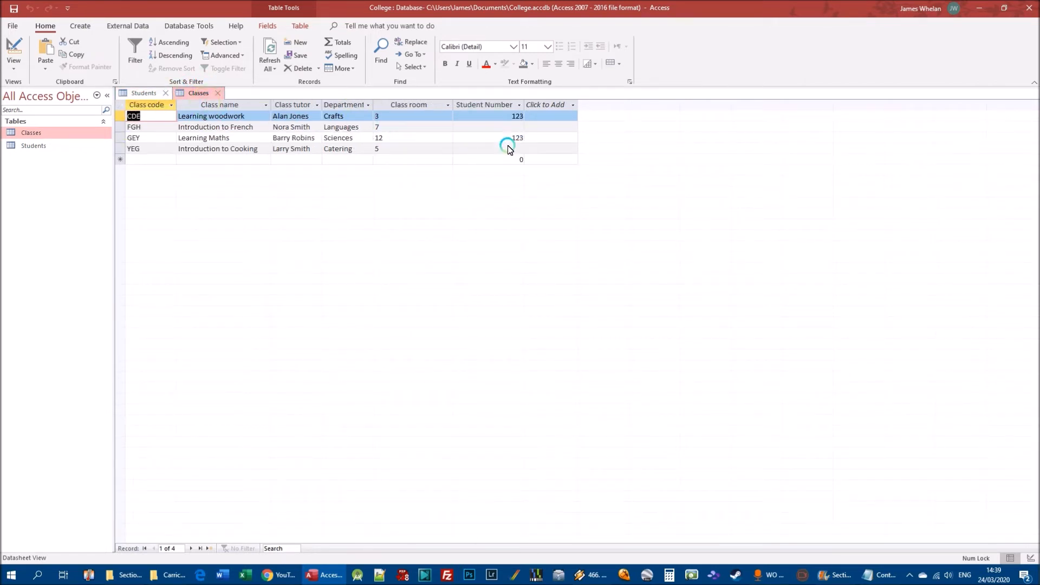
{"action": "left_click", "coordinate": [140, 94]}
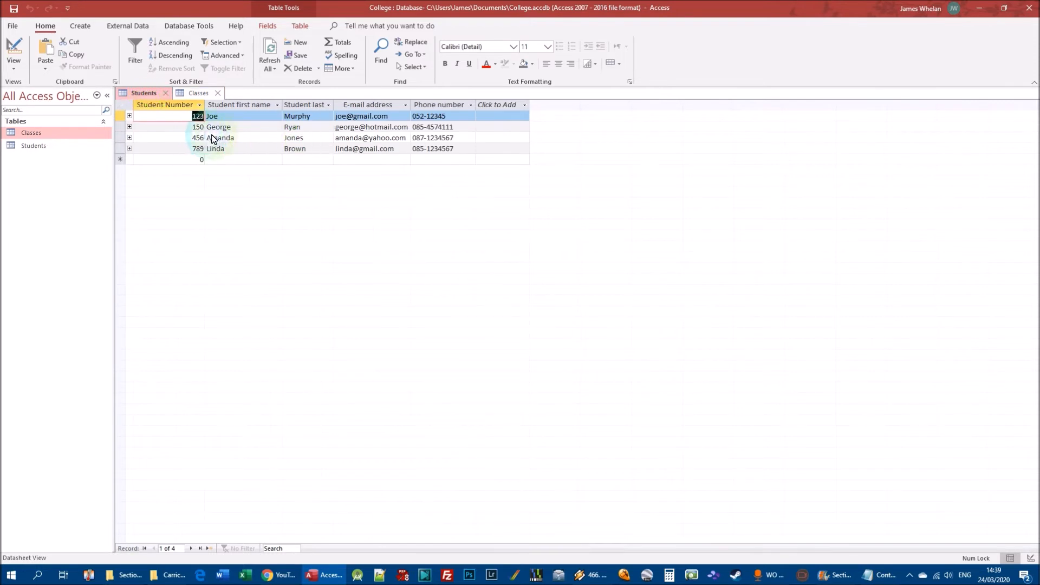
In Classes, give Introduction to French the same Student Number as the Learning woodwork class.
{"action": "left_click", "coordinate": [196, 93]}
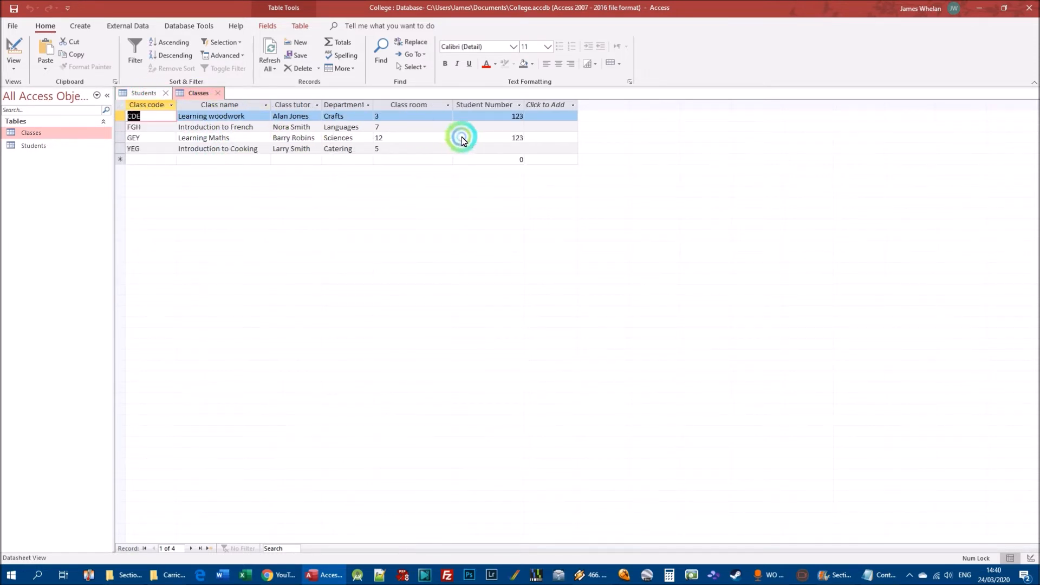
{"action": "left_click", "coordinate": [497, 130]}
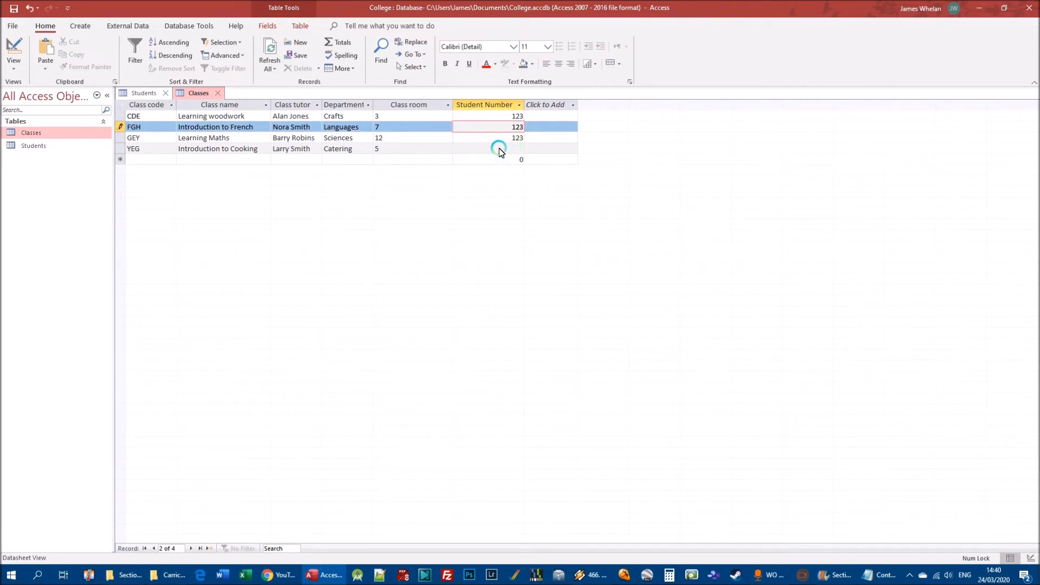
{"action": "key", "text": "Return"}
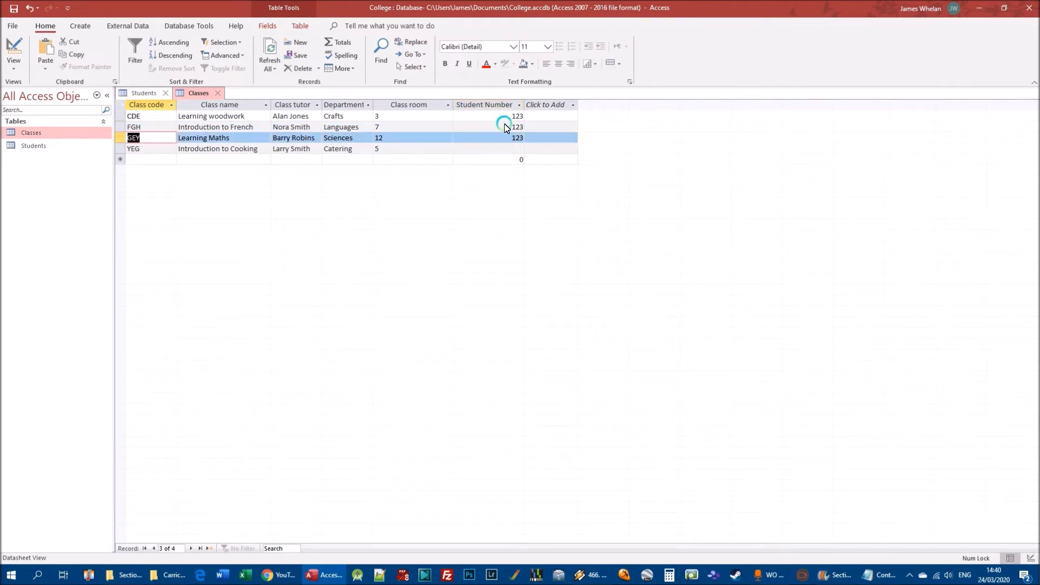
Check the first student's linked classes in the Students table, expanding and collapsing the subdatasheet.
{"action": "left_click", "coordinate": [144, 92]}
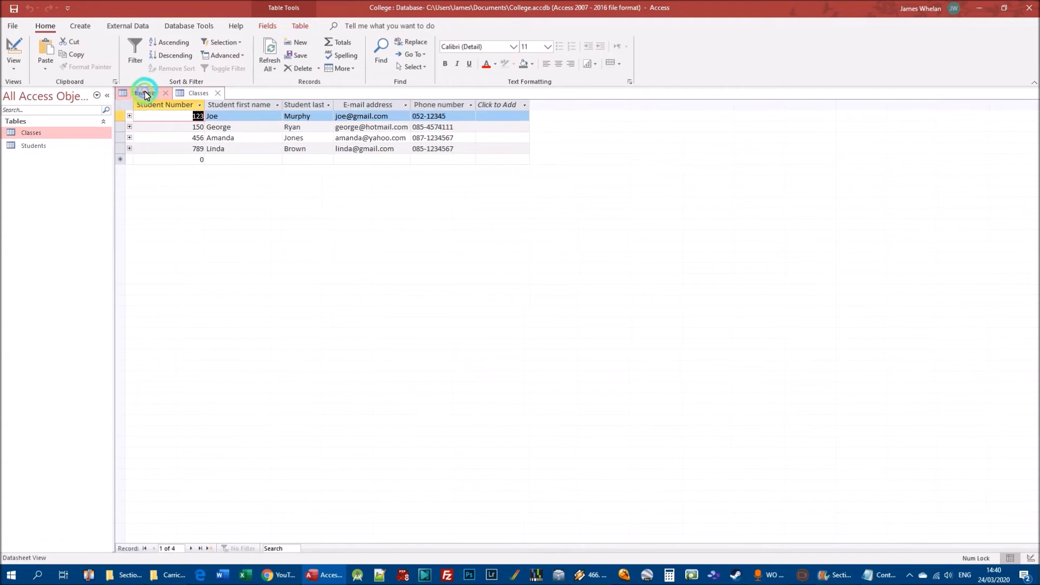
{"action": "left_click", "coordinate": [129, 116]}
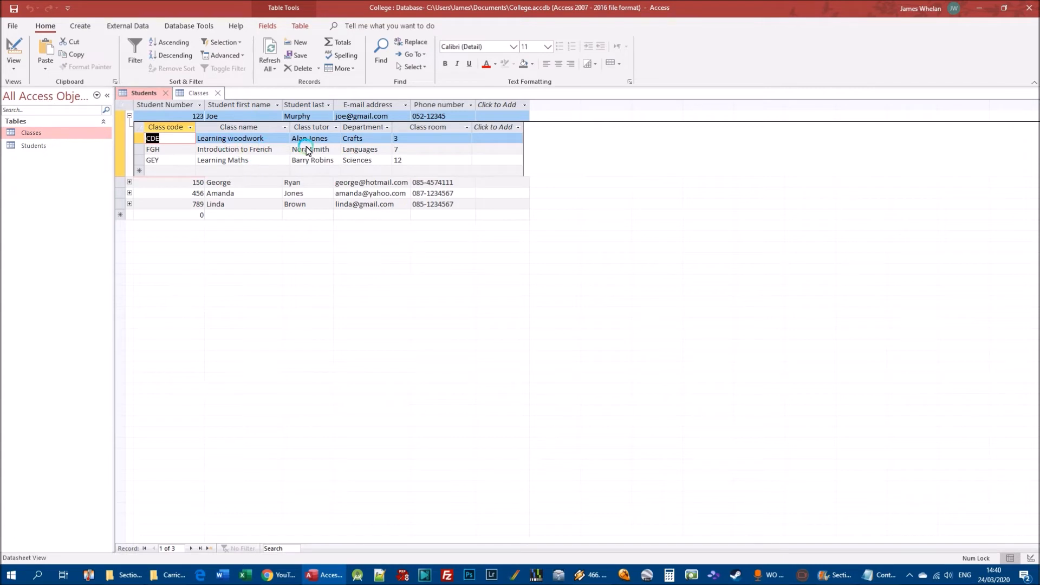
{"action": "left_click", "coordinate": [130, 115]}
{"action": "left_click", "coordinate": [129, 115]}
{"action": "left_click", "coordinate": [130, 115]}
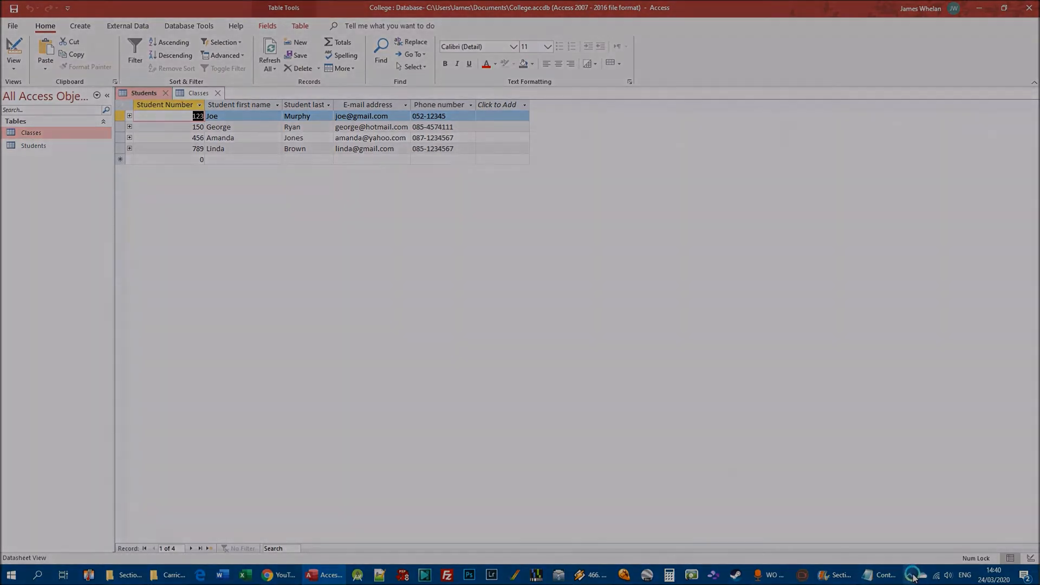
{"action": "left_click", "coordinate": [913, 578]}
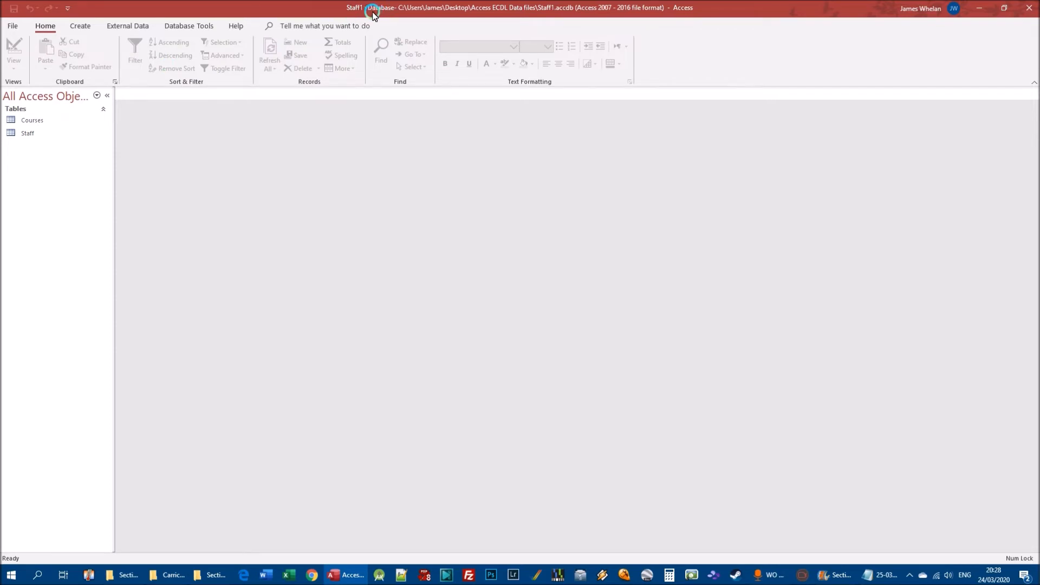
Open the Courses and Staff tables of the Staff1 database and view the Staff records.
{"action": "double_click", "coordinate": [32, 119]}
{"action": "double_click", "coordinate": [27, 133]}
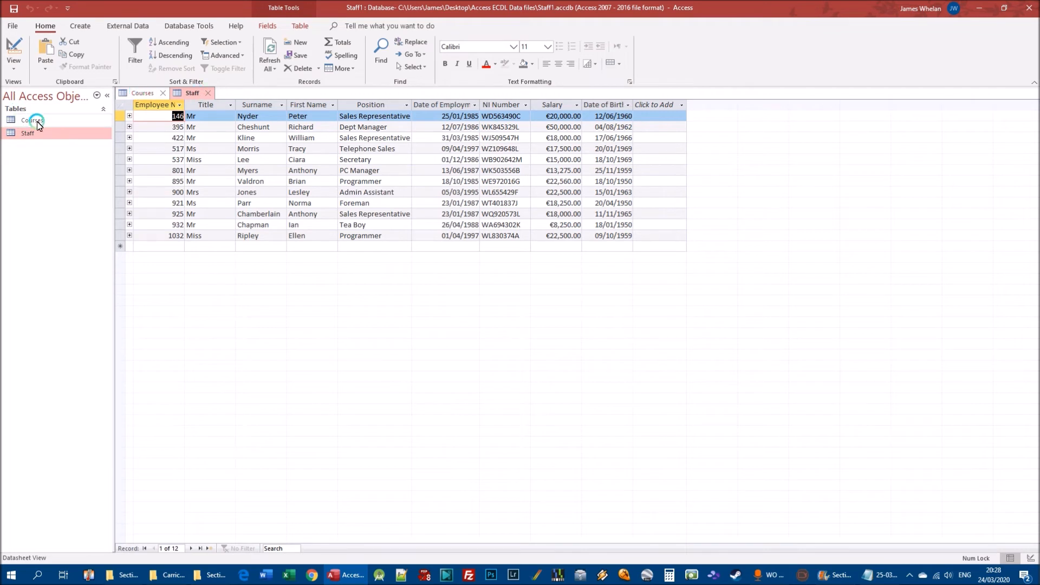
{"action": "left_click", "coordinate": [178, 94]}
{"action": "left_click", "coordinate": [29, 133]}
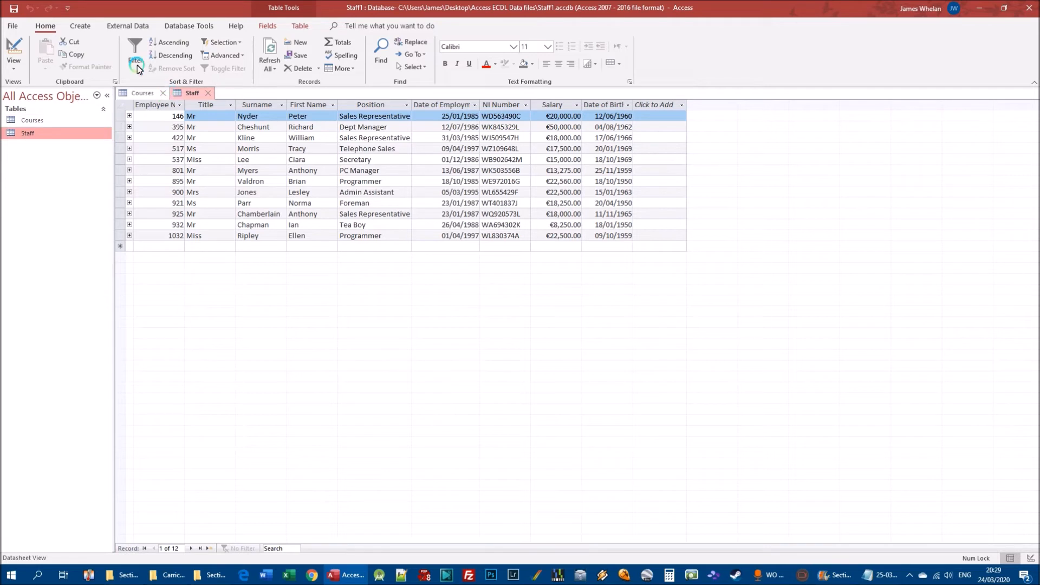
Open the Staff1 relationship layout and move the Courses table farther to the right of Staff and slightly lower.
{"action": "left_click", "coordinate": [182, 28]}
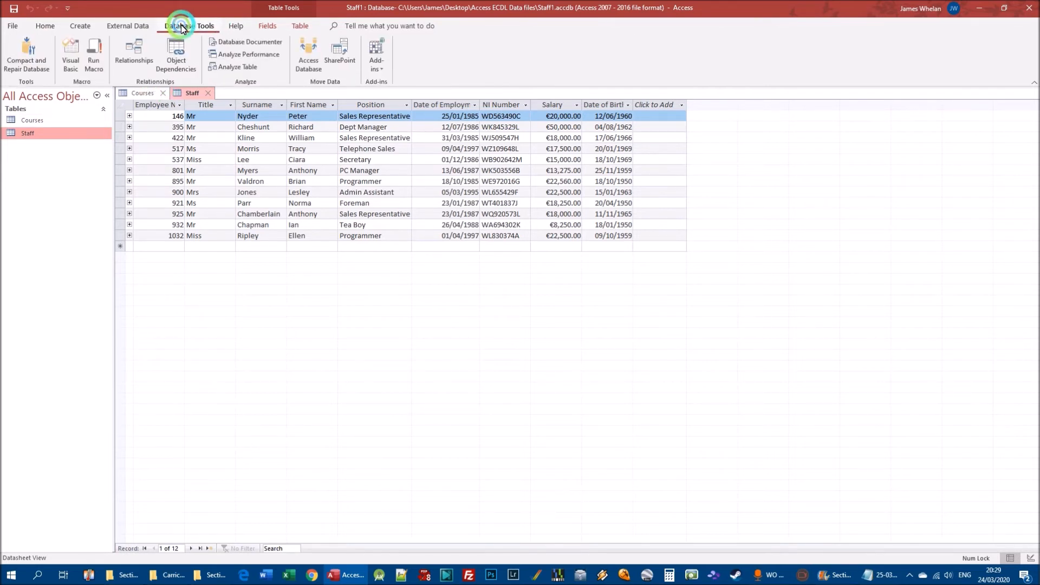
{"action": "left_click", "coordinate": [139, 50]}
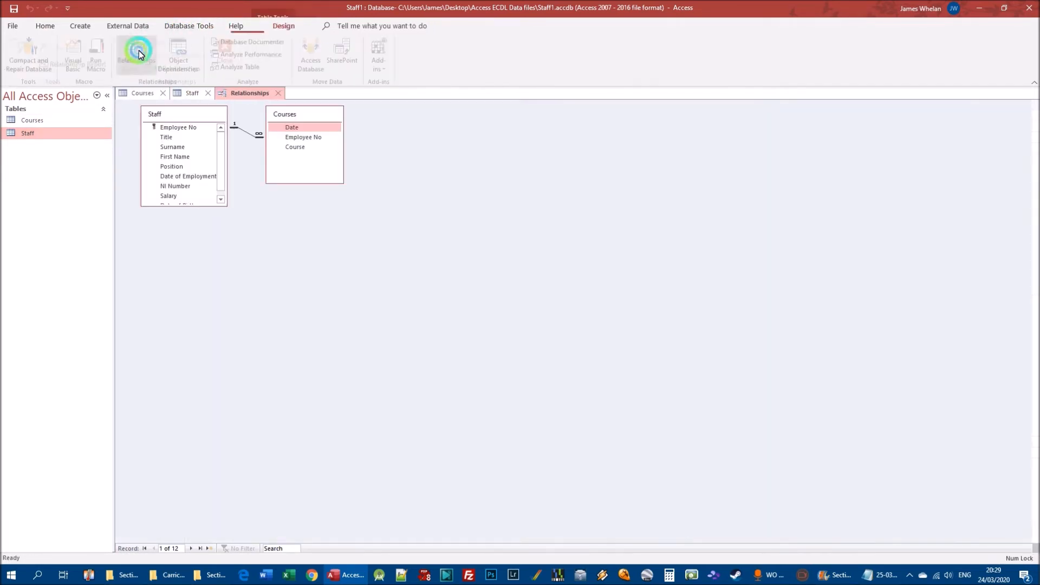
{"action": "left_click", "coordinate": [174, 26]}
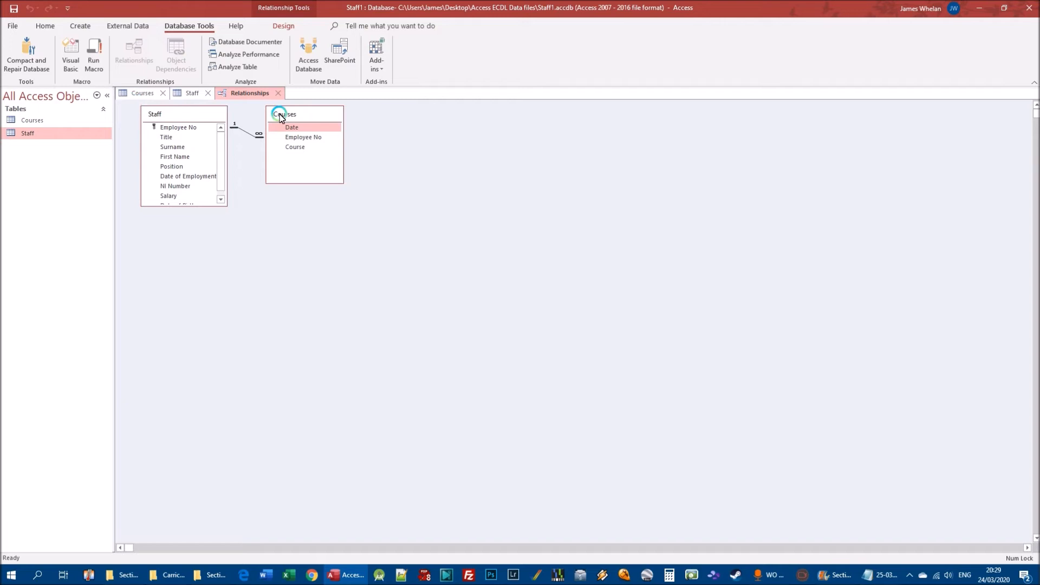
{"action": "left_click_drag", "start_coordinate": [308, 114], "coordinate": [361, 148]}
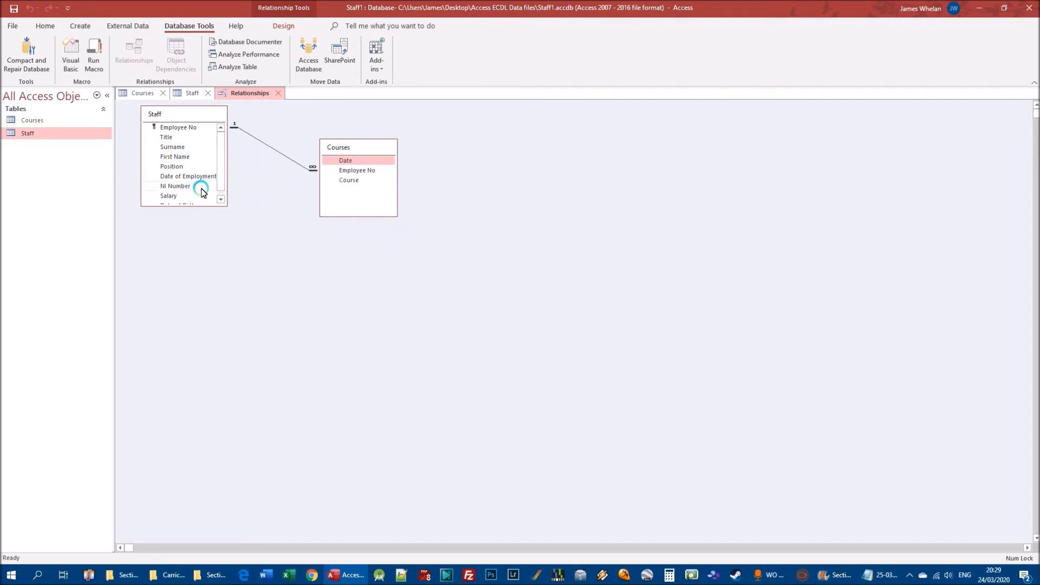
{"action": "left_click_drag", "start_coordinate": [359, 147], "coordinate": [413, 154]}
{"action": "left_click", "coordinate": [266, 142]}
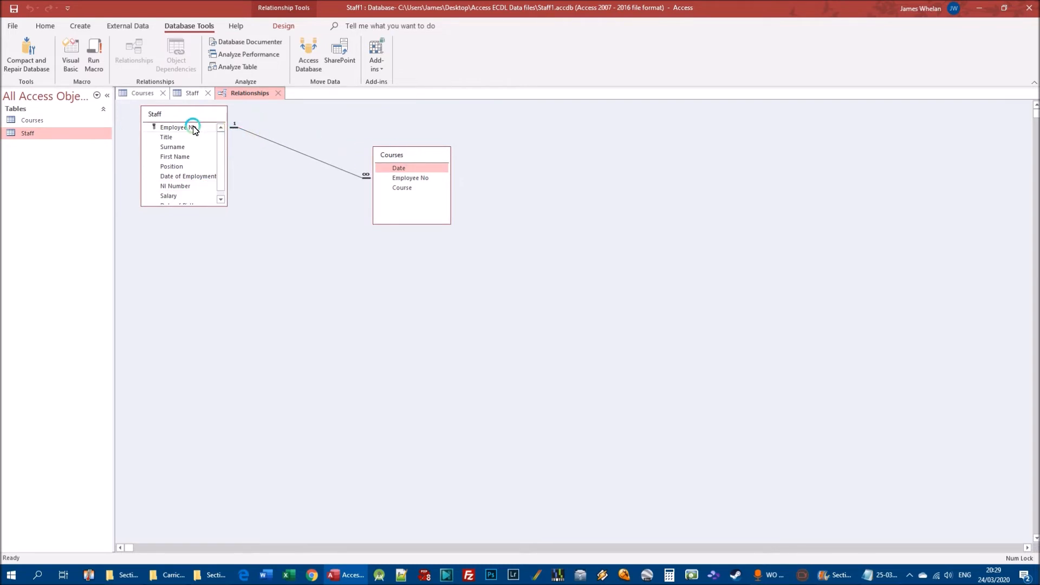
Examine the one-to-many link between Employee No in Staff and Employee No in Courses.
{"action": "left_click", "coordinate": [366, 177]}
{"action": "left_click", "coordinate": [187, 128]}
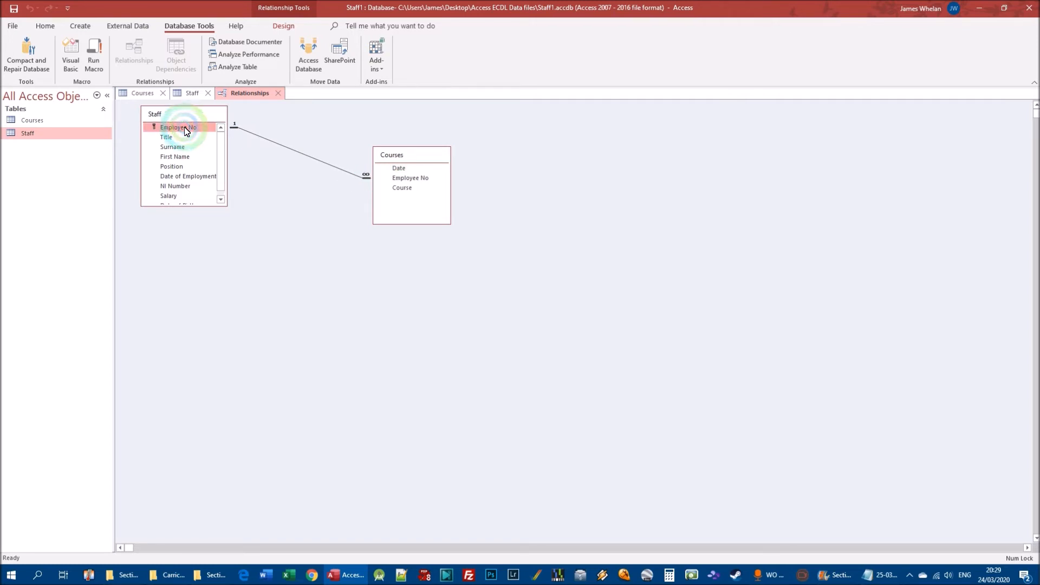
{"action": "left_click_drag", "start_coordinate": [187, 130], "coordinate": [413, 180]}
{"action": "left_click", "coordinate": [413, 178]}
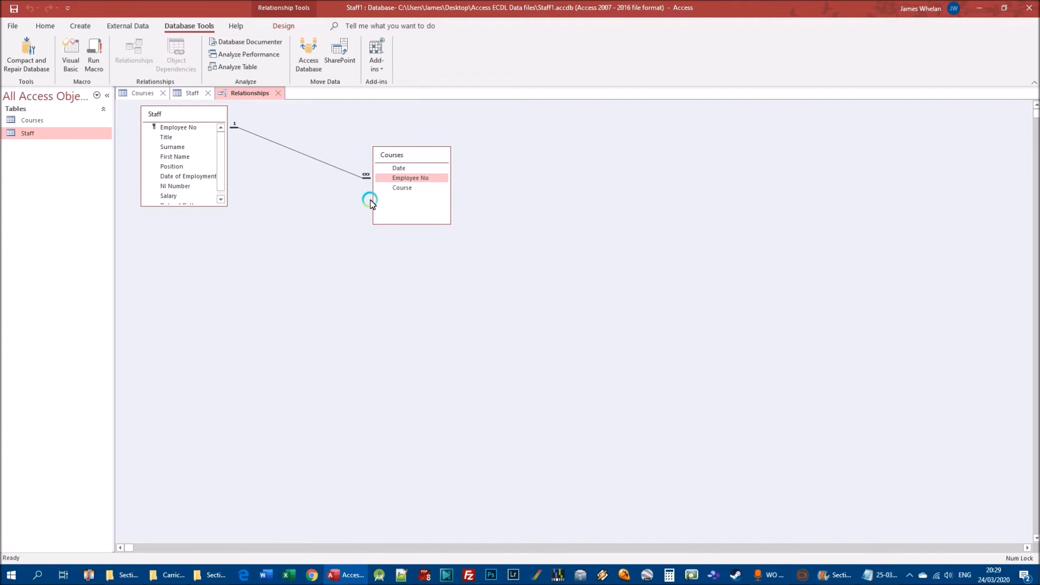
{"action": "left_click", "coordinate": [410, 179]}
{"action": "left_click", "coordinate": [176, 128]}
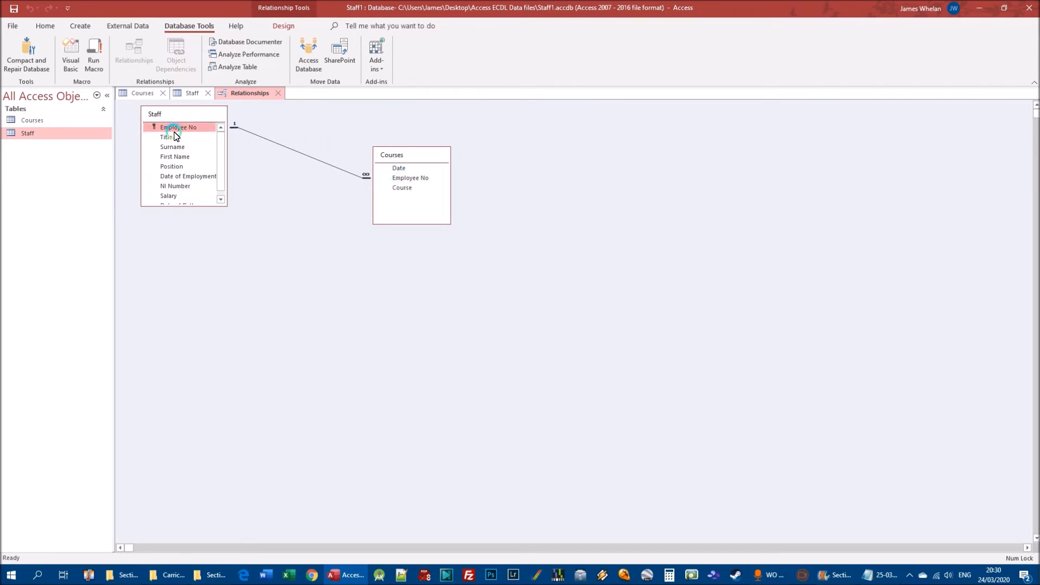
{"action": "mouse_move", "coordinate": [220, 150]}
{"action": "left_mouse_down"}
{"action": "mouse_move", "coordinate": [221, 173]}
{"action": "mouse_move", "coordinate": [230, 164]}
{"action": "mouse_move", "coordinate": [220, 153]}
{"action": "mouse_move", "coordinate": [176, 140]}
{"action": "left_mouse_up"}
Show the Staff and Courses tables in Design View.
{"action": "left_click", "coordinate": [187, 92]}
{"action": "right_click", "coordinate": [28, 133]}
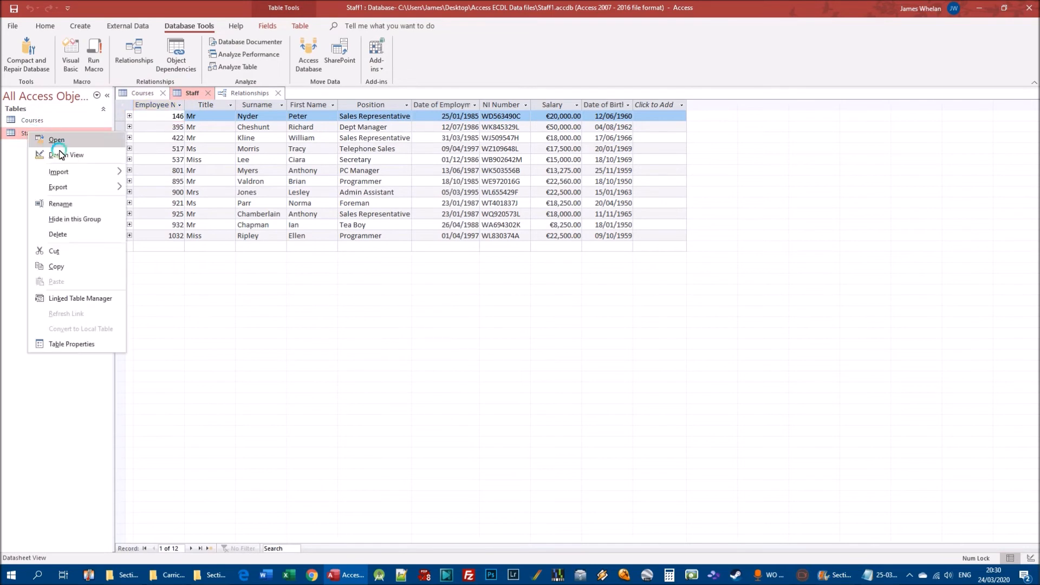
{"action": "left_click", "coordinate": [65, 155]}
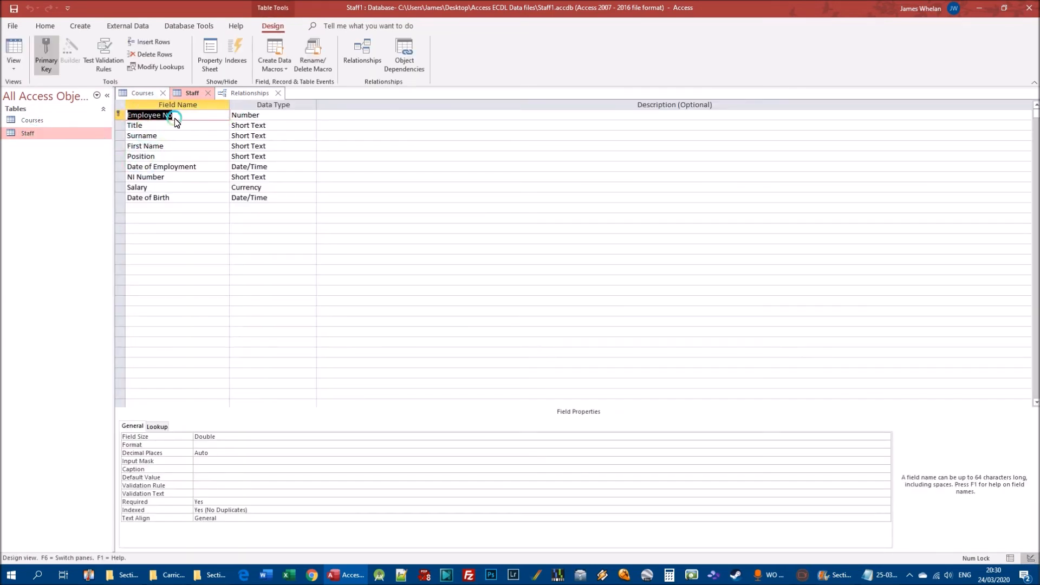
{"action": "right_click", "coordinate": [31, 122]}
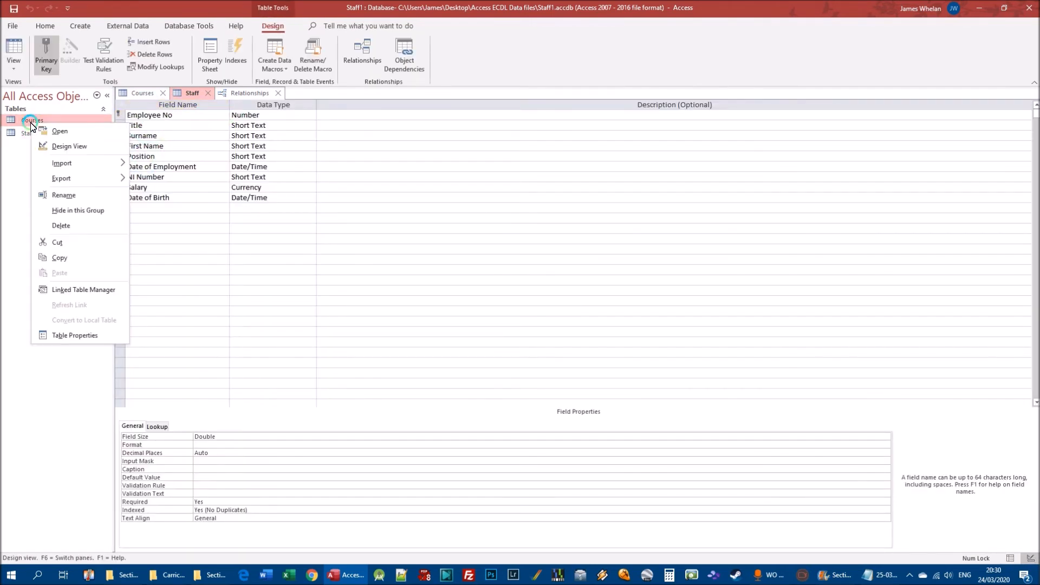
{"action": "left_click", "coordinate": [54, 143]}
Compare the data type and primary key status of Employee No in the Courses and Staff designs.
{"action": "left_click", "coordinate": [339, 174]}
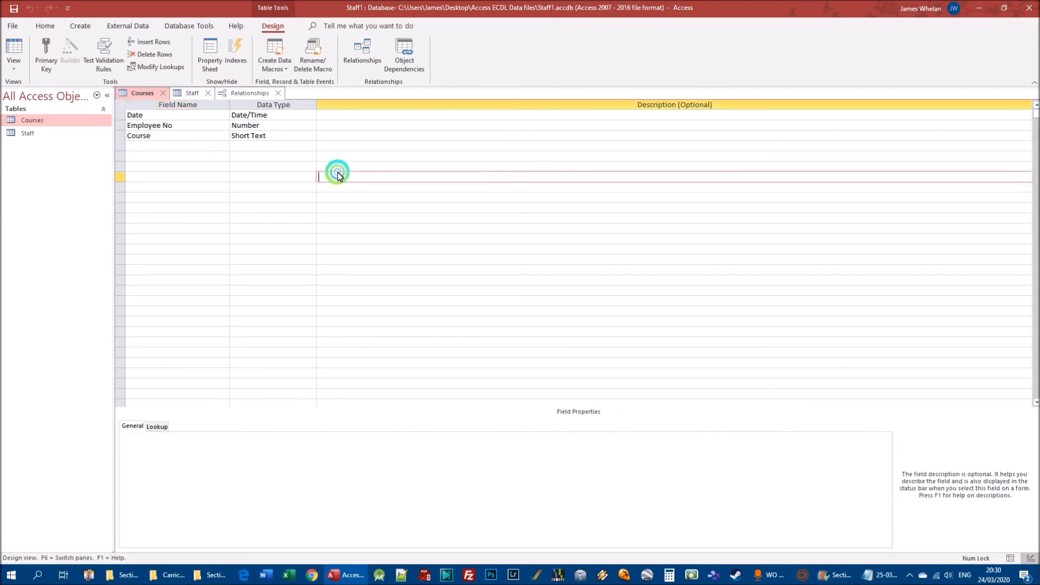
{"action": "left_click", "coordinate": [140, 137]}
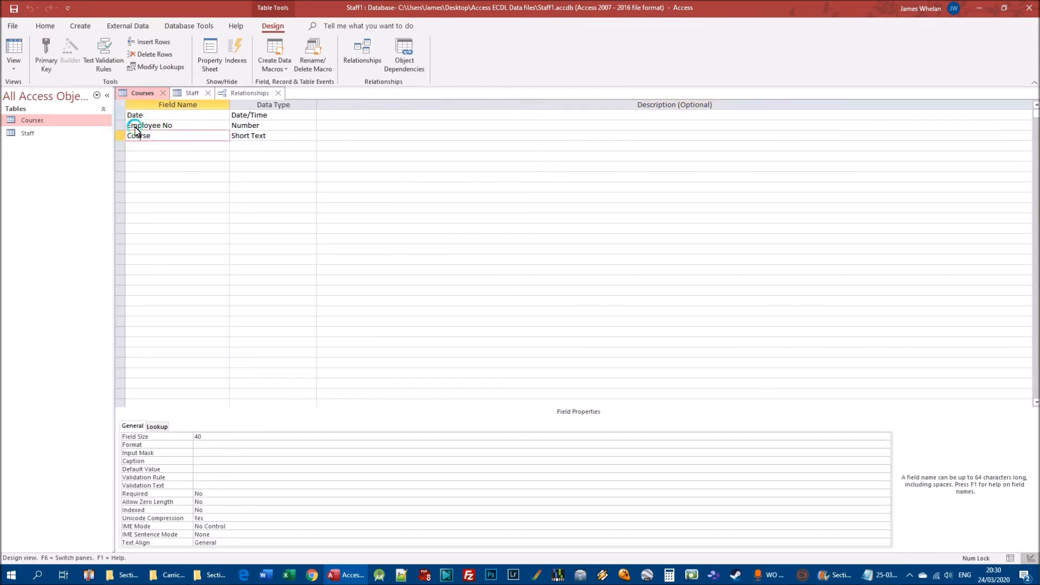
{"action": "left_click", "coordinate": [136, 126]}
{"action": "left_click", "coordinate": [266, 125]}
{"action": "left_click", "coordinate": [185, 92]}
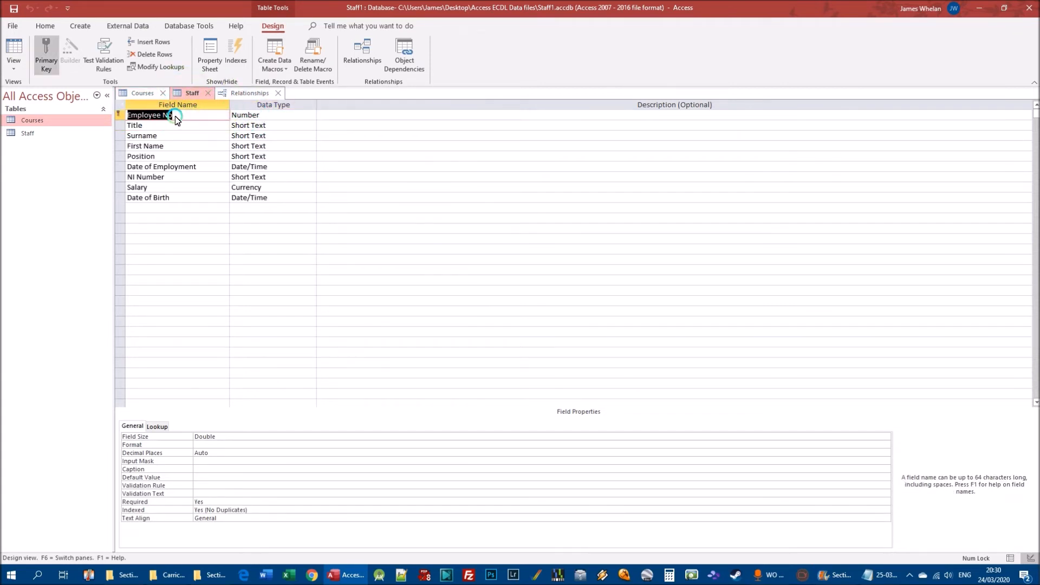
{"action": "left_click", "coordinate": [149, 94]}
{"action": "left_click", "coordinate": [194, 95]}
Return to the relationship layout showing the Staff and Courses link.
{"action": "left_click", "coordinate": [140, 27]}
{"action": "left_click", "coordinate": [187, 27]}
{"action": "left_click", "coordinate": [139, 48]}
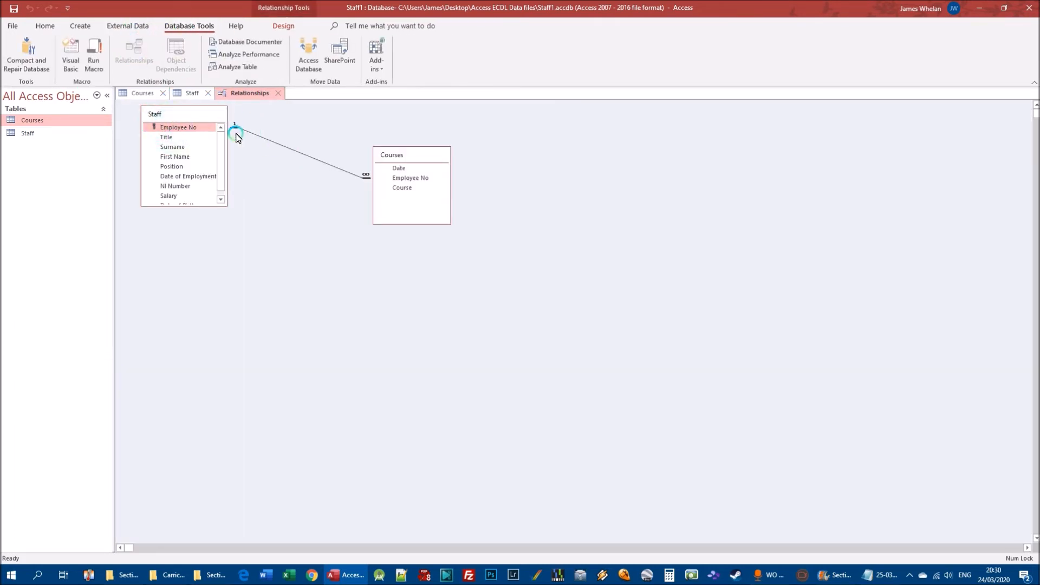
Open the Staff table's records and fit the Employee No column to its full heading.
{"action": "left_click", "coordinate": [182, 93]}
{"action": "right_click", "coordinate": [22, 129]}
{"action": "left_click", "coordinate": [18, 134]}
{"action": "double_click", "coordinate": [18, 135]}
{"action": "left_click", "coordinate": [130, 118]}
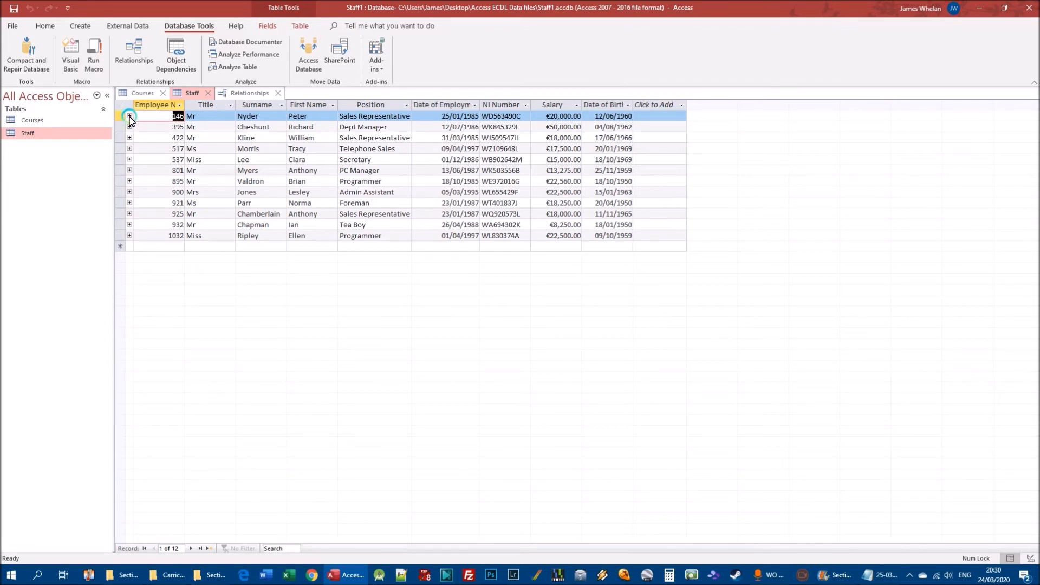
{"action": "double_click", "coordinate": [185, 106]}
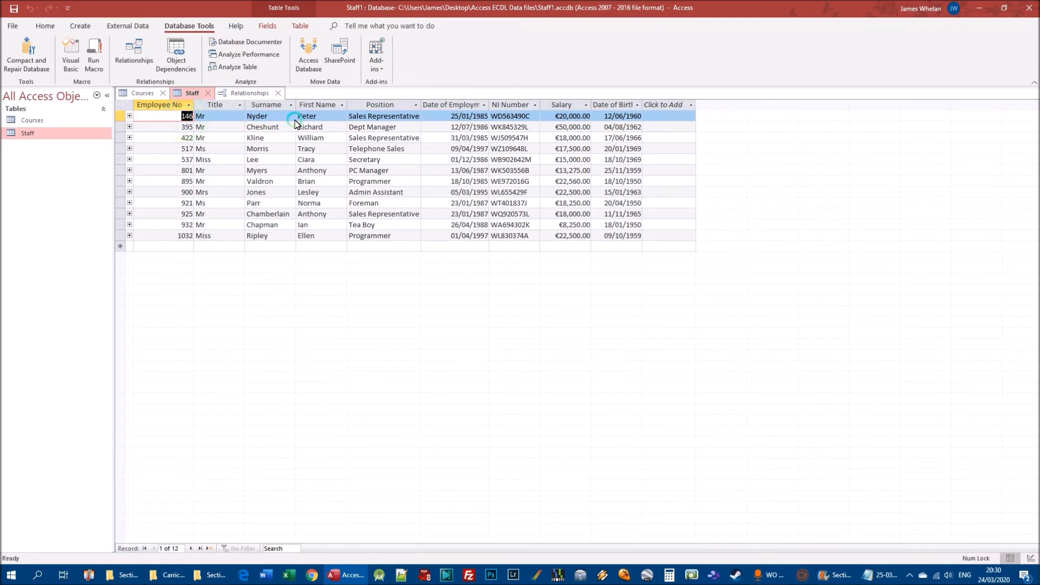
Close the Courses table design and the relationship layout without saving the layout changes, leaving the Staff records open.
{"action": "left_click", "coordinate": [130, 116]}
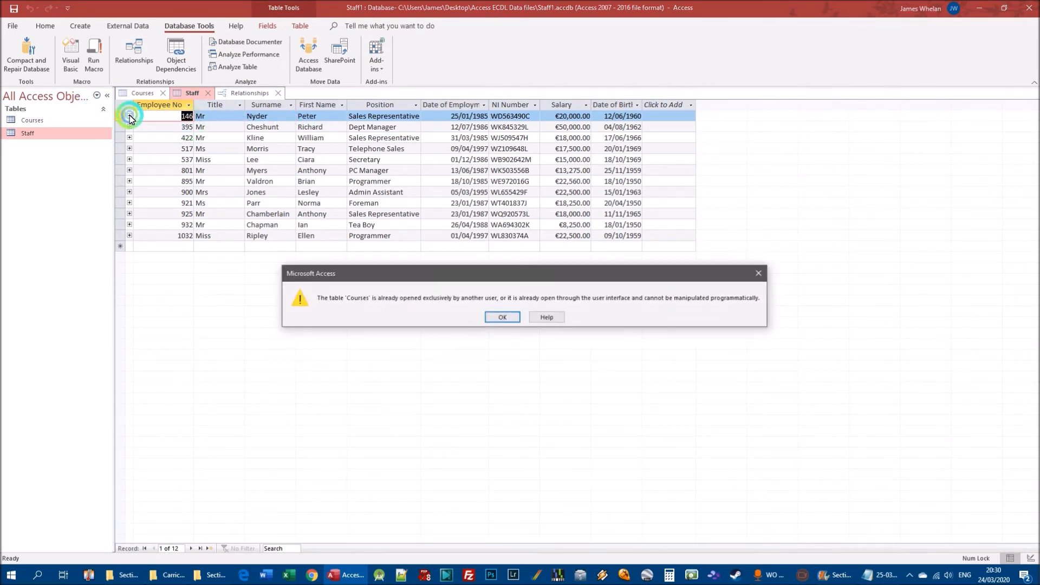
{"action": "left_click", "coordinate": [503, 317]}
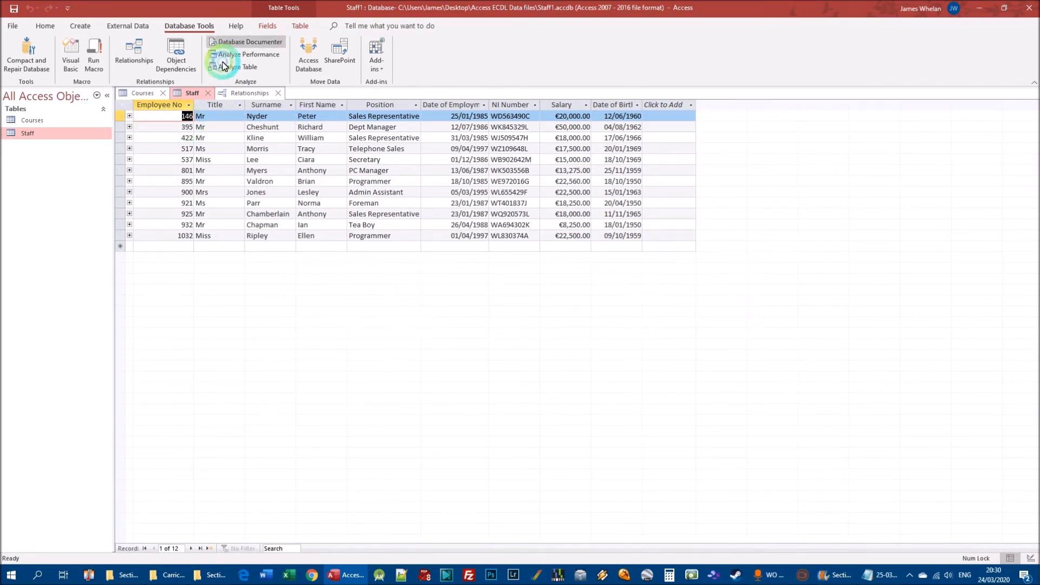
{"action": "left_click", "coordinate": [162, 93]}
{"action": "left_click", "coordinate": [223, 93]}
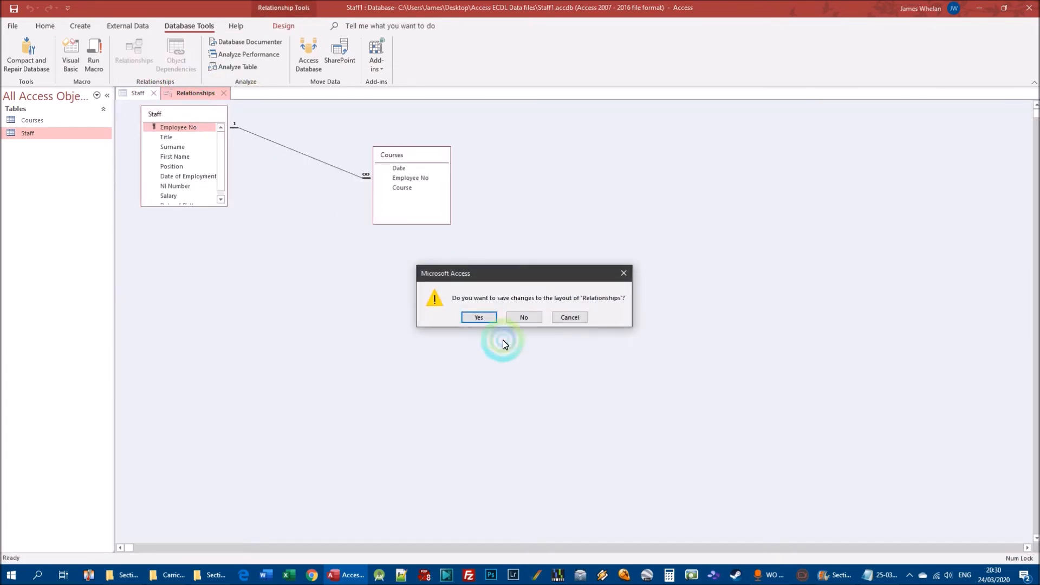
{"action": "left_click", "coordinate": [528, 319]}
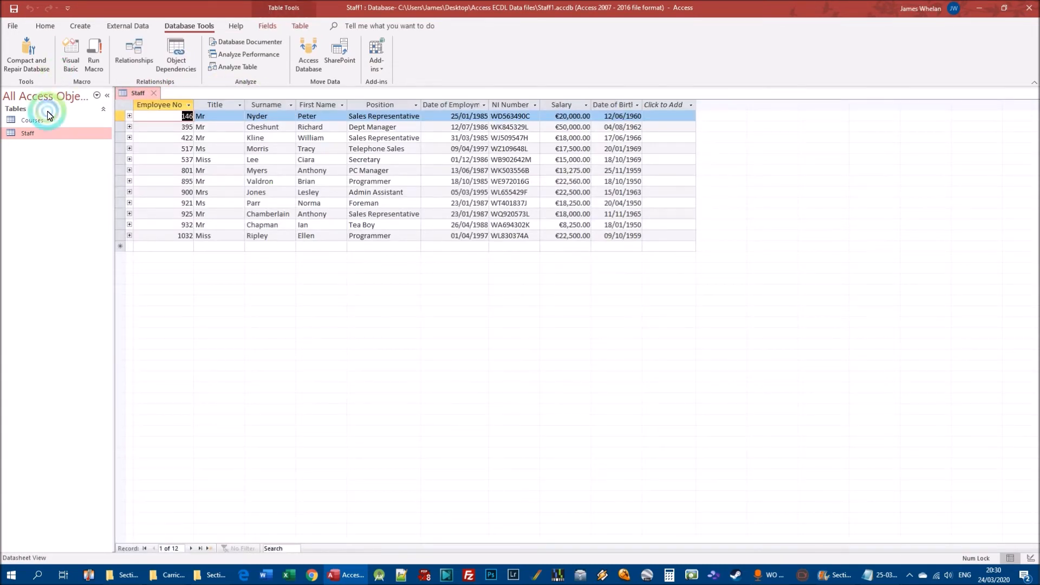
Expand and collapse the linked courses of the first, Secretary, second-last Sales Representative, Admin Assistant and last Programmer records in Staff.
{"action": "left_click", "coordinate": [130, 116]}
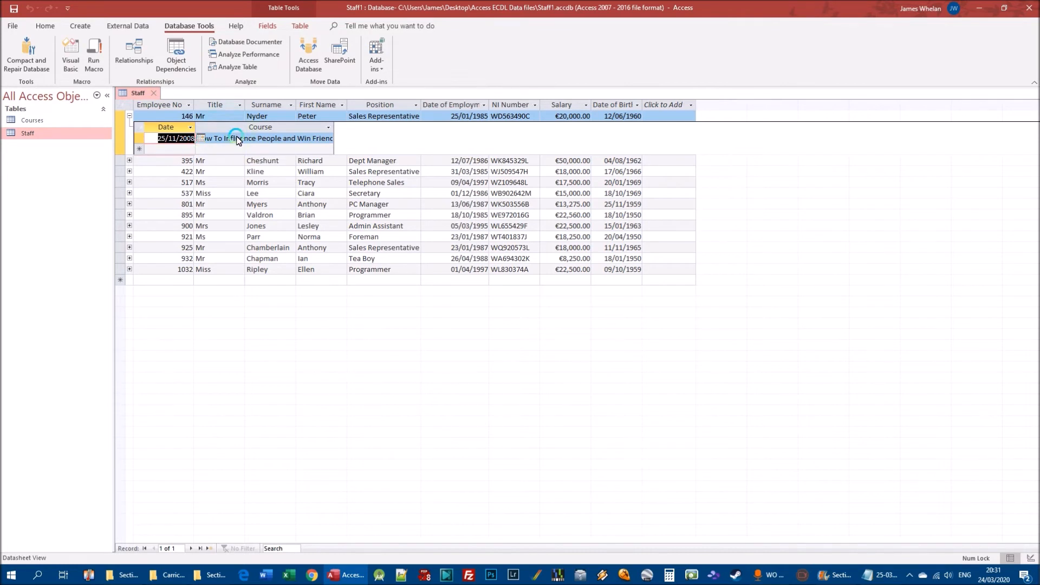
{"action": "left_click", "coordinate": [129, 116]}
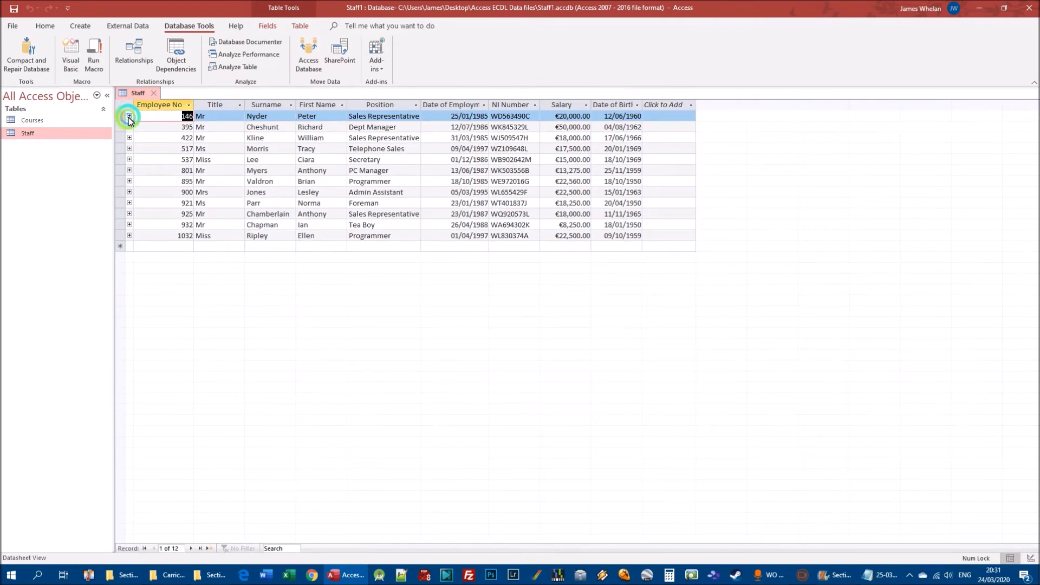
{"action": "left_click", "coordinate": [129, 160]}
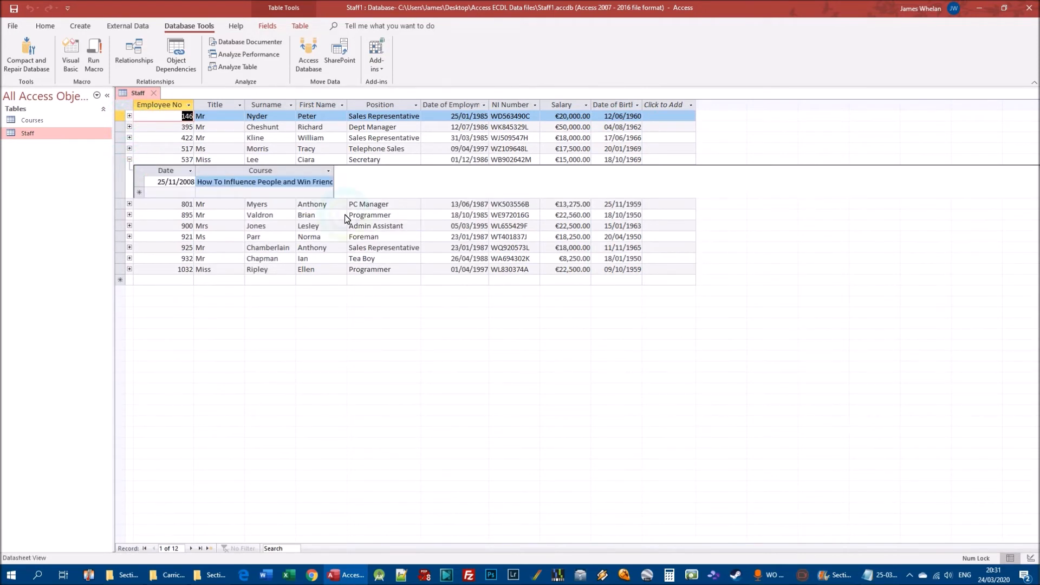
{"action": "left_click", "coordinate": [130, 159]}
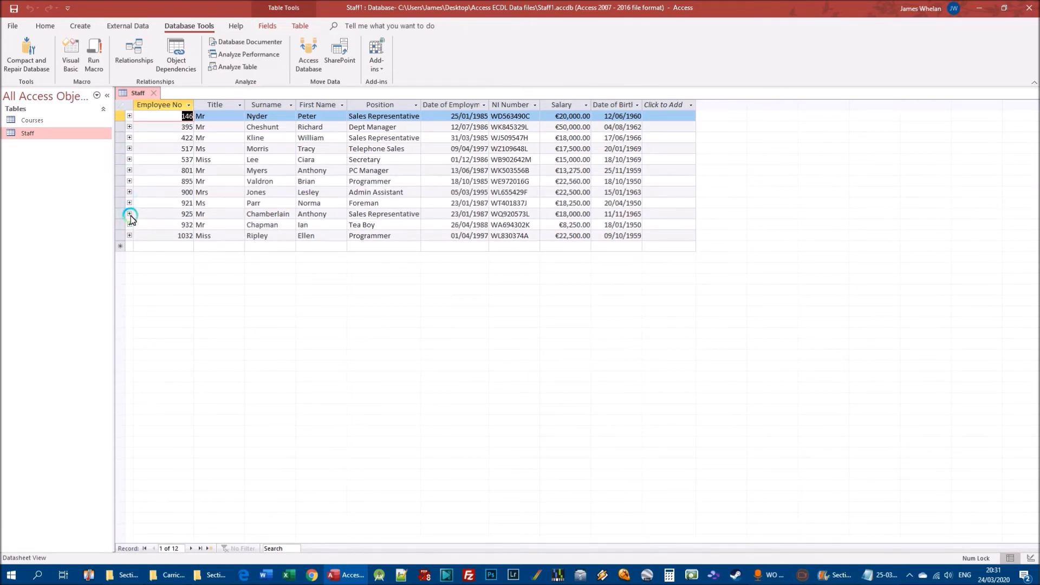
{"action": "left_click", "coordinate": [129, 214]}
{"action": "left_click", "coordinate": [129, 214]}
{"action": "left_click", "coordinate": [129, 193]}
{"action": "left_click", "coordinate": [129, 193]}
{"action": "left_click", "coordinate": [131, 235]}
{"action": "left_click", "coordinate": [130, 235]}
Open the Courses table's records, fit the Employee No column to its heading, and compare the entries with Staff.
{"action": "double_click", "coordinate": [31, 120]}
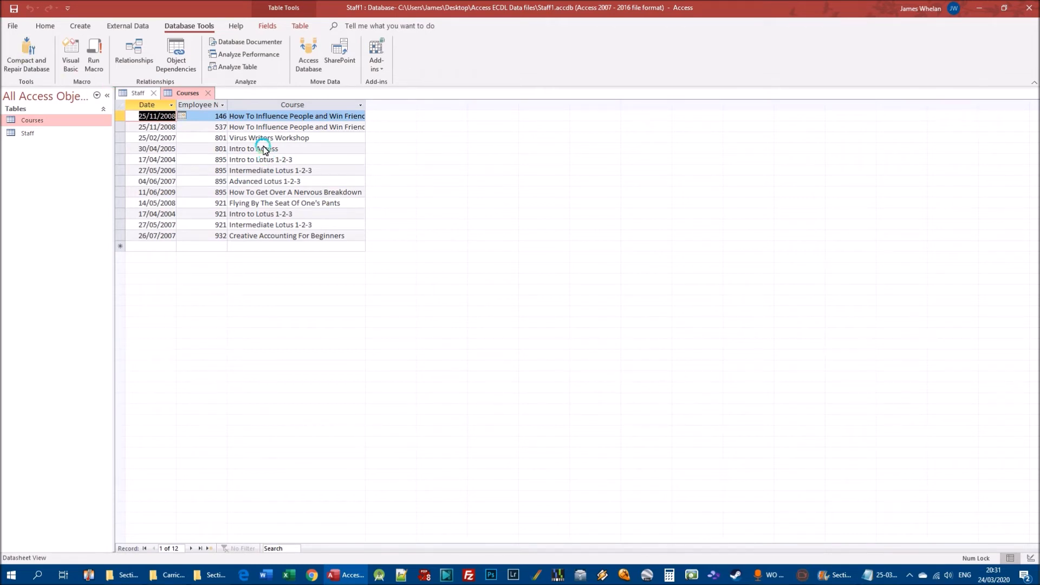
{"action": "double_click", "coordinate": [228, 105]}
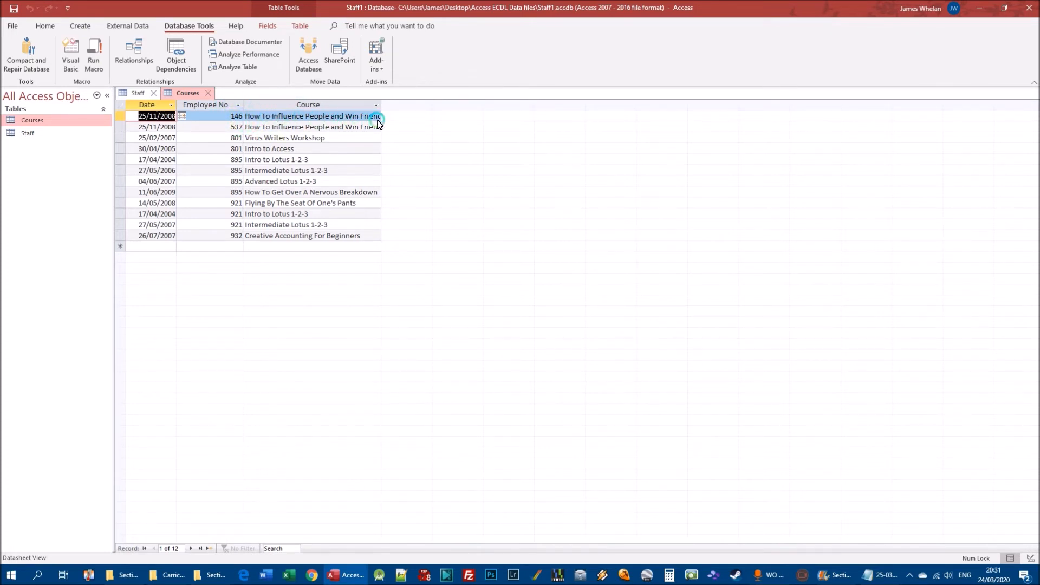
{"action": "left_click", "coordinate": [134, 95]}
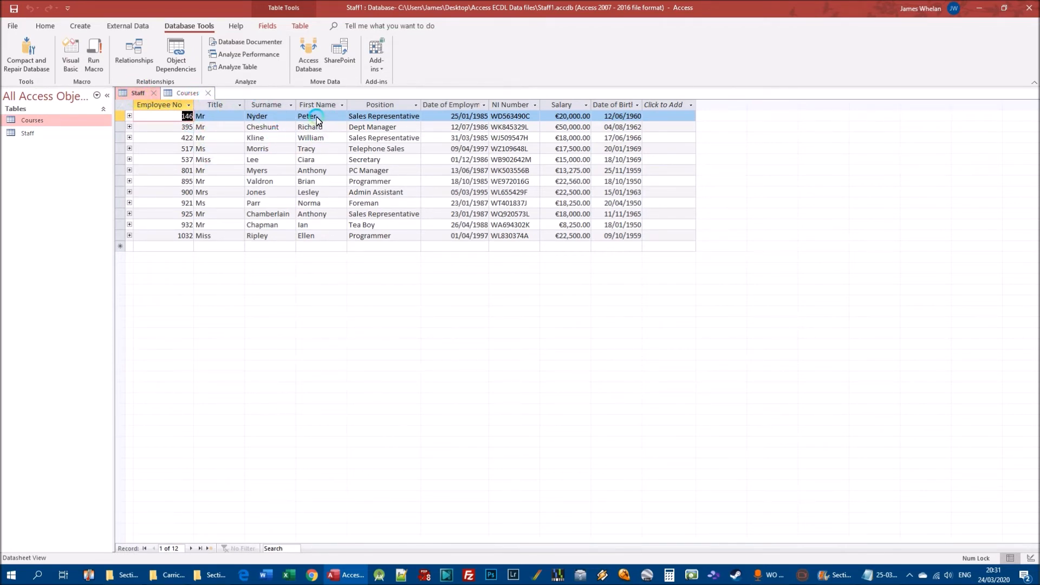
{"action": "left_click", "coordinate": [173, 94]}
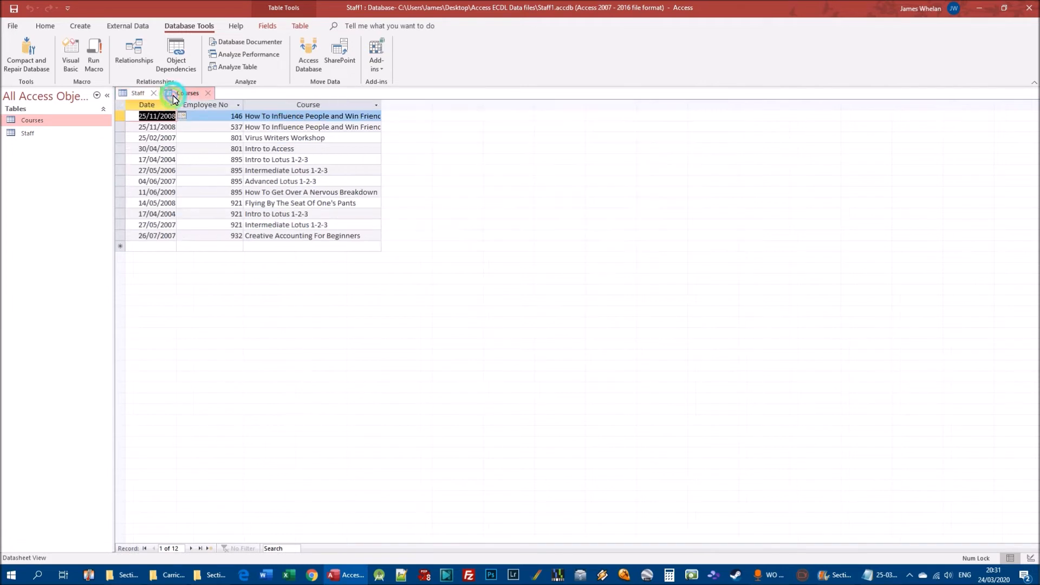
Delete the first "How To Influence People" record from the Courses table.
{"action": "right_click", "coordinate": [121, 118]}
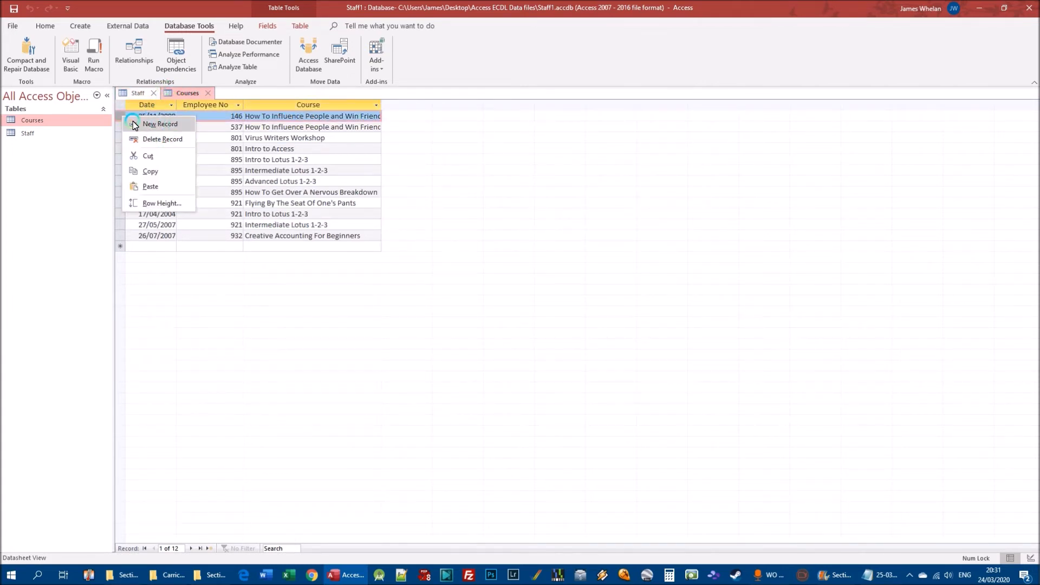
{"action": "left_click", "coordinate": [160, 138]}
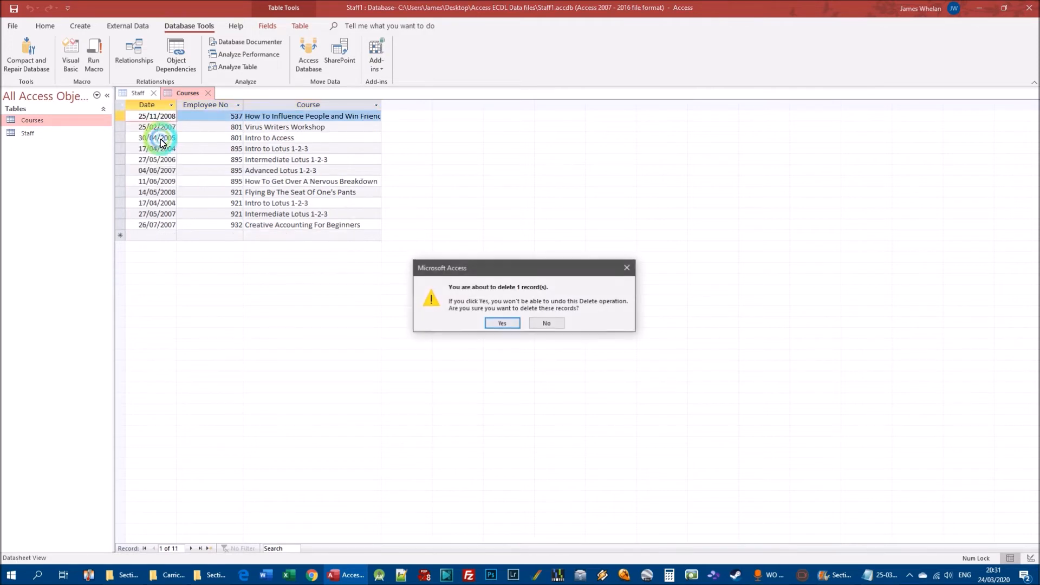
{"action": "left_click", "coordinate": [502, 323]}
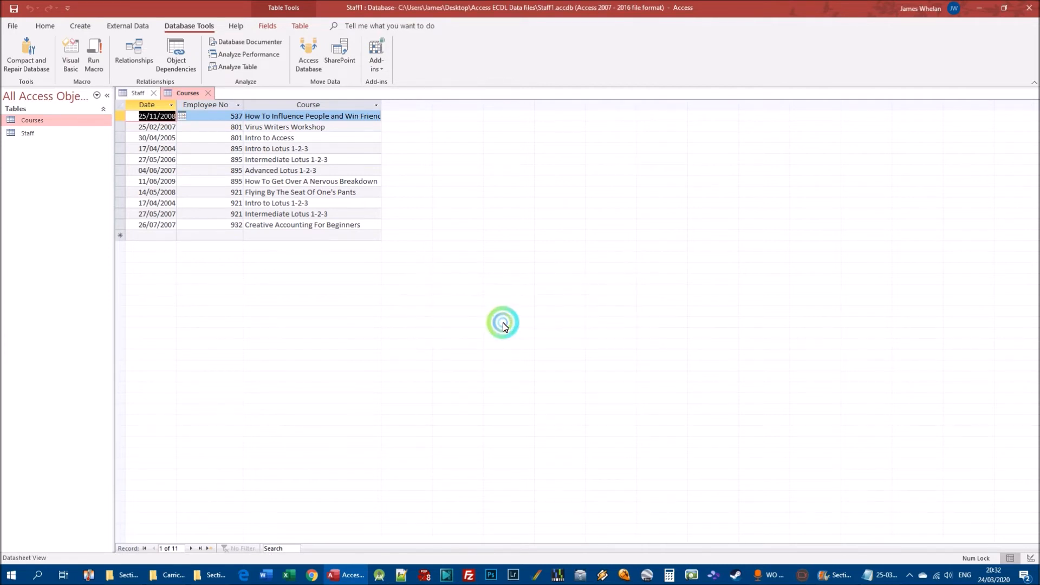
Check the first Staff record's linked courses against the Courses table, then collapse its subdatasheet.
{"action": "left_click", "coordinate": [137, 93]}
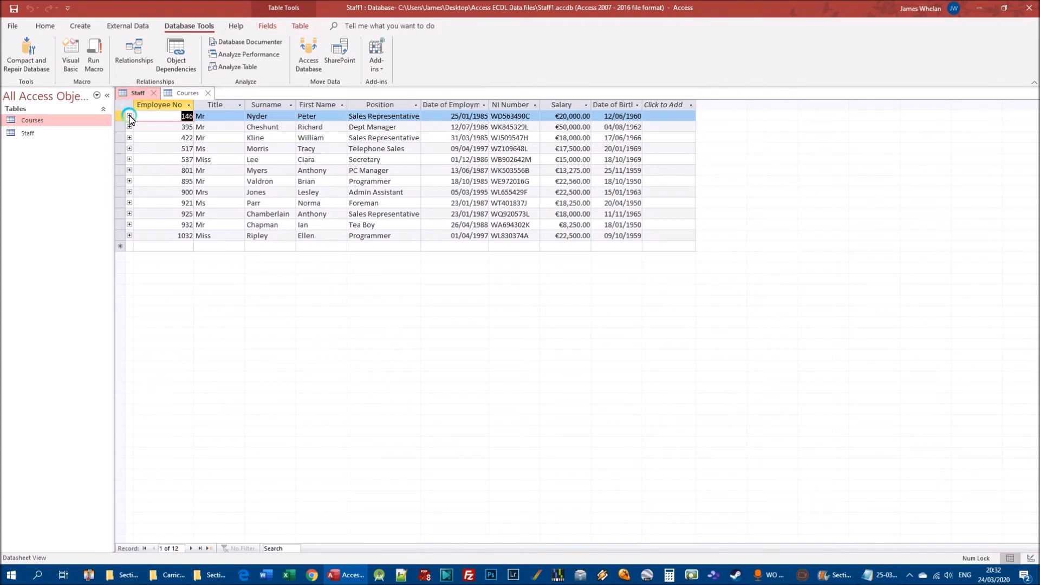
{"action": "left_click", "coordinate": [129, 116]}
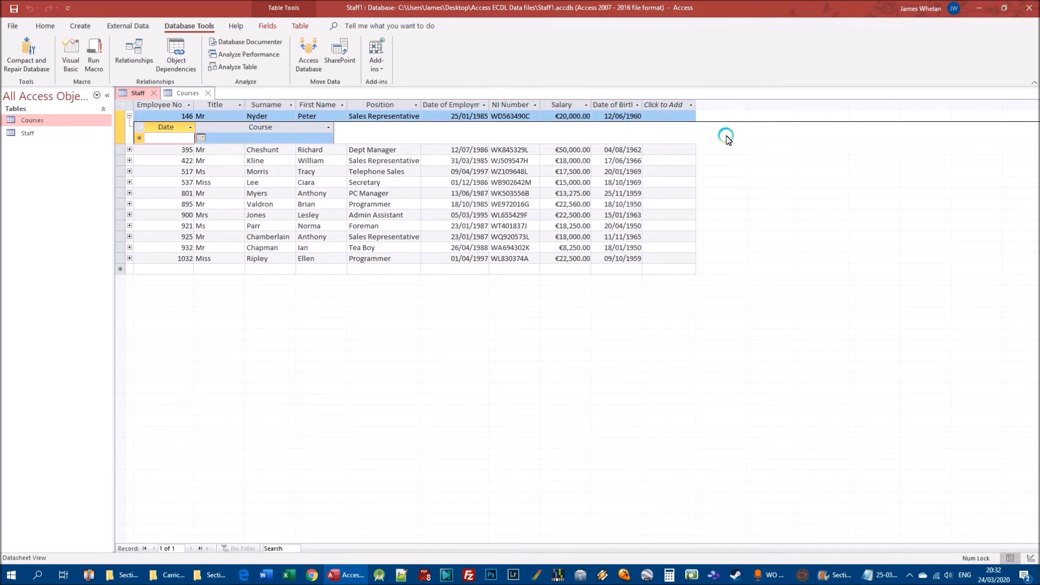
{"action": "left_click", "coordinate": [186, 93]}
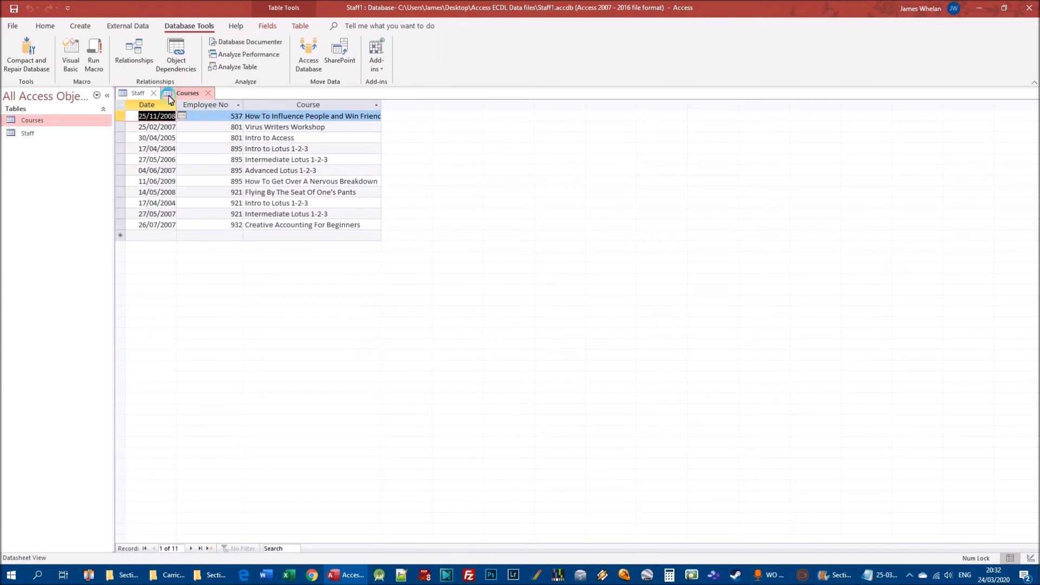
{"action": "left_click", "coordinate": [138, 92]}
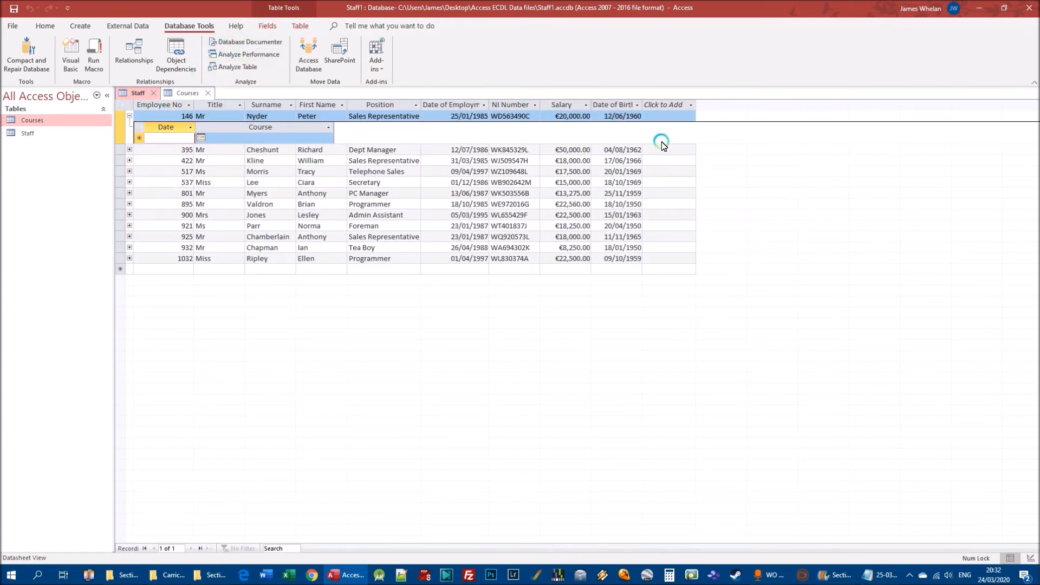
{"action": "left_click", "coordinate": [181, 93]}
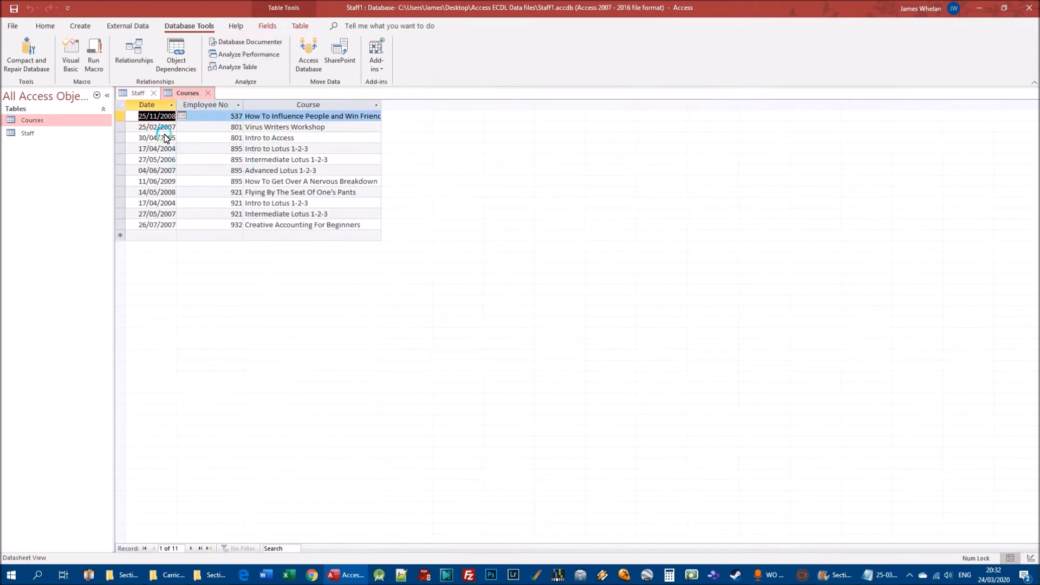
{"action": "left_click", "coordinate": [143, 93]}
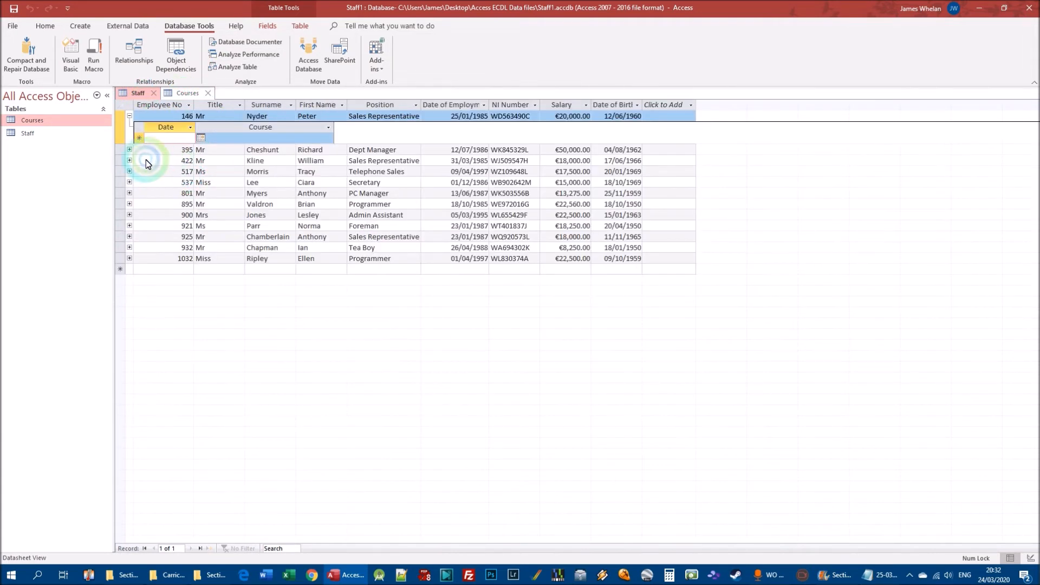
{"action": "left_click", "coordinate": [179, 92]}
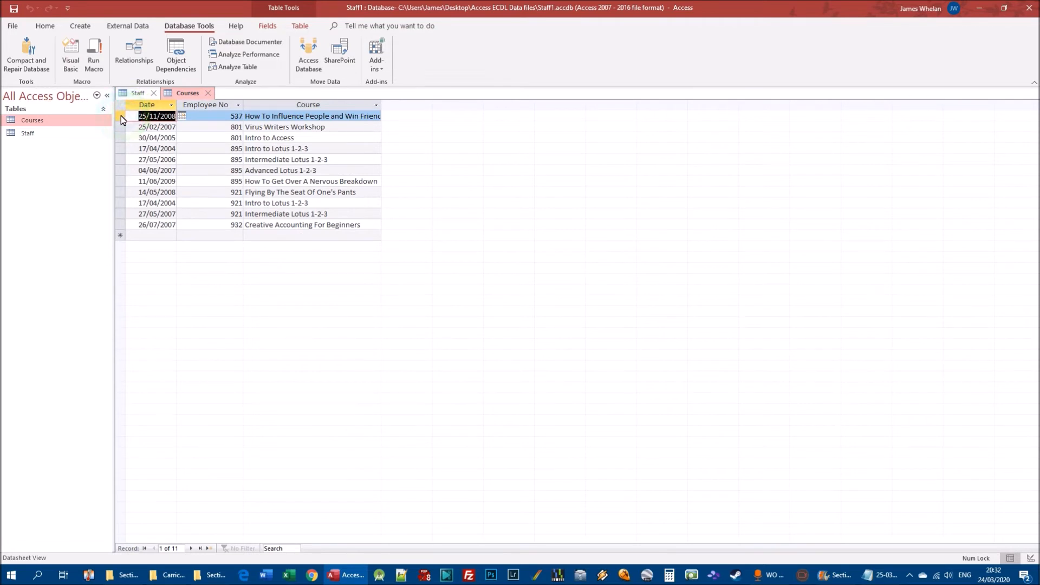
{"action": "left_click", "coordinate": [140, 94]}
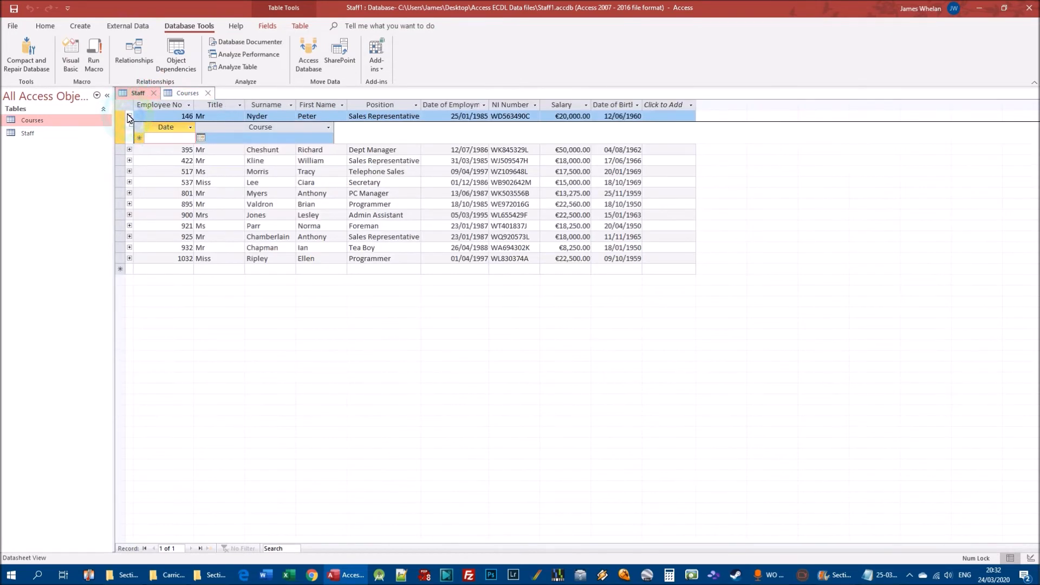
{"action": "left_click", "coordinate": [129, 117]}
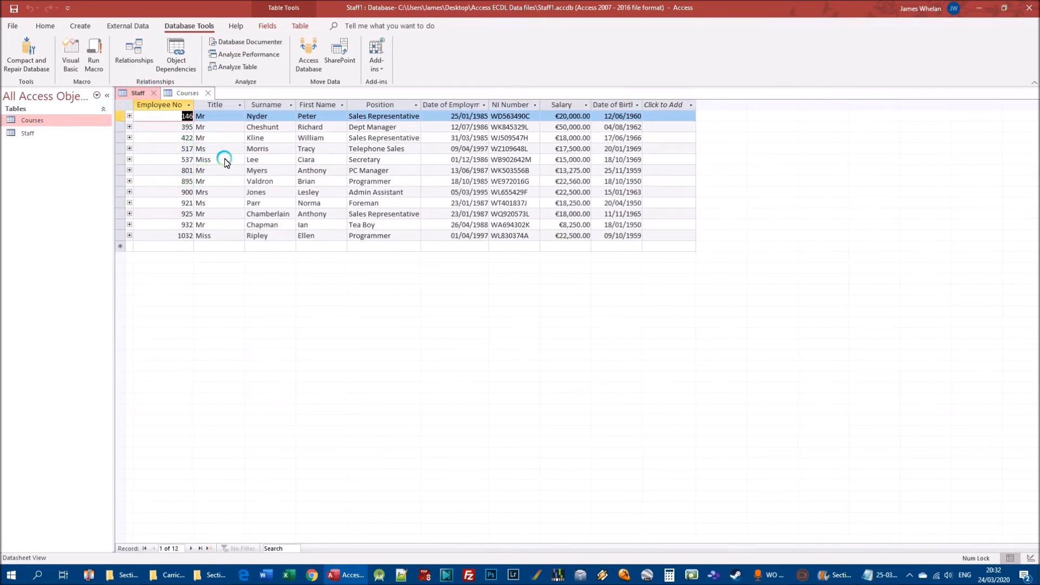
Delete the remaining "How To Influence People" record from the Courses table.
{"action": "left_click", "coordinate": [187, 93]}
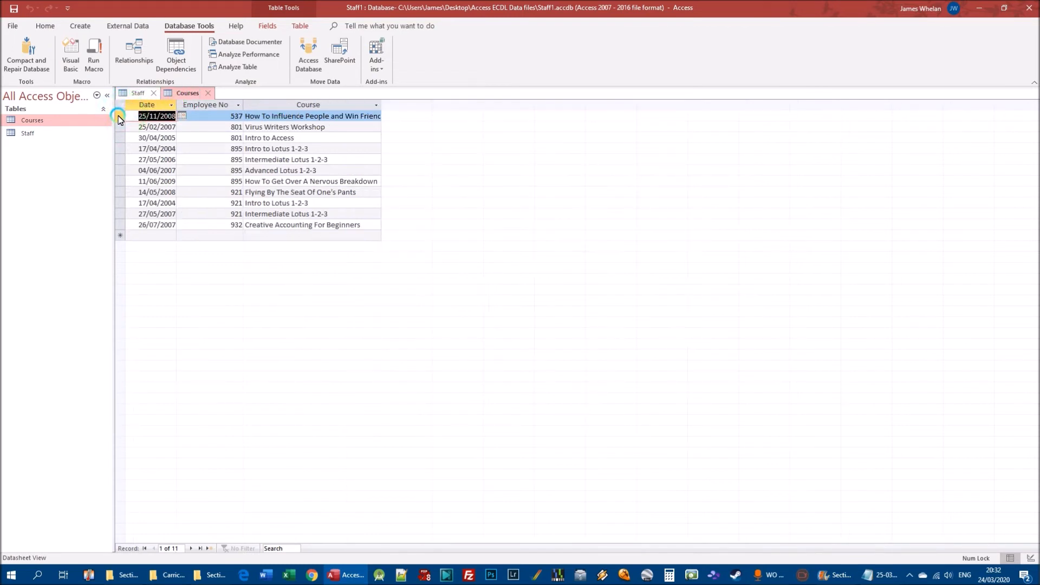
{"action": "right_click", "coordinate": [119, 116]}
{"action": "left_click", "coordinate": [150, 141]}
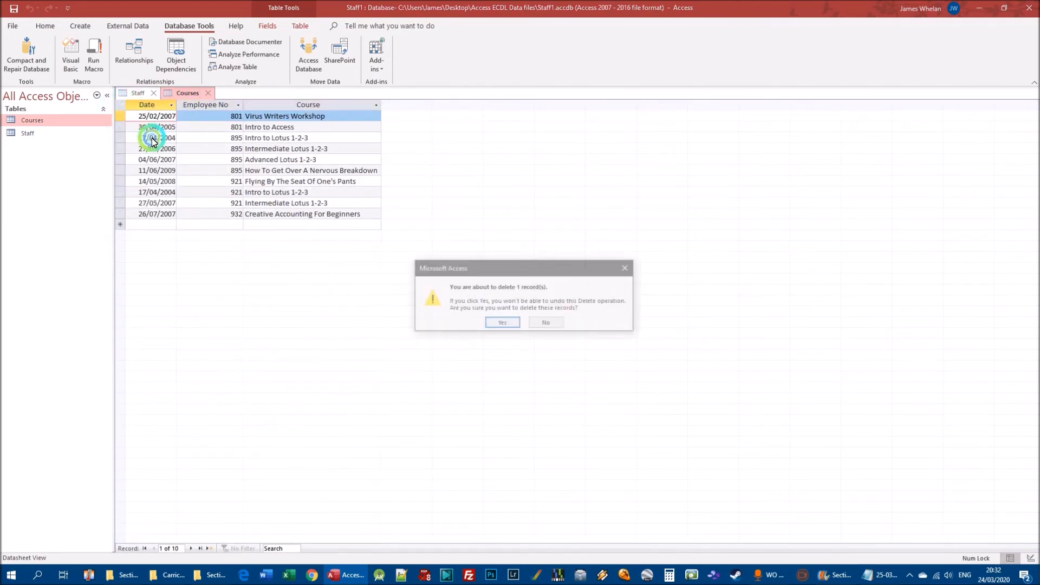
{"action": "left_click", "coordinate": [507, 325]}
Check the Secretary's linked courses in Staff against the Courses table, then collapse that subdatasheet.
{"action": "left_click", "coordinate": [132, 93]}
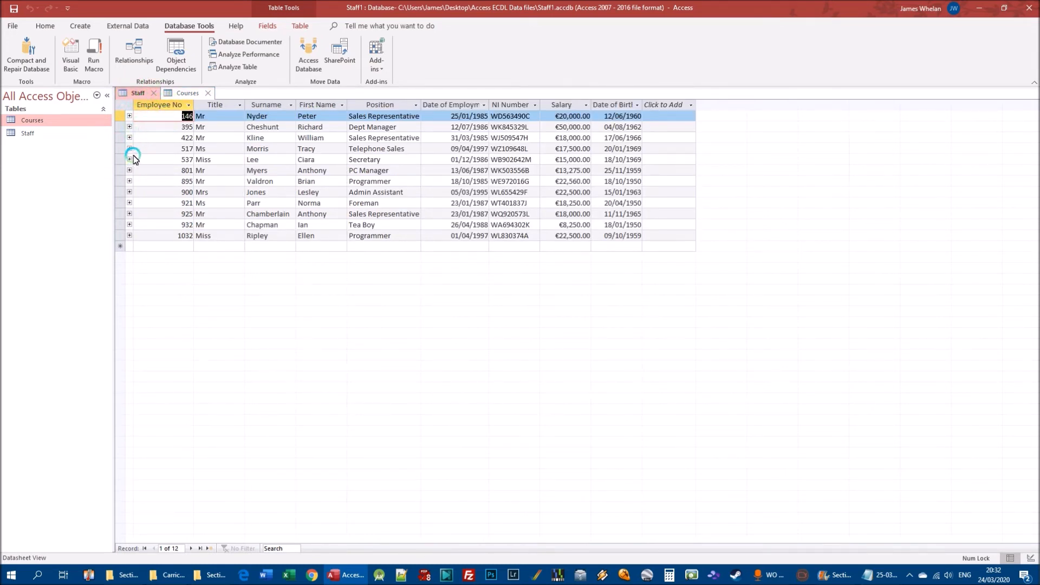
{"action": "left_click", "coordinate": [130, 160]}
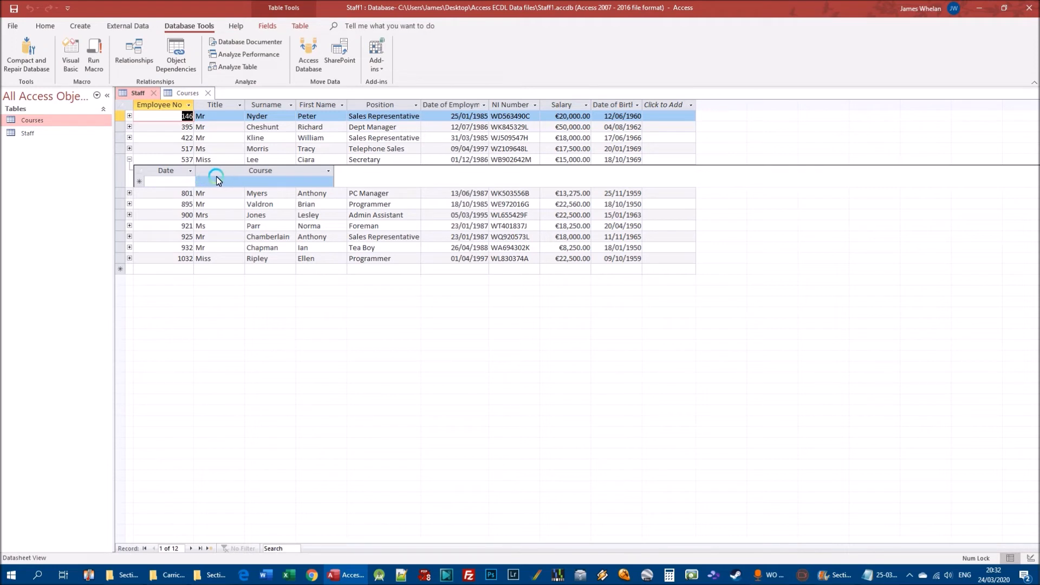
{"action": "left_click", "coordinate": [184, 94]}
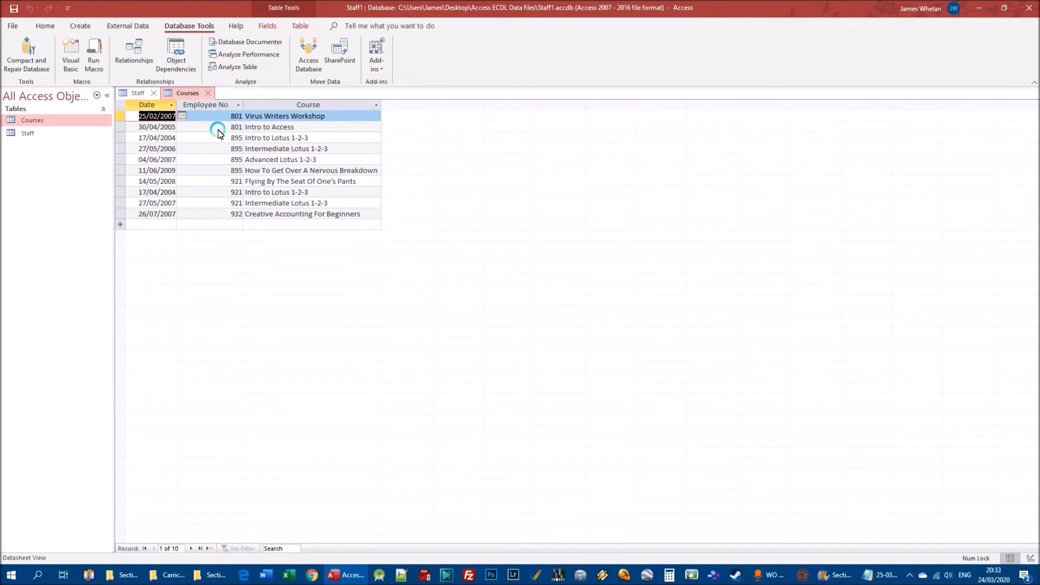
{"action": "left_click", "coordinate": [139, 93]}
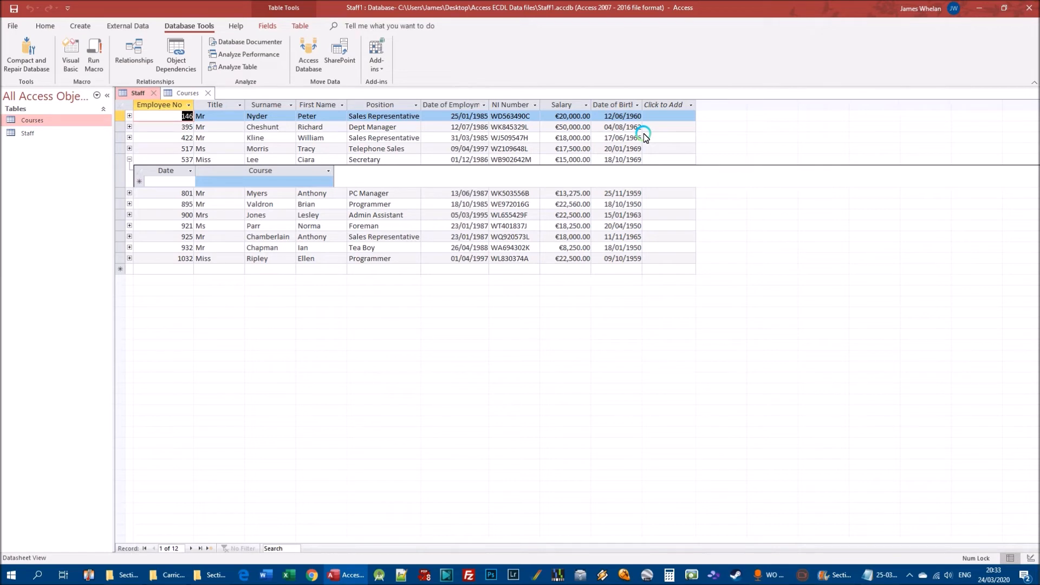
{"action": "left_click", "coordinate": [187, 93]}
{"action": "left_click", "coordinate": [141, 92]}
{"action": "left_click", "coordinate": [130, 160]}
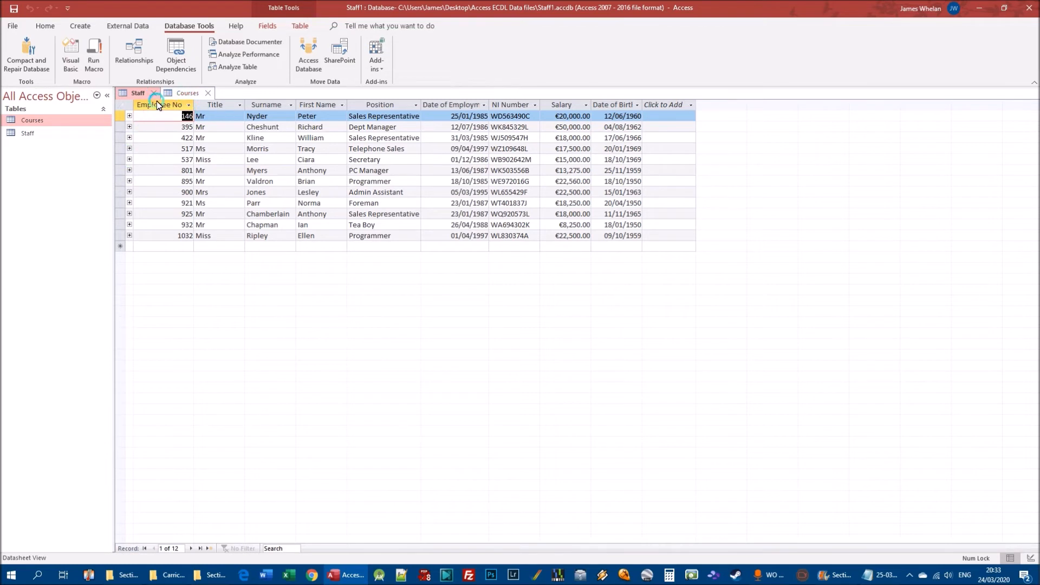
Expand the Telephone Sales employee's linked courses in Staff and return to the Courses records.
{"action": "left_click", "coordinate": [129, 148]}
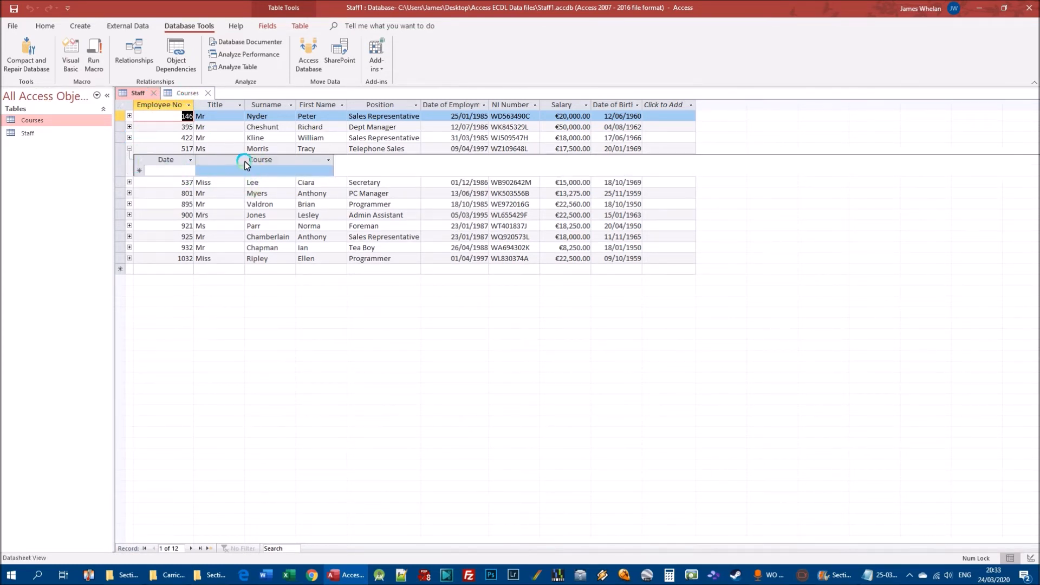
{"action": "left_click", "coordinate": [183, 96]}
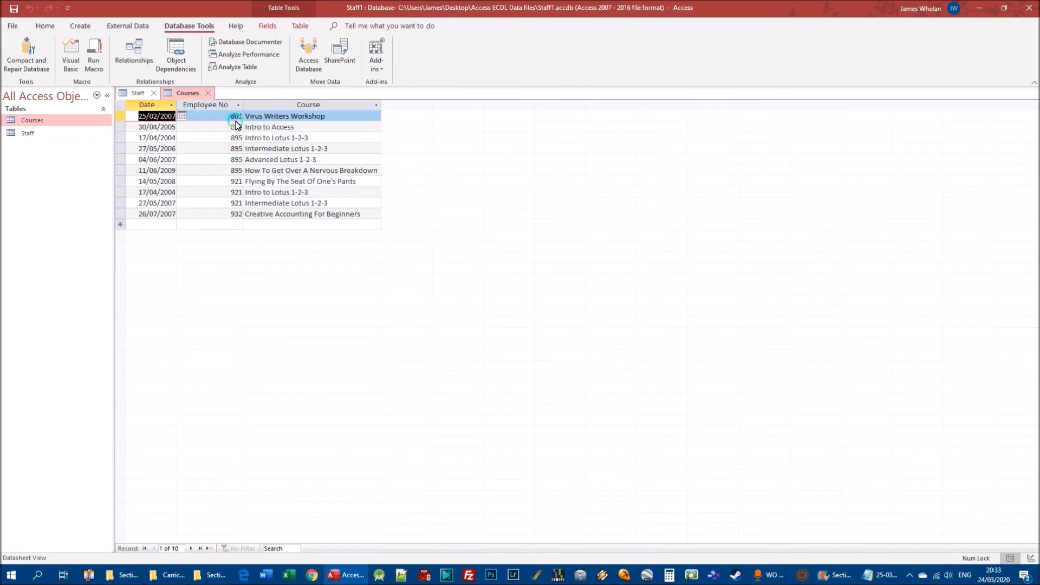
Compare the employee numbers in the Courses records with the Employee No values in the Staff records.
{"action": "left_click", "coordinate": [147, 93]}
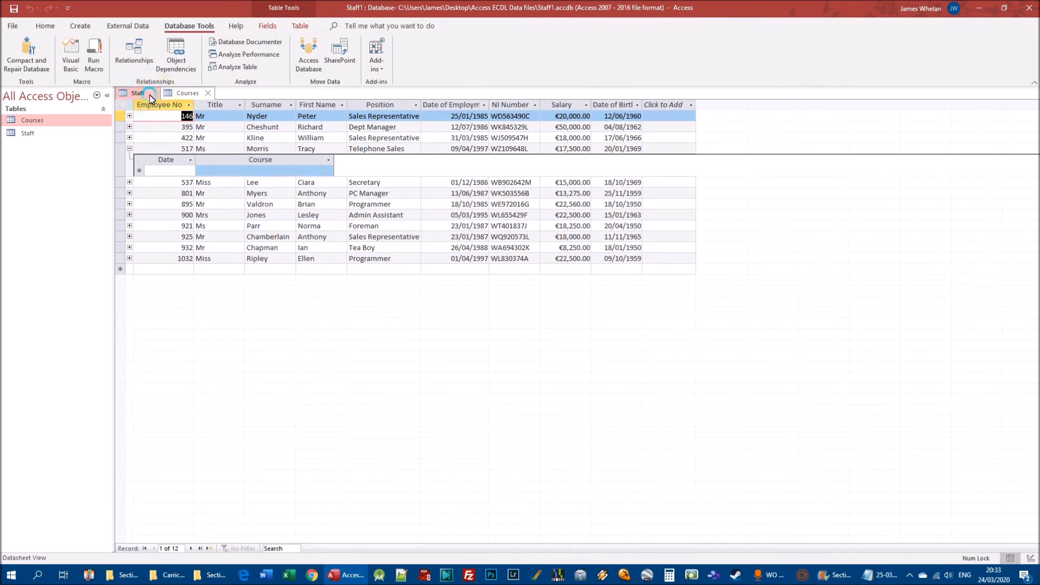
{"action": "left_click", "coordinate": [182, 93]}
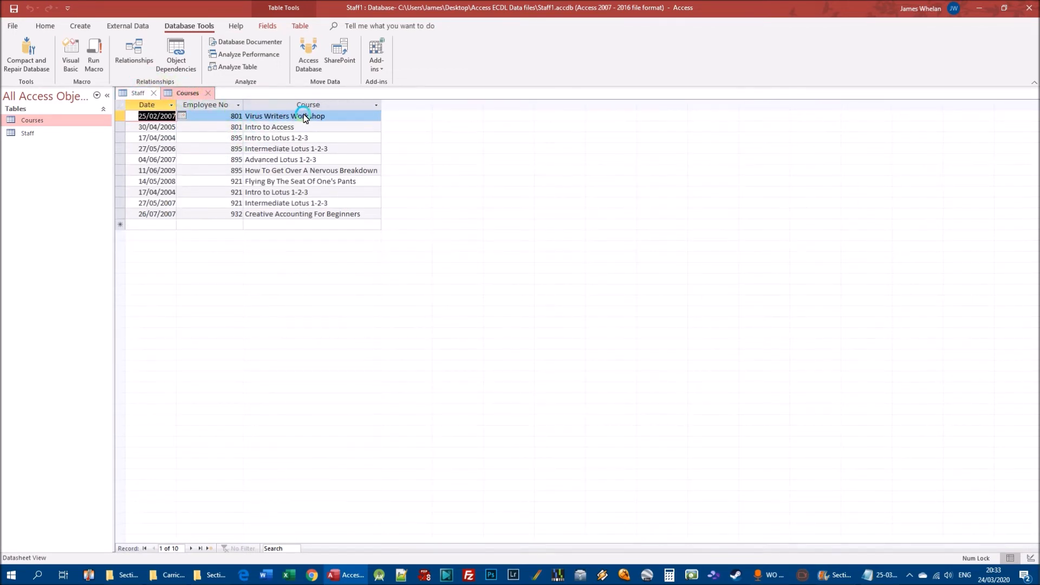
{"action": "key", "text": "Tab"}
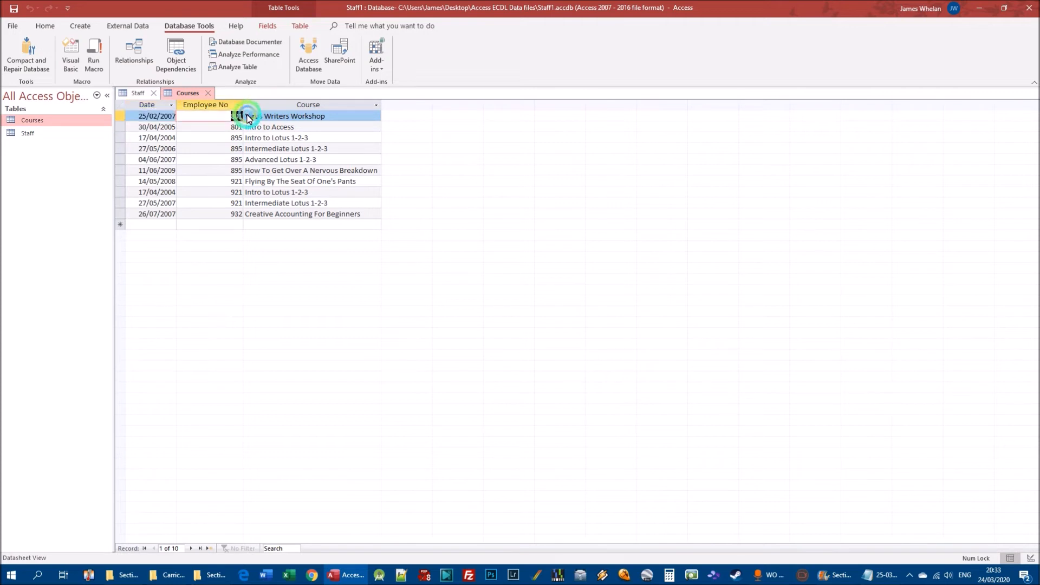
{"action": "left_click", "coordinate": [138, 93]}
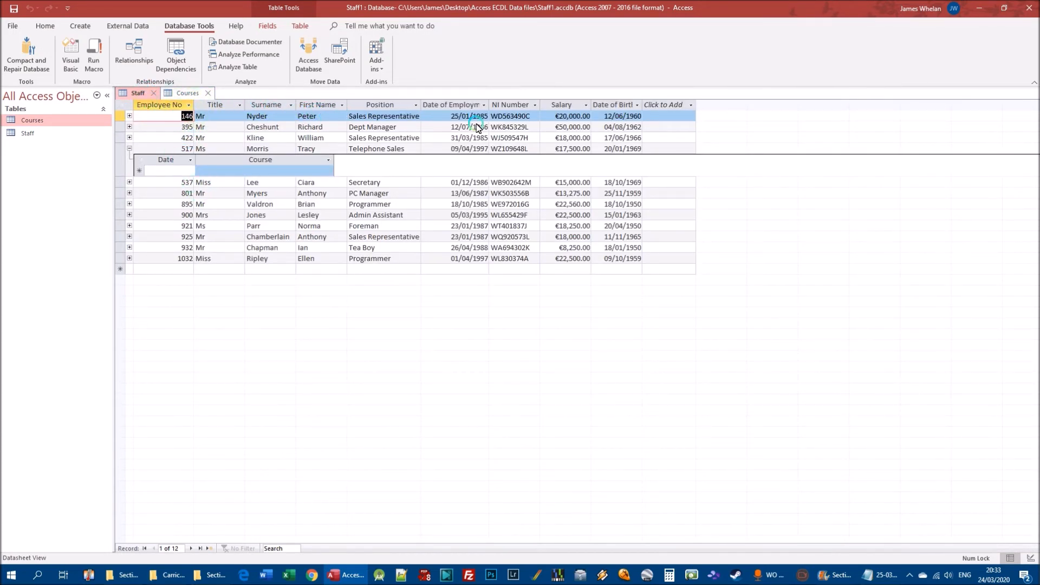
{"action": "left_click", "coordinate": [183, 93]}
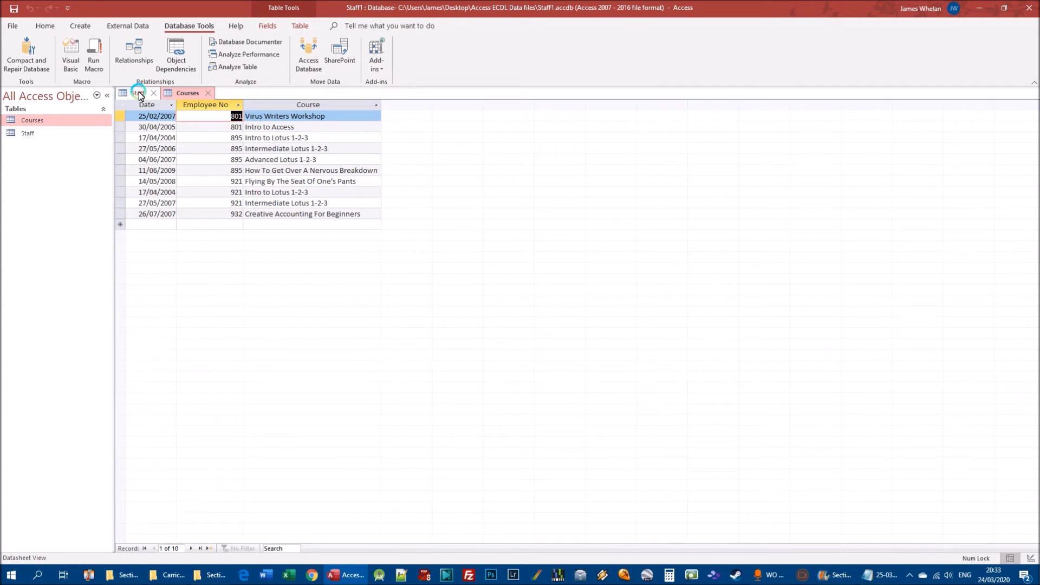
Show the Staff table in Design view to examine its Employee No primary key.
{"action": "double_click", "coordinate": [28, 133]}
{"action": "right_click", "coordinate": [29, 136]}
{"action": "left_click", "coordinate": [62, 153]}
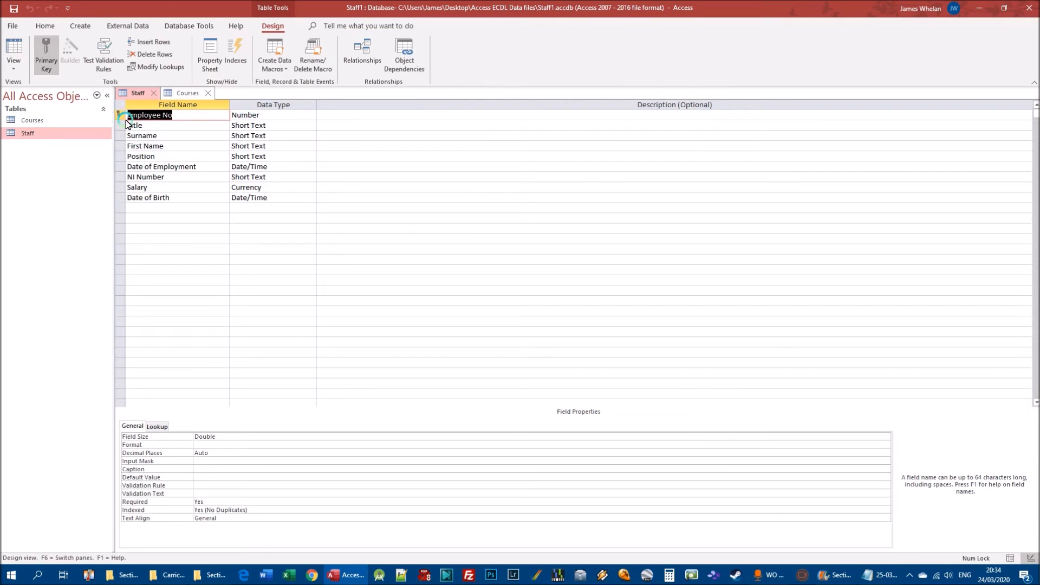
Show the Courses table in Design view and compare its Employee No field and data type with the Staff design.
{"action": "double_click", "coordinate": [37, 122]}
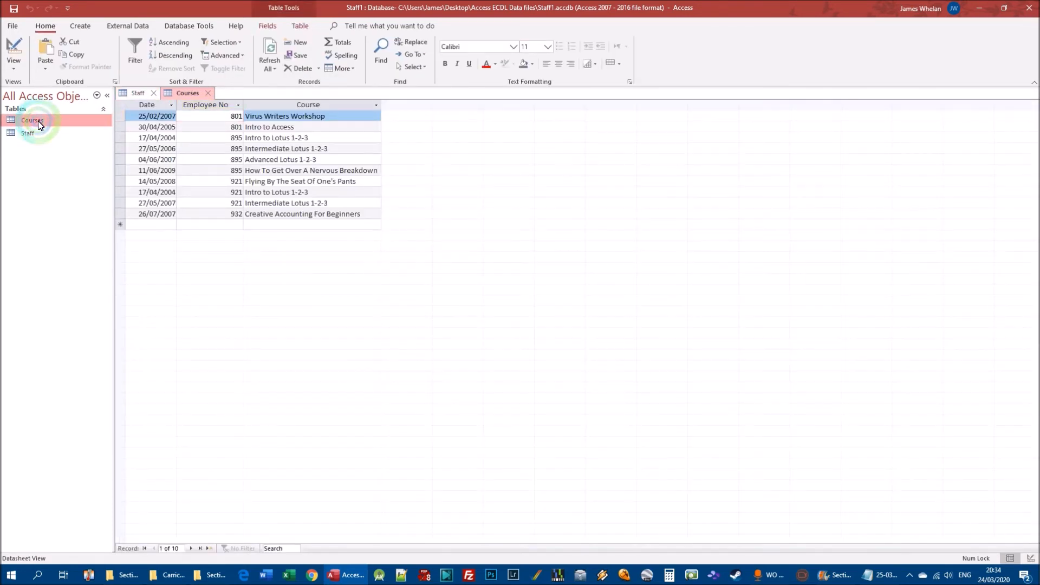
{"action": "right_click", "coordinate": [39, 125]}
{"action": "left_click", "coordinate": [73, 142]}
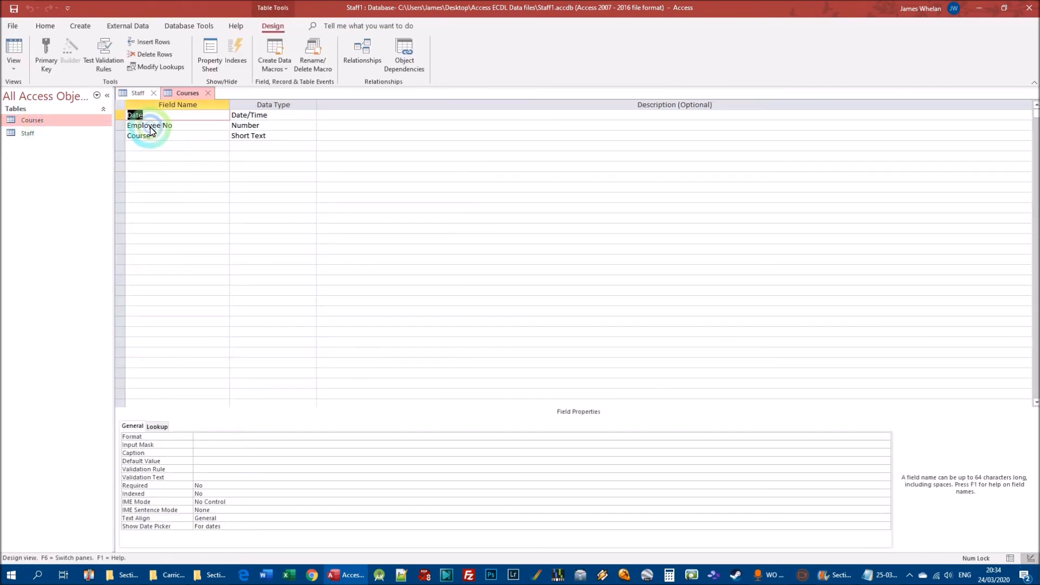
{"action": "left_click", "coordinate": [163, 126]}
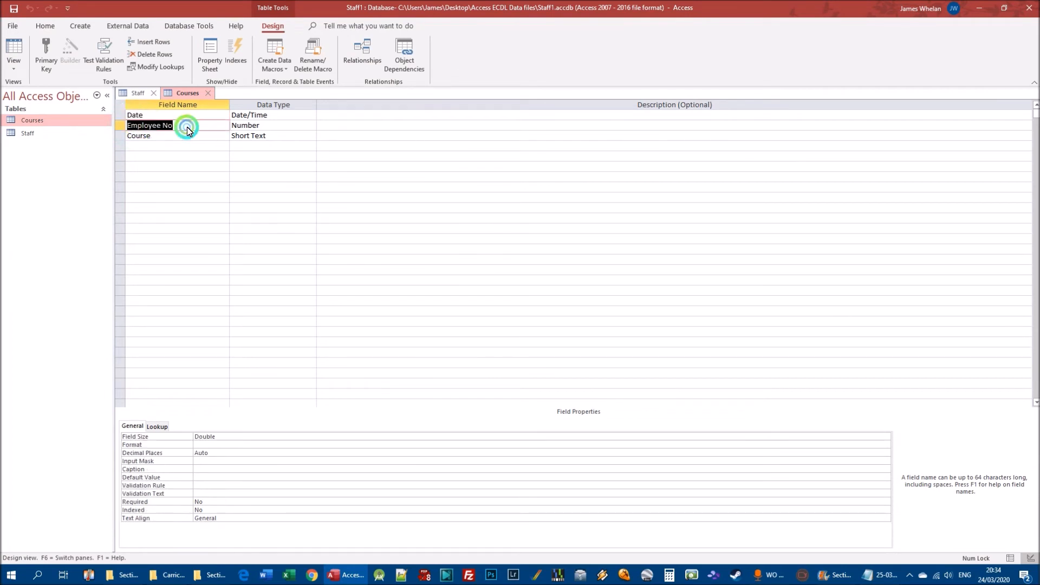
{"action": "left_click", "coordinate": [268, 127]}
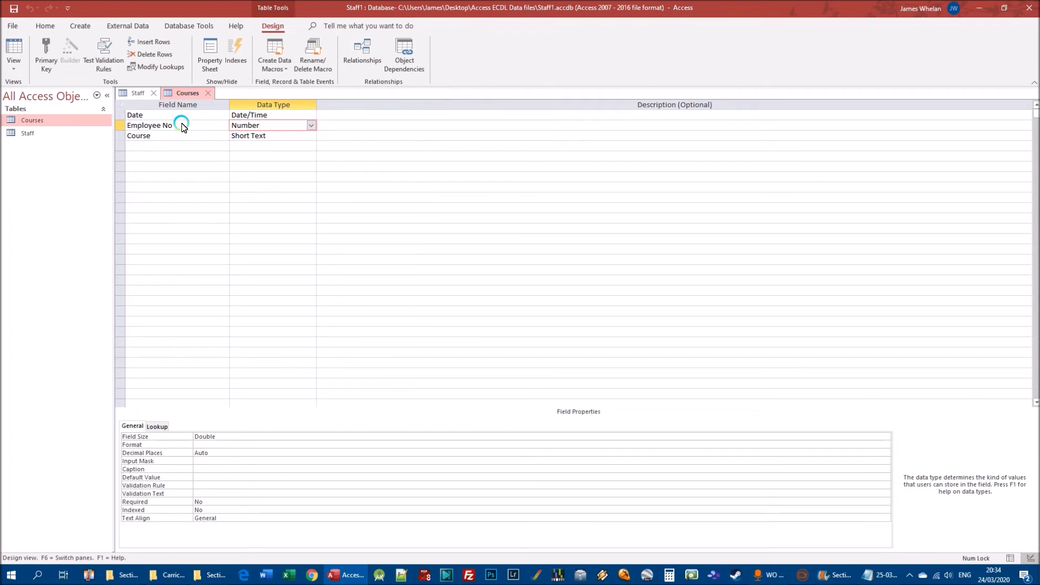
{"action": "left_click", "coordinate": [137, 93]}
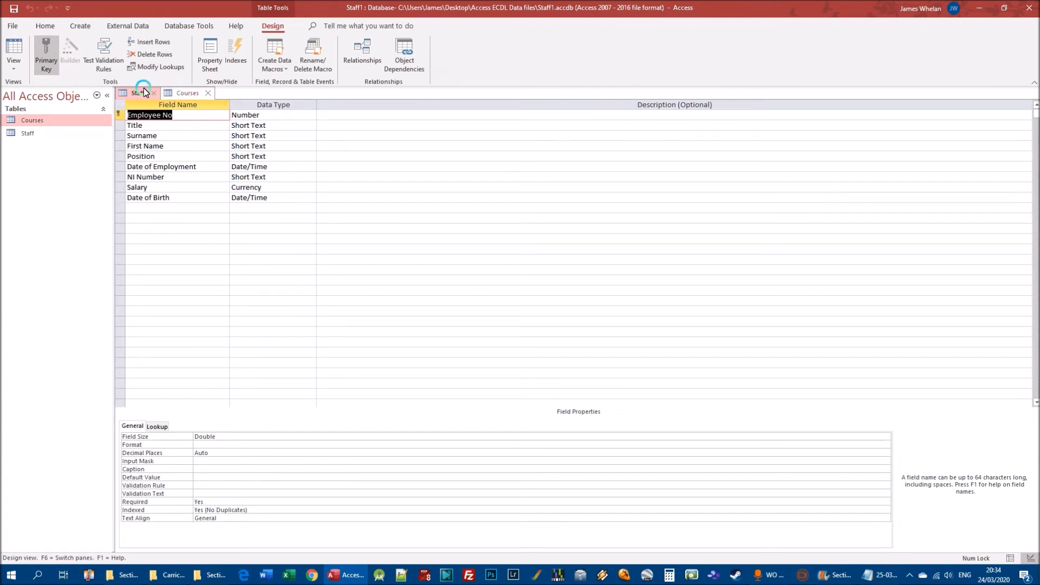
Open the Cia database from the Access ECDL Data files folder, discarding the layout changes to the Staff table.
{"action": "left_click", "coordinate": [15, 27]}
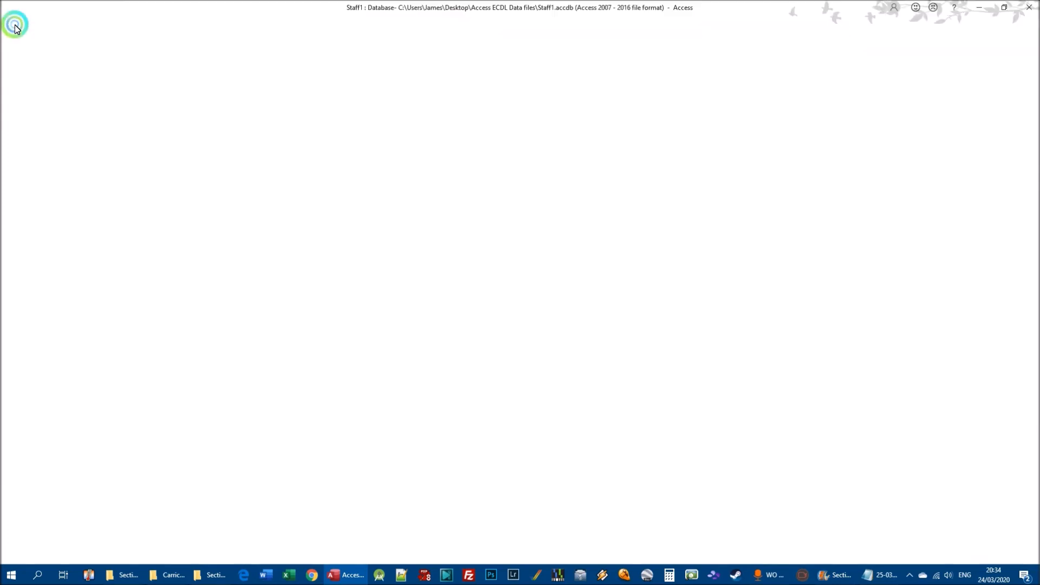
{"action": "left_click", "coordinate": [31, 95]}
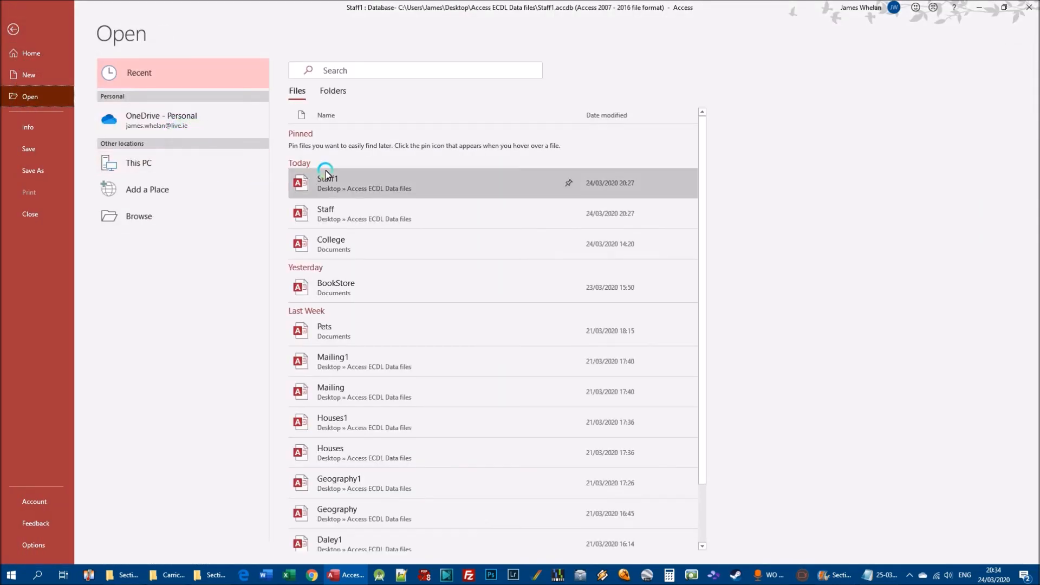
{"action": "left_click", "coordinate": [130, 220]}
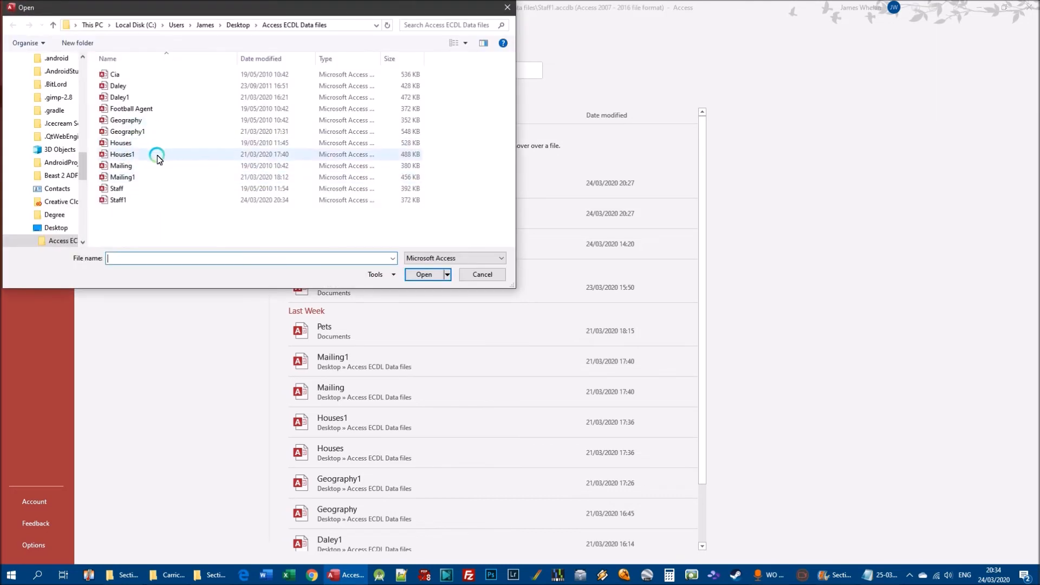
{"action": "double_click", "coordinate": [134, 74]}
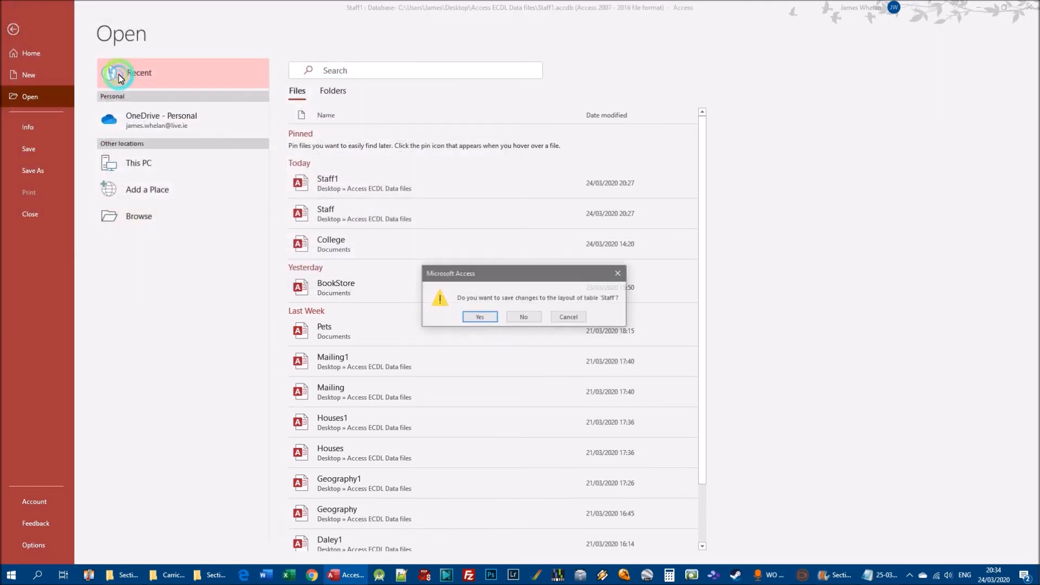
{"action": "left_click", "coordinate": [523, 317]}
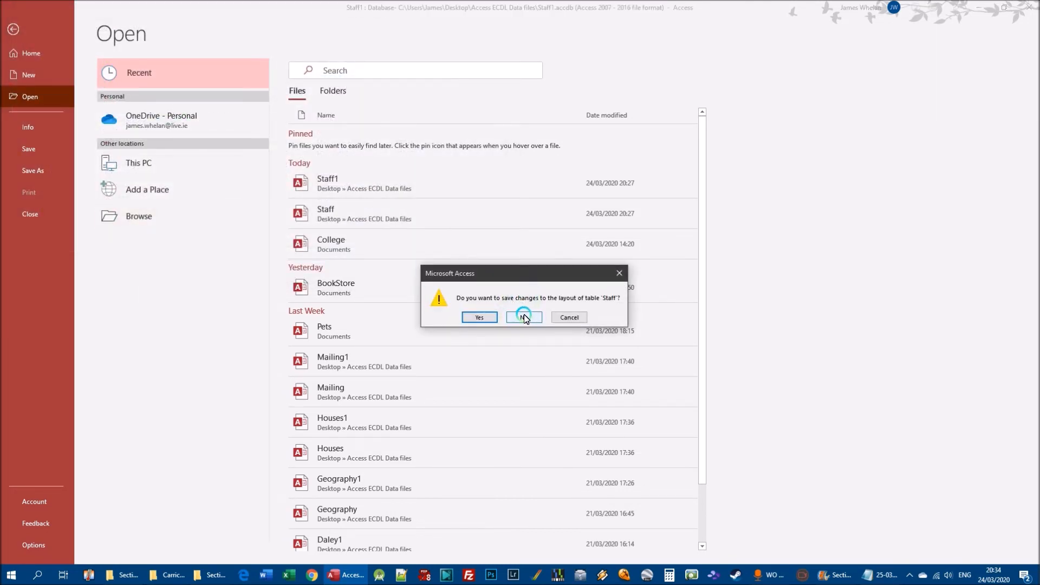
{"action": "left_click", "coordinate": [523, 317]}
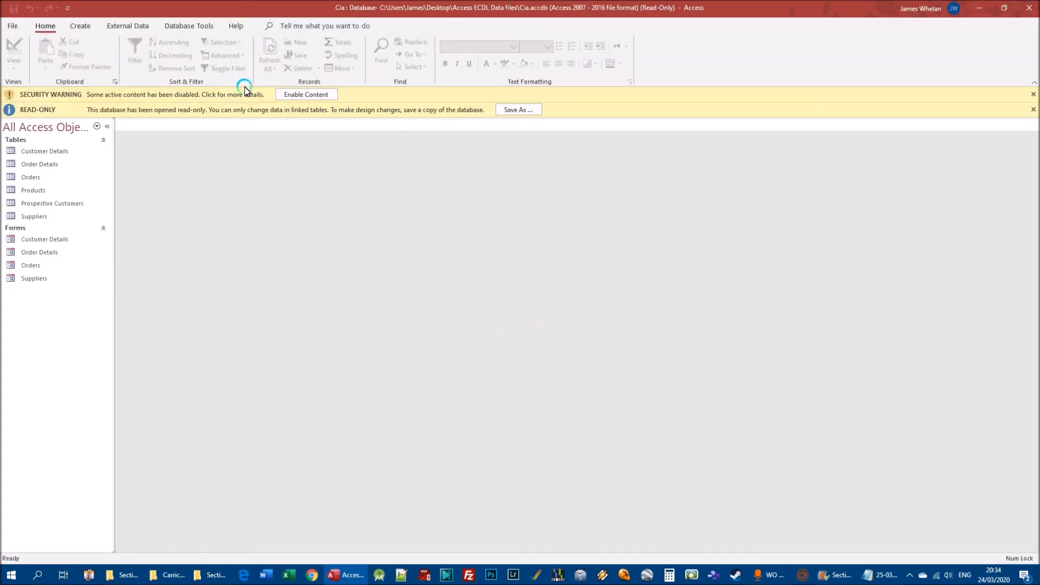
Save a copy of the read-only Cia database as Cia1 in the same folder, enabling its active content.
{"action": "left_click", "coordinate": [307, 95]}
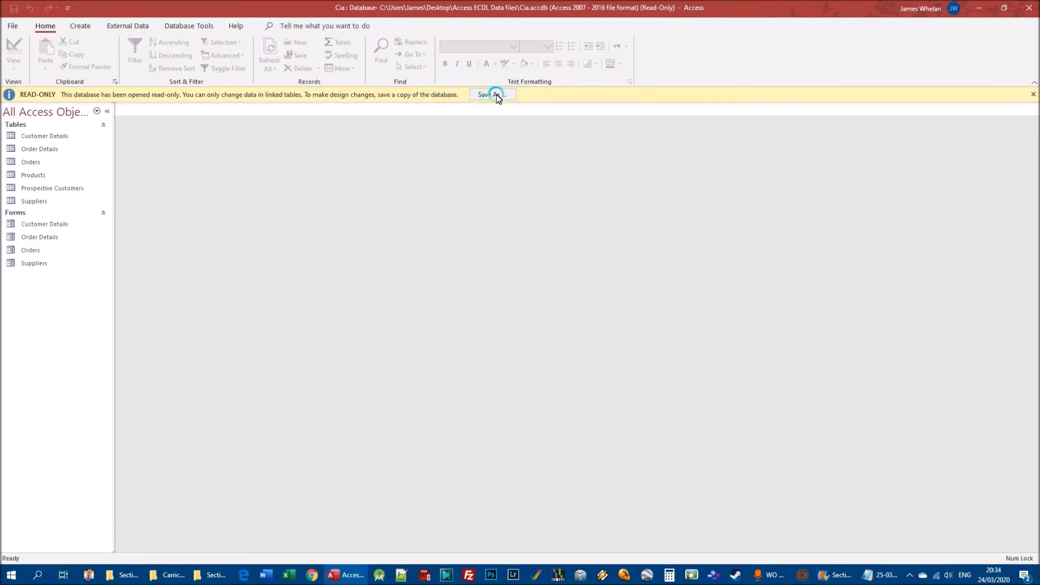
{"action": "left_click", "coordinate": [496, 96]}
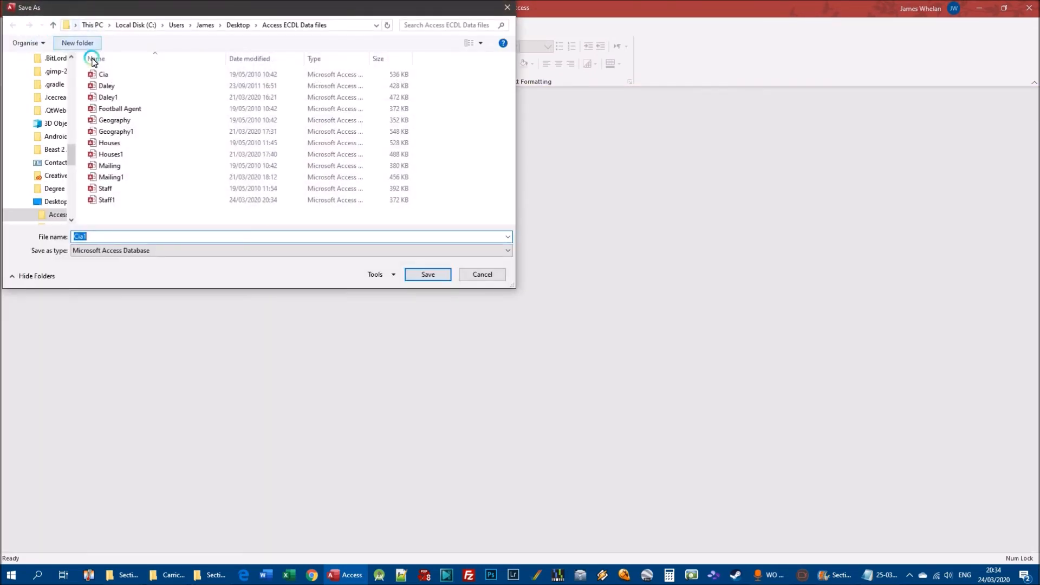
{"action": "left_click", "coordinate": [429, 274]}
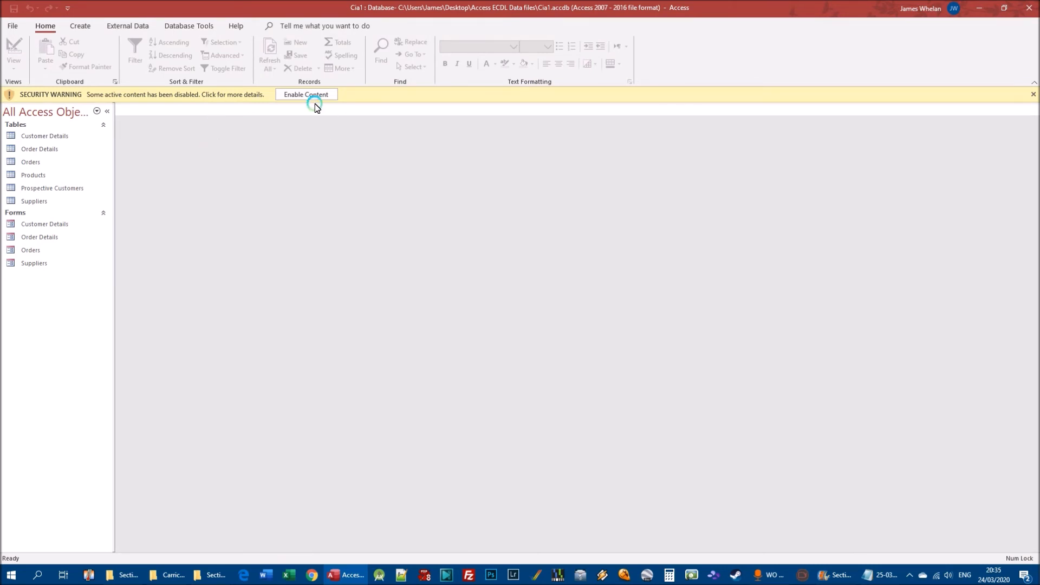
{"action": "left_click", "coordinate": [295, 95]}
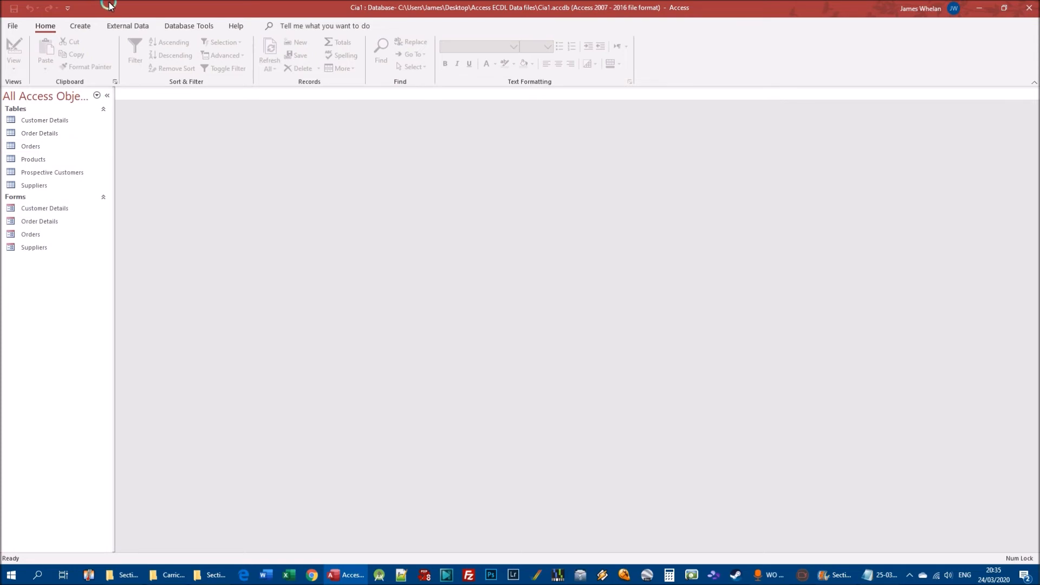
Open the Relationships window and add the Customer Details and Orders tables to its layout.
{"action": "left_click", "coordinate": [175, 27]}
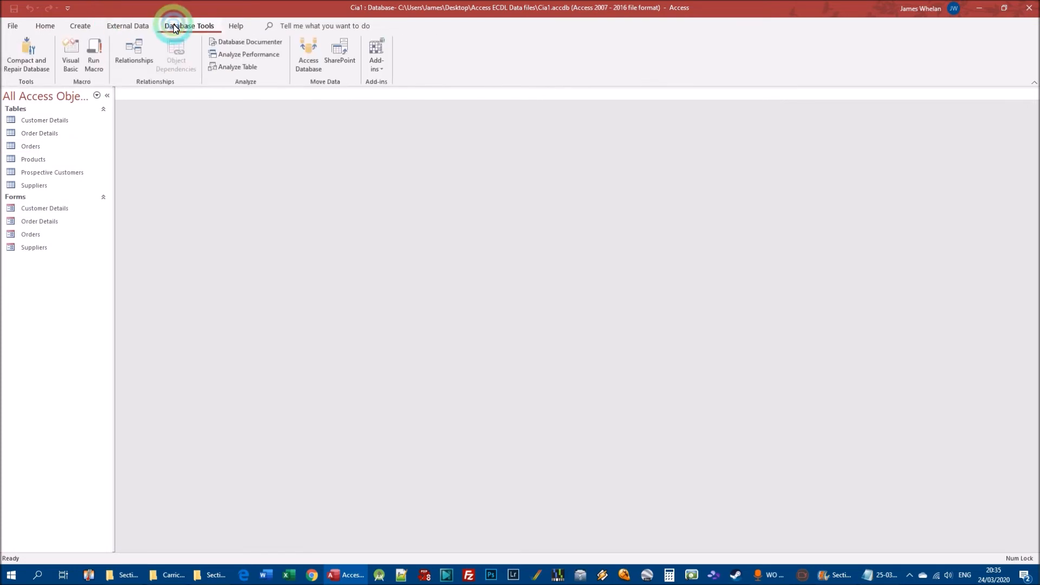
{"action": "left_click", "coordinate": [135, 50]}
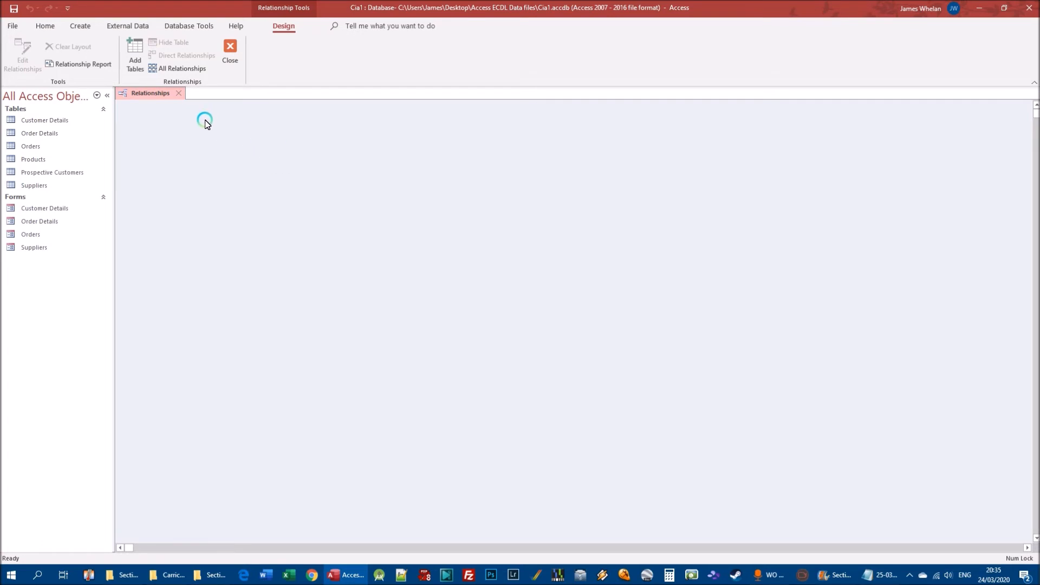
{"action": "left_click", "coordinate": [136, 49]}
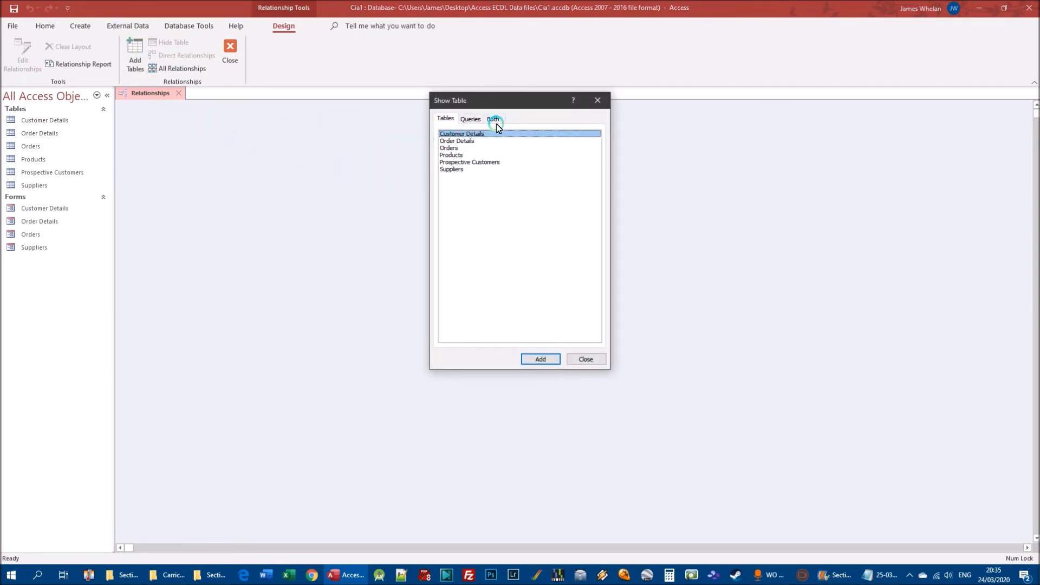
{"action": "left_click_drag", "start_coordinate": [484, 101], "coordinate": [484, 101]}
{"action": "left_click_drag", "start_coordinate": [474, 100], "coordinate": [336, 134]}
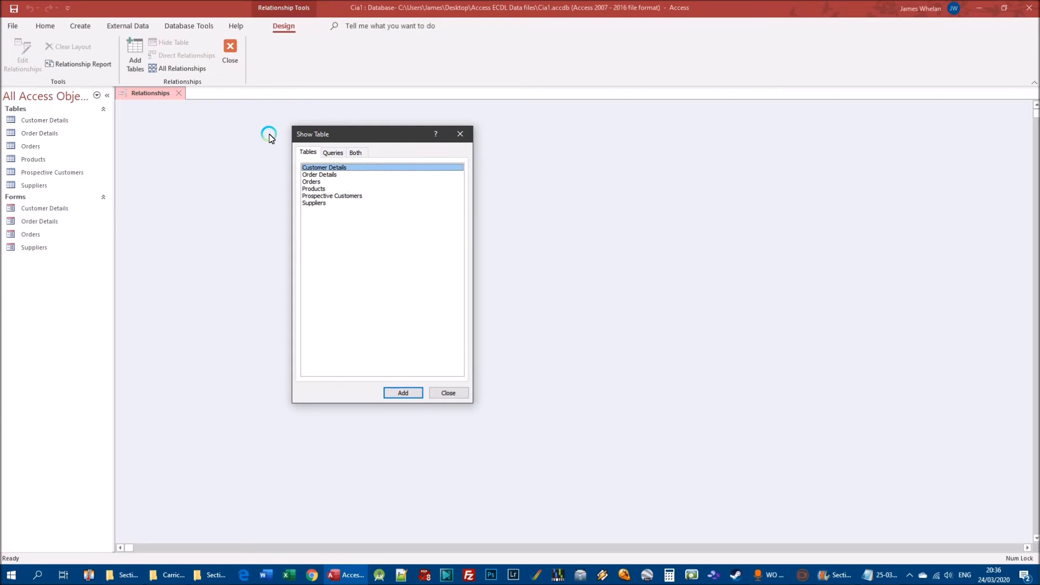
{"action": "left_click", "coordinate": [321, 170]}
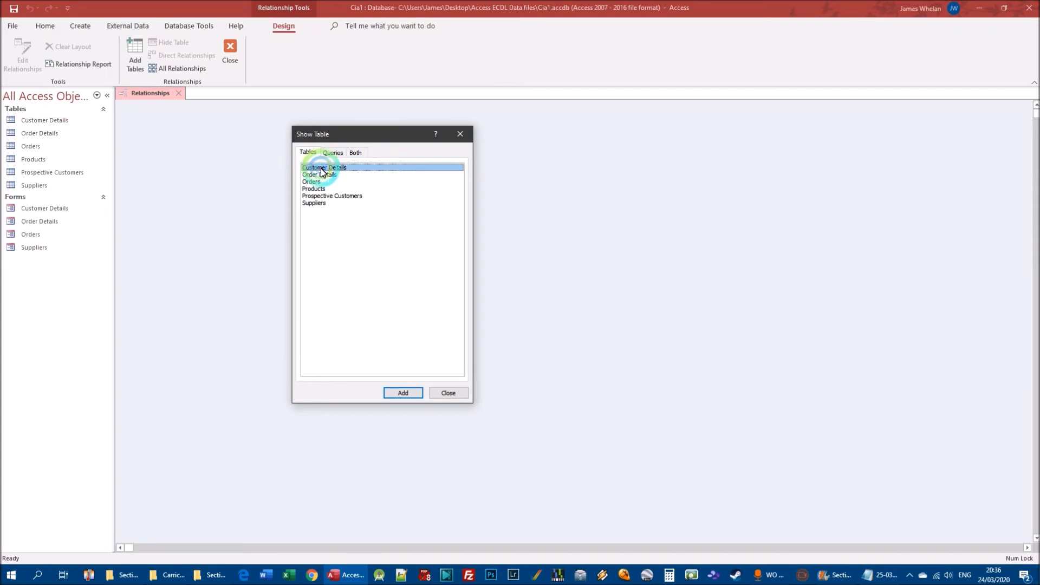
{"action": "left_click", "coordinate": [401, 393]}
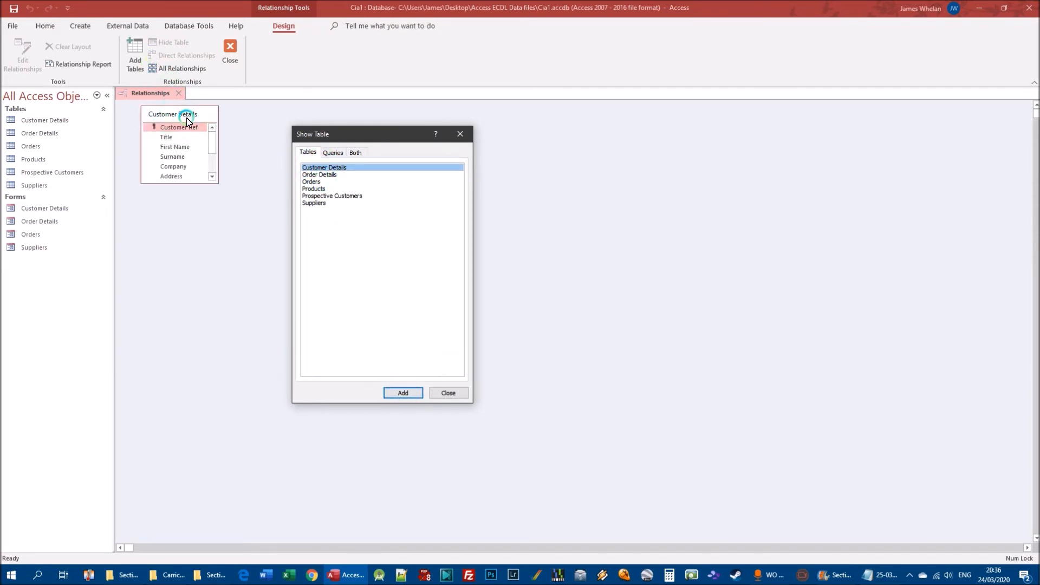
{"action": "left_click", "coordinate": [313, 182]}
{"action": "left_click", "coordinate": [416, 394]}
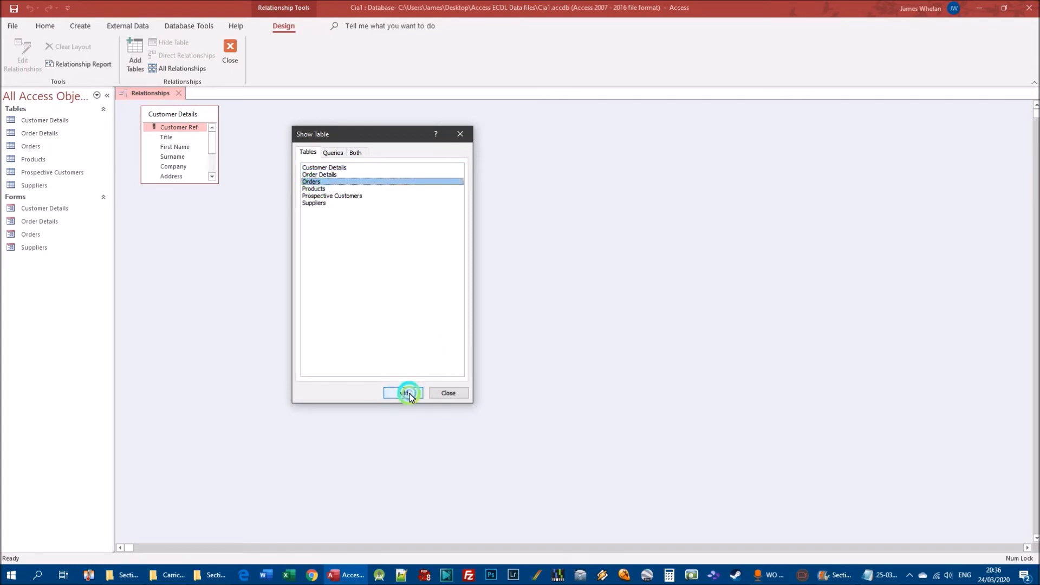
{"action": "left_click", "coordinate": [456, 394]}
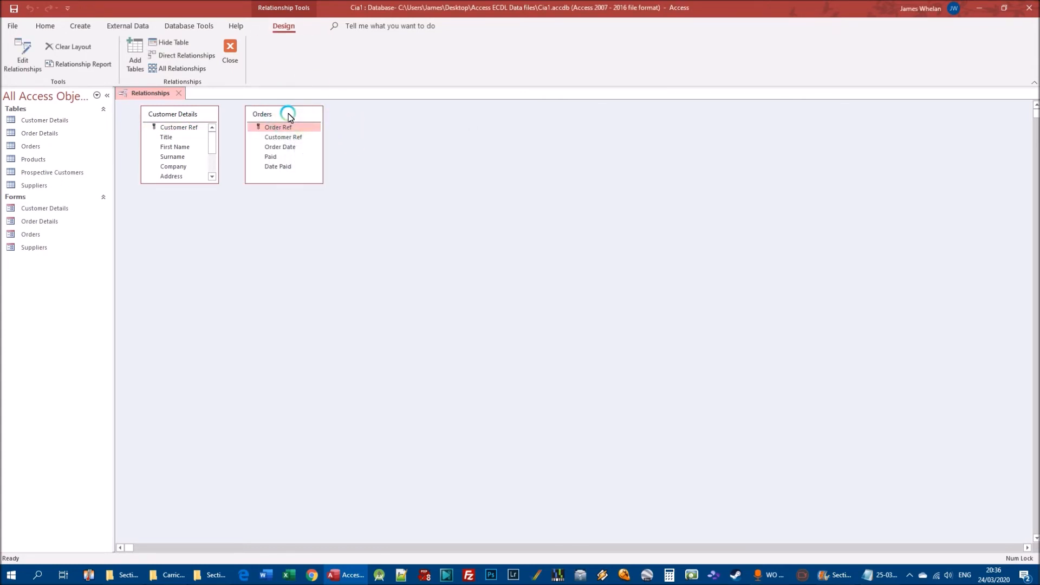
Rearrange the Customer Details and Orders tables in the relationships layout so a wide gap separates them.
{"action": "left_click_drag", "start_coordinate": [288, 117], "coordinate": [428, 134]}
{"action": "left_click_drag", "start_coordinate": [163, 114], "coordinate": [185, 129]}
{"action": "left_click_drag", "start_coordinate": [422, 136], "coordinate": [386, 141]}
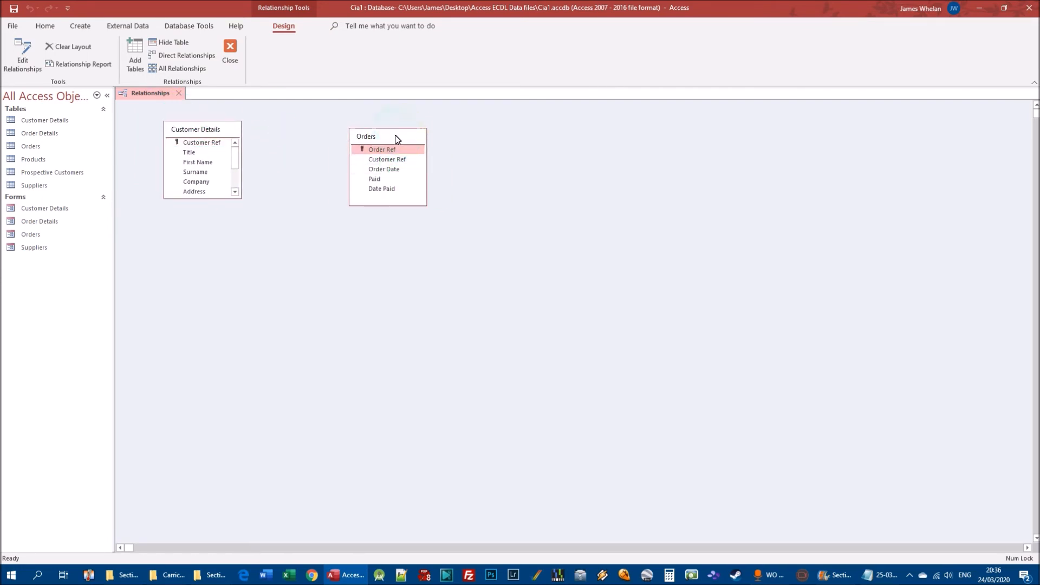
Link Customer Ref in Customer Details to Customer Ref in Orders, keeping the relationship settings dialog clear of both tables.
{"action": "left_click", "coordinate": [193, 144]}
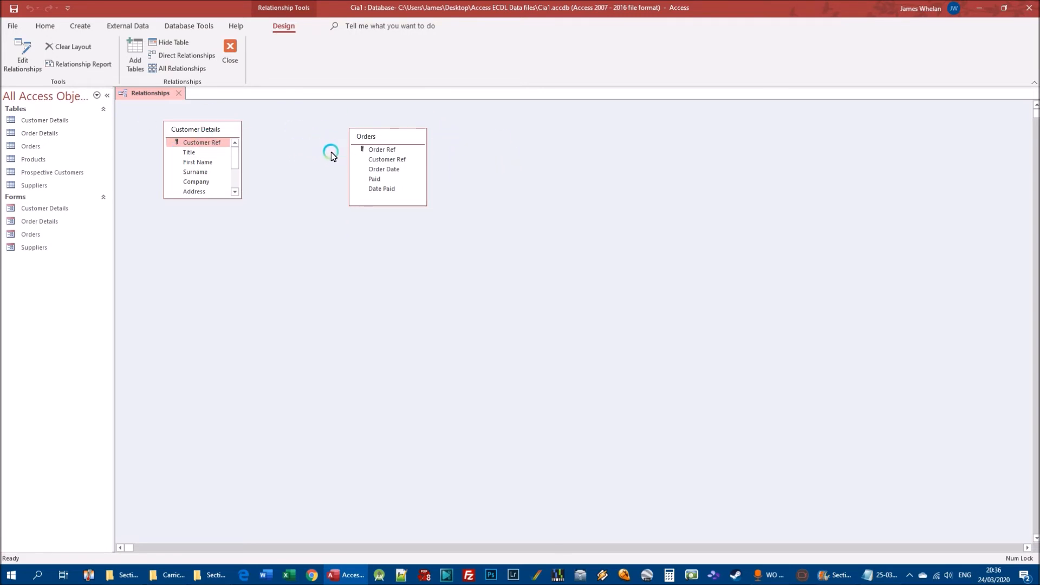
{"action": "left_click", "coordinate": [204, 143]}
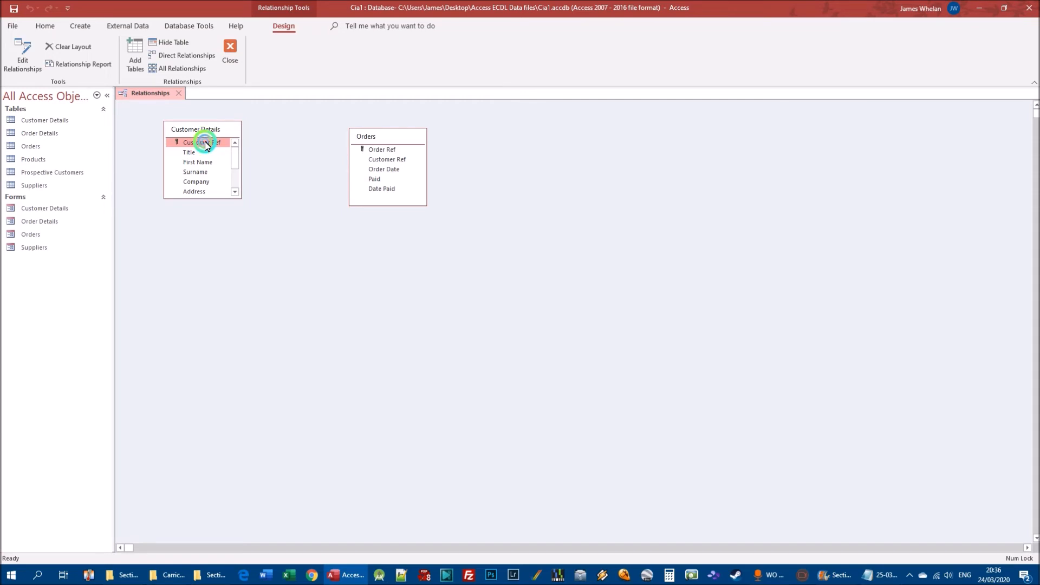
{"action": "left_click_drag", "start_coordinate": [205, 143], "coordinate": [394, 164]}
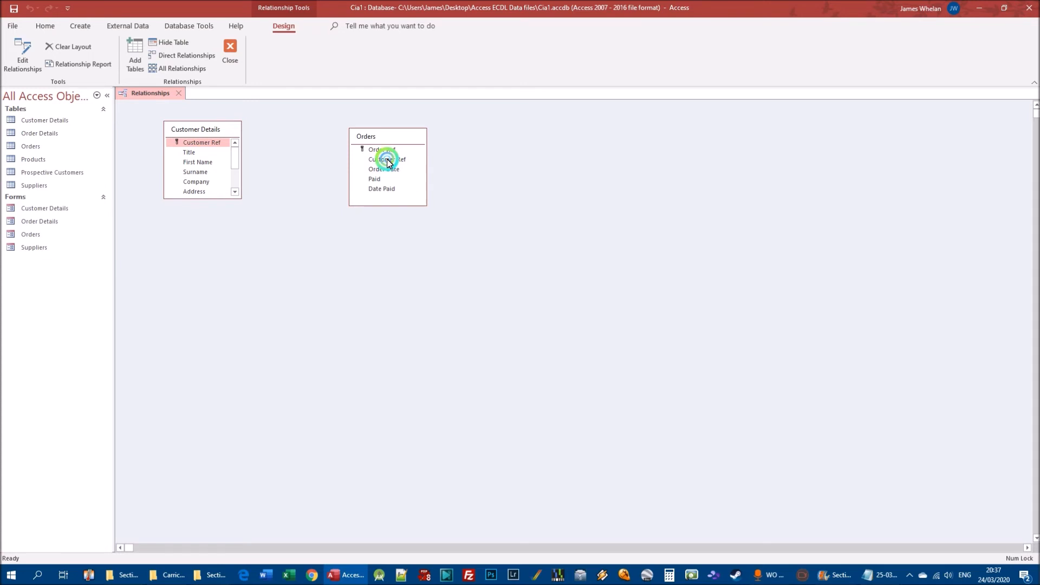
{"action": "left_click_drag", "start_coordinate": [478, 151], "coordinate": [235, 238]}
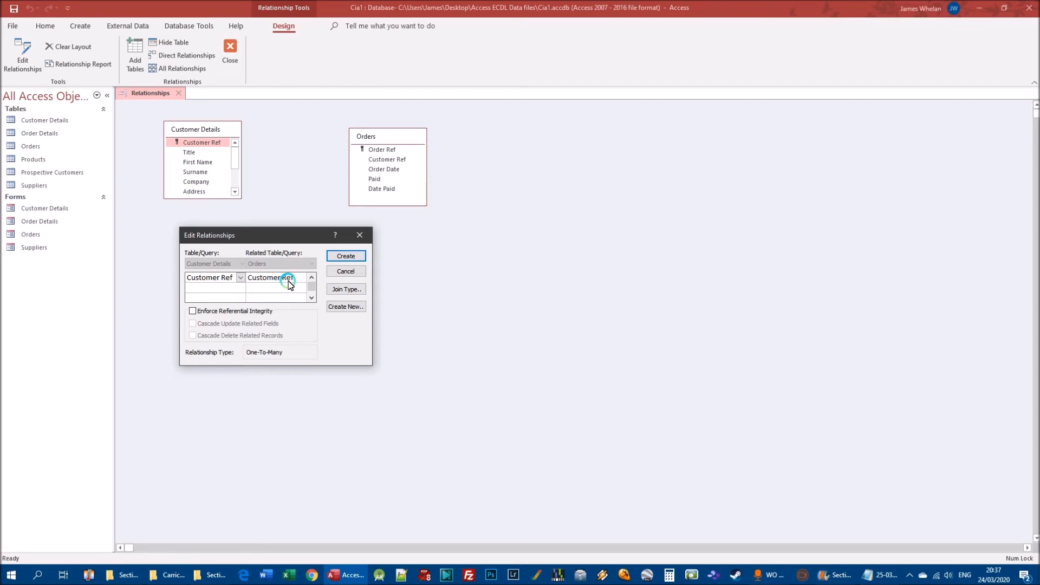
Create the one-to-many relationship with referential integrity enforced, cascading updates to related fields and deletes to related records.
{"action": "left_click", "coordinate": [242, 312]}
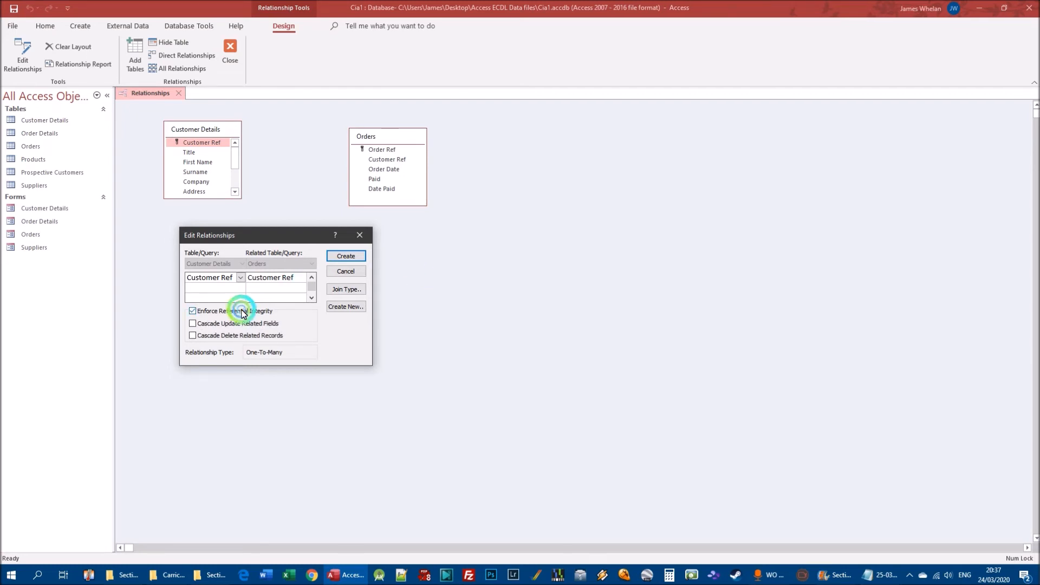
{"action": "left_click", "coordinate": [238, 325]}
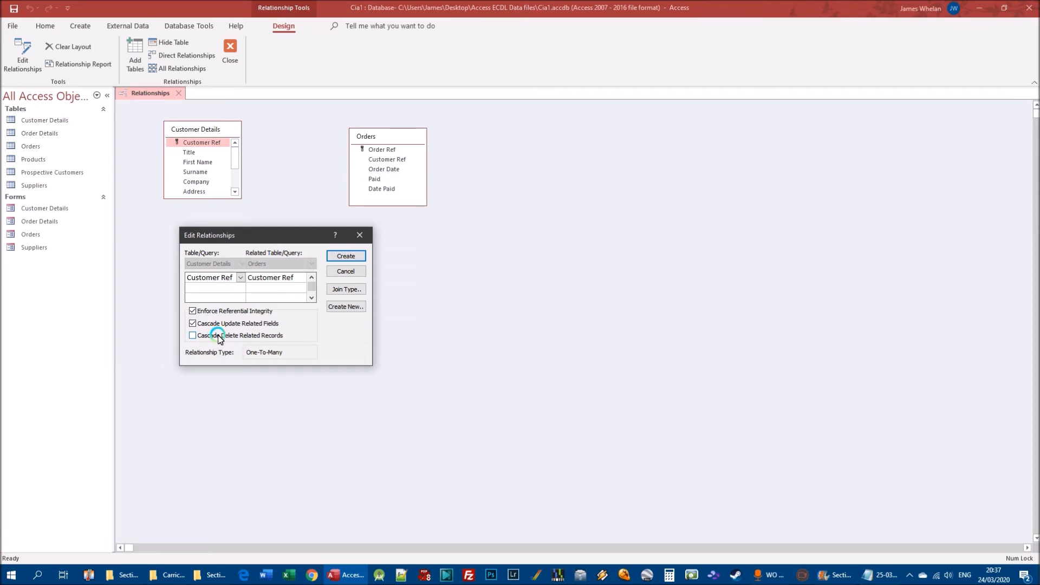
{"action": "left_click", "coordinate": [220, 336]}
{"action": "left_click", "coordinate": [341, 259]}
Move the Orders table farther from Customer Details so the relationship line between them is longer.
{"action": "left_click", "coordinate": [407, 146]}
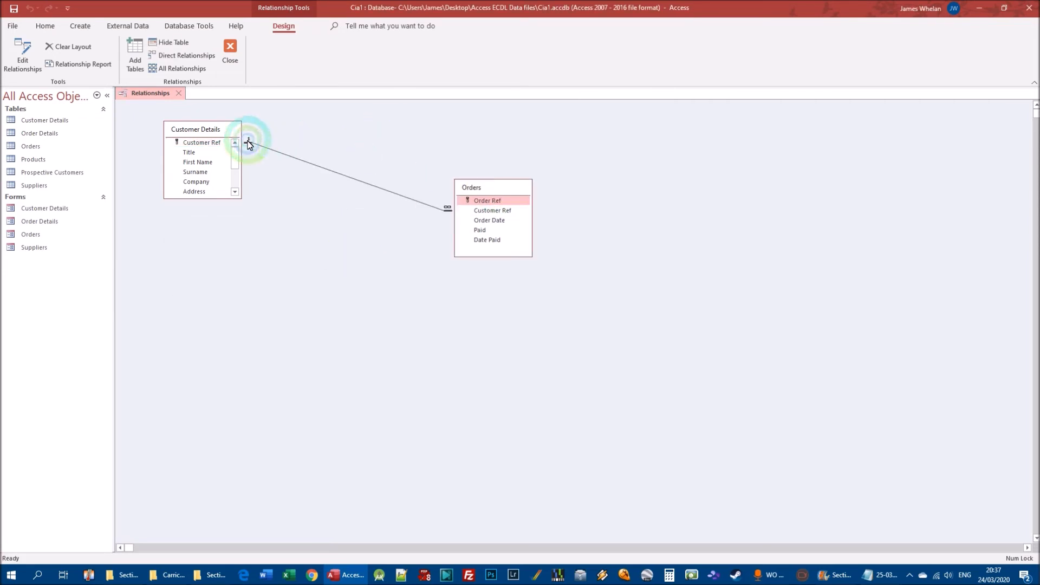
{"action": "left_click", "coordinate": [481, 204]}
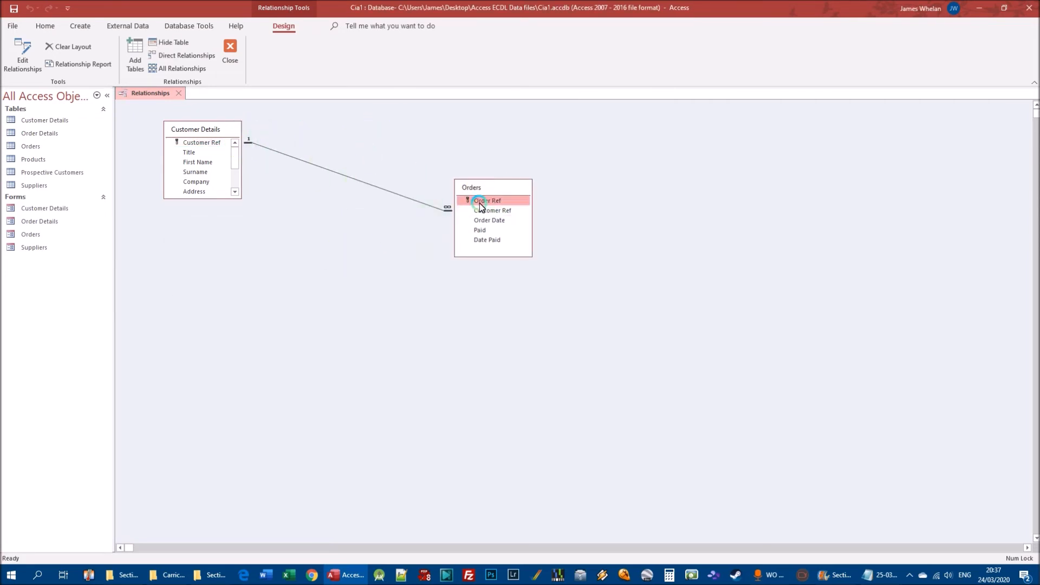
{"action": "left_click", "coordinate": [343, 183]}
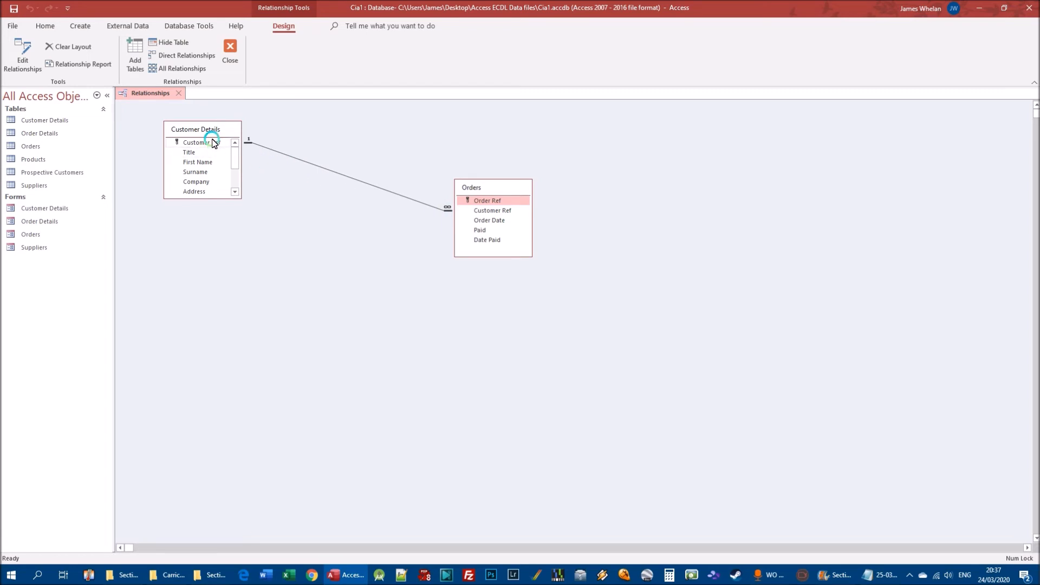
{"action": "left_click", "coordinate": [460, 206]}
Open the Orders table and widen its Customer Ref column to show the full heading.
{"action": "double_click", "coordinate": [36, 146]}
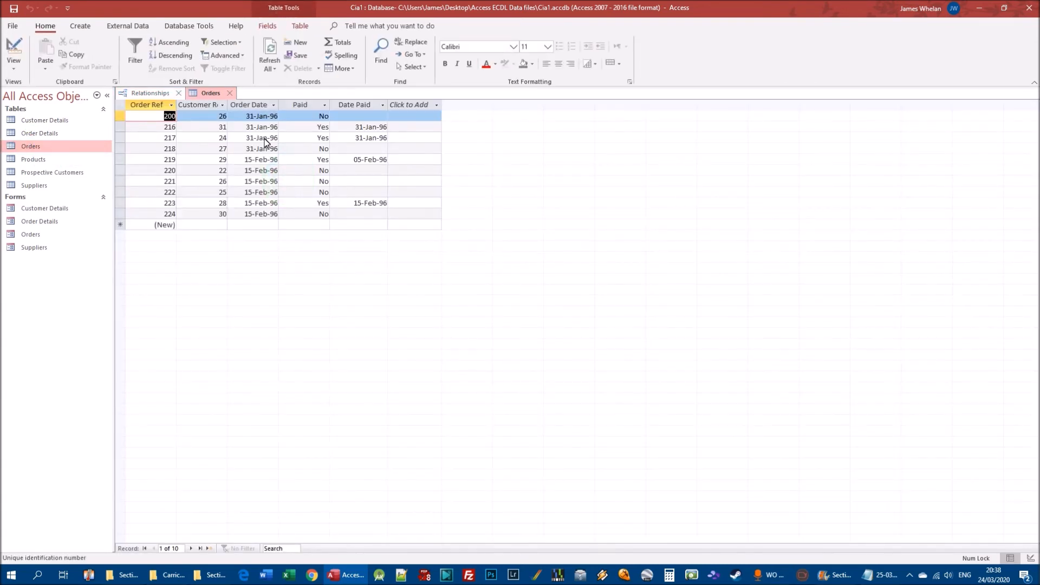
{"action": "left_click", "coordinate": [227, 106]}
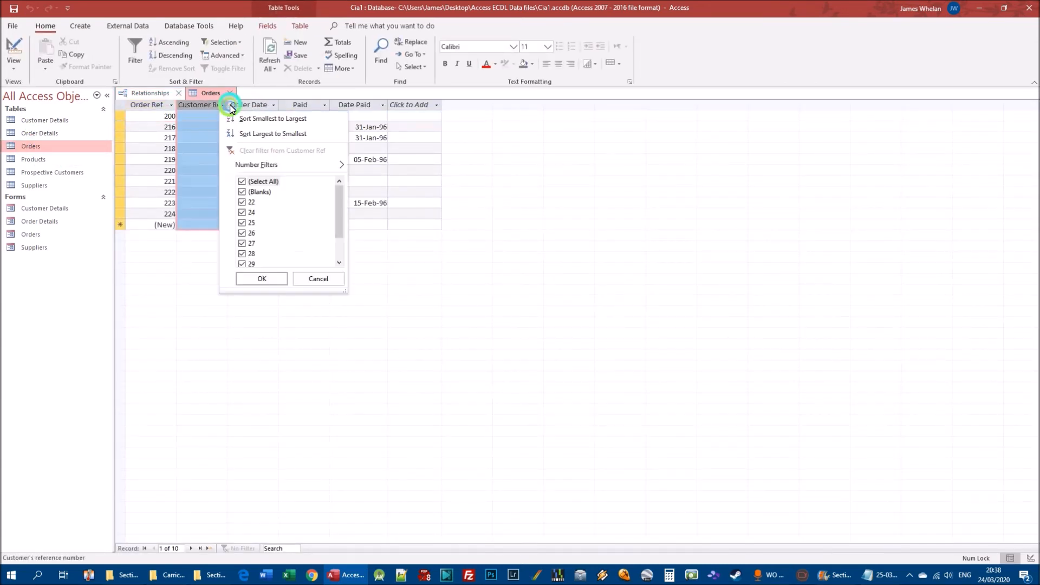
{"action": "left_click", "coordinate": [316, 276]}
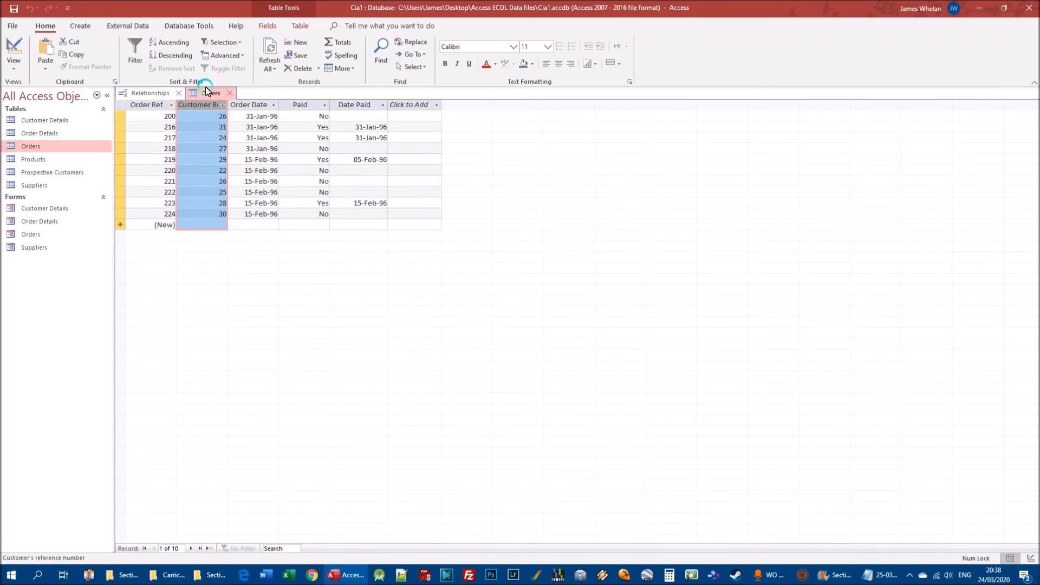
{"action": "left_click_drag", "start_coordinate": [228, 105], "coordinate": [268, 111]}
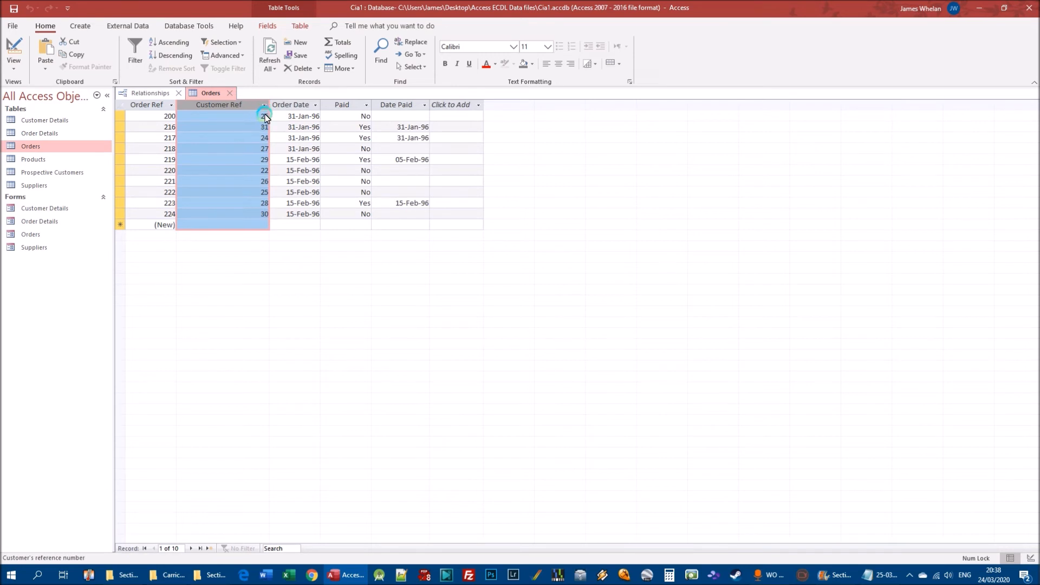
Open the Customer Details table and compare the Fish 'n' Things customer record with the Customer Ref values in Orders.
{"action": "double_click", "coordinate": [50, 121]}
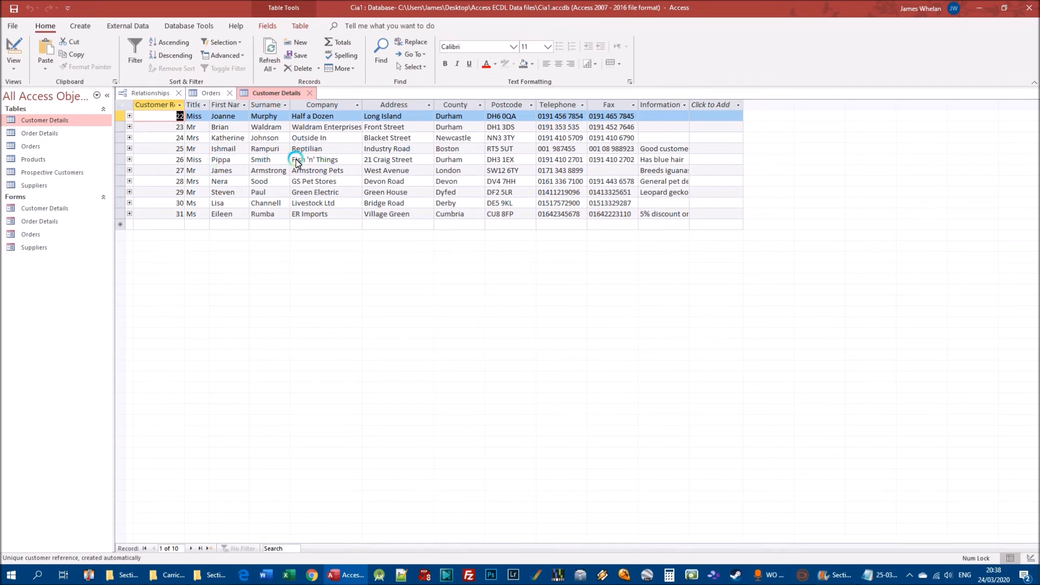
{"action": "left_click_drag", "start_coordinate": [297, 161], "coordinate": [534, 159]}
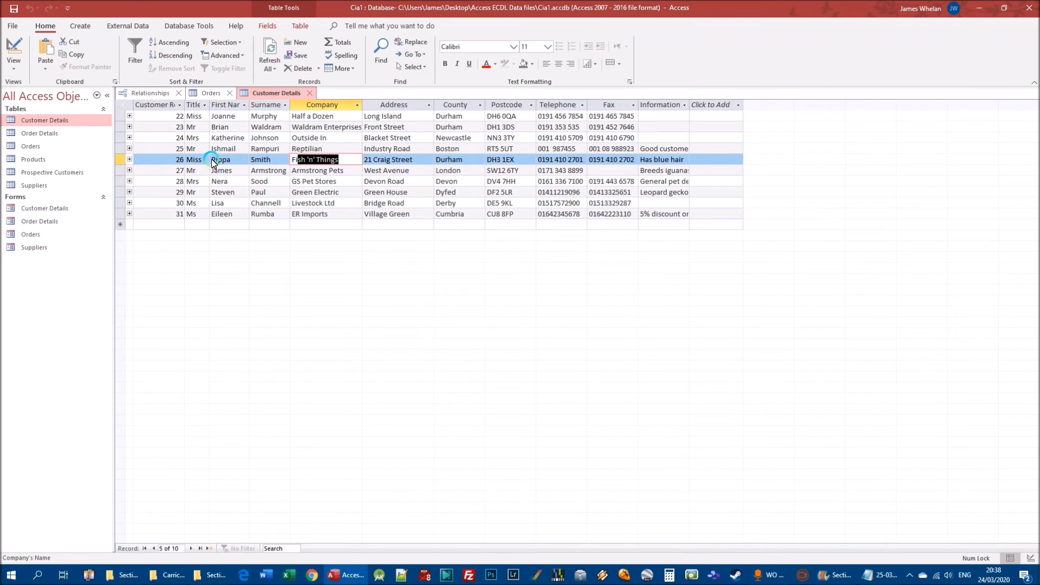
{"action": "left_click", "coordinate": [210, 93]}
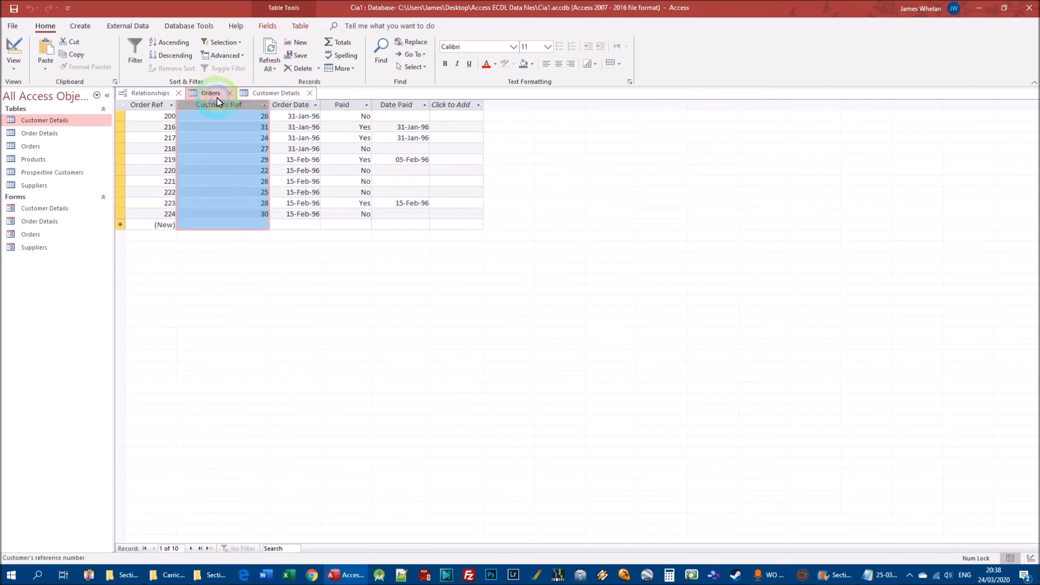
{"action": "left_click", "coordinate": [277, 171]}
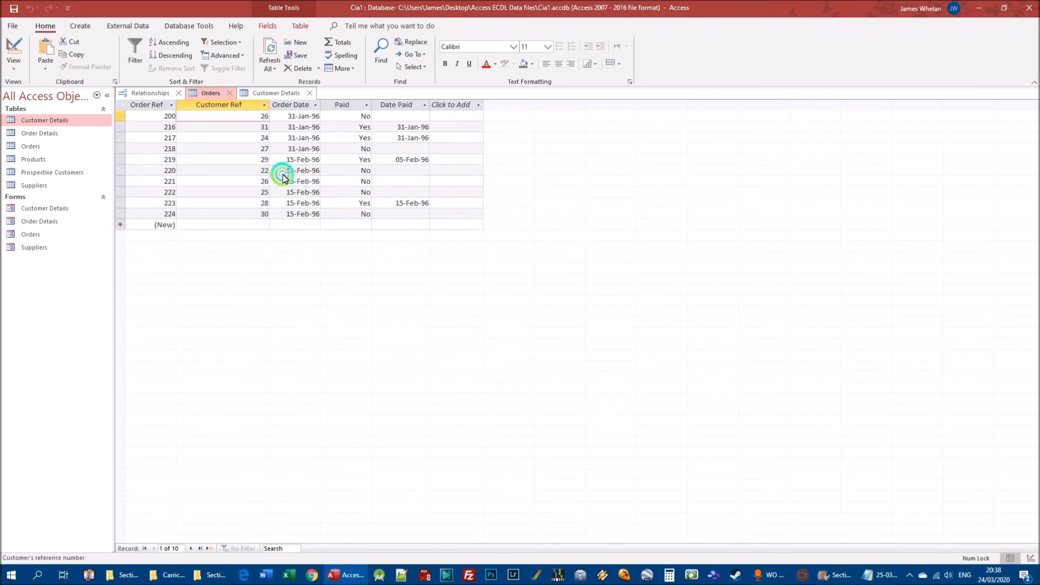
{"action": "left_click", "coordinate": [121, 116]}
{"action": "right_click", "coordinate": [121, 116]}
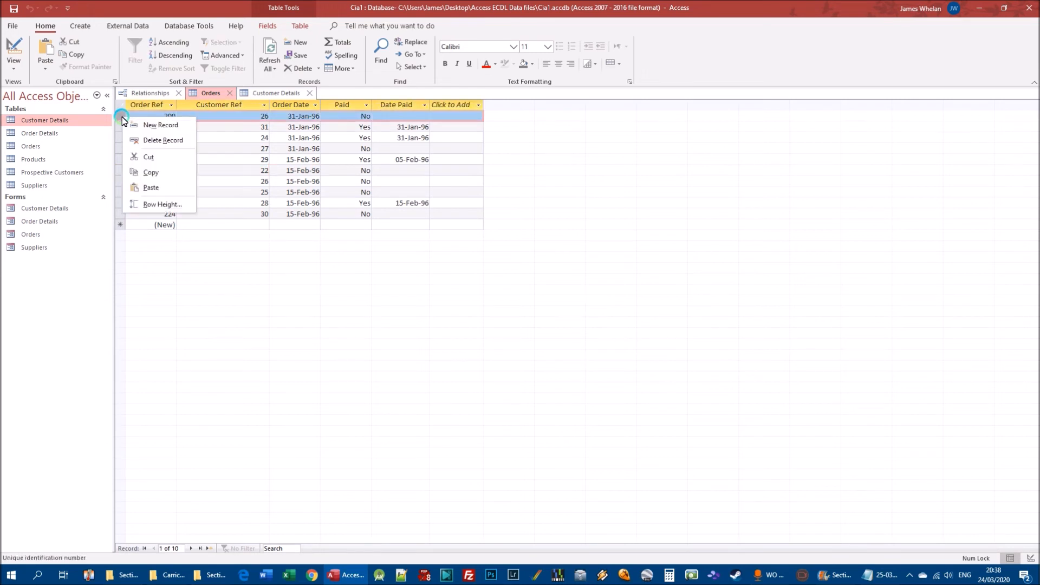
Expand and collapse the orders linked to Fish 'n' Things, and locate that customer's matching records in Orders.
{"action": "left_click", "coordinate": [274, 93]}
{"action": "left_click", "coordinate": [129, 159]}
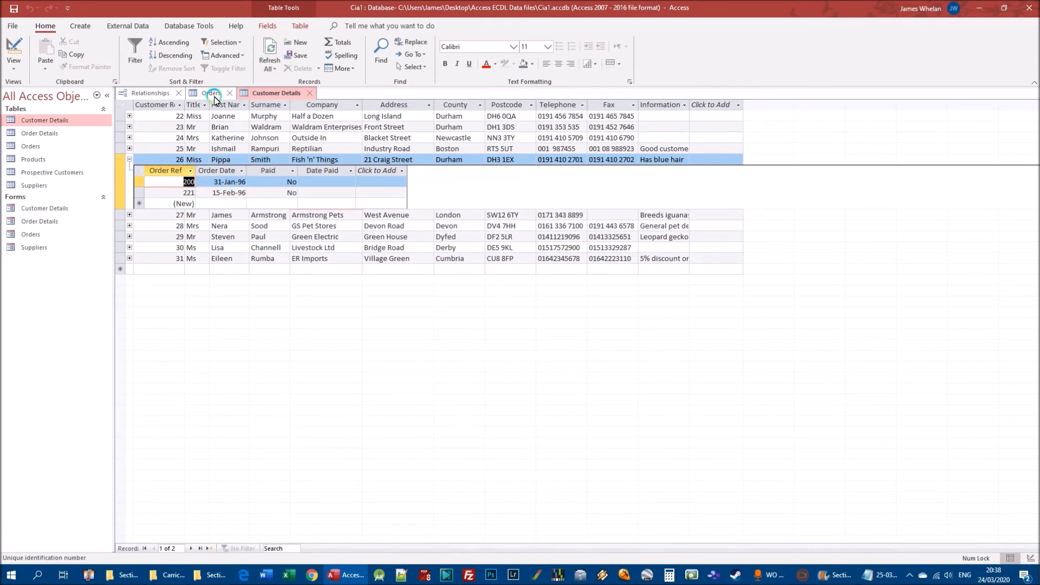
{"action": "left_click", "coordinate": [129, 160]}
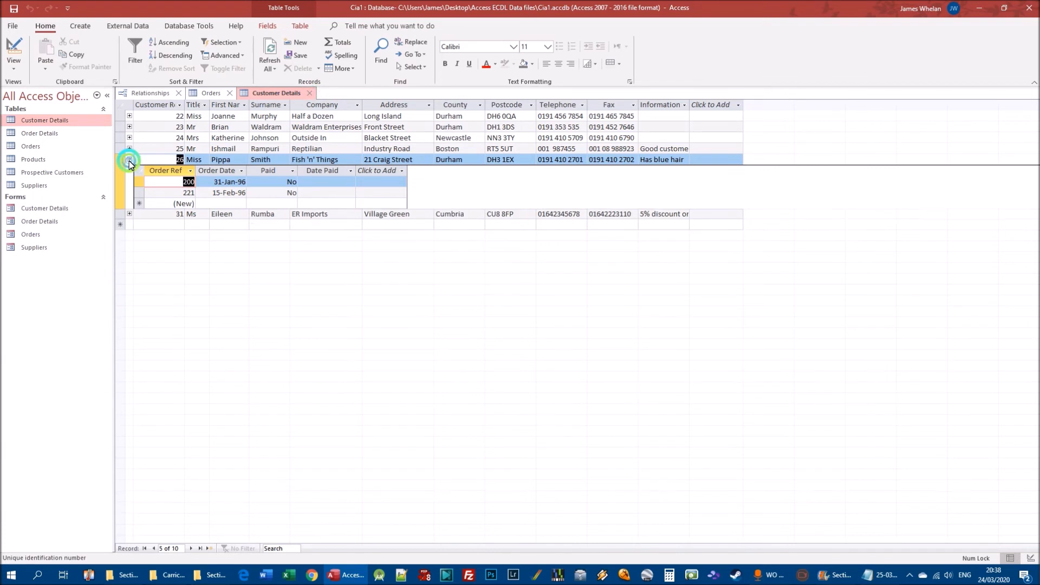
{"action": "left_click", "coordinate": [208, 93]}
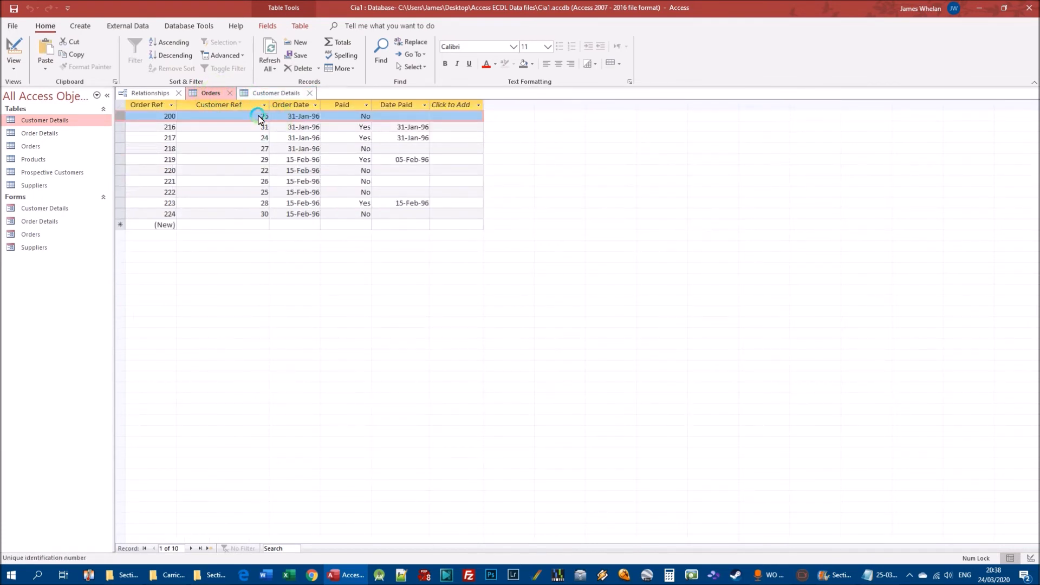
{"action": "left_click", "coordinate": [261, 184]}
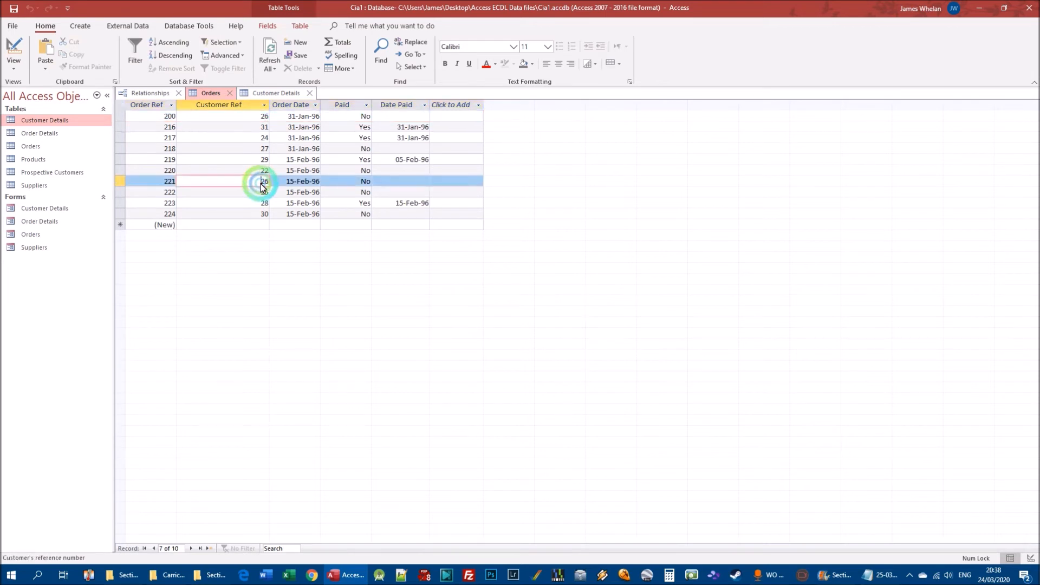
Delete the first record from the Orders table.
{"action": "left_click", "coordinate": [122, 118]}
{"action": "right_click", "coordinate": [122, 118]}
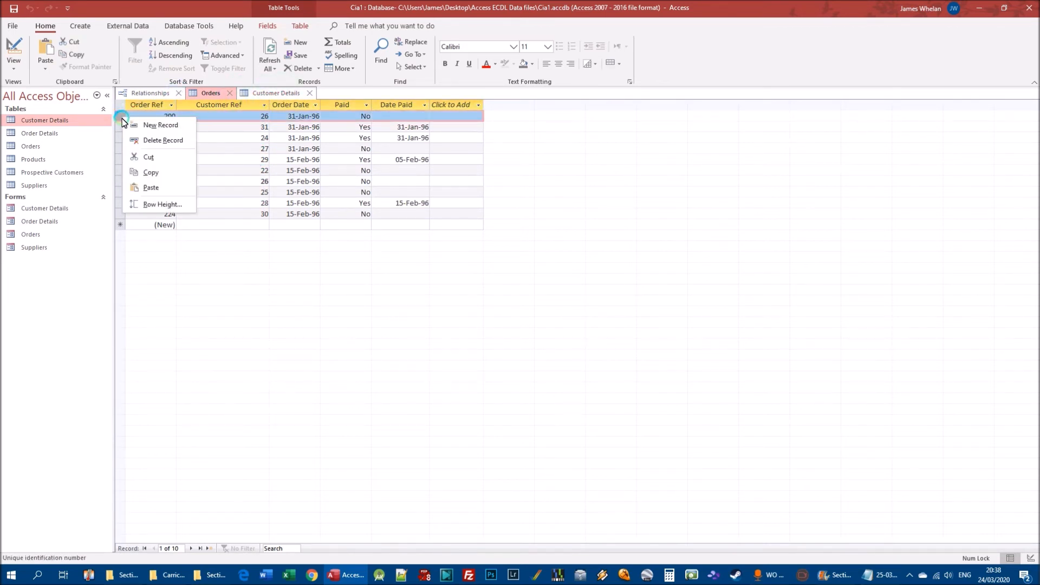
{"action": "left_click", "coordinate": [162, 141]}
{"action": "left_click", "coordinate": [509, 325]}
{"action": "left_click", "coordinate": [503, 323]}
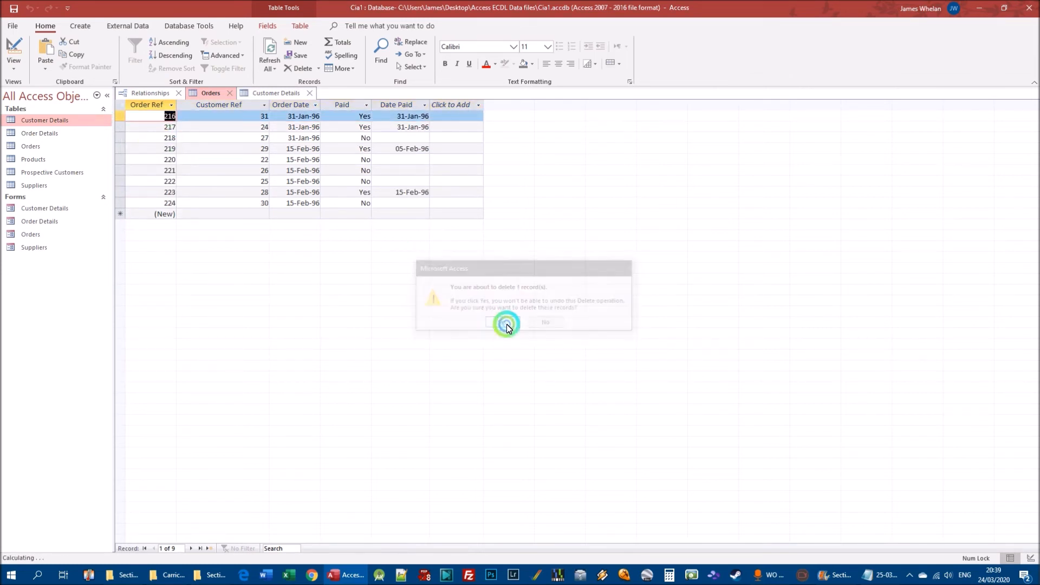
Expand the Fish 'n' Things record in Customer Details to check how the order deletion affected its linked orders.
{"action": "left_click", "coordinate": [276, 93]}
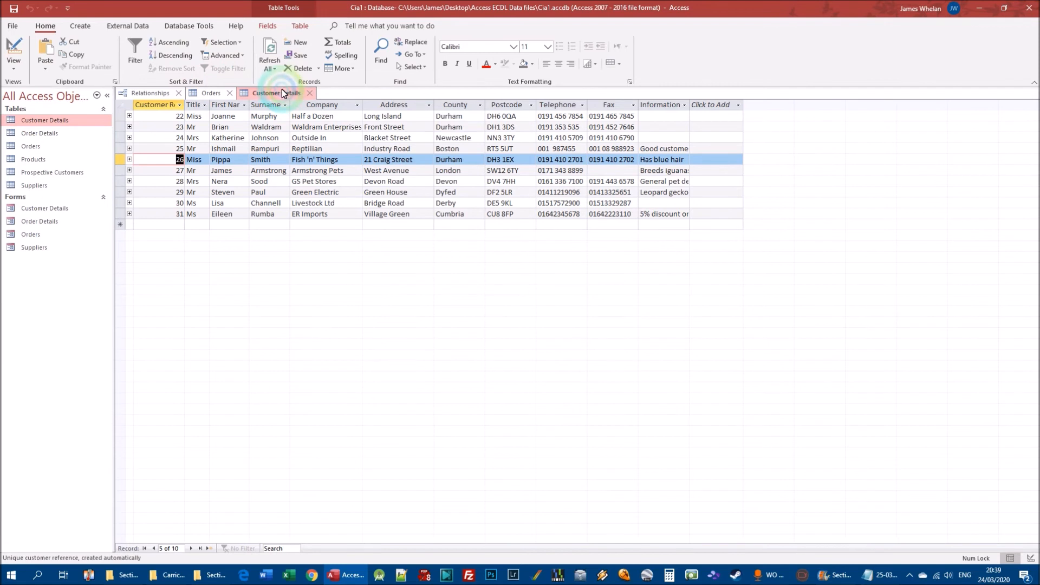
{"action": "left_click", "coordinate": [130, 159]}
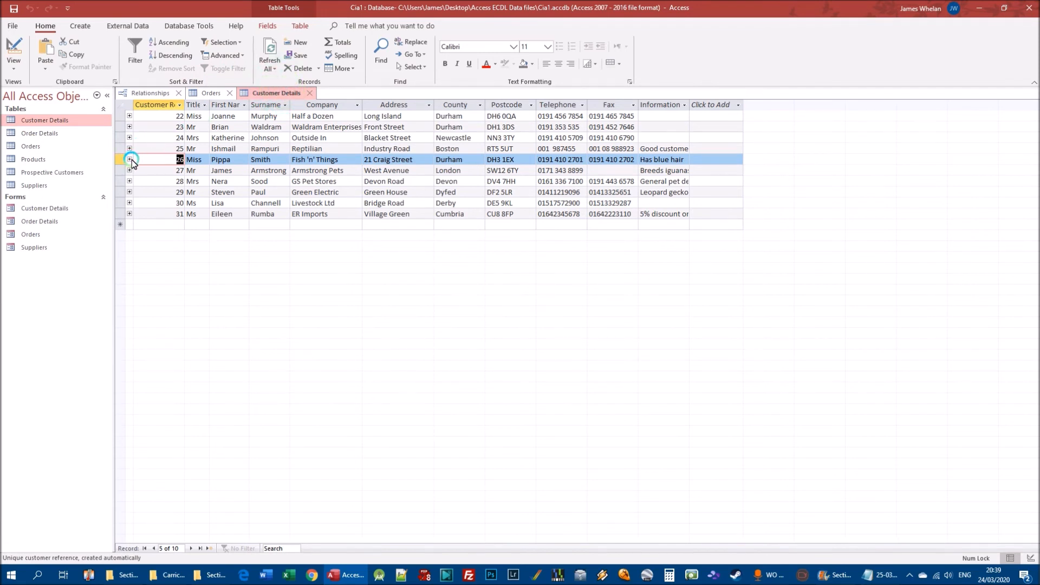
{"action": "left_click", "coordinate": [193, 183]}
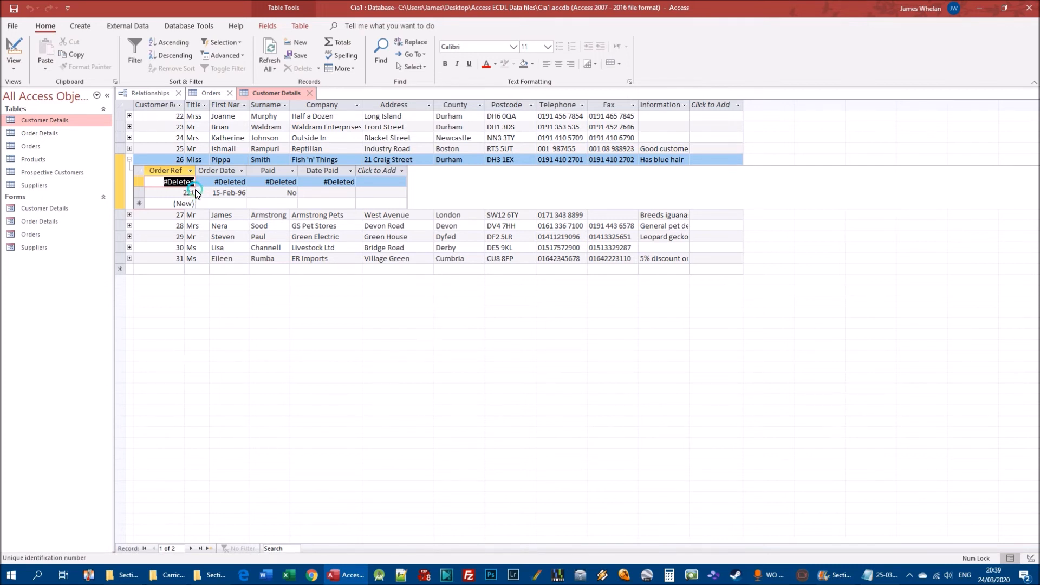
{"action": "mouse_move", "coordinate": [821, 568]}
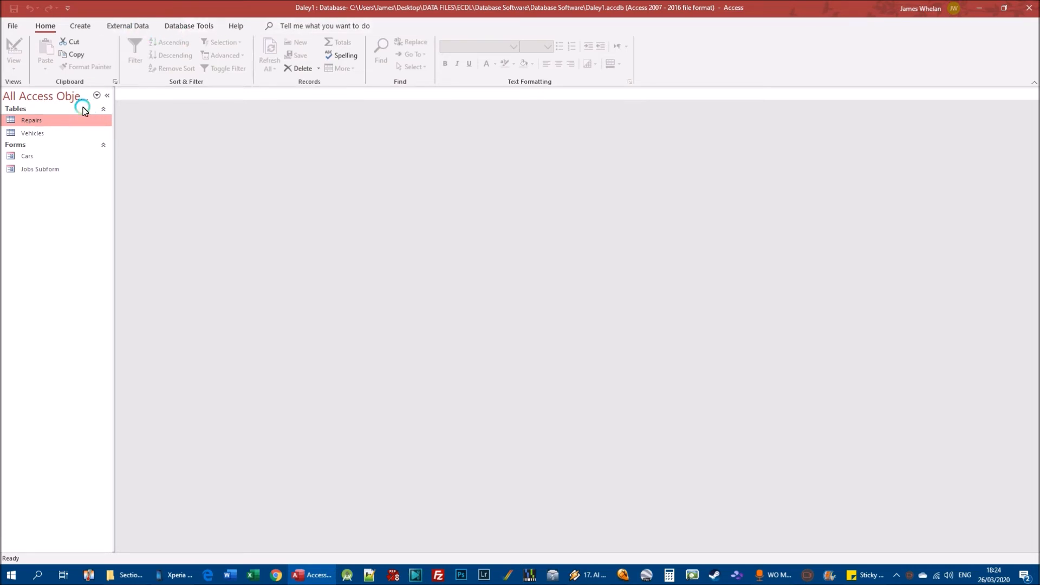
Open the Relationships window for the Daley1 database and select the line joining Vehicles and Repairs.
{"action": "left_click", "coordinate": [195, 26]}
{"action": "left_click", "coordinate": [140, 53]}
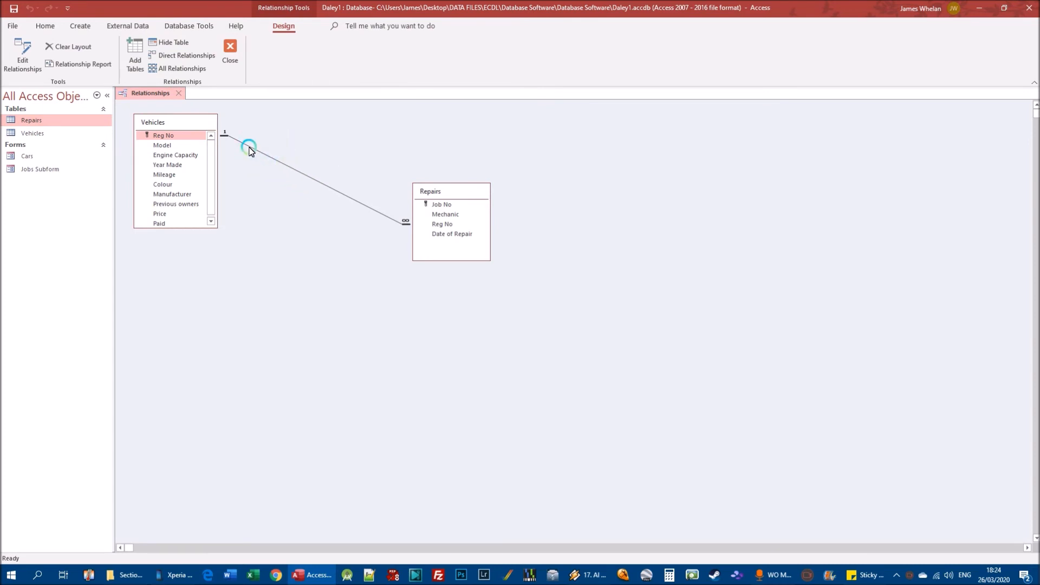
{"action": "right_click", "coordinate": [280, 164]}
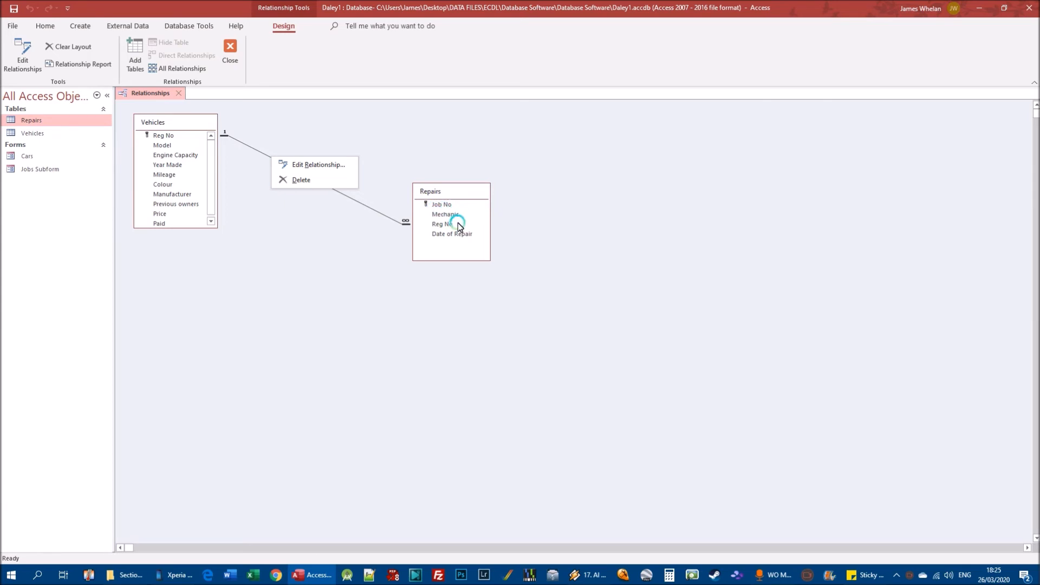
{"action": "left_click", "coordinate": [343, 197]}
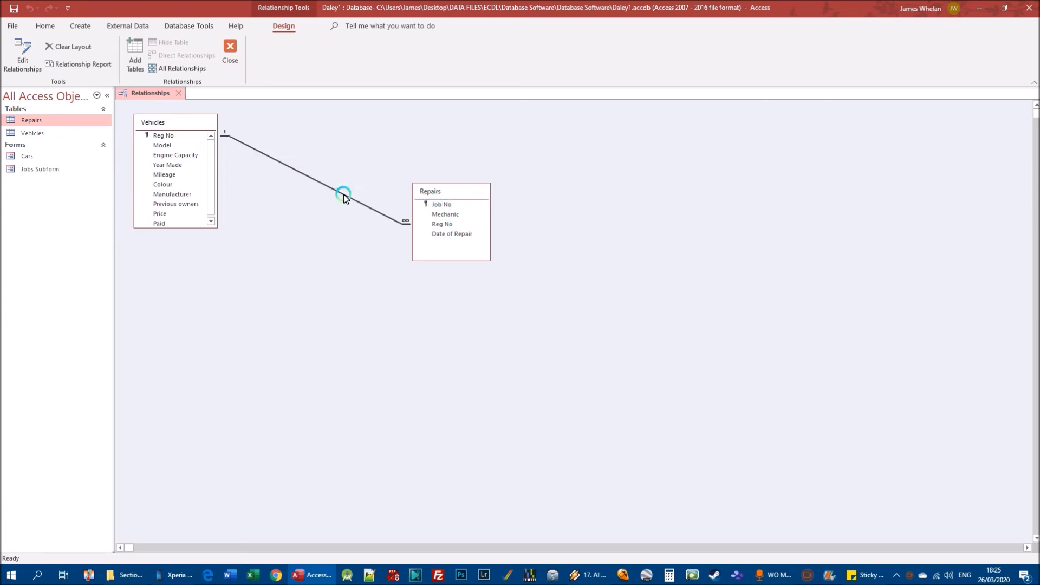
Review the settings of the relationship between Vehicles and Repairs, then accept them with Enforce Referential Integrity selected.
{"action": "right_click", "coordinate": [340, 192]}
{"action": "right_click", "coordinate": [312, 178]}
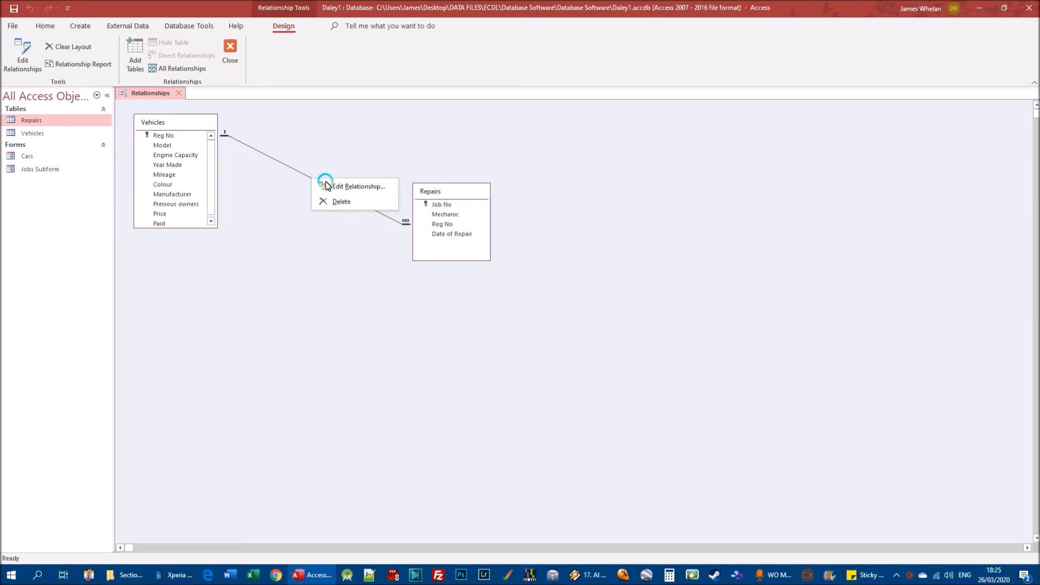
{"action": "left_click", "coordinate": [348, 187]}
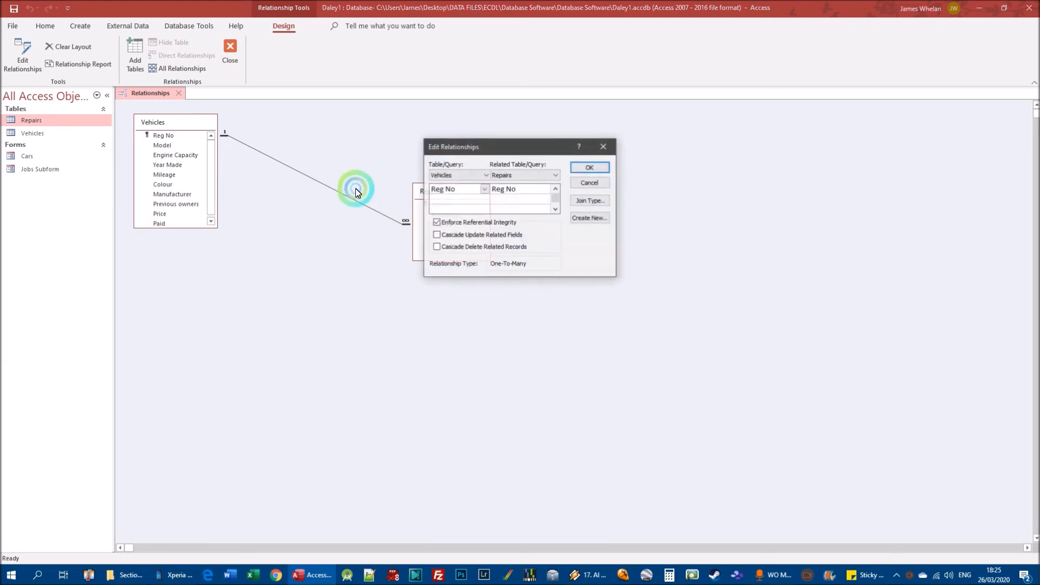
{"action": "left_click", "coordinate": [457, 223]}
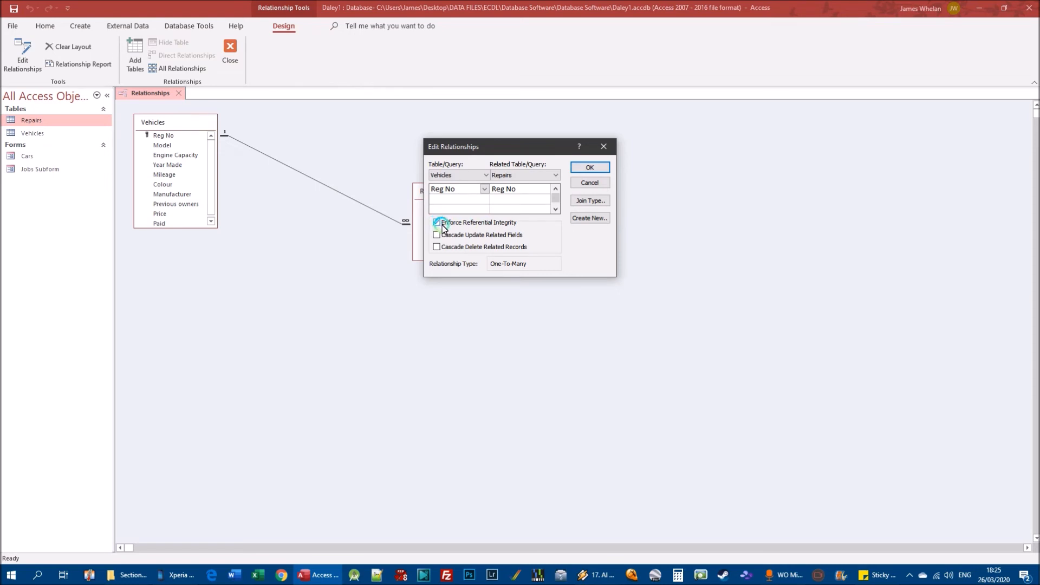
{"action": "left_click_drag", "start_coordinate": [476, 146], "coordinate": [291, 240]}
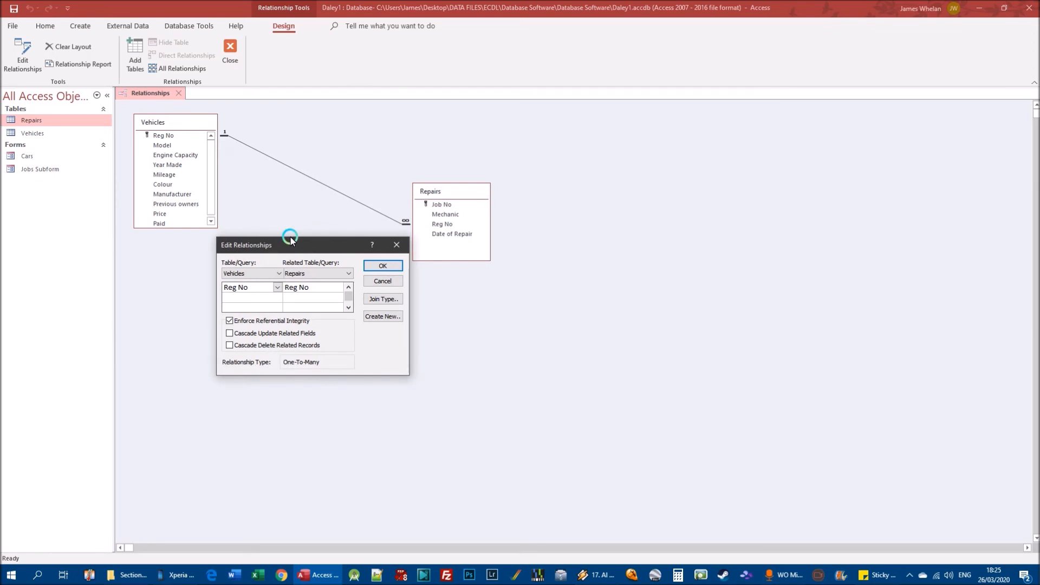
{"action": "left_click_drag", "start_coordinate": [291, 241], "coordinate": [270, 260]}
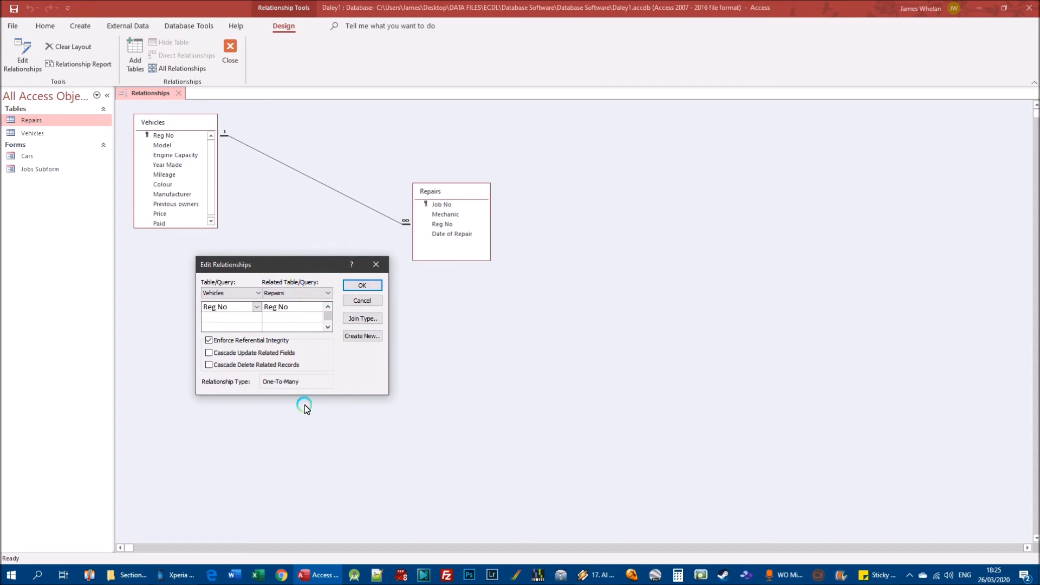
{"action": "left_click", "coordinate": [209, 340]}
{"action": "left_click", "coordinate": [361, 286]}
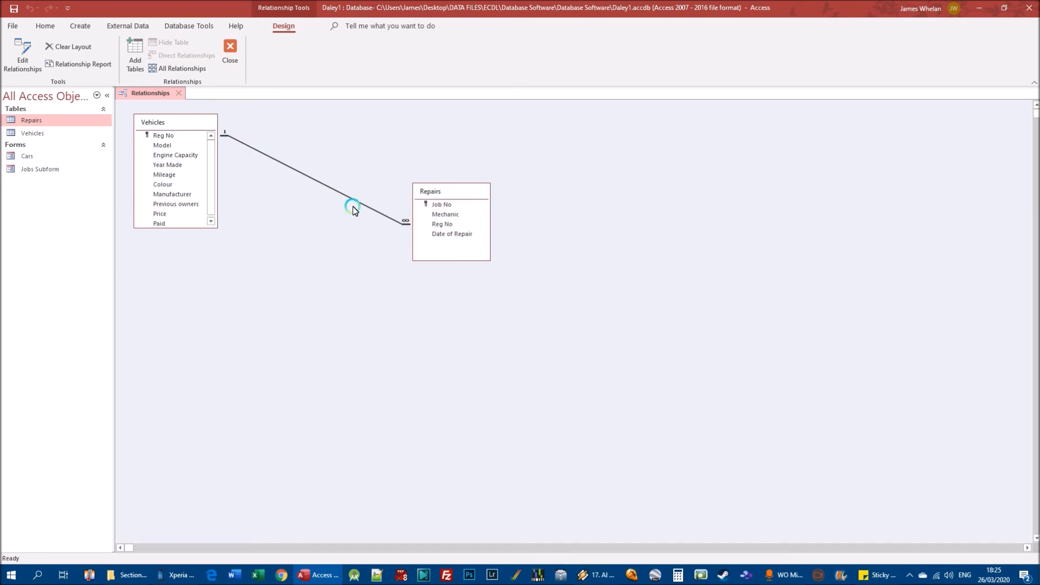
Edit the Vehicles–Repairs relationship again, clear and reselect Enforce Referential Integrity, and apply it with both cascade options off.
{"action": "right_click", "coordinate": [291, 170]}
{"action": "left_click", "coordinate": [325, 177]}
{"action": "left_click", "coordinate": [437, 222]}
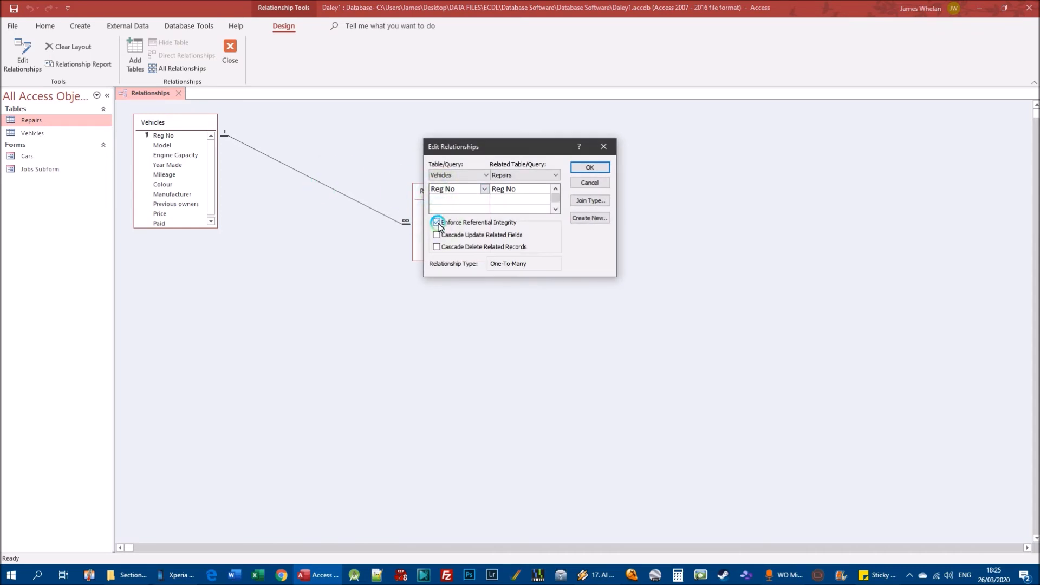
{"action": "left_click_drag", "start_coordinate": [480, 148], "coordinate": [316, 240]}
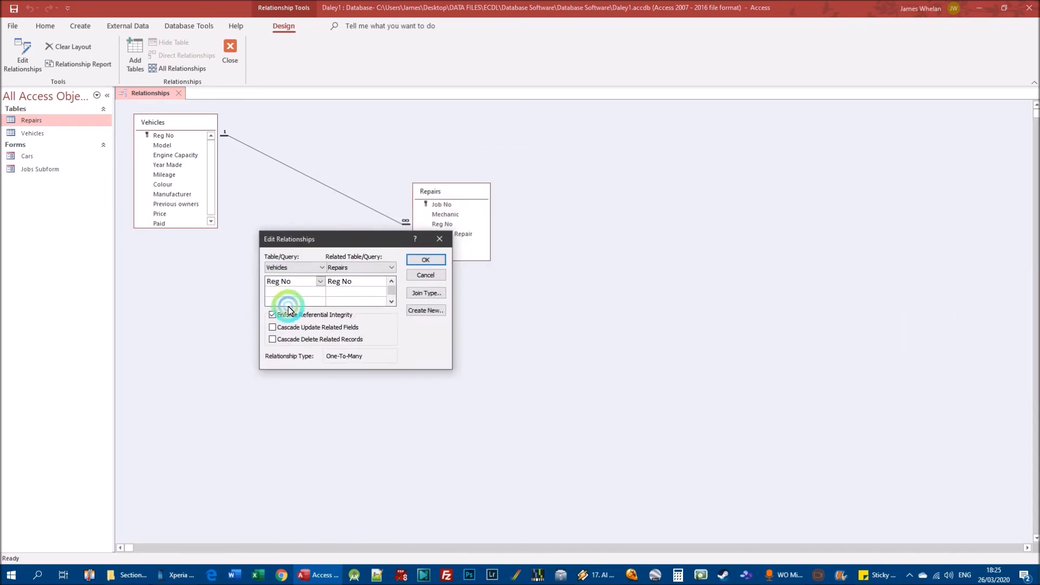
{"action": "left_click", "coordinate": [274, 315]}
{"action": "left_click", "coordinate": [274, 315]}
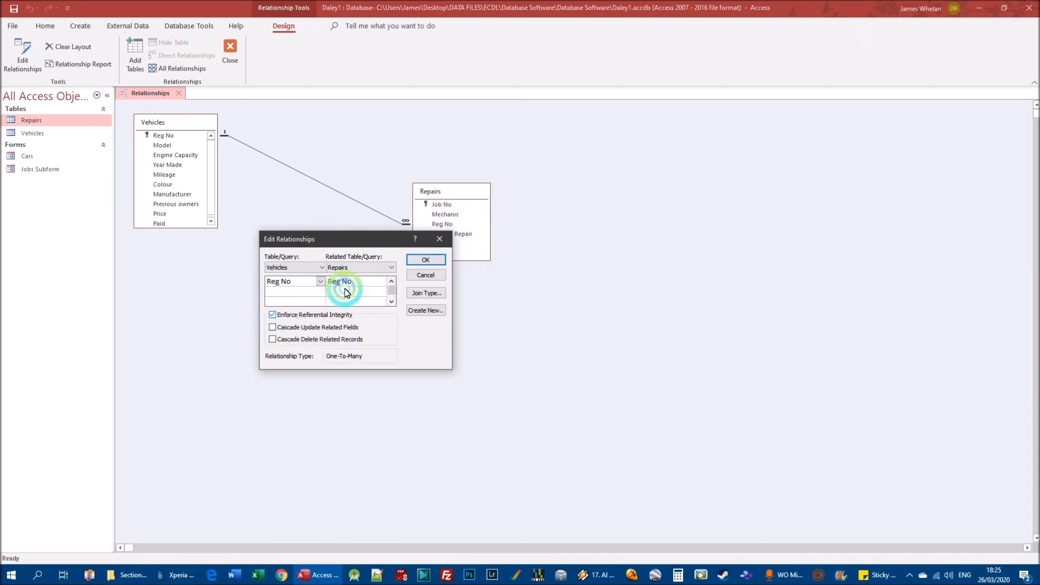
{"action": "left_click", "coordinate": [399, 267]}
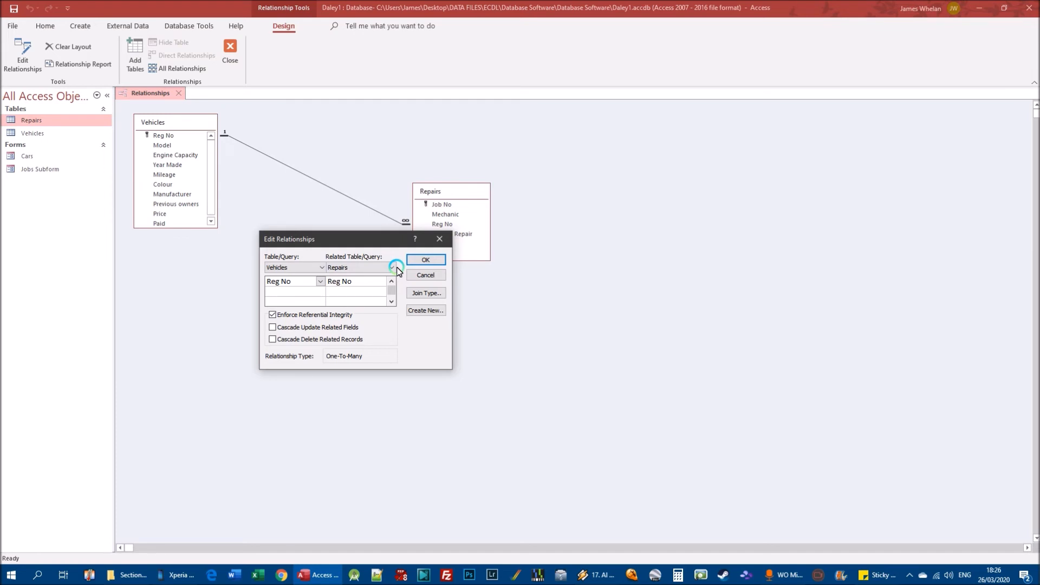
{"action": "left_click", "coordinate": [422, 261]}
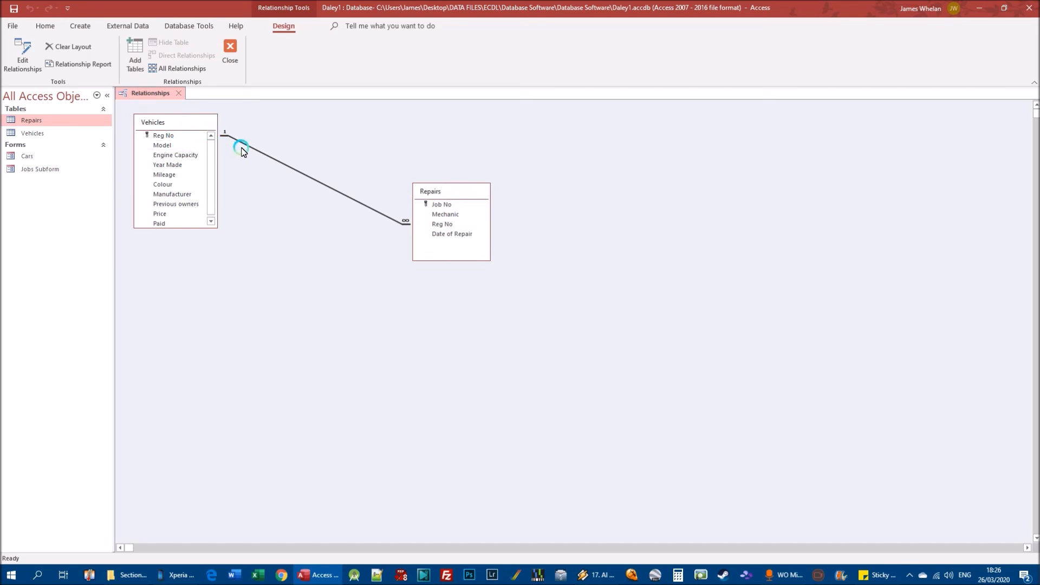
Open the Vehicles table and close the Relationships window.
{"action": "left_click", "coordinate": [33, 134]}
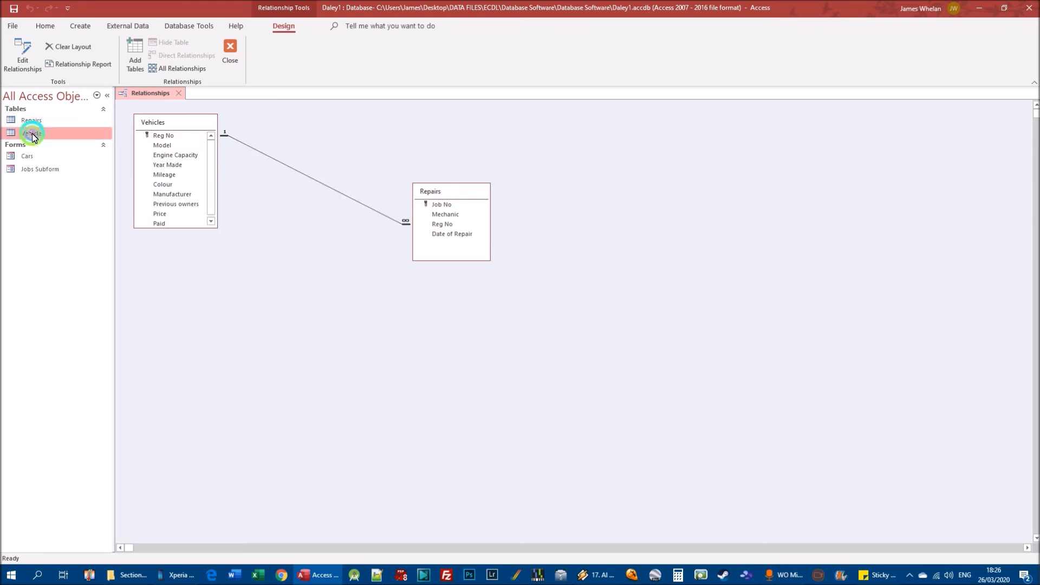
{"action": "double_click", "coordinate": [33, 134]}
{"action": "left_click", "coordinate": [179, 93]}
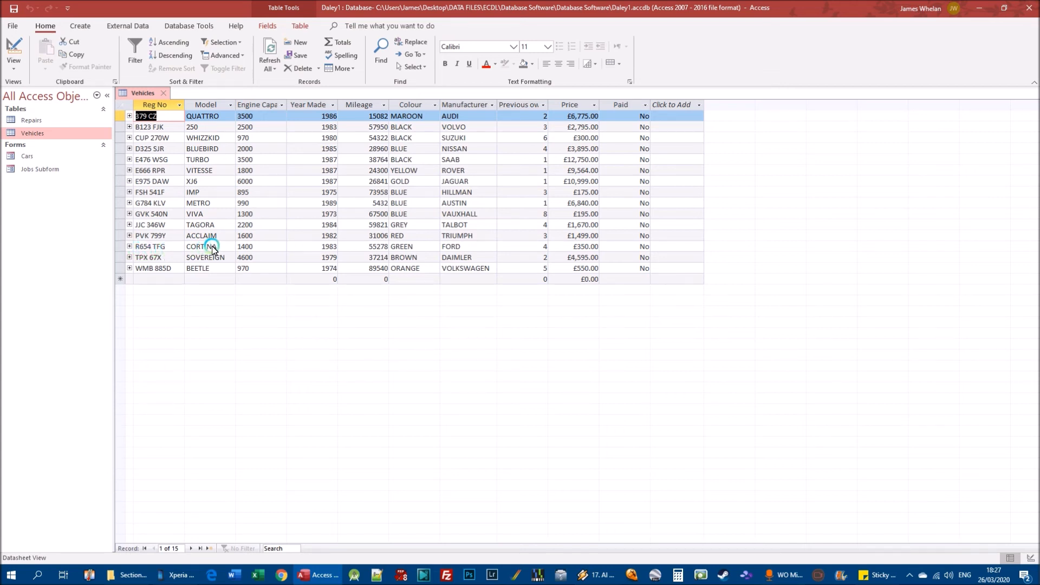
Try to delete the Cortina record from the Vehicles table.
{"action": "right_click", "coordinate": [119, 250]}
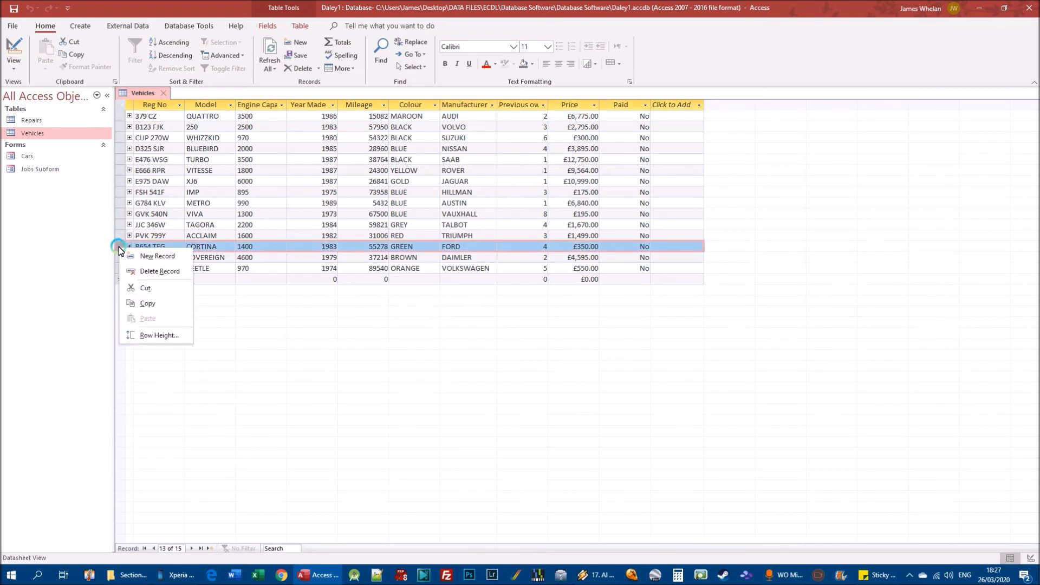
{"action": "left_click", "coordinate": [172, 272]}
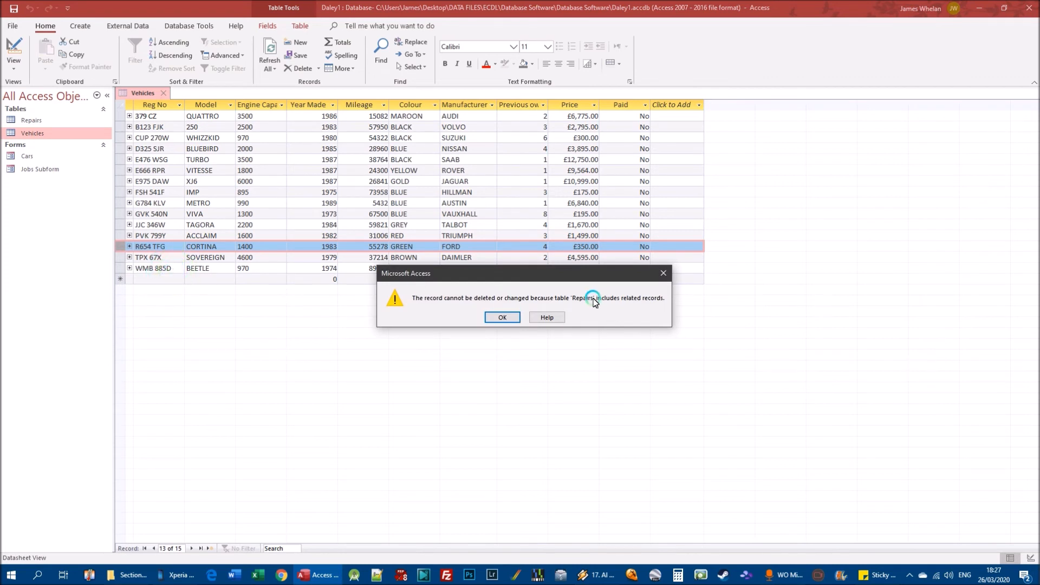
{"action": "left_click_drag", "start_coordinate": [460, 277], "coordinate": [334, 312]}
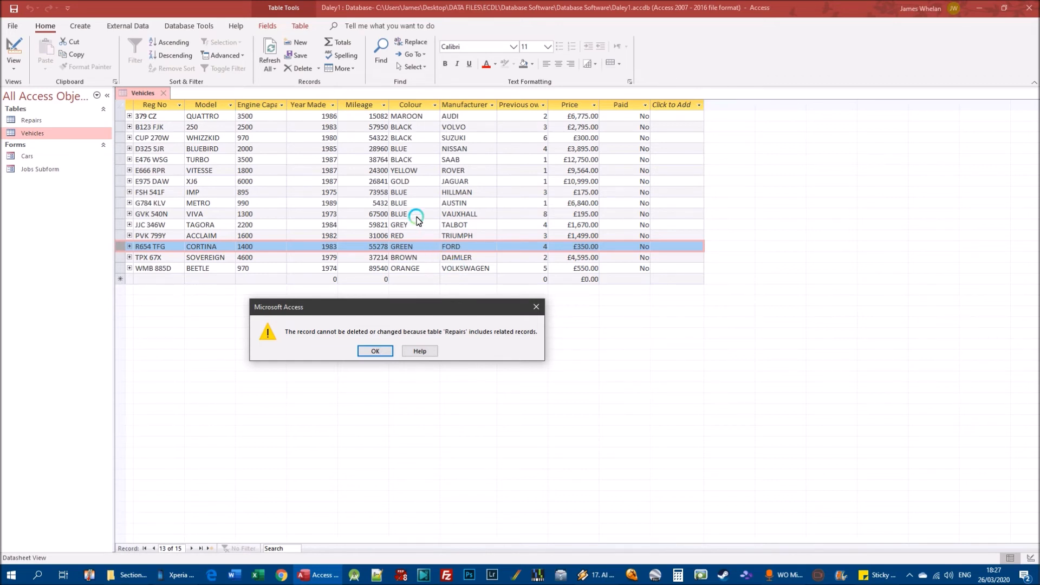
{"action": "left_click", "coordinate": [376, 351]}
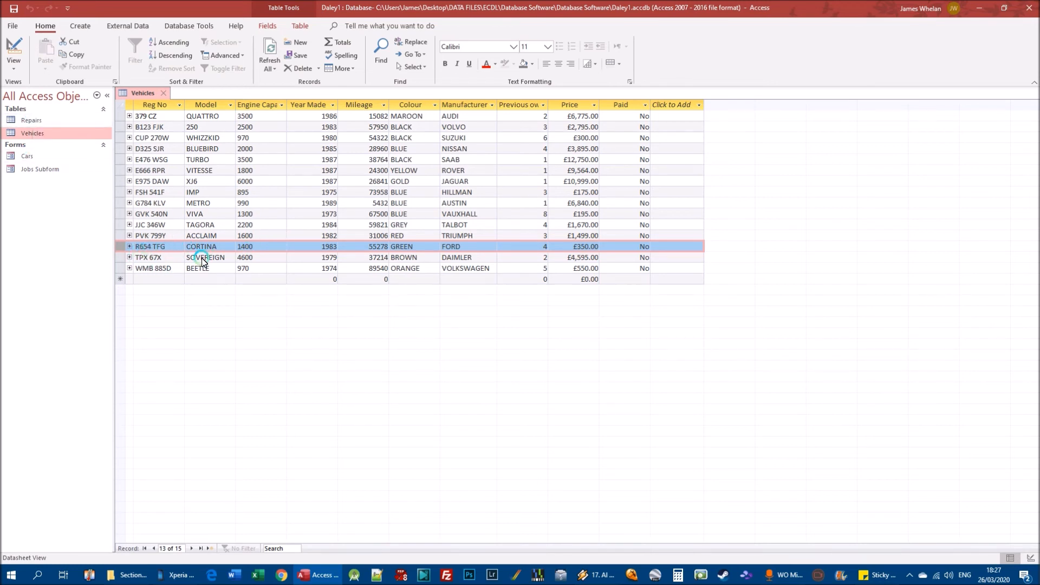
Expand and collapse the repairs linked to the Cortina in Vehicles, and locate its matching record in the Repairs table.
{"action": "left_click", "coordinate": [129, 247]}
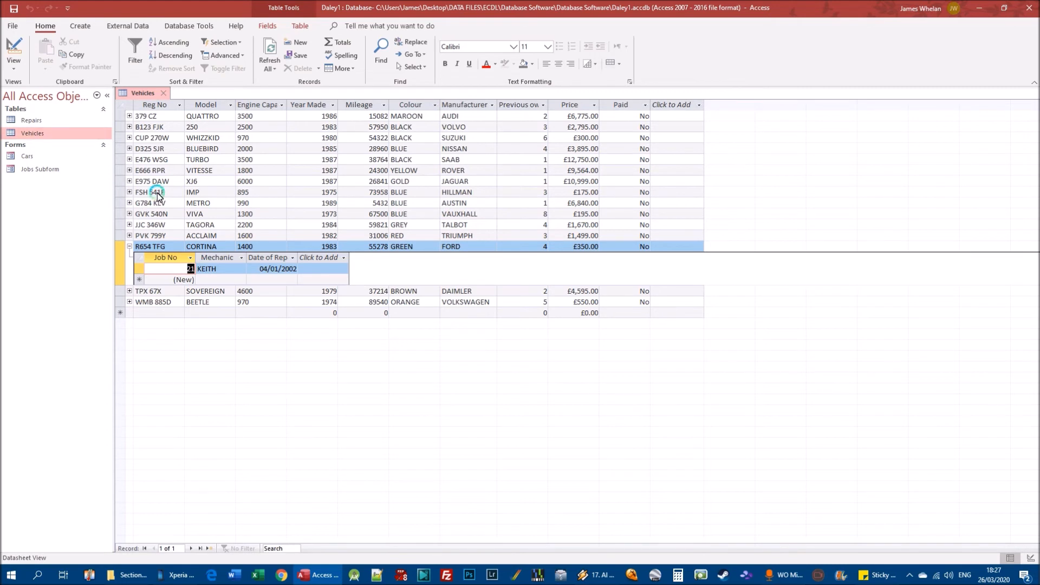
{"action": "left_click", "coordinate": [129, 246]}
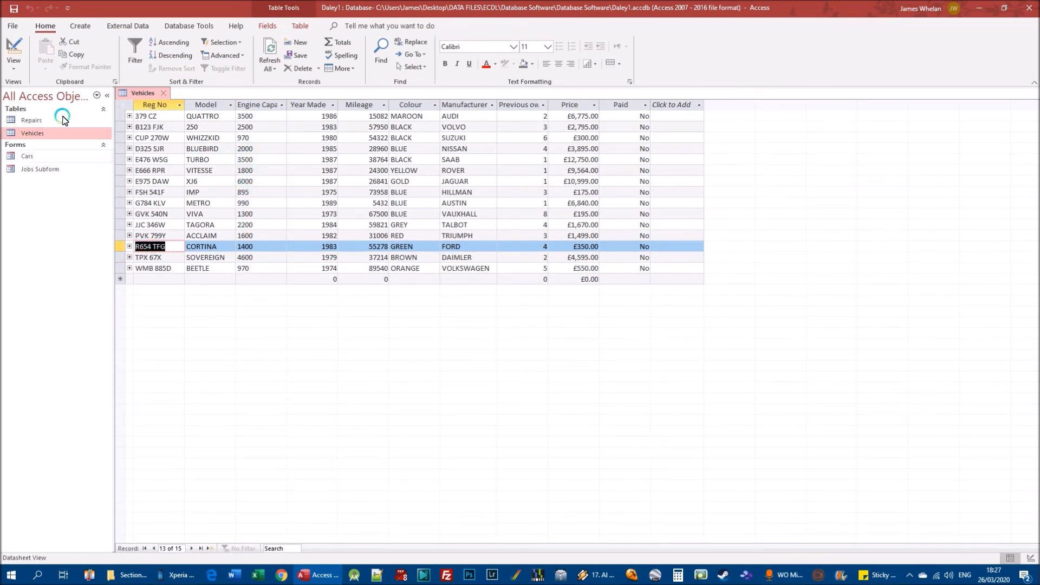
{"action": "double_click", "coordinate": [32, 120]}
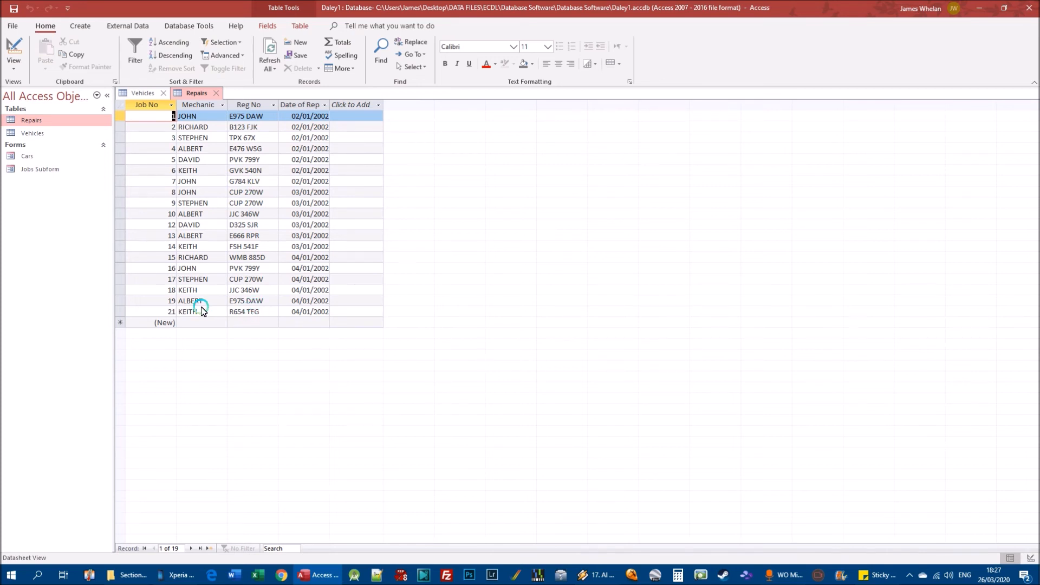
{"action": "left_click_drag", "start_coordinate": [192, 314], "coordinate": [323, 313]}
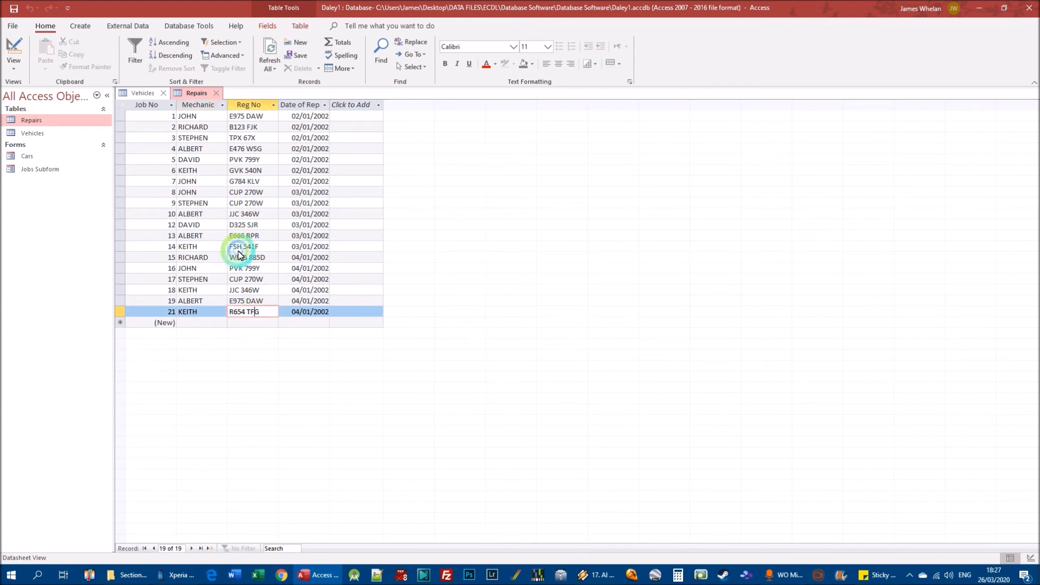
{"action": "double_click", "coordinate": [32, 133]}
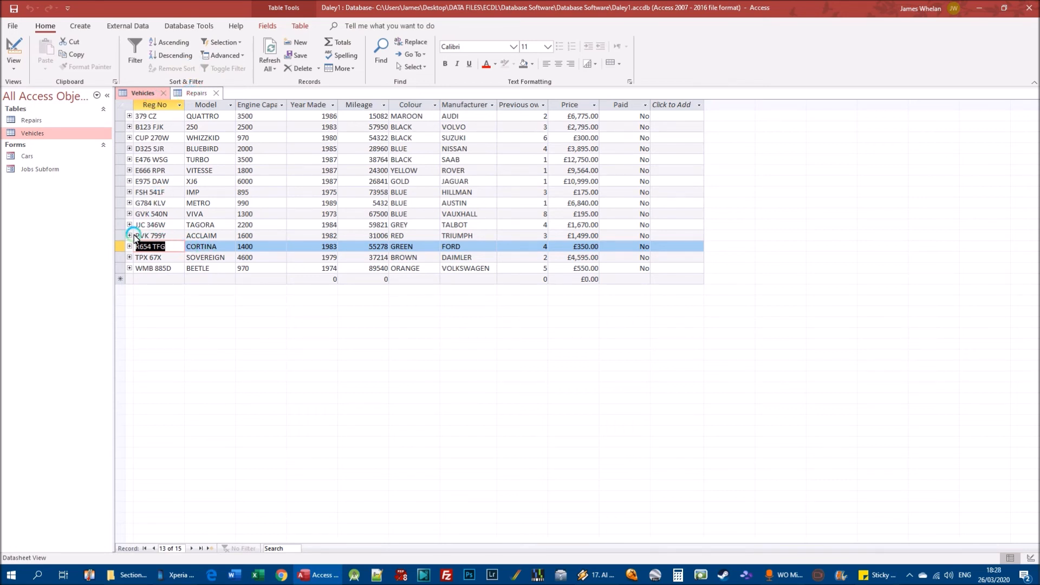
{"action": "left_click", "coordinate": [190, 93]}
{"action": "left_click", "coordinate": [239, 312]}
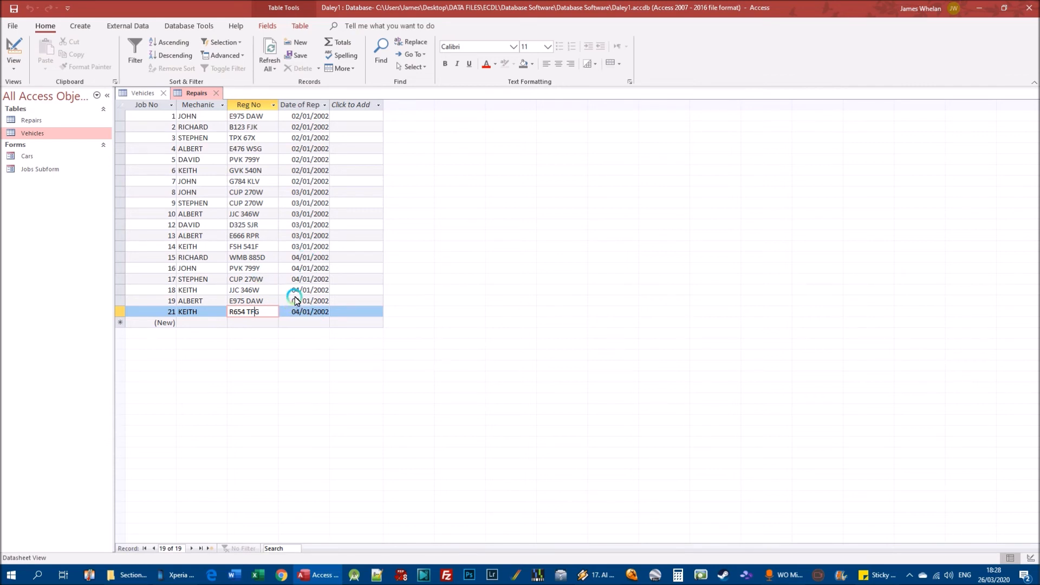
Try again to delete the Cortina's record from Vehicles while its linked repair still exists.
{"action": "left_click", "coordinate": [144, 92]}
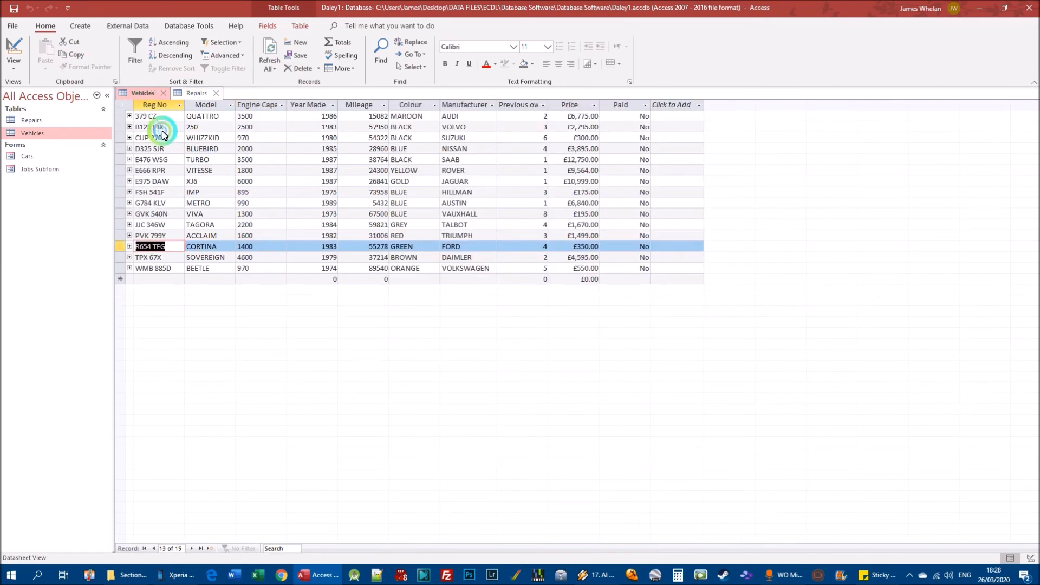
{"action": "right_click", "coordinate": [121, 248]}
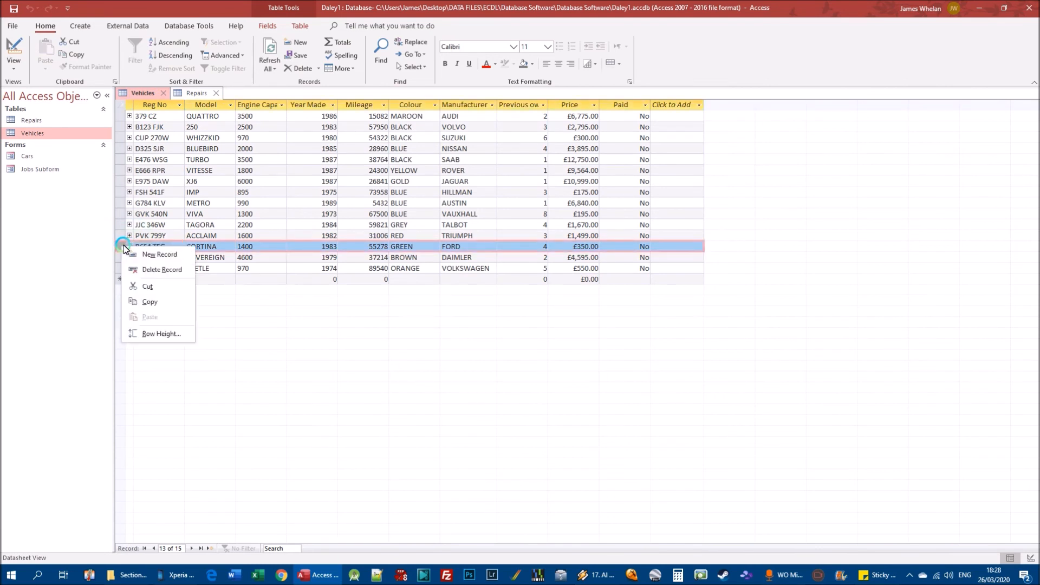
{"action": "left_click", "coordinate": [153, 271]}
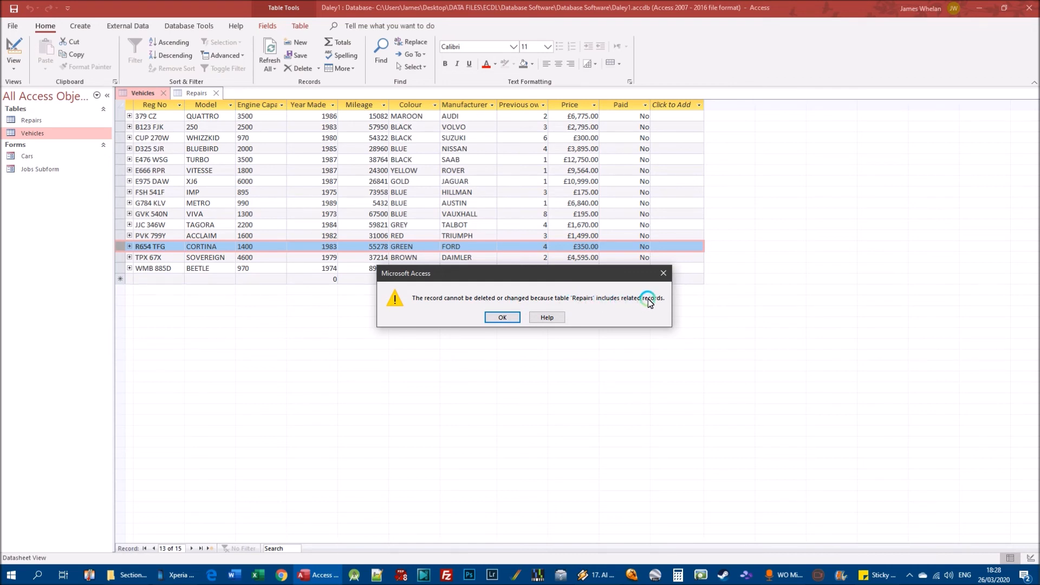
{"action": "left_click", "coordinate": [503, 318]}
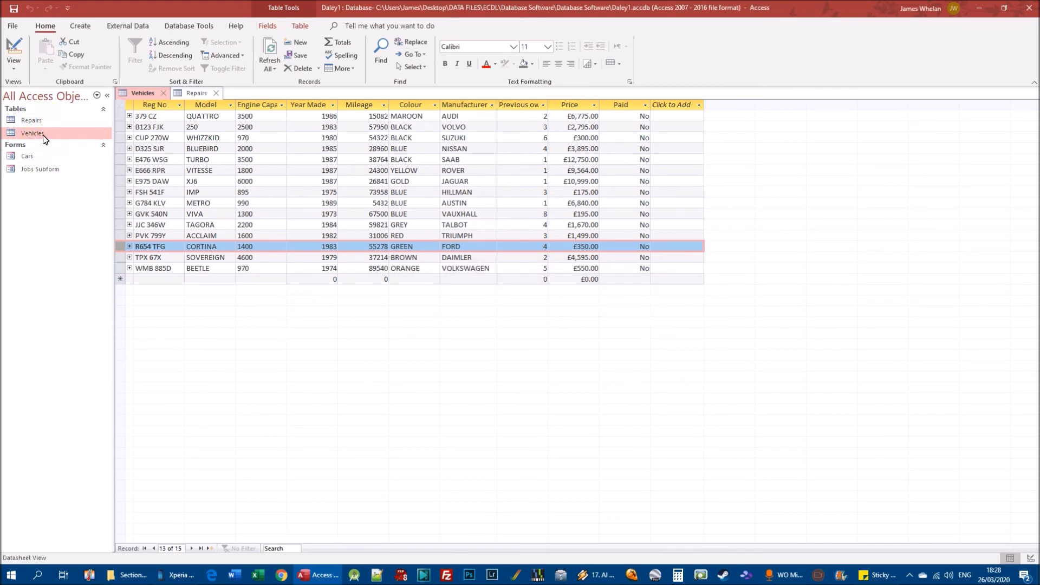
Compare the Cortina's matching record in the Repairs table with its entry in Vehicles.
{"action": "double_click", "coordinate": [31, 120]}
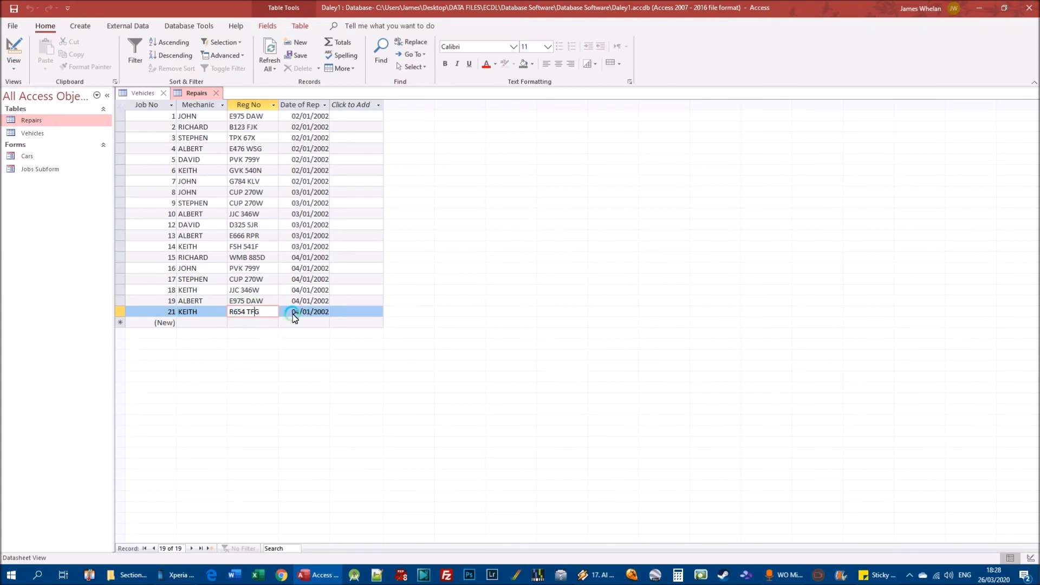
{"action": "left_click", "coordinate": [33, 137]}
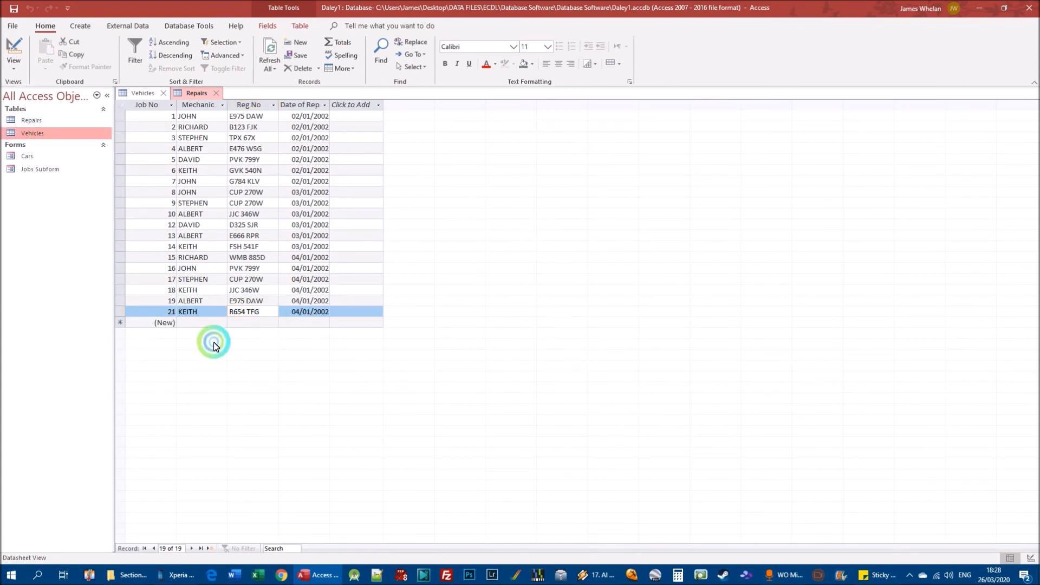
{"action": "double_click", "coordinate": [32, 135]}
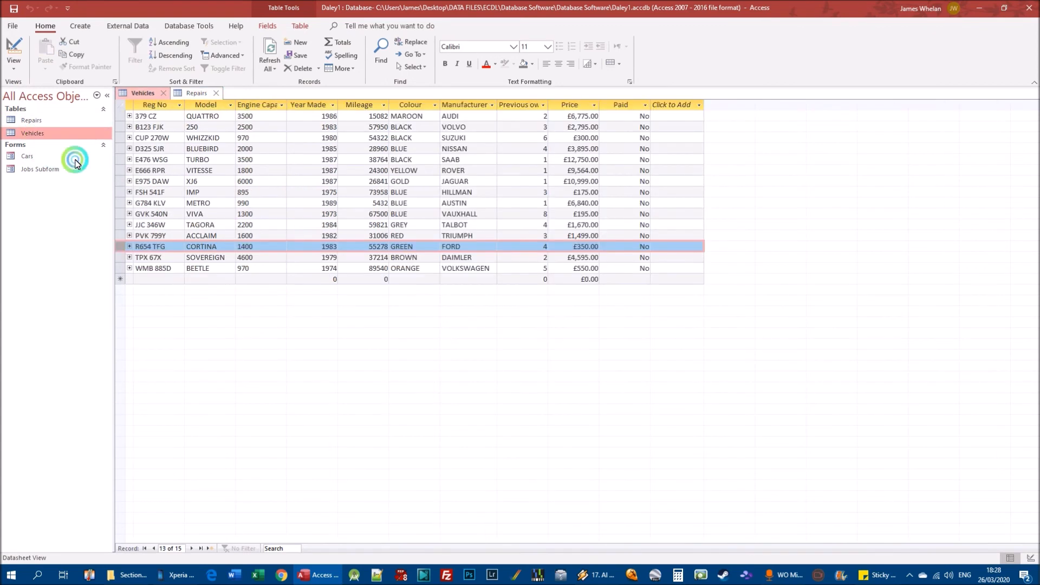
Start a new record in the Repairs table with a mechanic's name and the Reg No E789 ABC.
{"action": "double_click", "coordinate": [33, 120]}
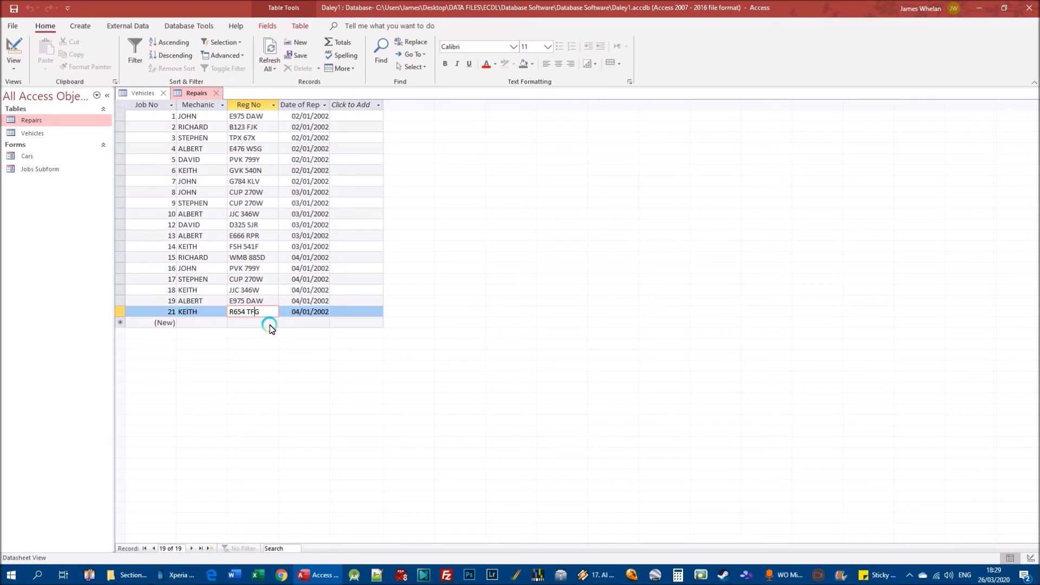
{"action": "key", "text": "Tab"}
{"action": "key", "text": "Tab"}
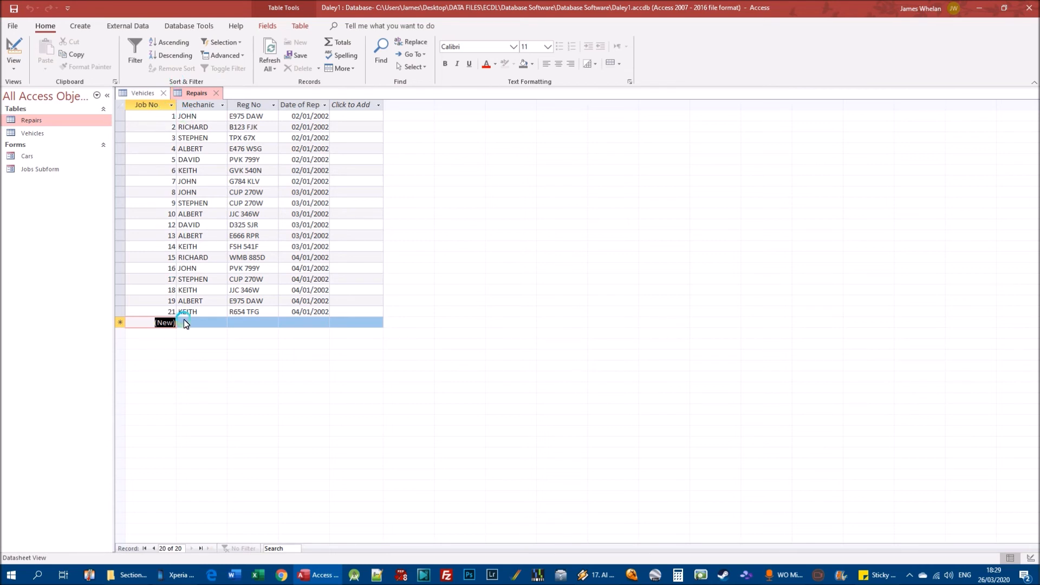
{"action": "key", "text": "Tab"}
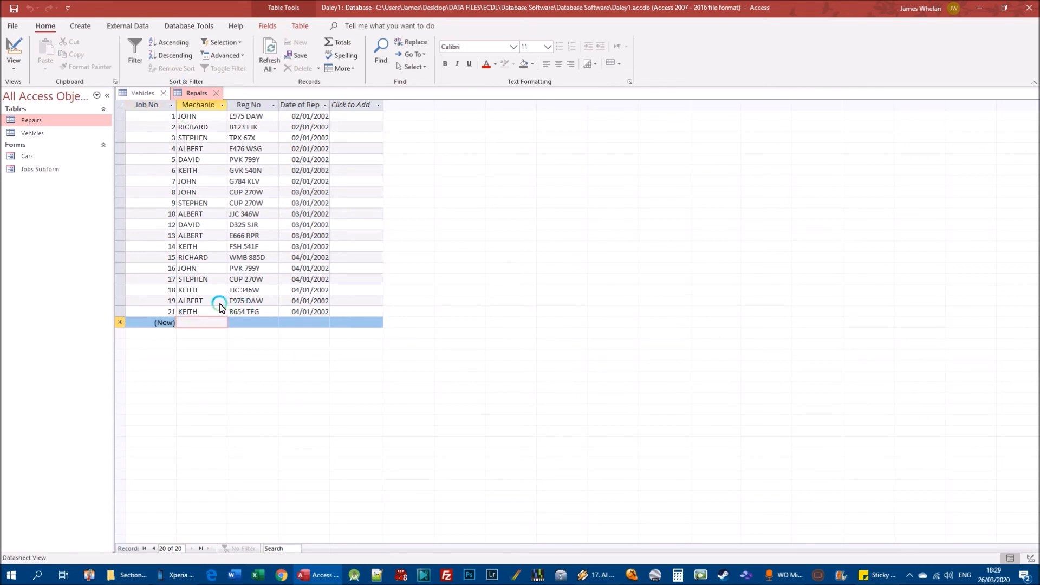
{"action": "type", "text": "DAVID"}
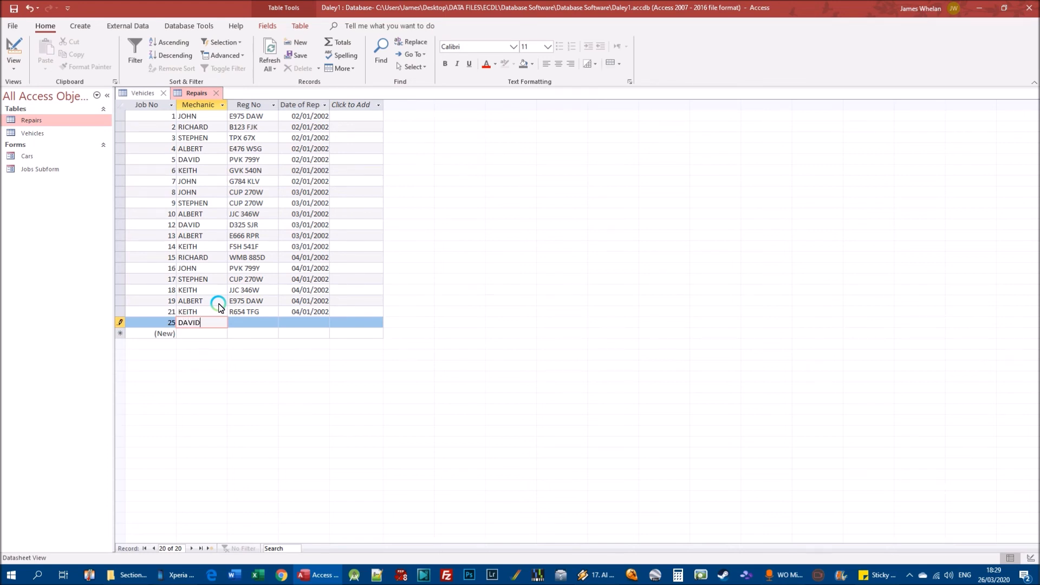
{"action": "key", "text": "Tab"}
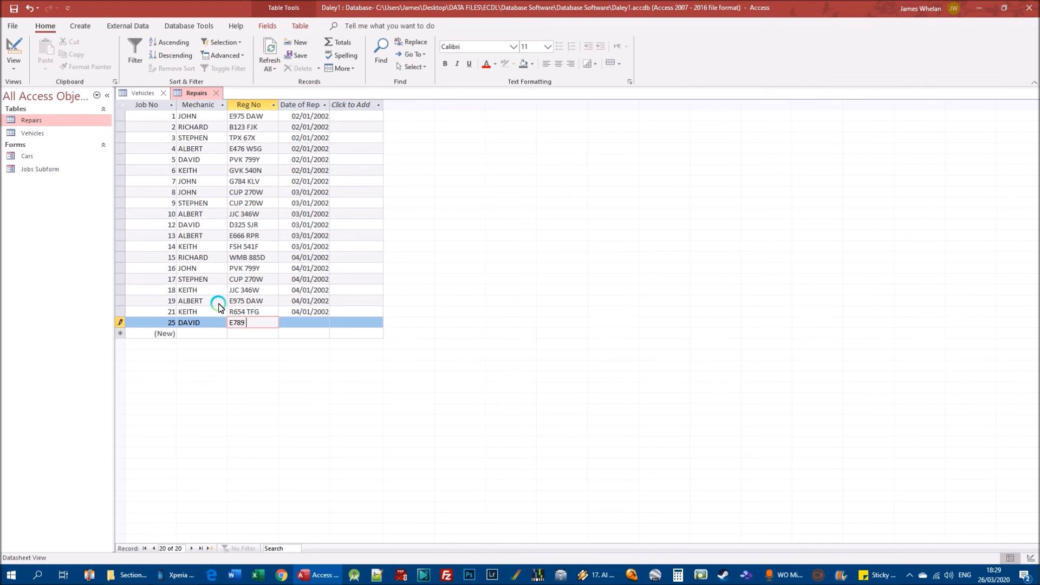
{"action": "key", "text": "Tab"}
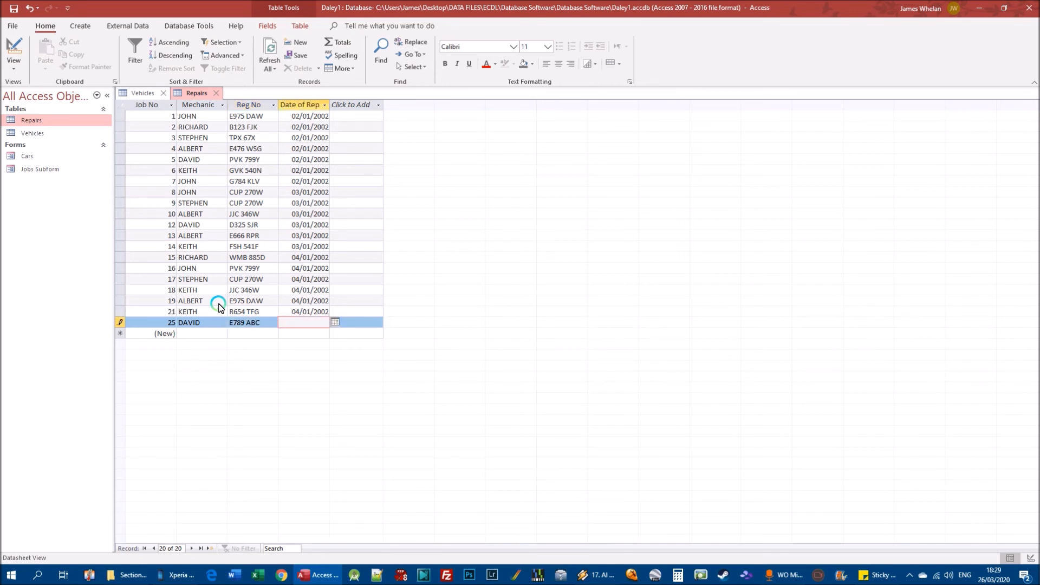
Enter 05/01/2012 as the new repair's date and try to save the record with its unmatched Reg No.
{"action": "type", "text": "/"}
{"action": "key", "text": "Tab"}
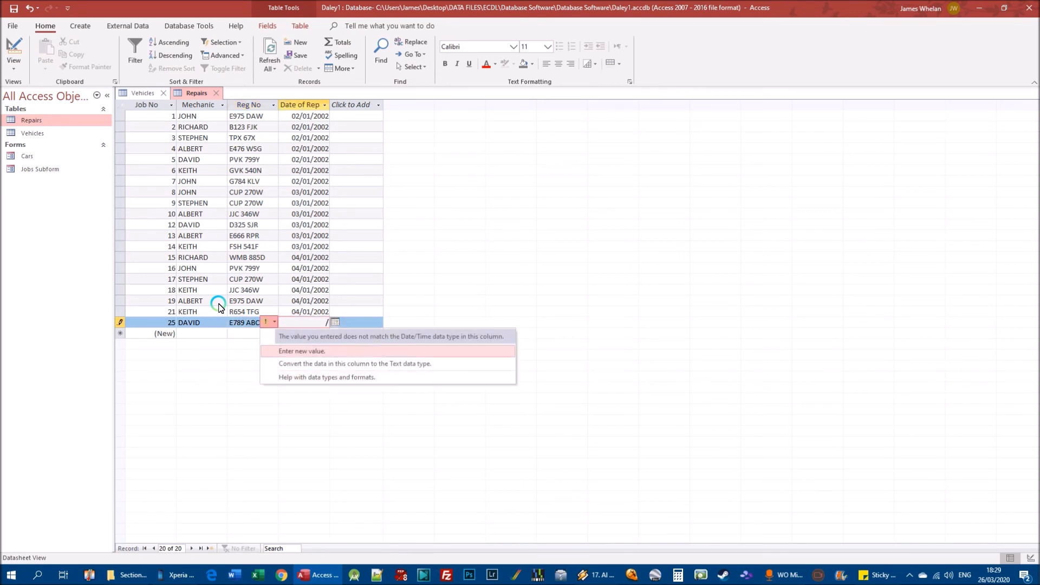
{"action": "key", "text": "Up"}
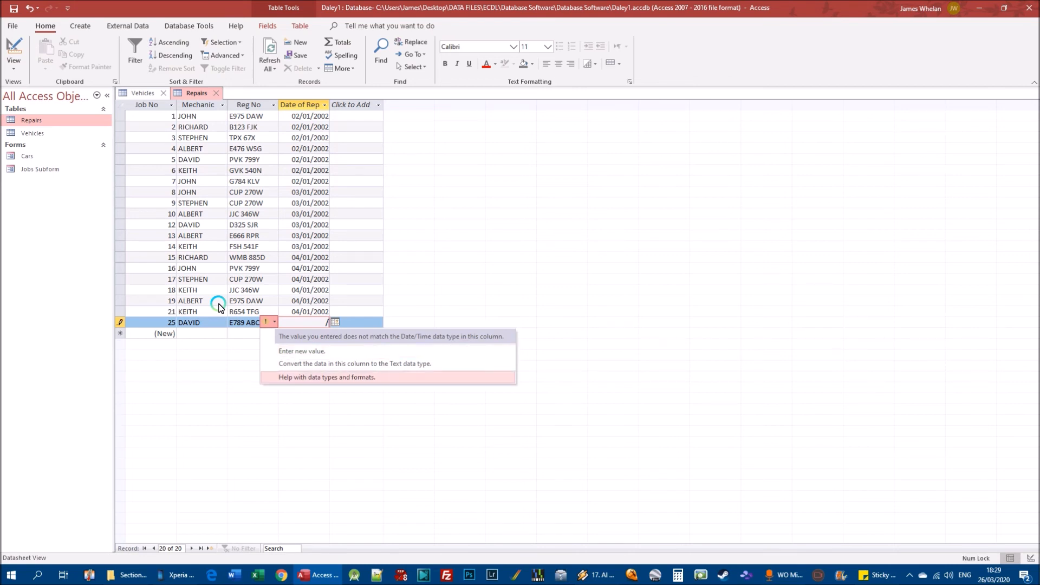
{"action": "key", "text": "Up"}
{"action": "left_click", "coordinate": [355, 292]}
{"action": "left_click", "coordinate": [364, 319]}
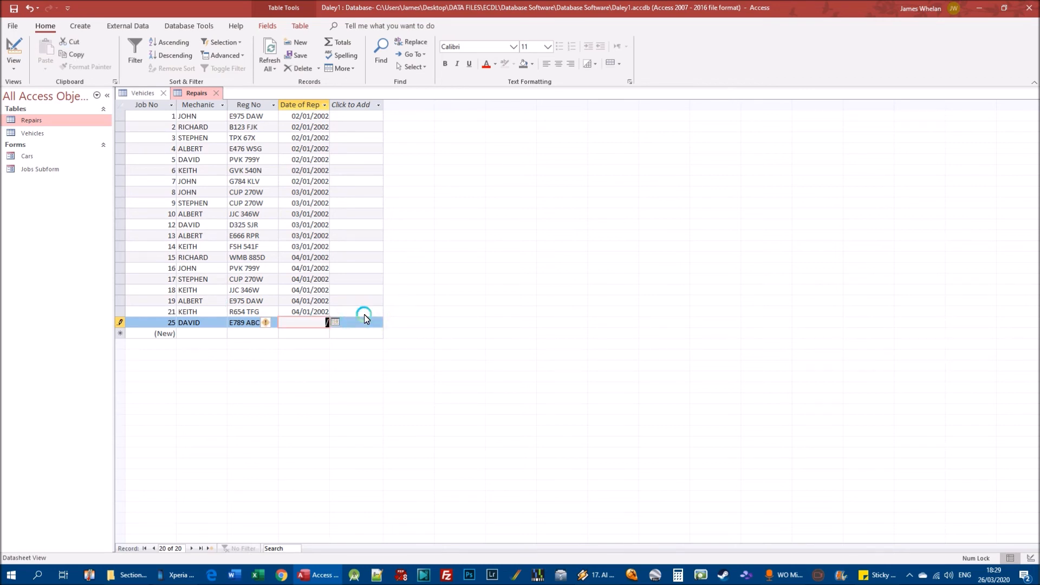
{"action": "type", "text": "05/01/2012"}
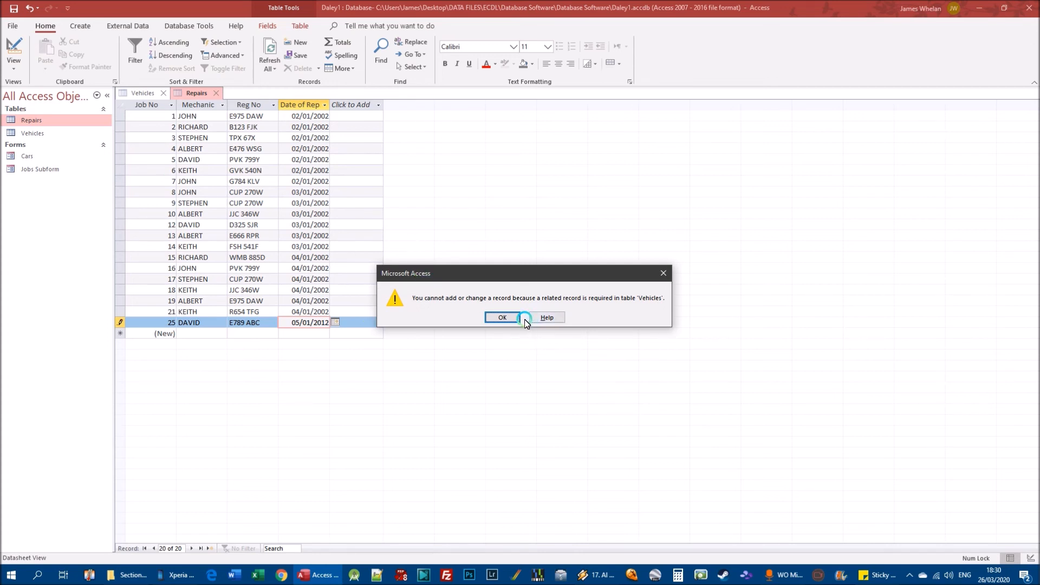
{"action": "left_click", "coordinate": [509, 319]}
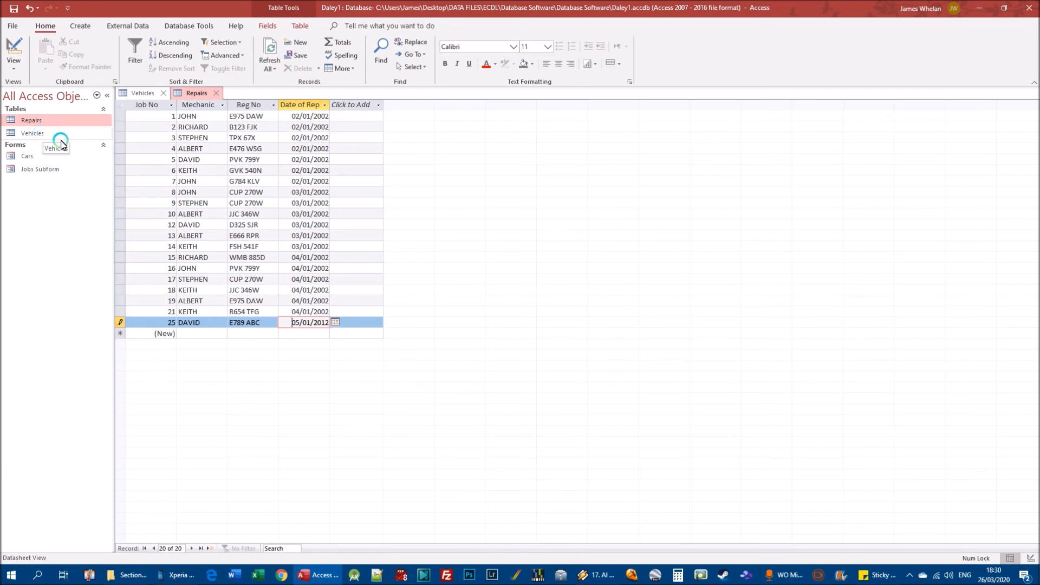
Check the new repair's Reg No against the Vehicles table and try again to save the record.
{"action": "left_click_drag", "start_coordinate": [227, 323], "coordinate": [266, 327]}
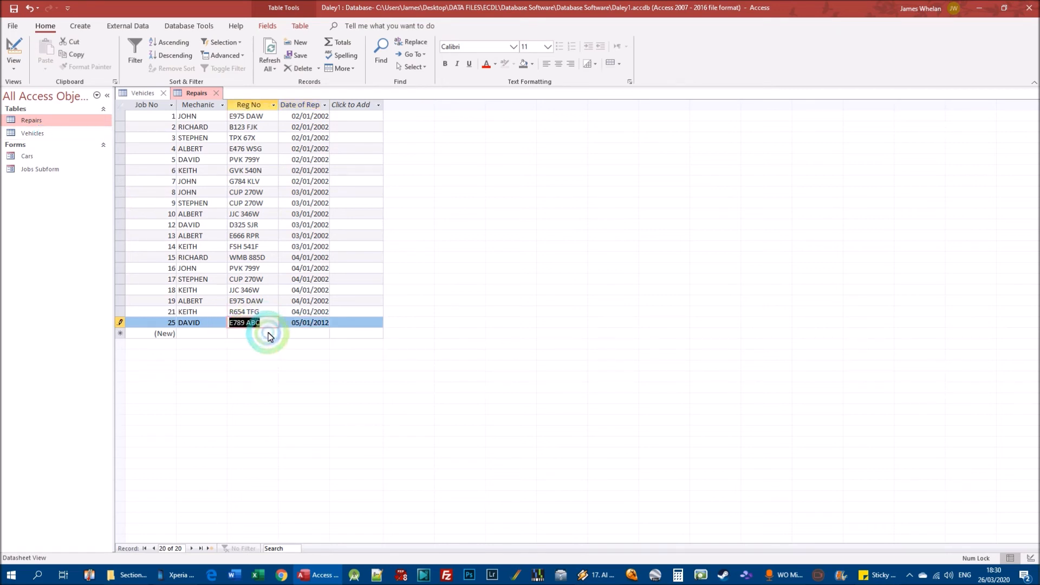
{"action": "left_click", "coordinate": [143, 93]}
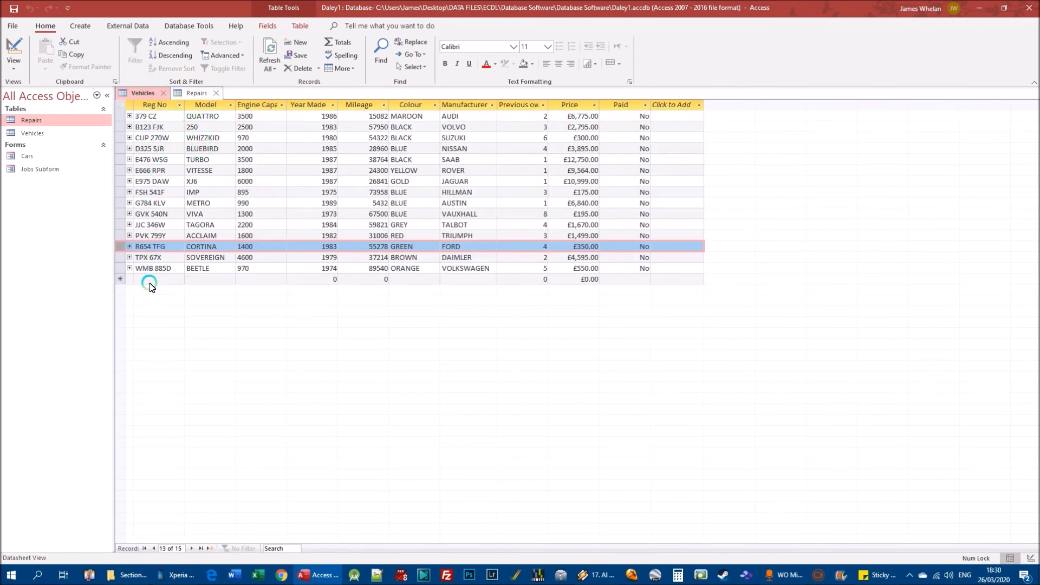
{"action": "left_click", "coordinate": [195, 96]}
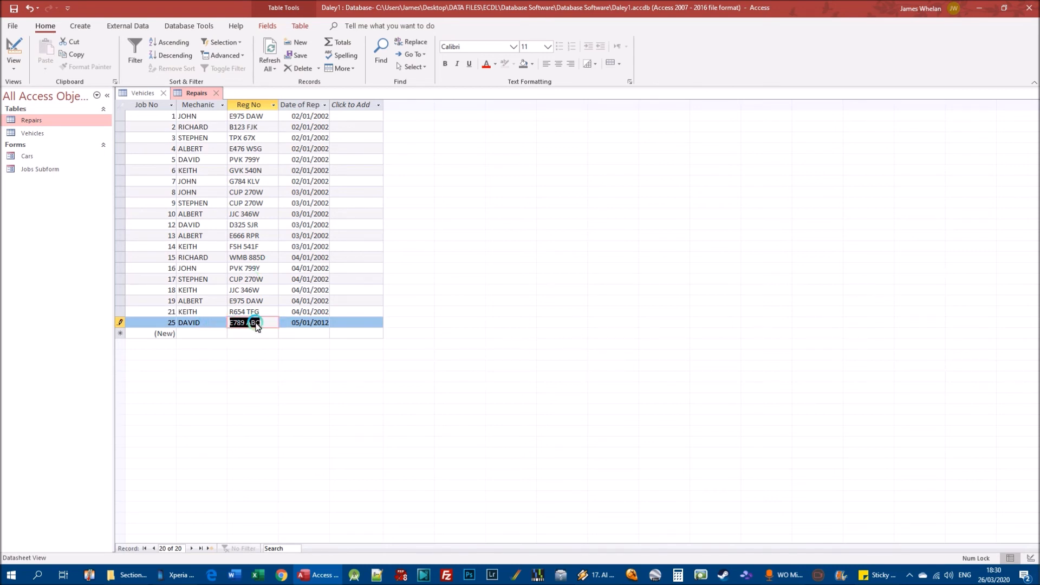
{"action": "left_click_drag", "start_coordinate": [322, 324], "coordinate": [269, 324]}
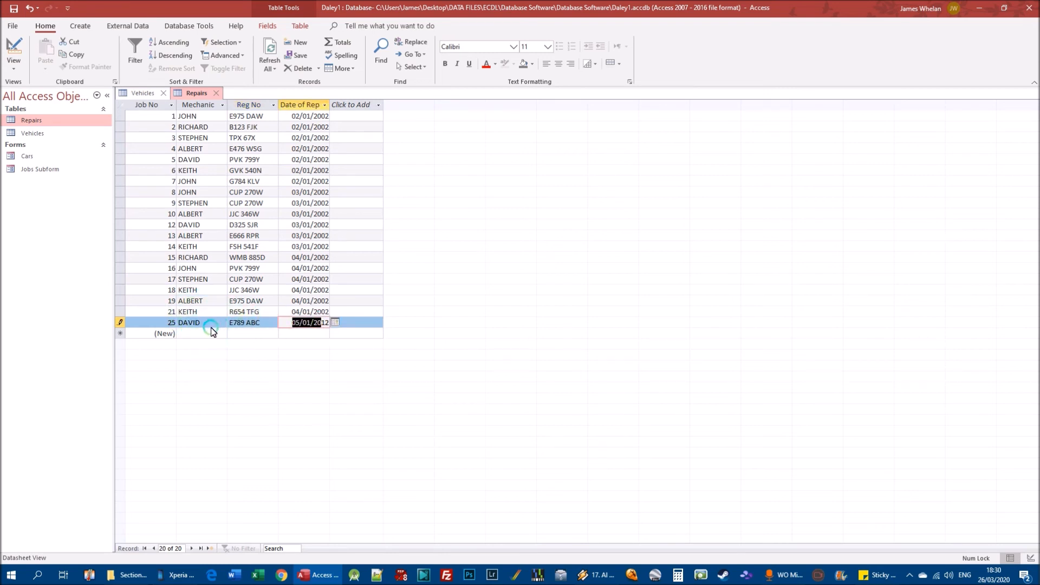
{"action": "left_click_drag", "start_coordinate": [193, 324], "coordinate": [318, 325]}
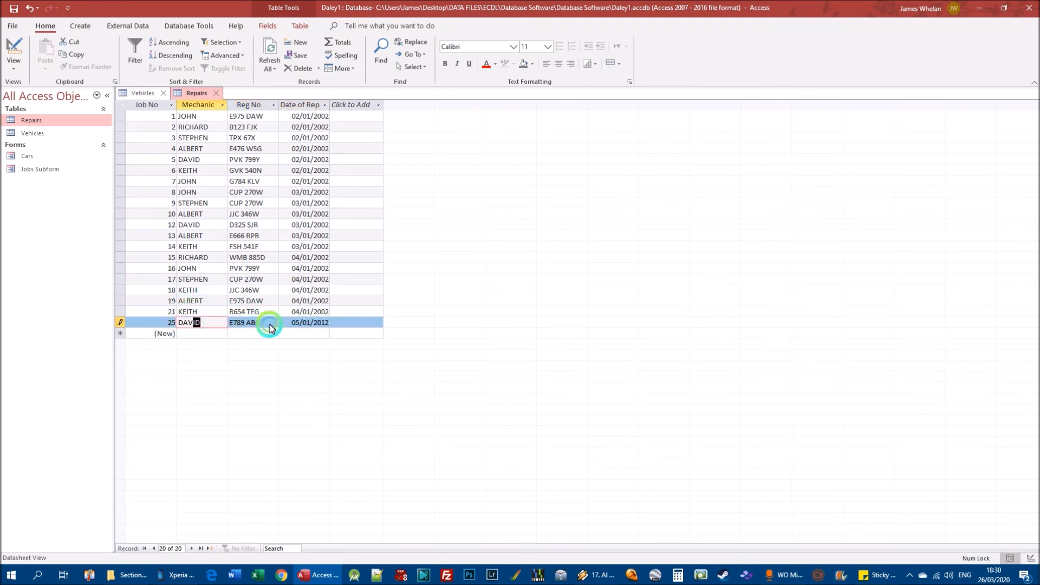
{"action": "left_click", "coordinate": [120, 324]}
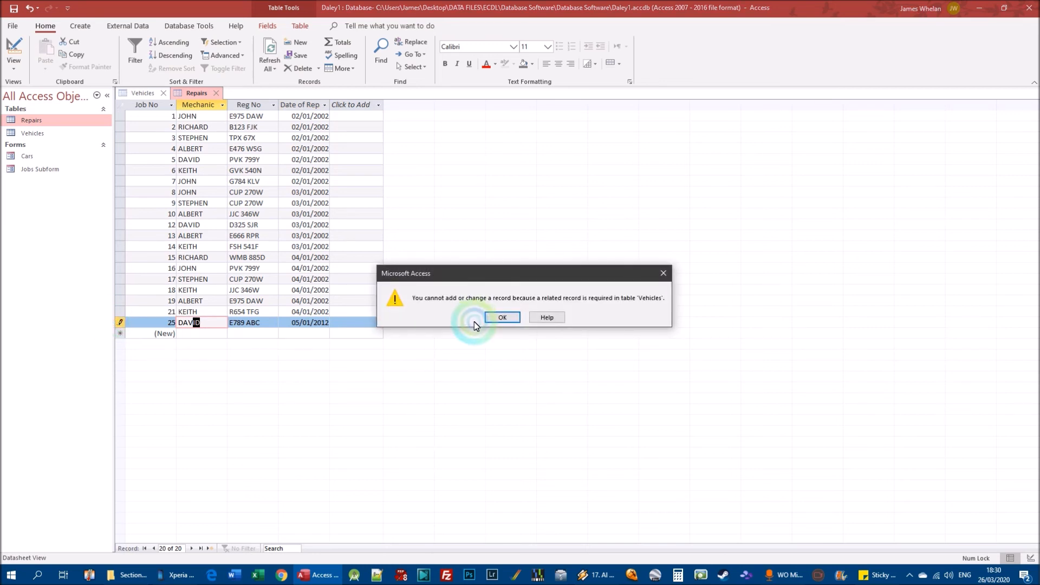
{"action": "left_click", "coordinate": [499, 319]}
{"action": "left_click", "coordinate": [143, 92]}
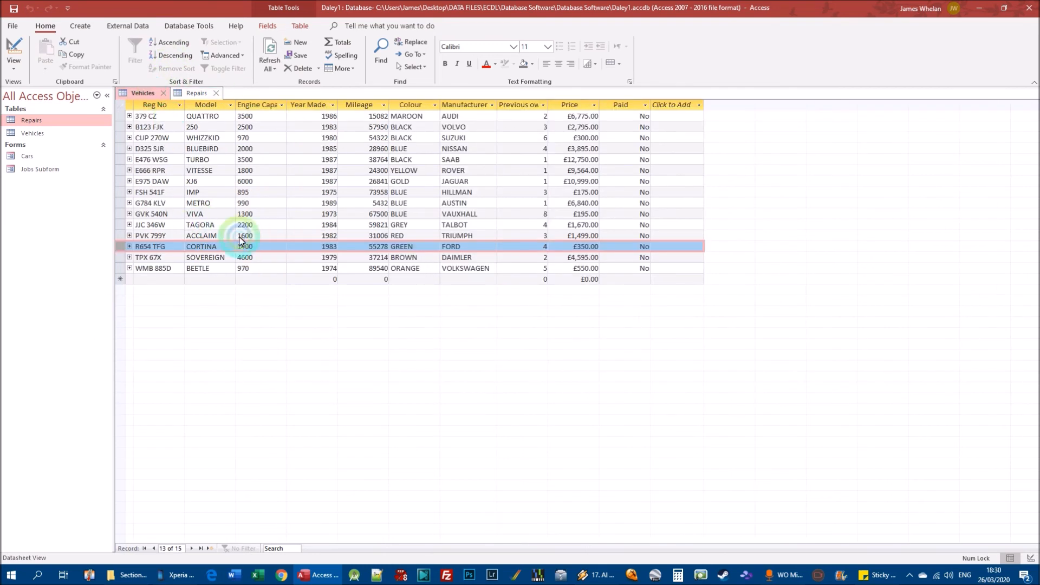
{"action": "left_click", "coordinate": [196, 94]}
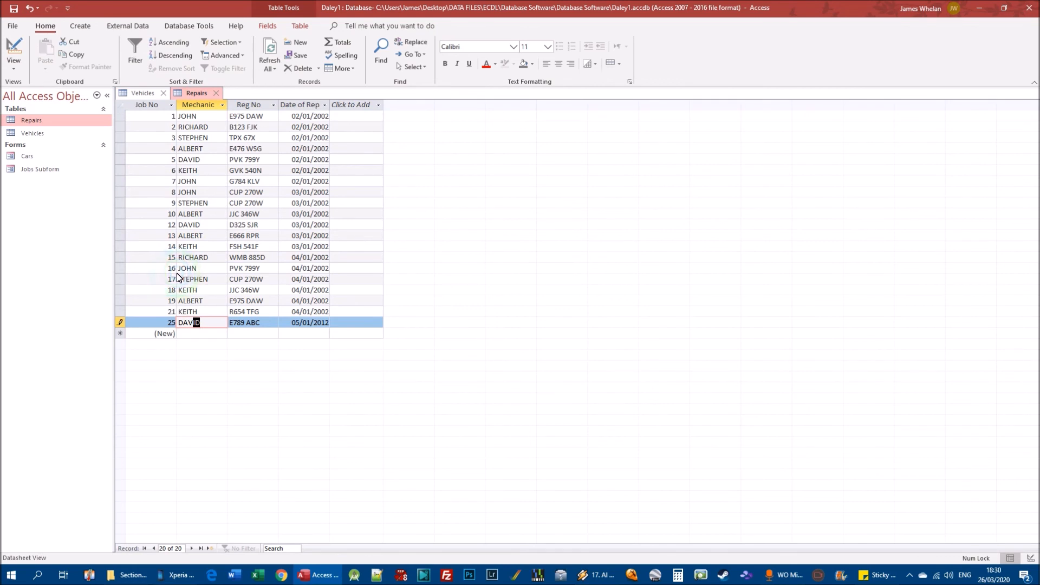
Clear the Reg No of the unmatched repair and delete its whole record from the Repairs table.
{"action": "left_click", "coordinate": [230, 323]}
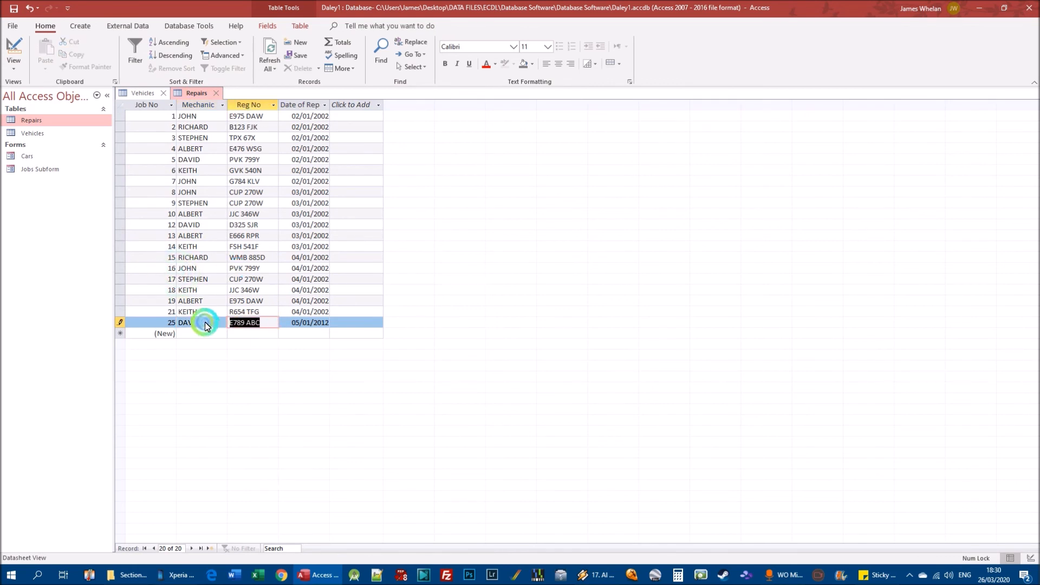
{"action": "key", "text": "Delete"}
{"action": "left_click", "coordinate": [120, 323]}
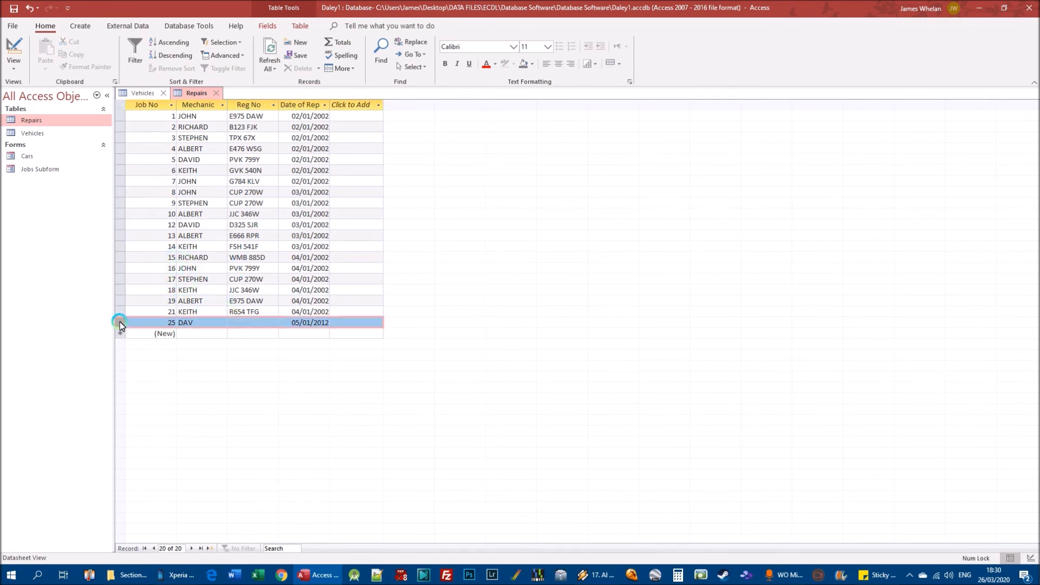
{"action": "right_click", "coordinate": [121, 324]}
{"action": "left_click", "coordinate": [148, 346]}
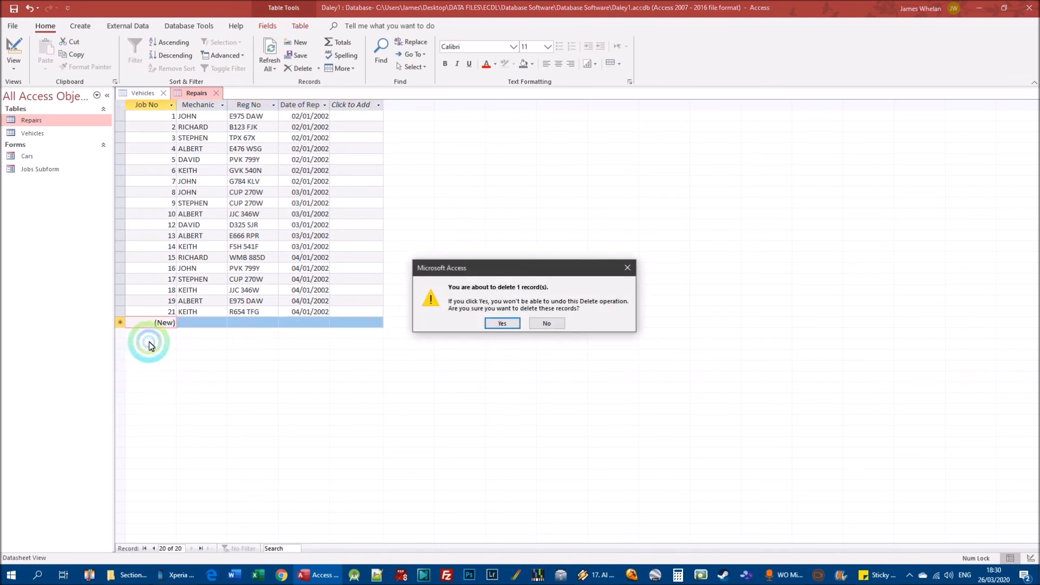
{"action": "left_click", "coordinate": [507, 323]}
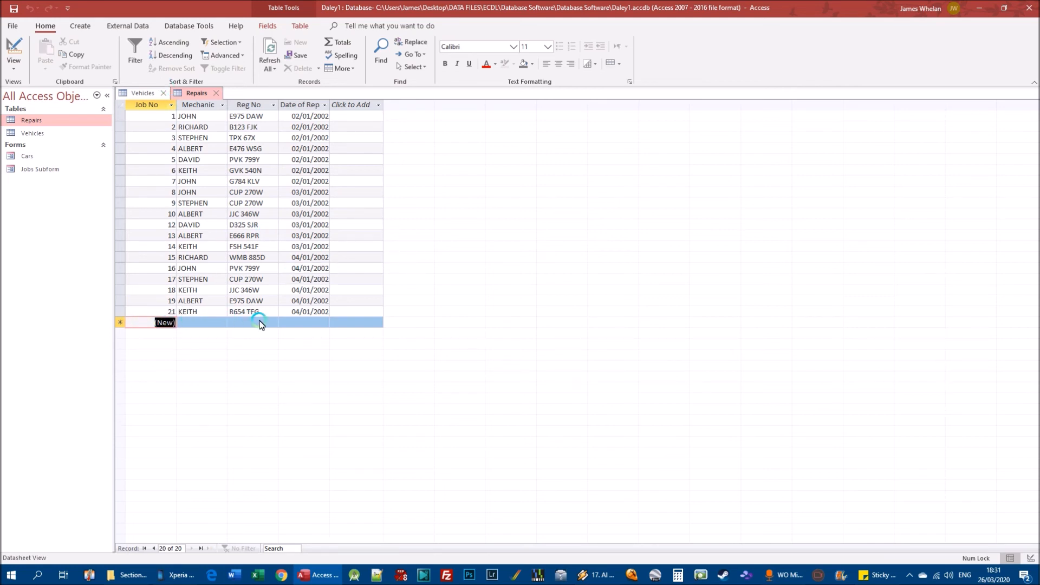
Compare the registrations in the Vehicles table with those used in the Repairs table.
{"action": "left_click", "coordinate": [146, 93]}
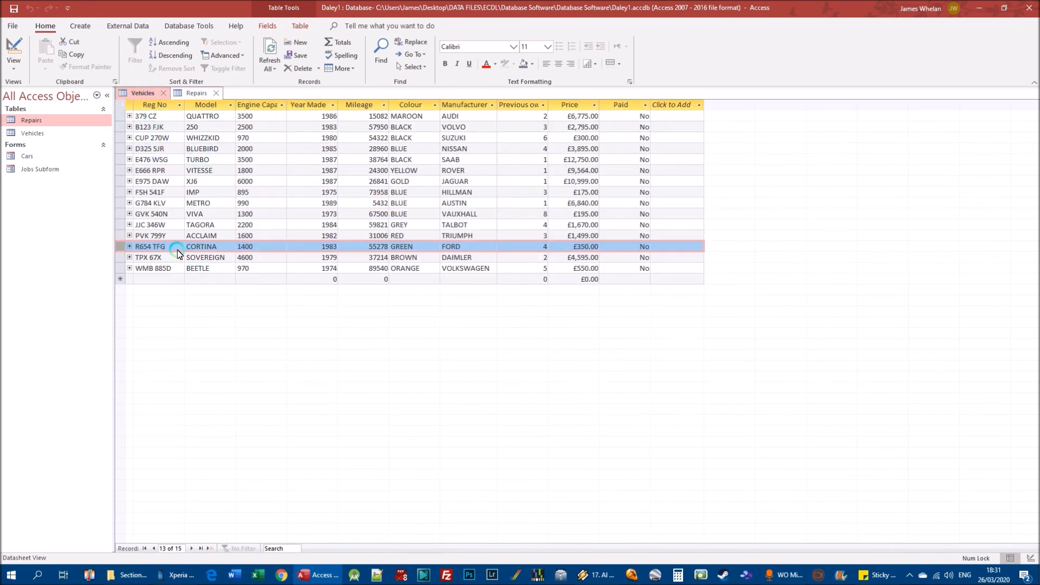
{"action": "left_click", "coordinate": [195, 94]}
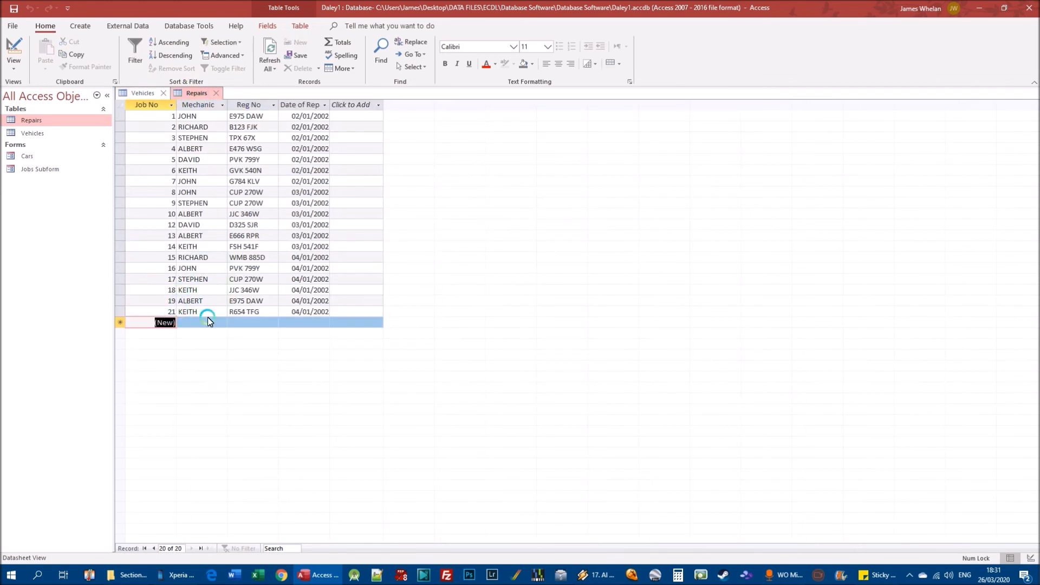
{"action": "left_click", "coordinate": [143, 93]}
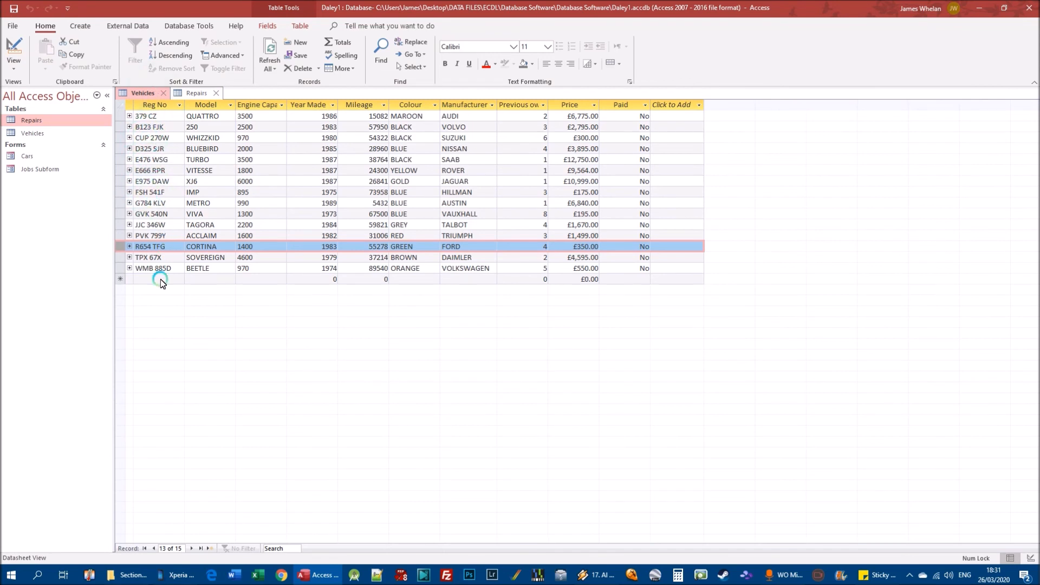
{"action": "left_click", "coordinate": [195, 94]}
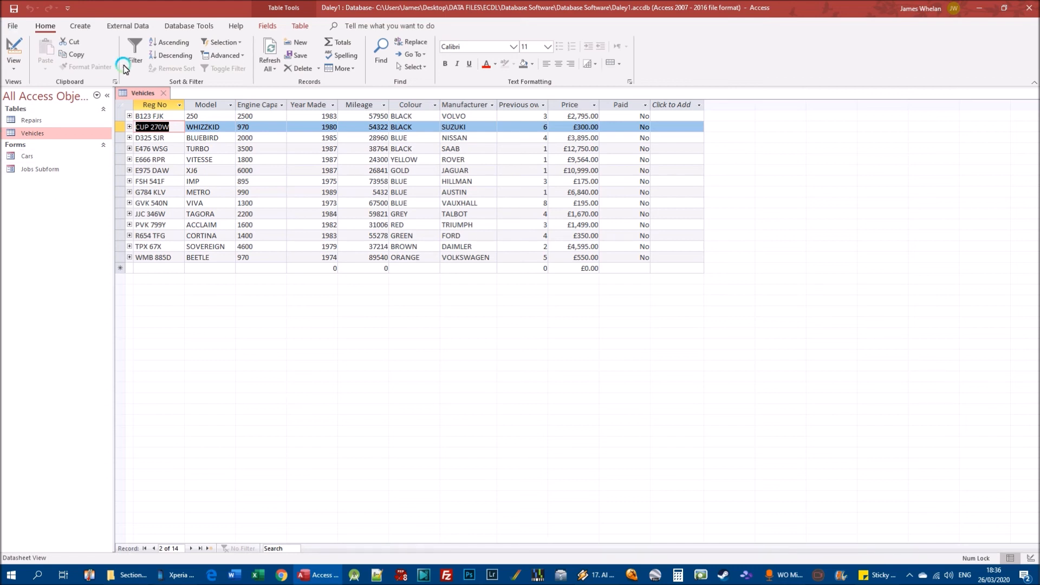
Review the referential integrity and cascade options of the Vehicles–Repairs relationship without changing them, and close the relationship diagram.
{"action": "left_click", "coordinate": [170, 27]}
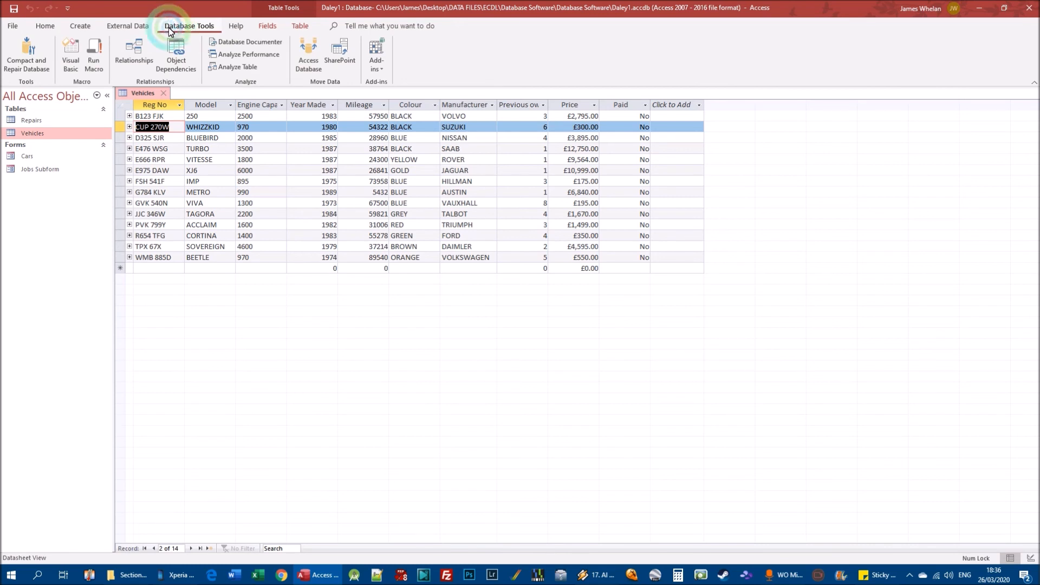
{"action": "left_click", "coordinate": [135, 54]}
{"action": "right_click", "coordinate": [281, 166]}
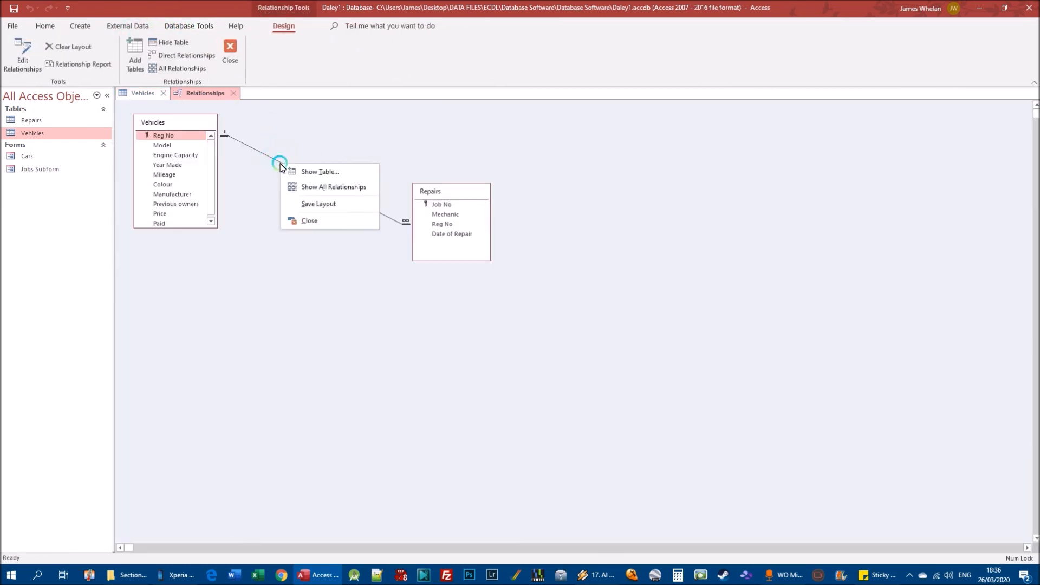
{"action": "right_click", "coordinate": [275, 160]}
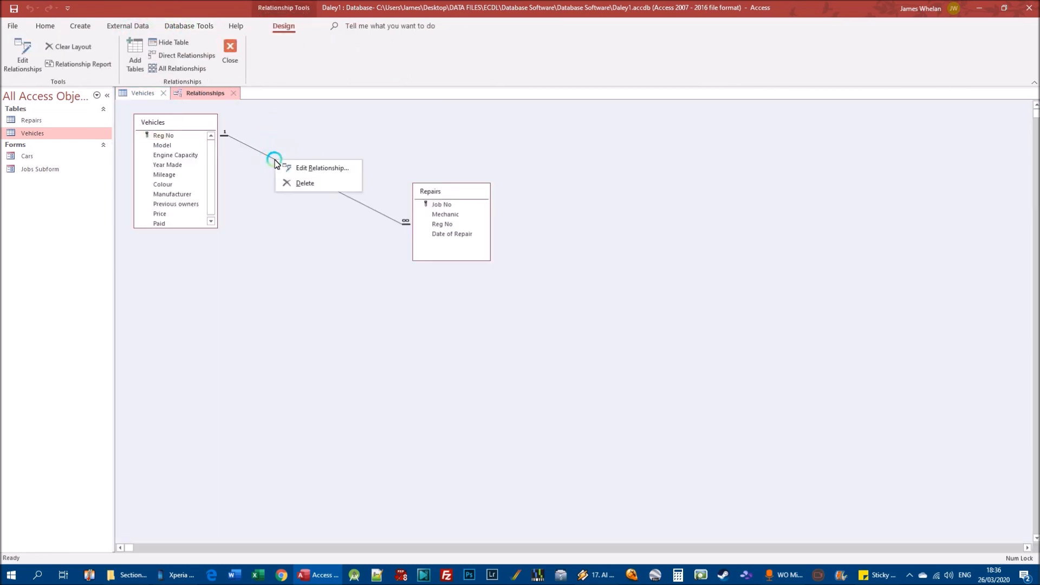
{"action": "left_click", "coordinate": [303, 169]}
{"action": "left_click", "coordinate": [442, 223]}
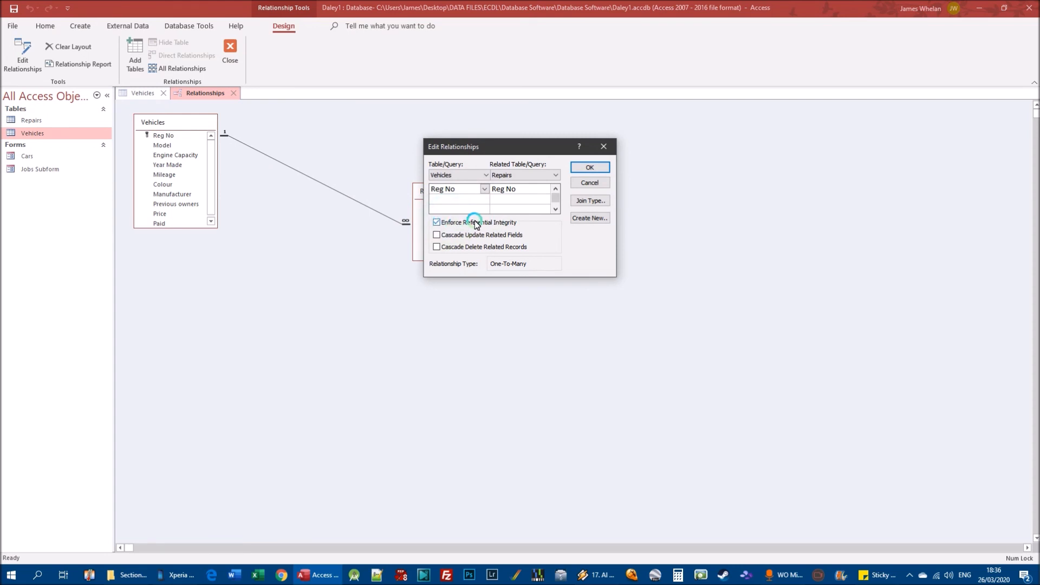
{"action": "left_click", "coordinate": [590, 183]}
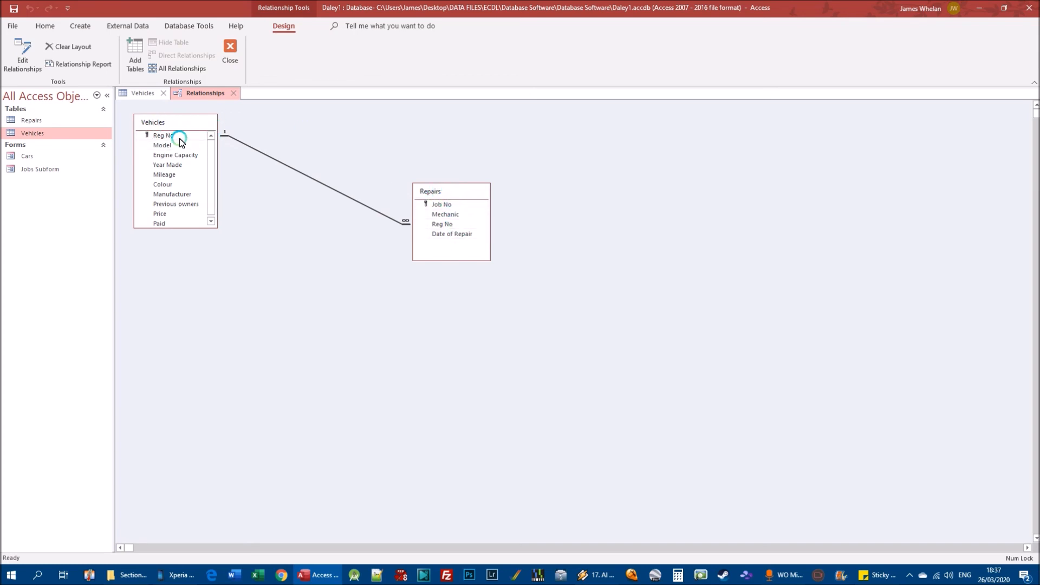
{"action": "left_click", "coordinate": [234, 93]}
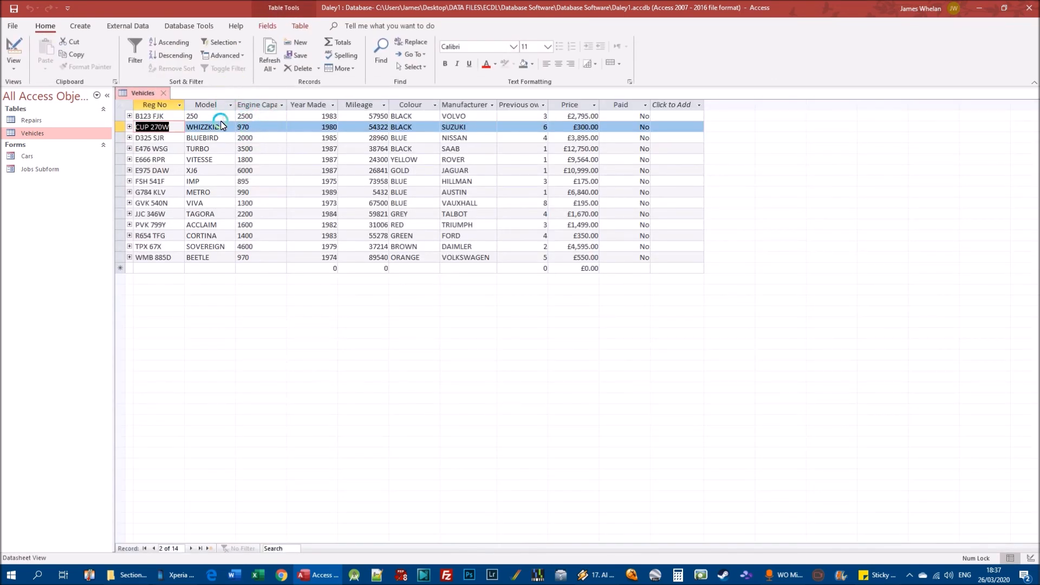
Try to change the Volvo 250's Reg No in the Vehicles table to B124 FJK.
{"action": "left_click", "coordinate": [164, 116]}
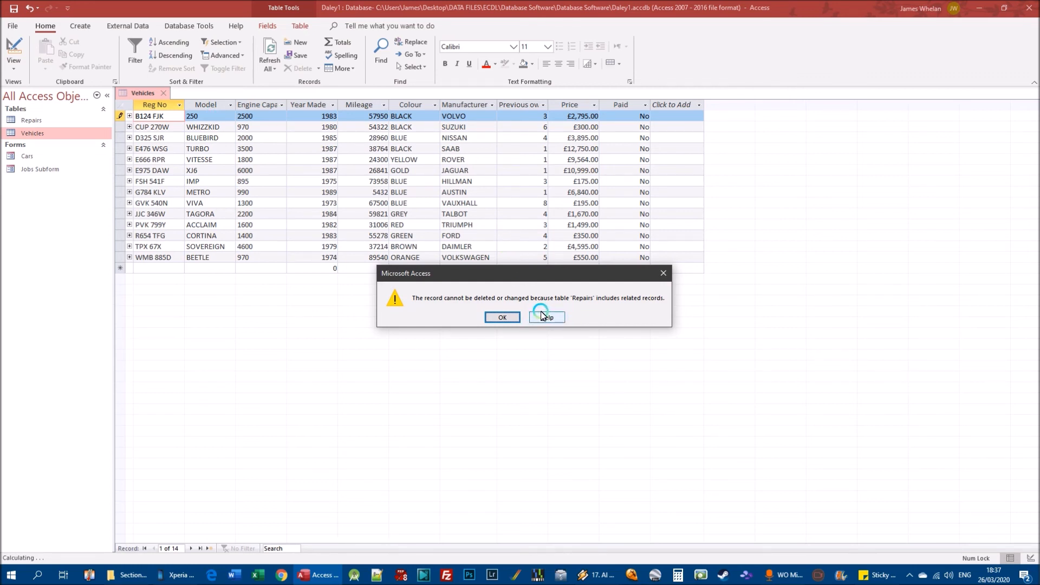
{"action": "left_click", "coordinate": [162, 118]}
{"action": "left_click", "coordinate": [502, 317]}
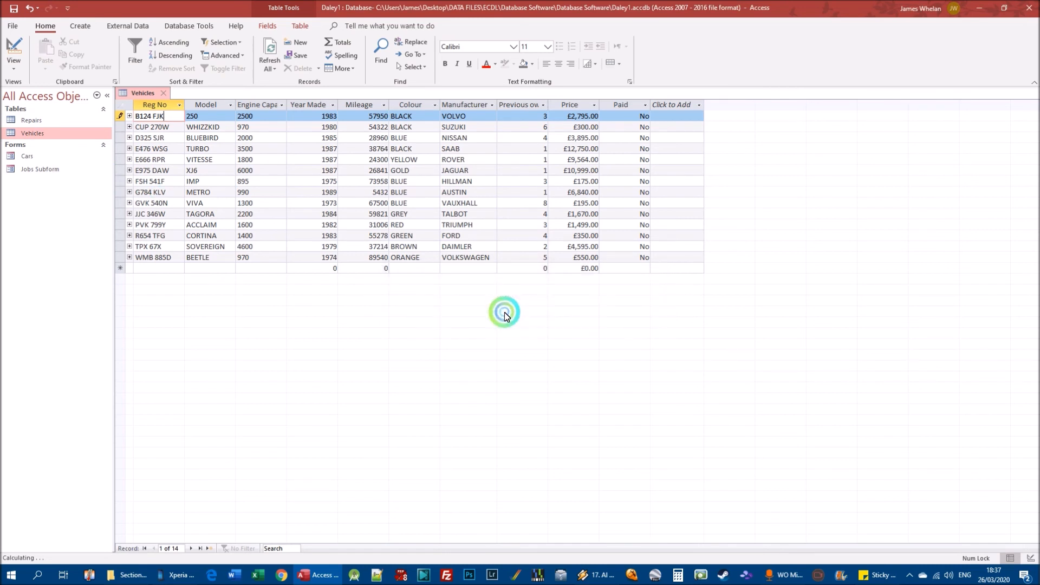
Undo the Volvo 250's Reg No edit and compare its registration with the one used in the Repairs table.
{"action": "left_click", "coordinate": [177, 121]}
{"action": "left_click", "coordinate": [39, 15]}
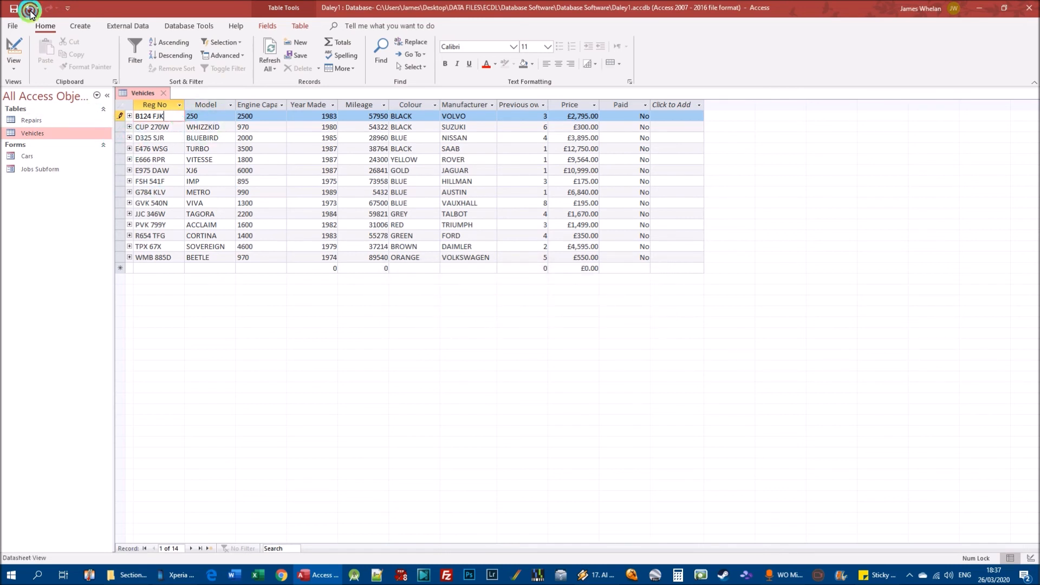
{"action": "double_click", "coordinate": [38, 122]}
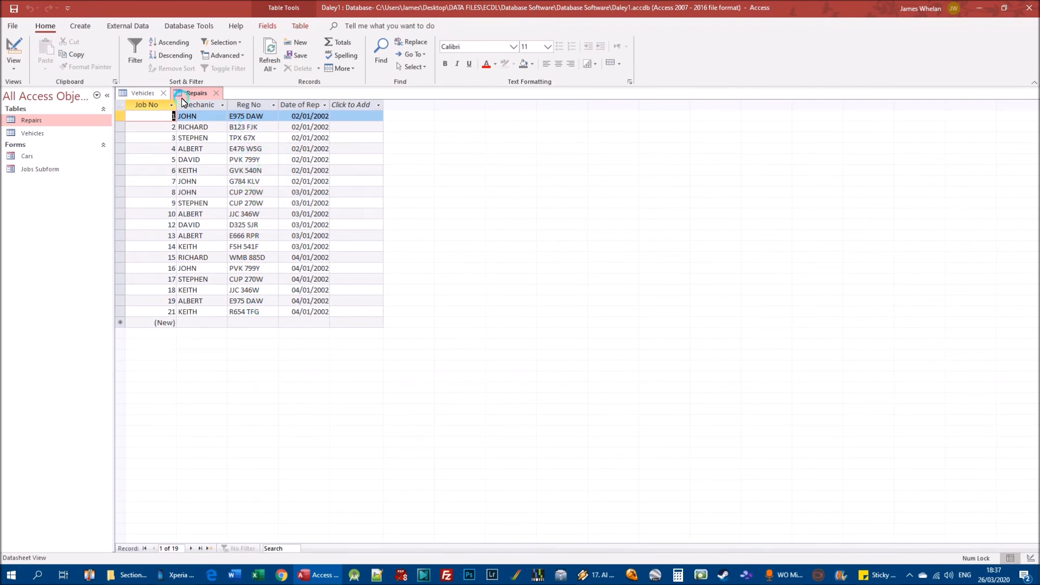
{"action": "left_click", "coordinate": [136, 93]}
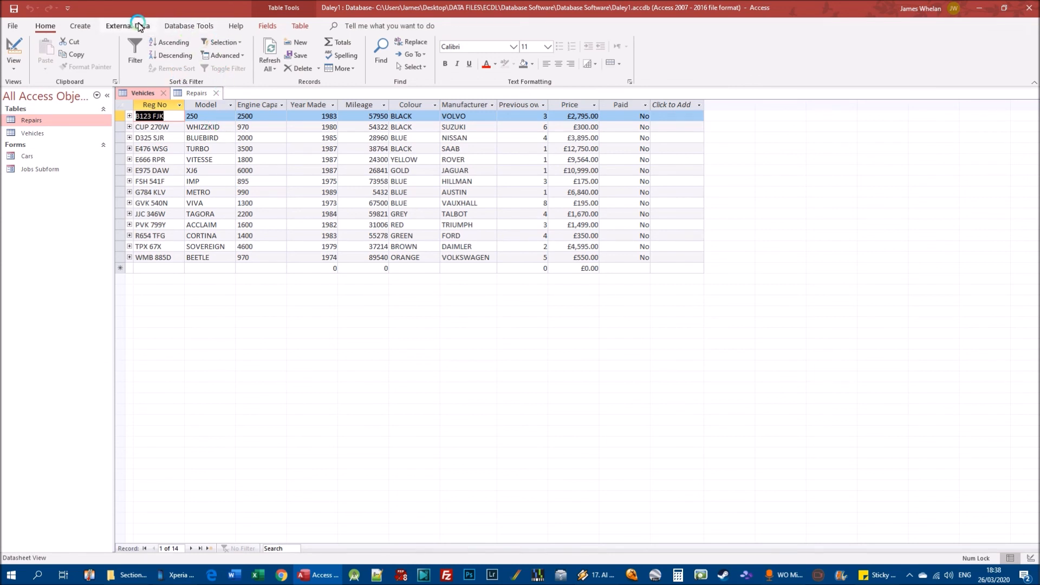
Open the relationship diagram and try to enable cascading updates and deletes for the Vehicles–Repairs link while both tables are open.
{"action": "left_click", "coordinate": [186, 24]}
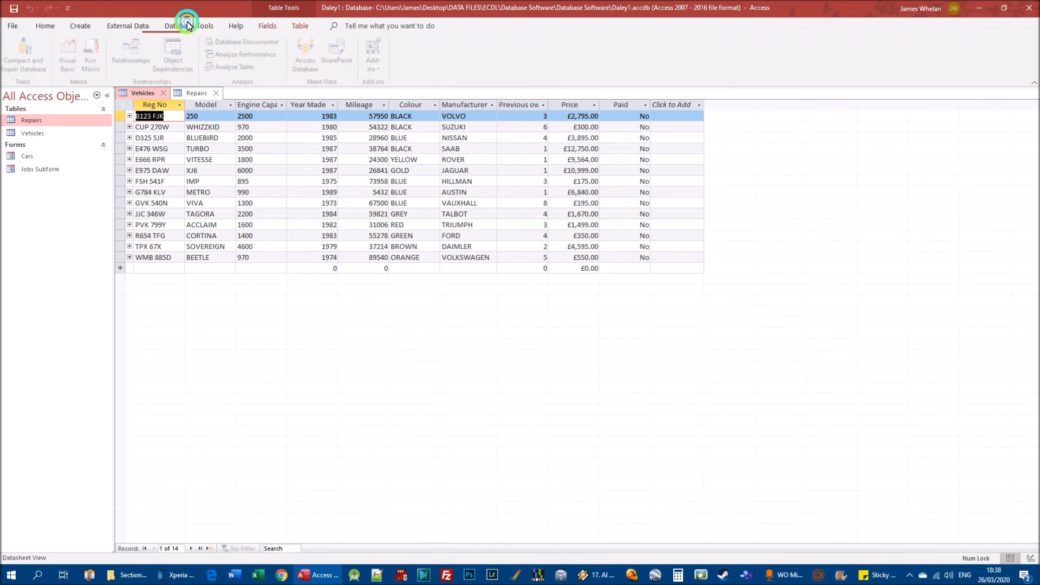
{"action": "left_click", "coordinate": [145, 58]}
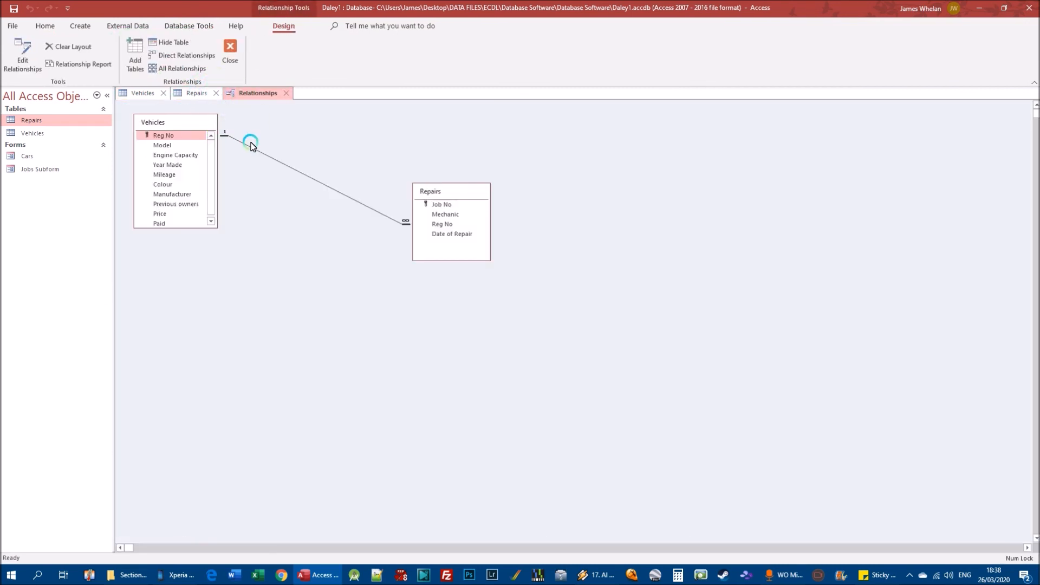
{"action": "right_click", "coordinate": [250, 150]}
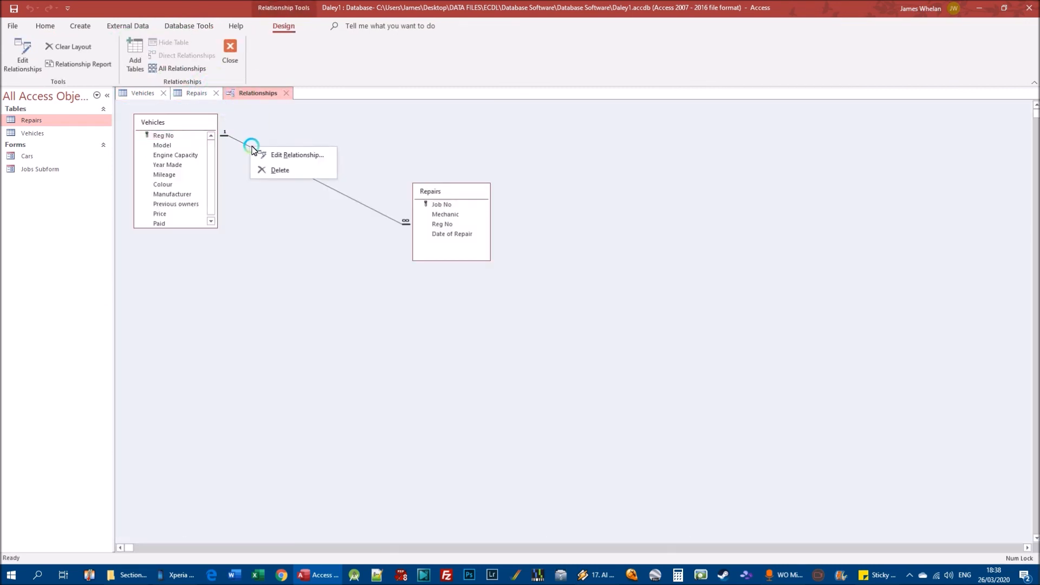
{"action": "left_click", "coordinate": [293, 155]}
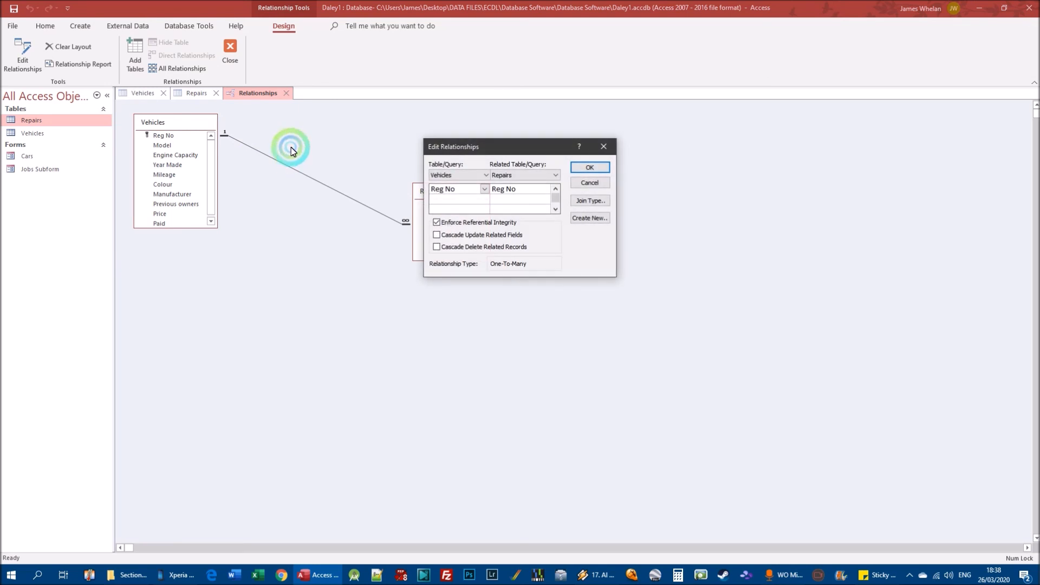
{"action": "left_click", "coordinate": [465, 237]}
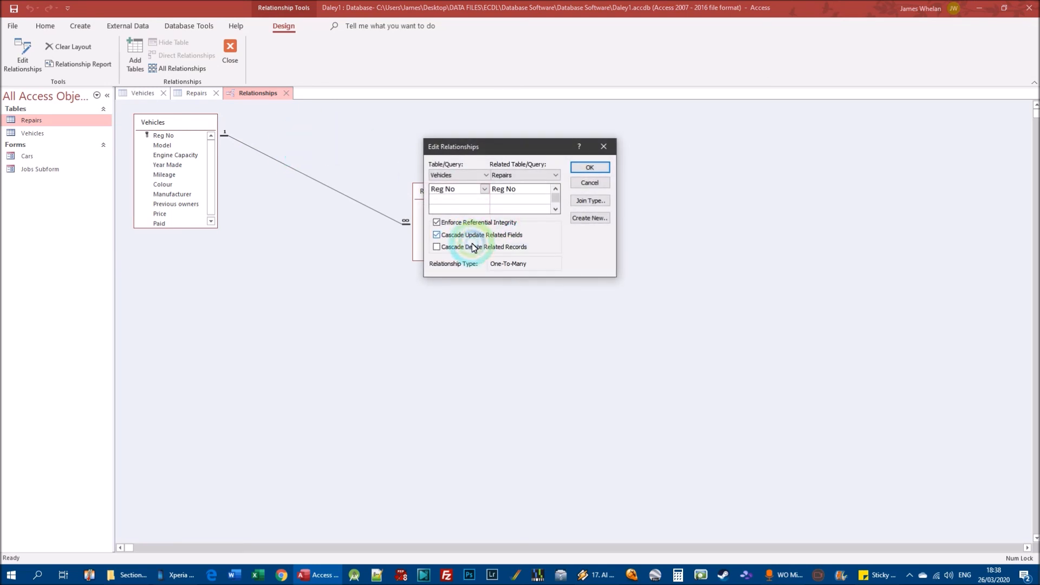
{"action": "left_click", "coordinate": [519, 250]}
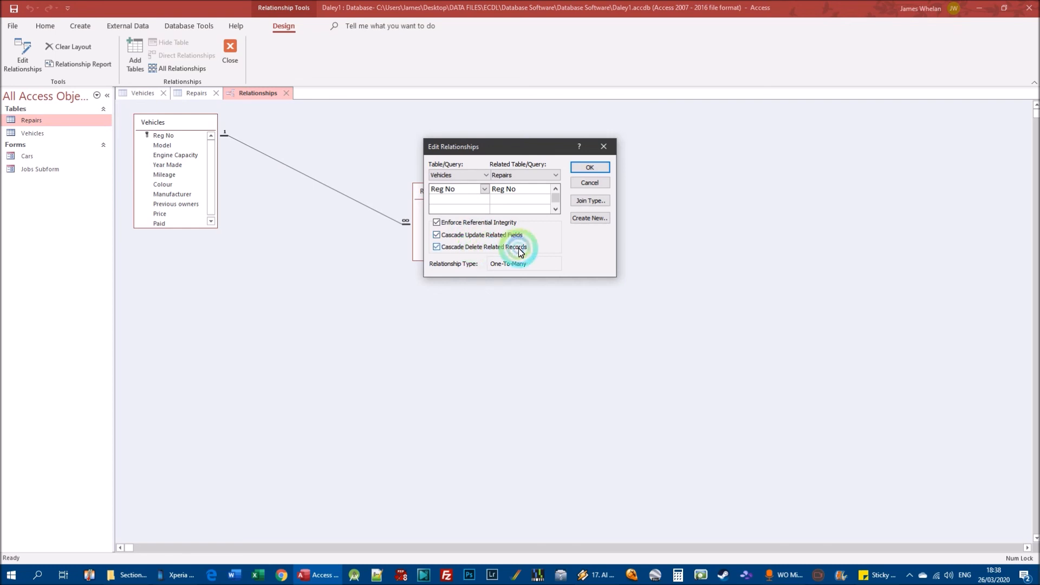
{"action": "left_click", "coordinate": [590, 168]}
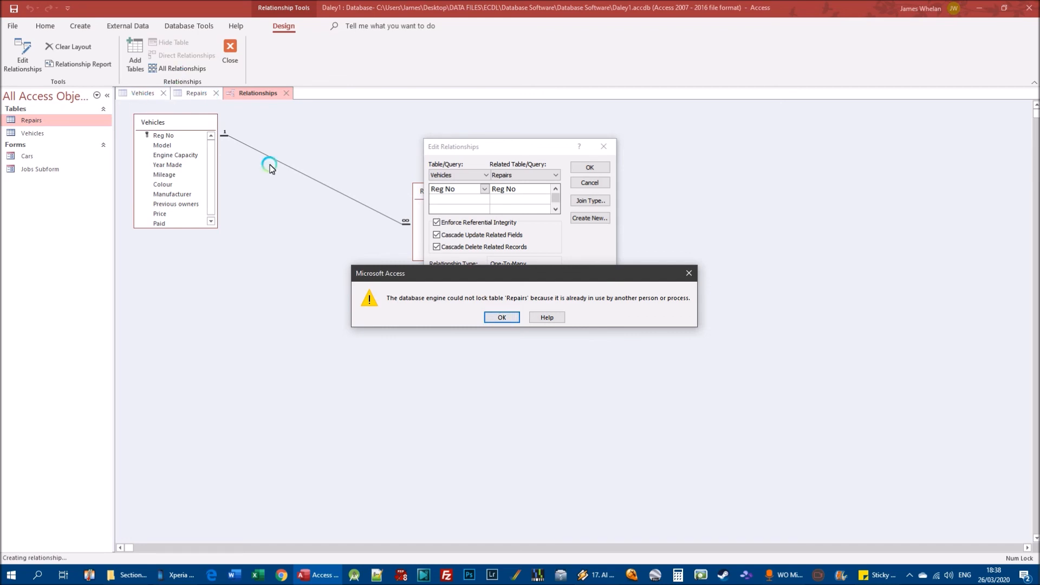
{"action": "left_click", "coordinate": [499, 316]}
{"action": "left_click", "coordinate": [604, 146]}
Close both open tables and enable Cascade Update Related Fields and Cascade Delete Related Records on the Vehicles–Repairs relationship.
{"action": "left_click", "coordinate": [216, 94]}
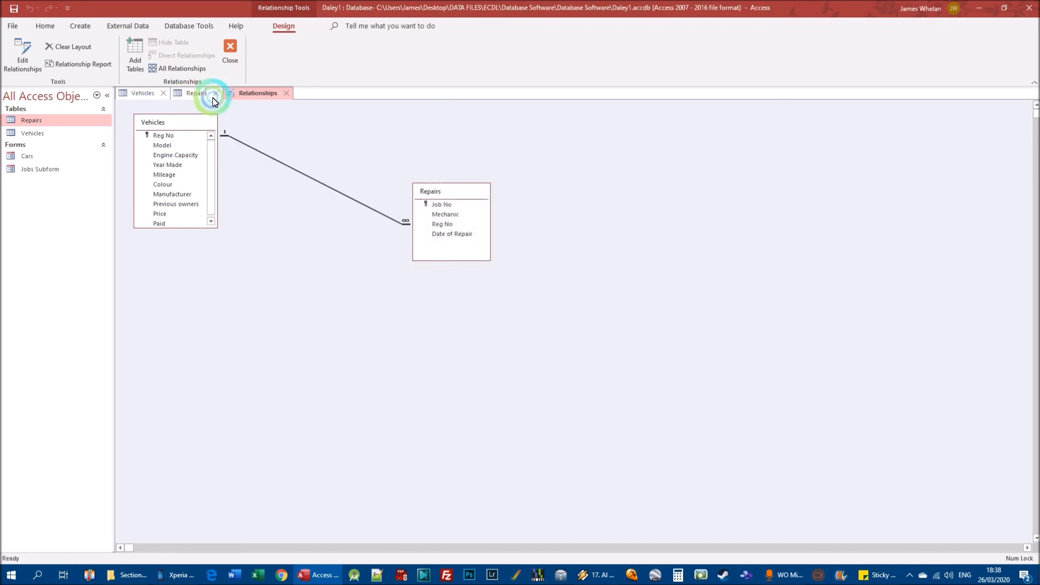
{"action": "left_click", "coordinate": [161, 93]}
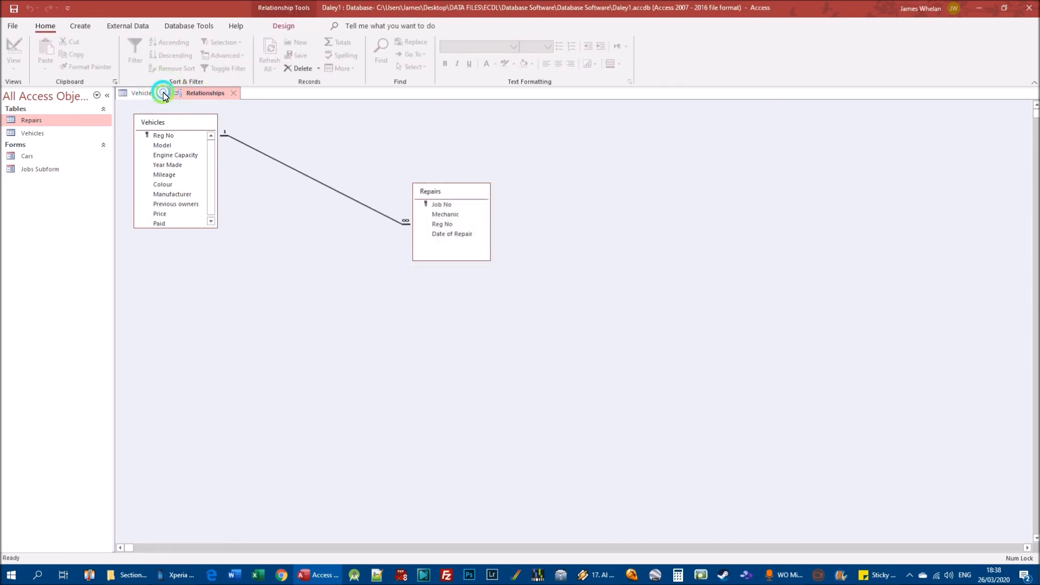
{"action": "left_click", "coordinate": [292, 169]}
{"action": "right_click", "coordinate": [292, 169]}
{"action": "left_click", "coordinate": [311, 174]}
{"action": "left_click", "coordinate": [470, 234]}
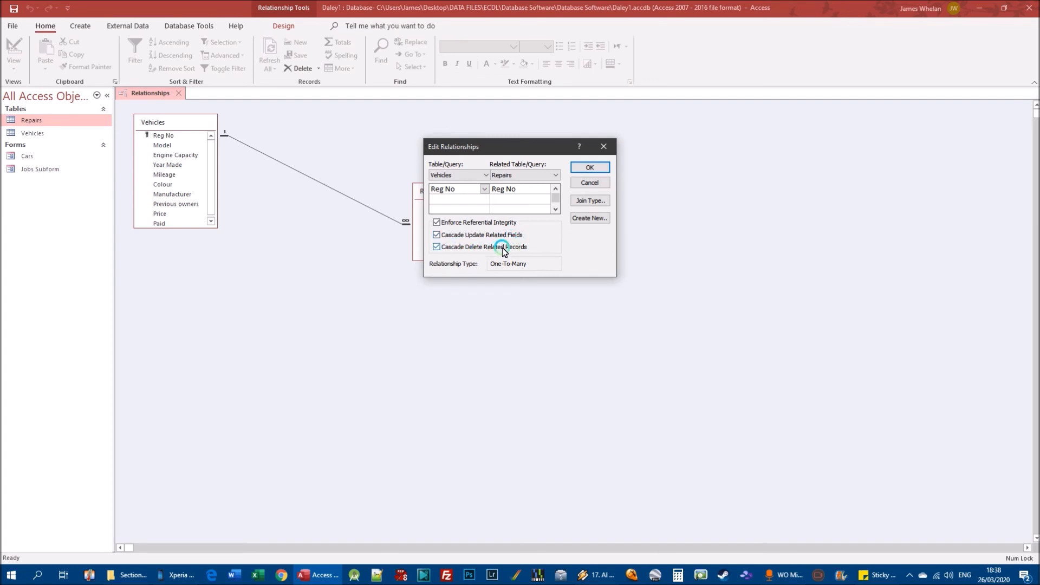
{"action": "left_click", "coordinate": [583, 167]}
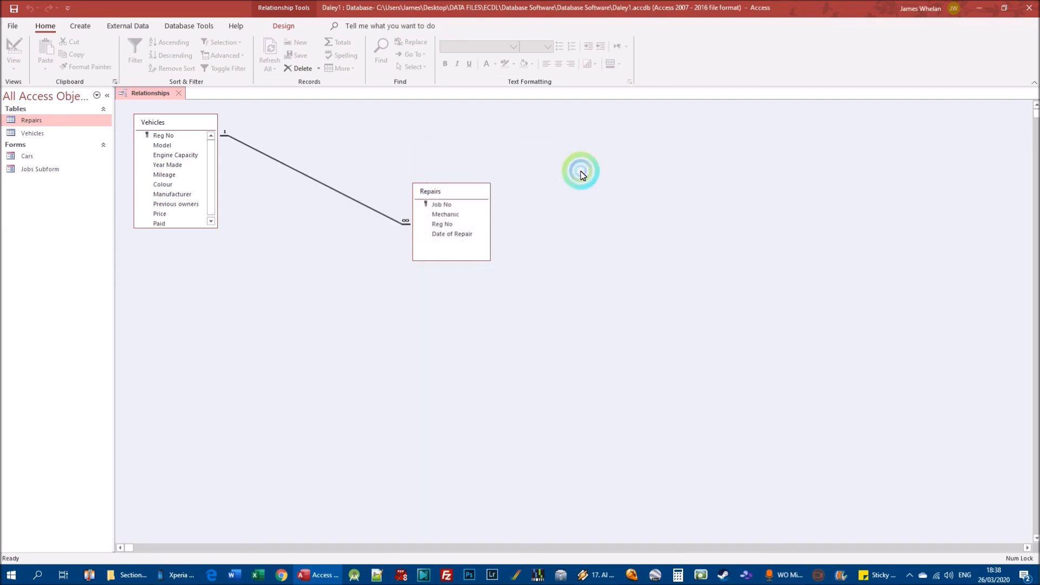
{"action": "left_click", "coordinate": [178, 93]}
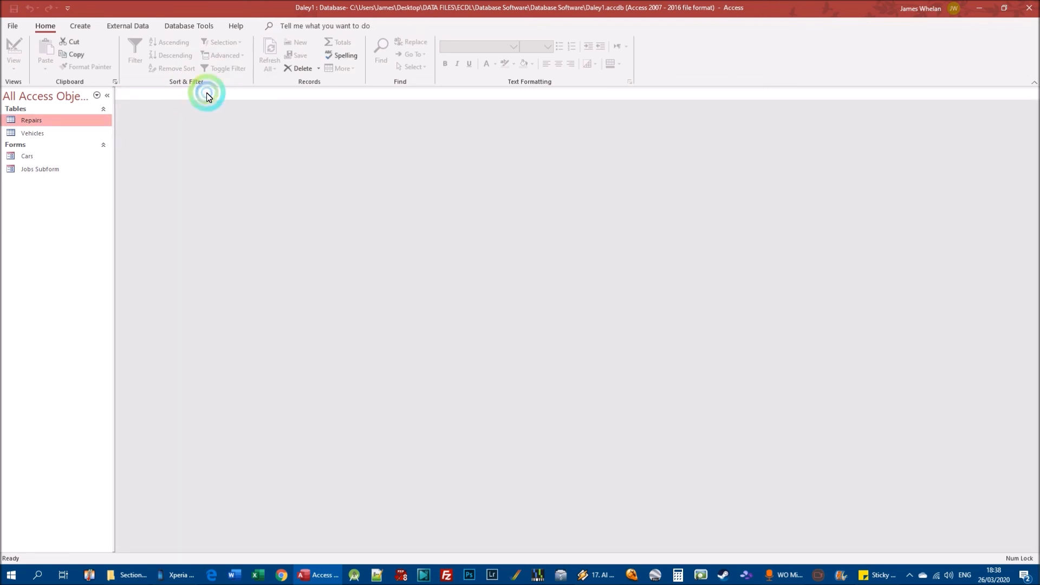
{"action": "double_click", "coordinate": [33, 133]}
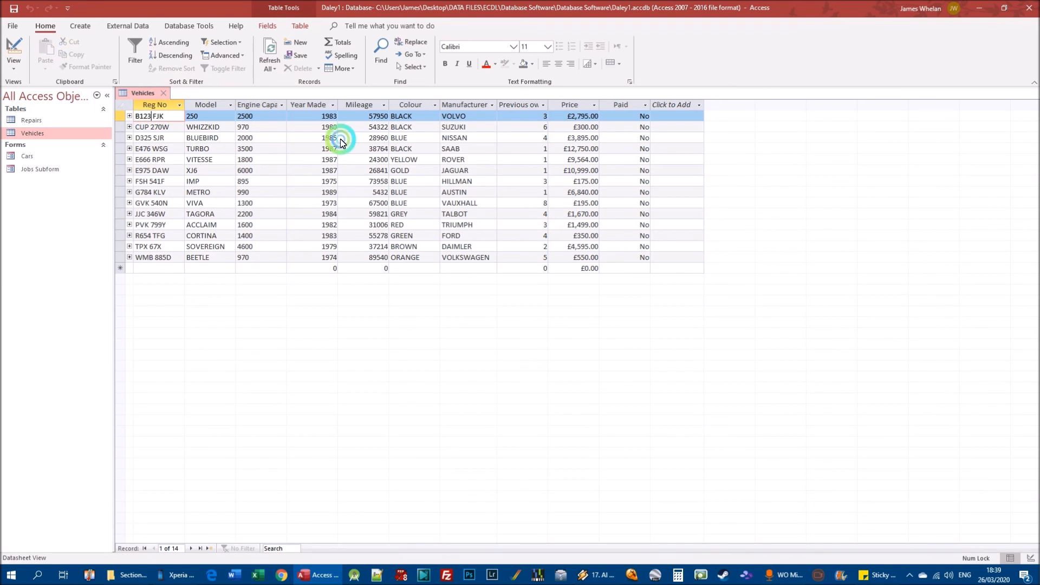
{"action": "left_click", "coordinate": [197, 118]}
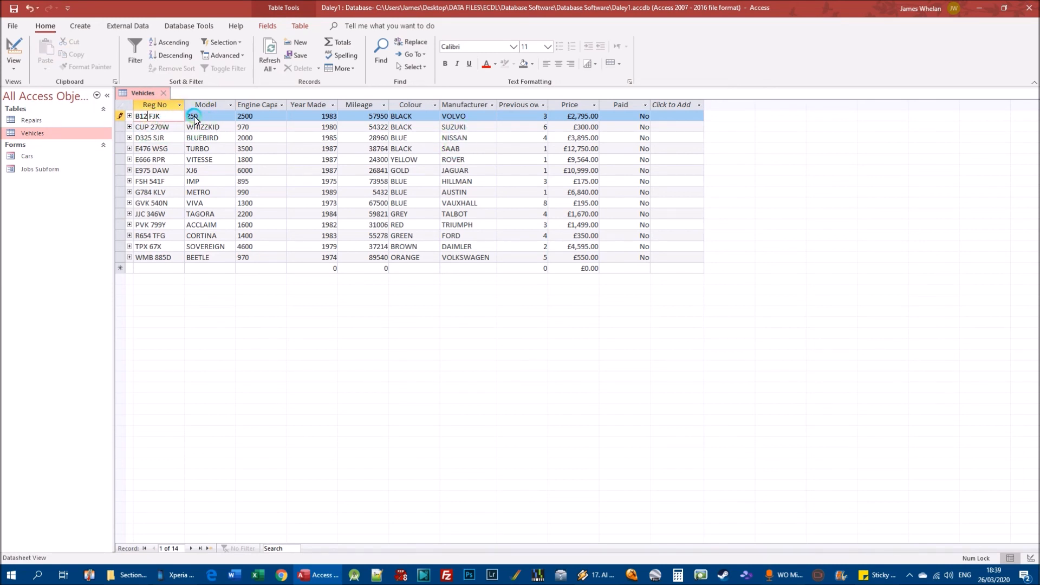
{"action": "key", "text": "Down"}
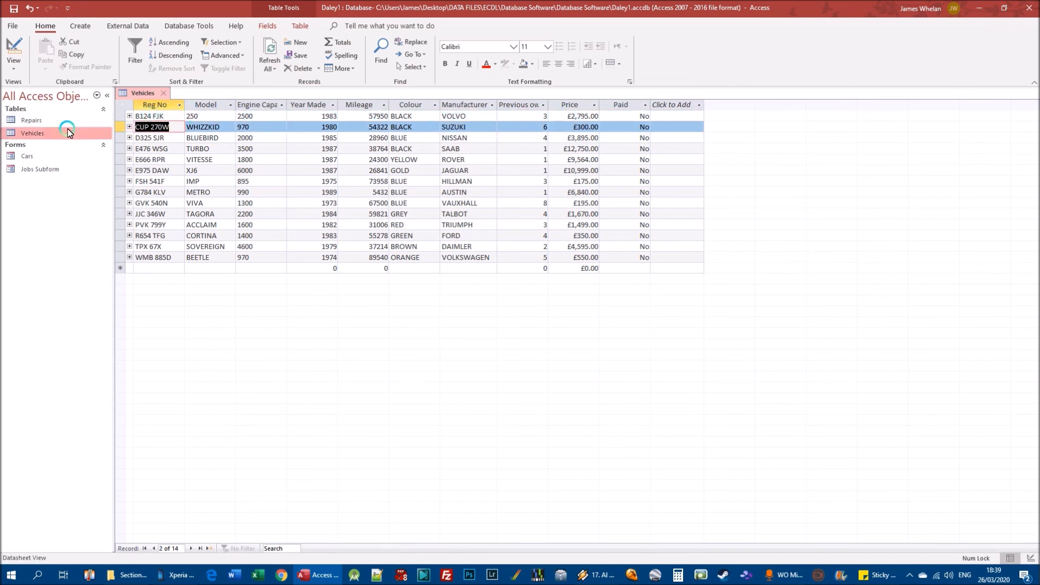
{"action": "double_click", "coordinate": [32, 120]}
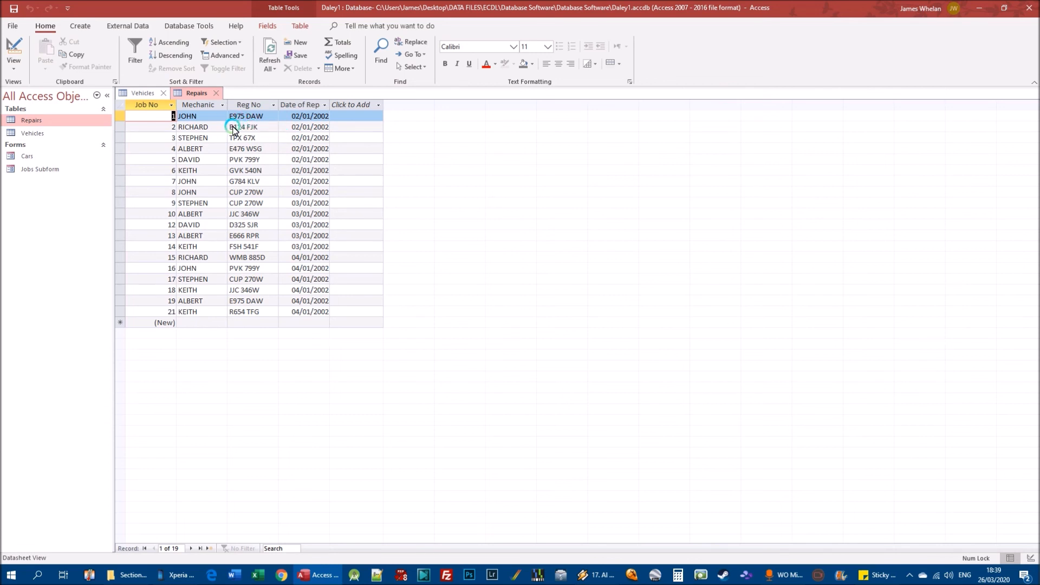
{"action": "left_click_drag", "start_coordinate": [234, 127], "coordinate": [245, 128]}
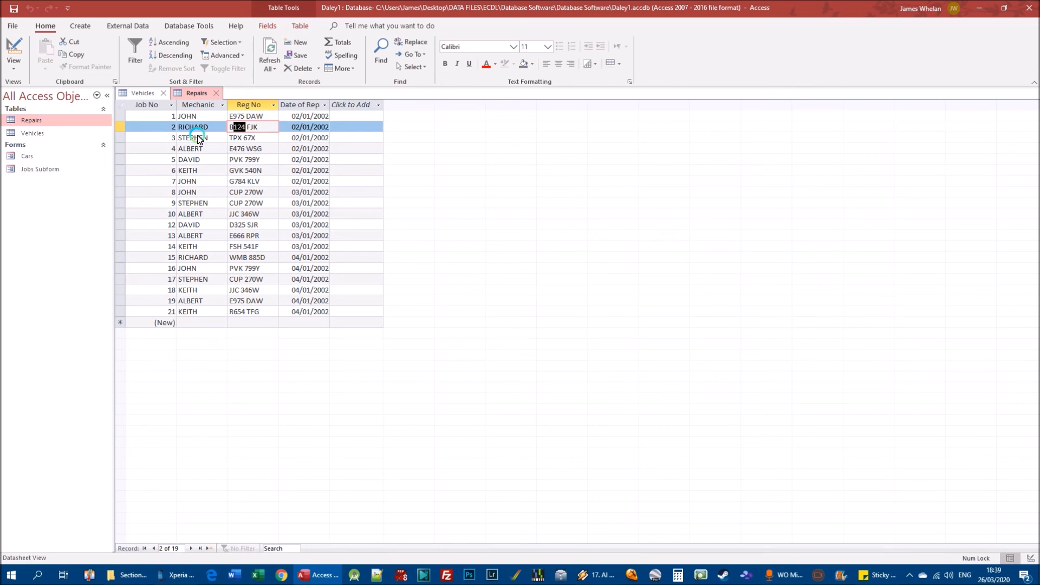
{"action": "left_click", "coordinate": [142, 93]}
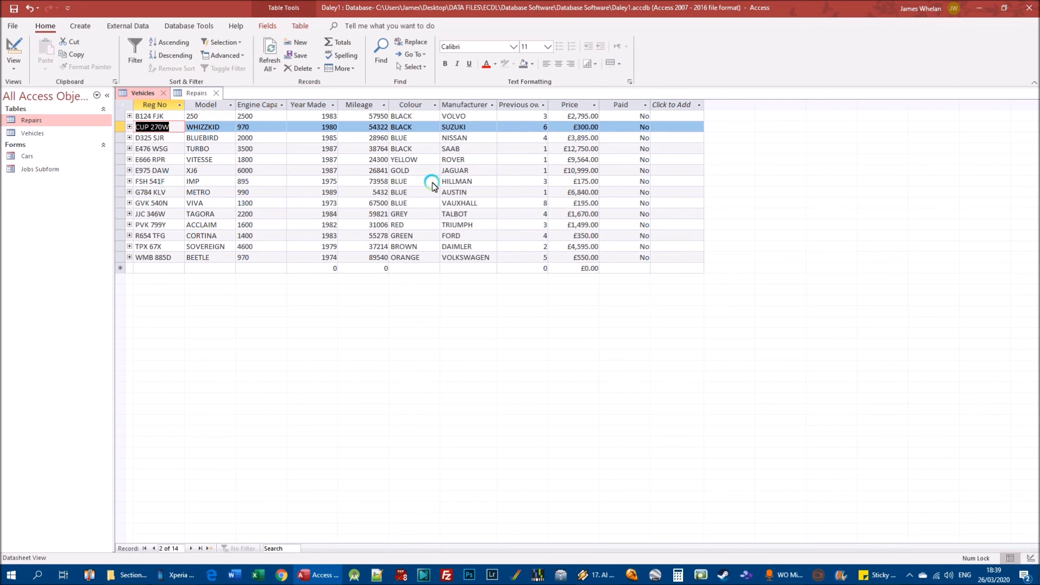
{"action": "left_click", "coordinate": [151, 192]}
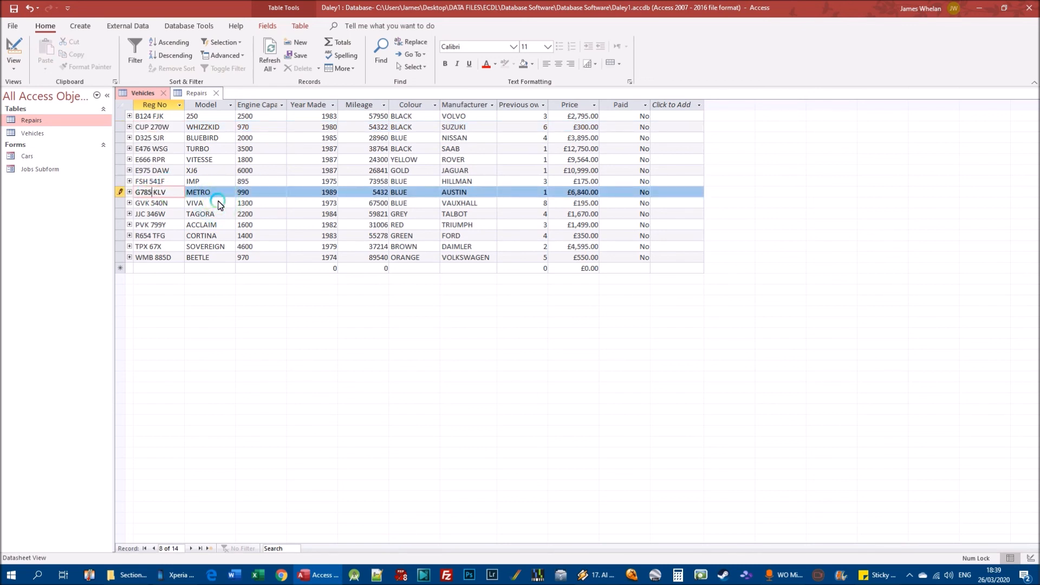
{"action": "key", "text": "Down"}
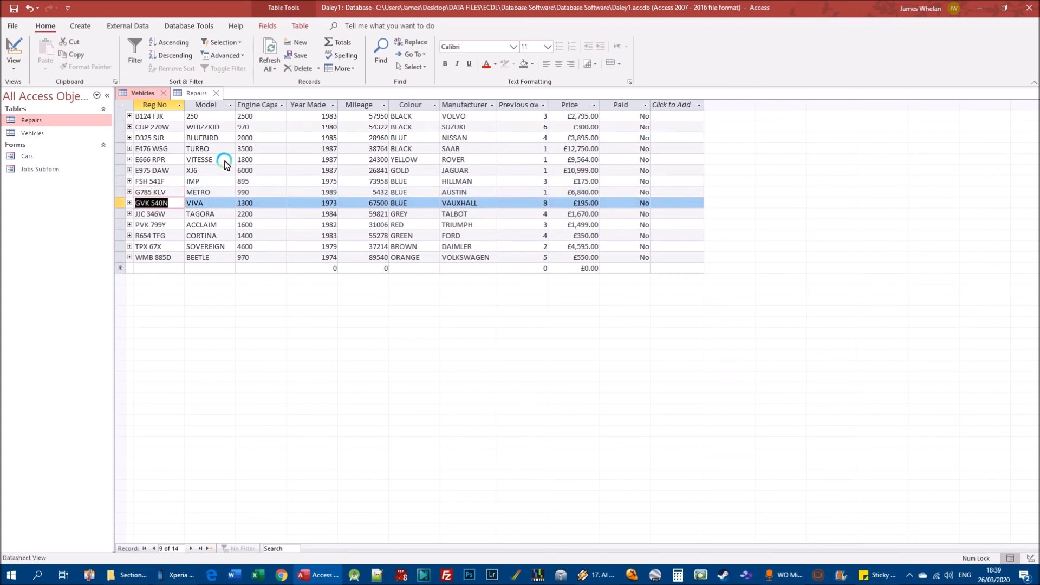
{"action": "left_click_drag", "start_coordinate": [142, 194], "coordinate": [168, 193]}
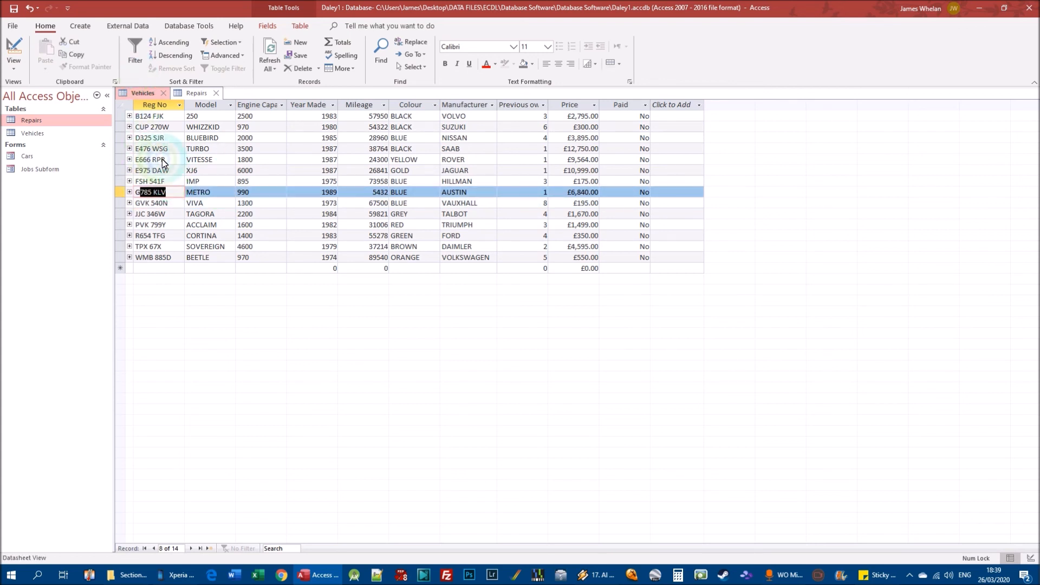
{"action": "left_click", "coordinate": [192, 96]}
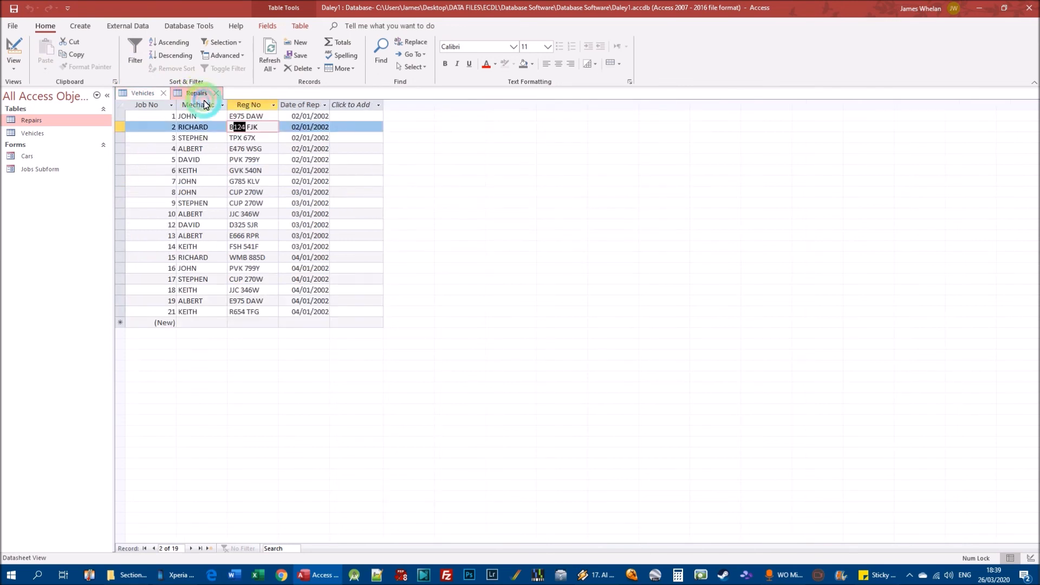
{"action": "left_click", "coordinate": [247, 183]}
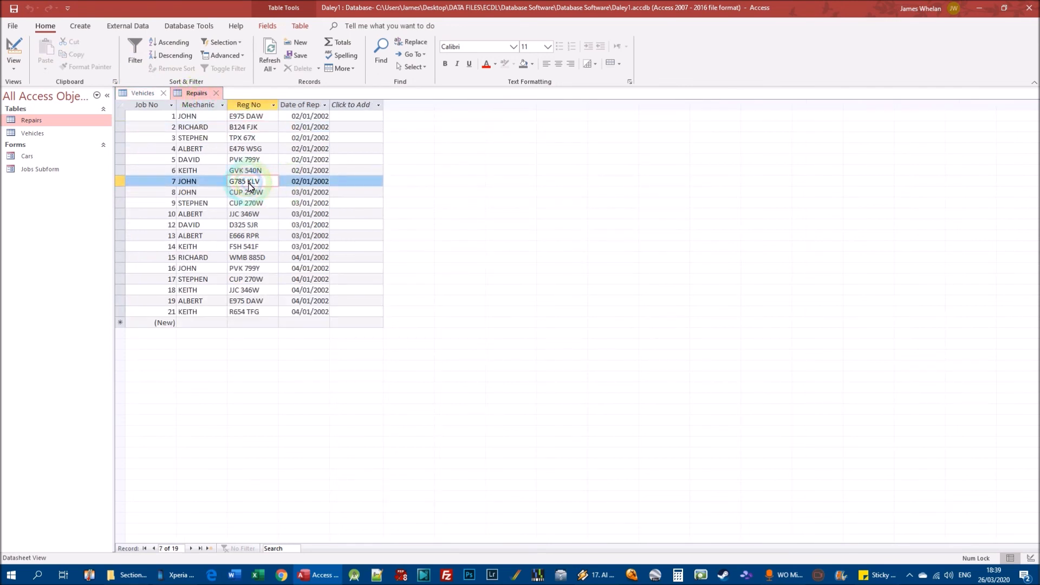
Review the cascade update and delete options of the Vehicles–Repairs relationship without changing them.
{"action": "left_click", "coordinate": [173, 27]}
{"action": "left_click", "coordinate": [138, 52]}
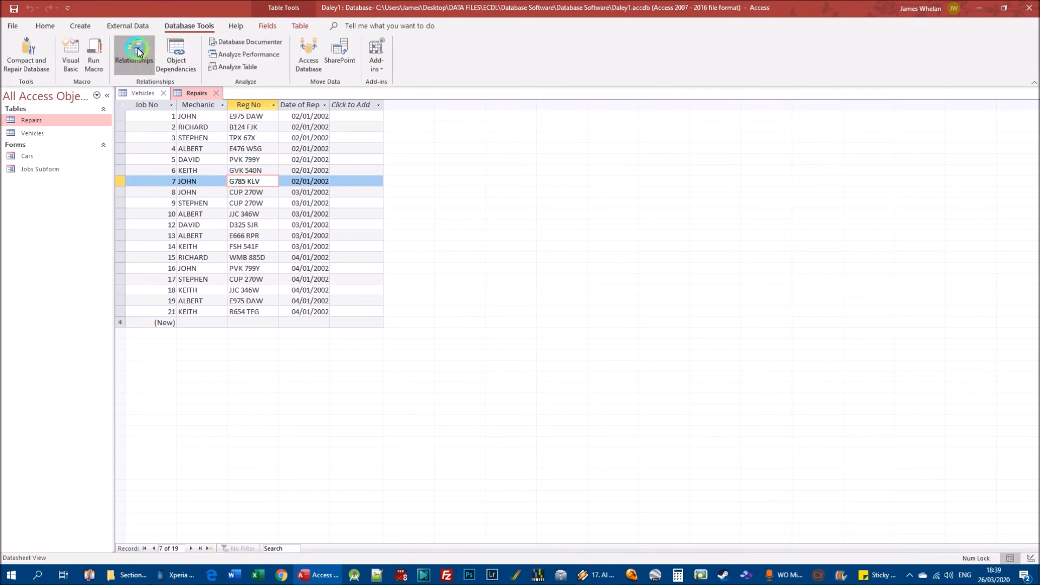
{"action": "right_click", "coordinate": [252, 147]}
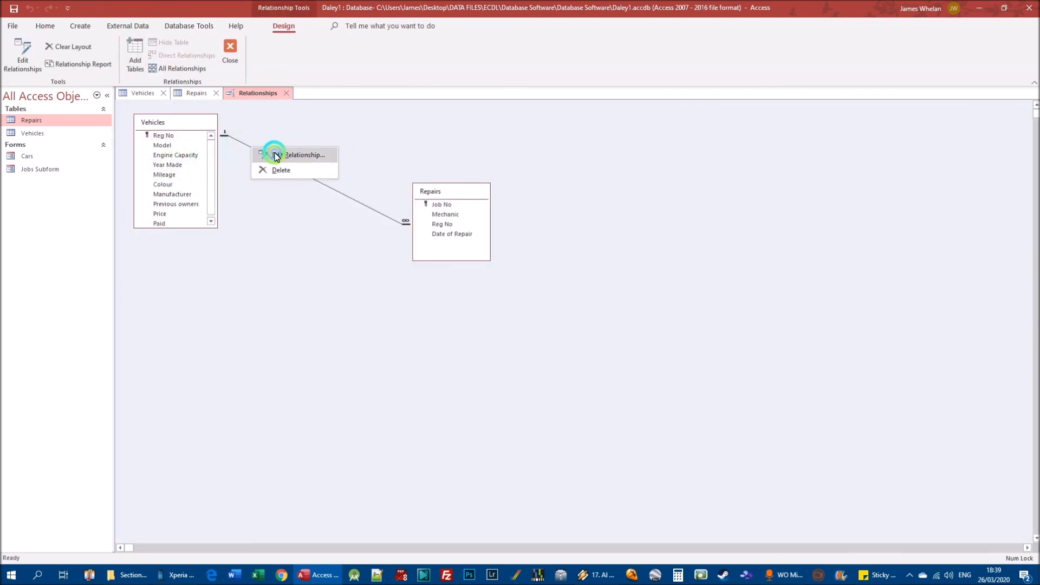
{"action": "left_click", "coordinate": [277, 157]}
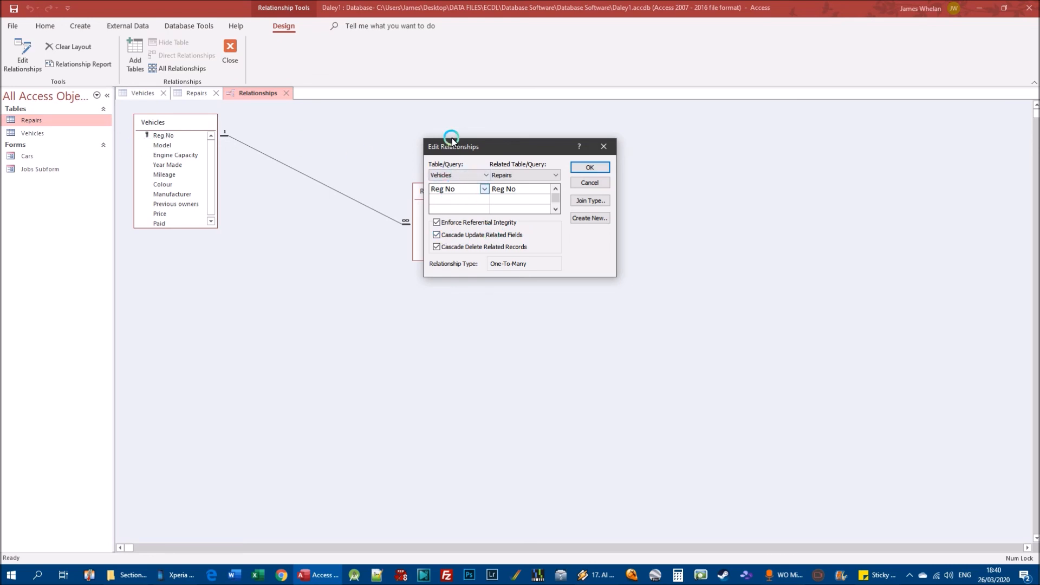
{"action": "left_click", "coordinate": [603, 147]}
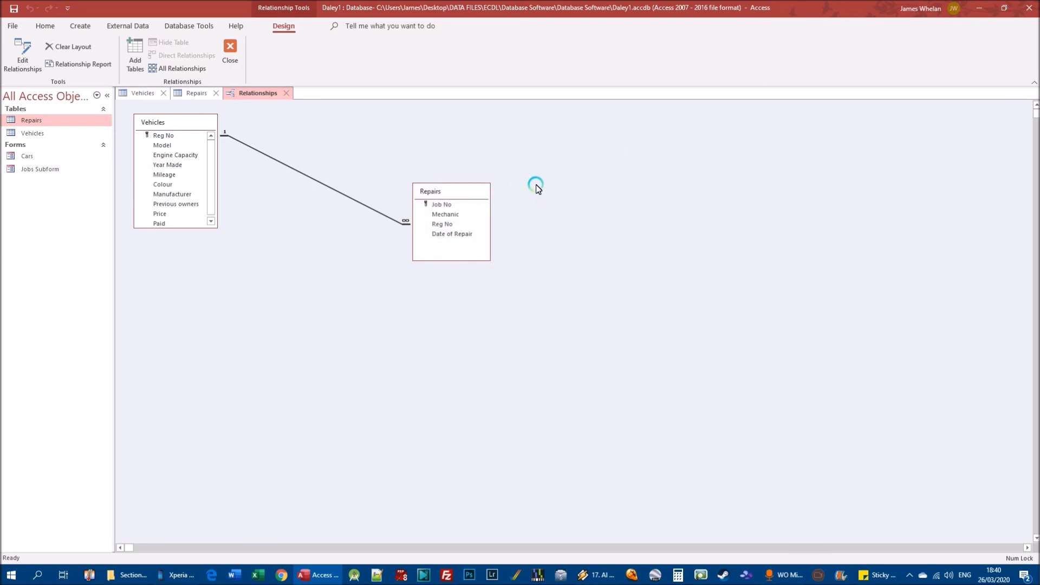
Open the Vehicles table and examine the repair jobs linked to the Jaguar XJ6 record.
{"action": "double_click", "coordinate": [87, 133]}
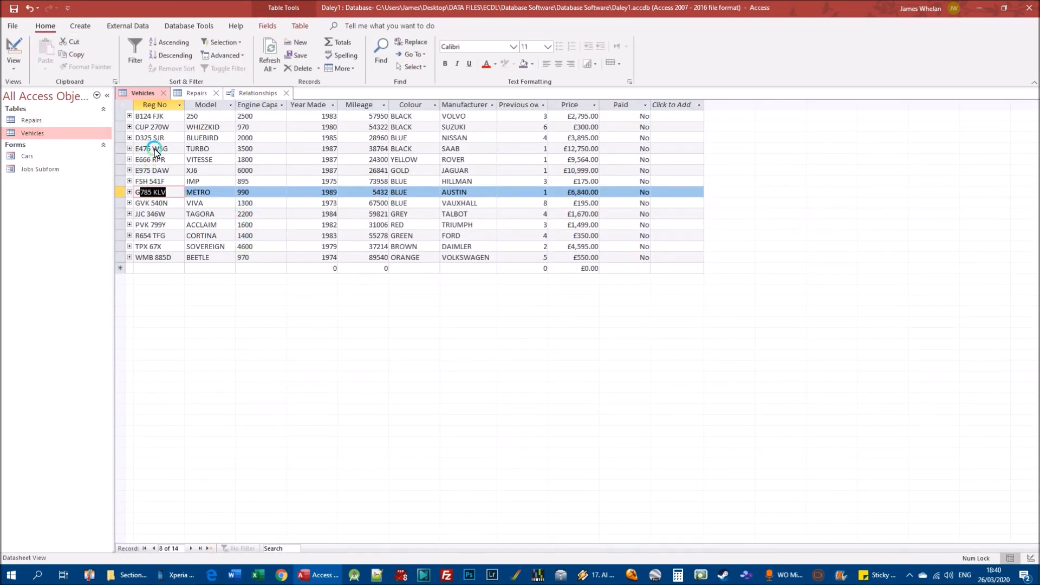
{"action": "right_click", "coordinate": [121, 171]}
{"action": "left_click", "coordinate": [281, 338]}
{"action": "left_click", "coordinate": [130, 171]}
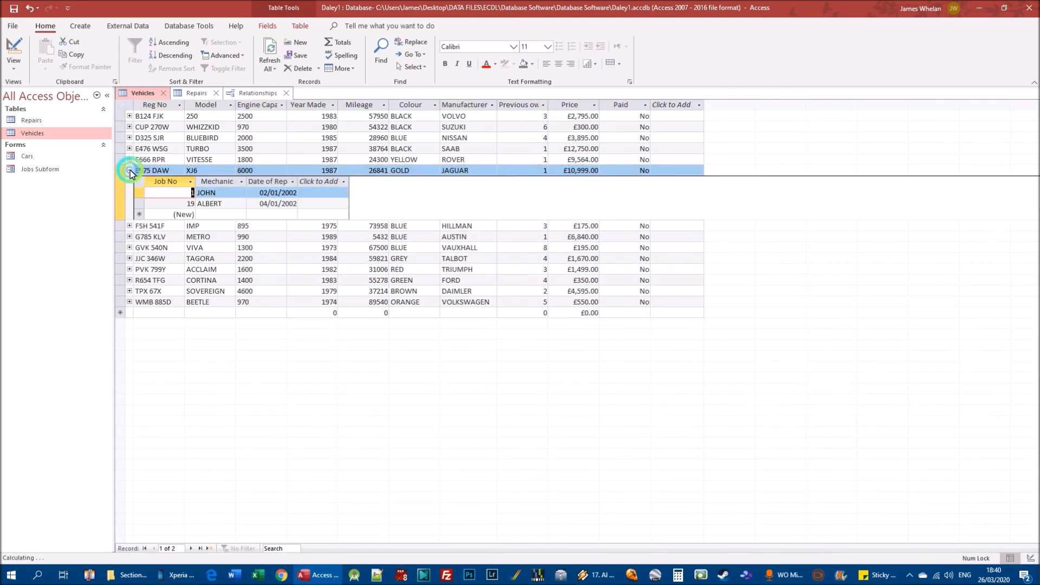
{"action": "left_click", "coordinate": [130, 171]}
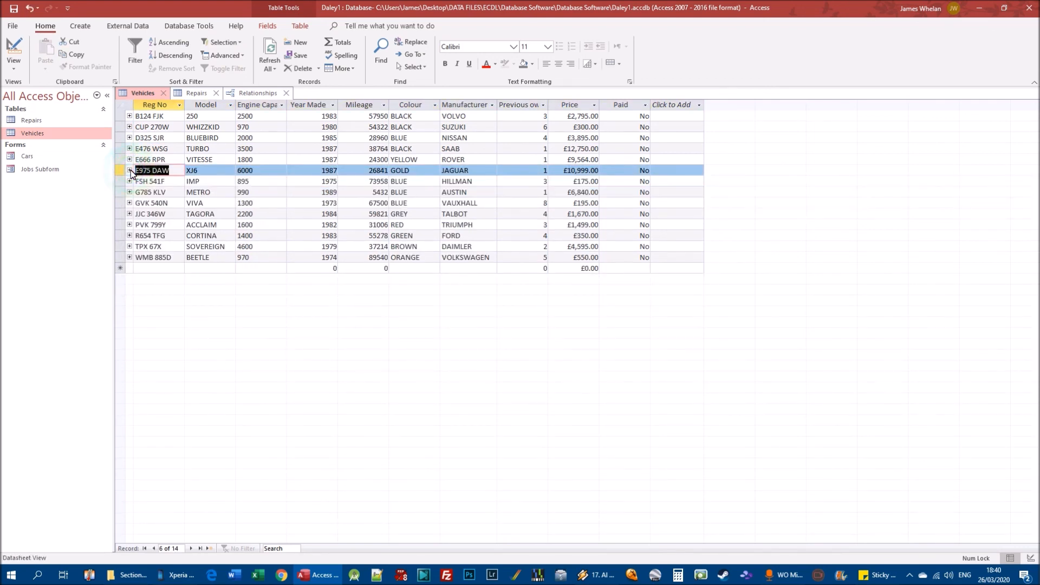
Try deleting the Jaguar XJ6 record from the Vehicles table, but decline the cascading deletion.
{"action": "right_click", "coordinate": [120, 171]}
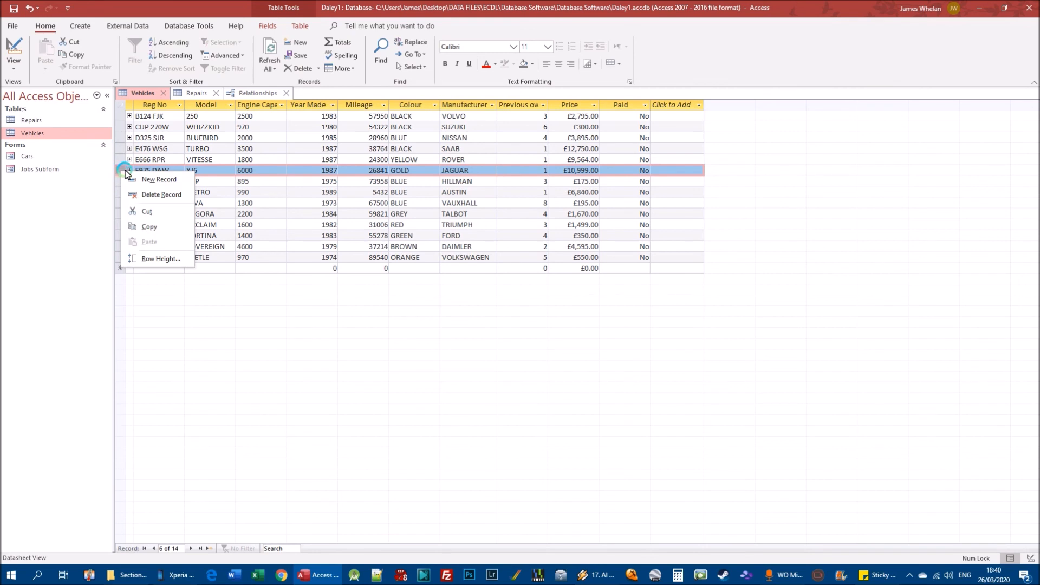
{"action": "left_click", "coordinate": [154, 198]}
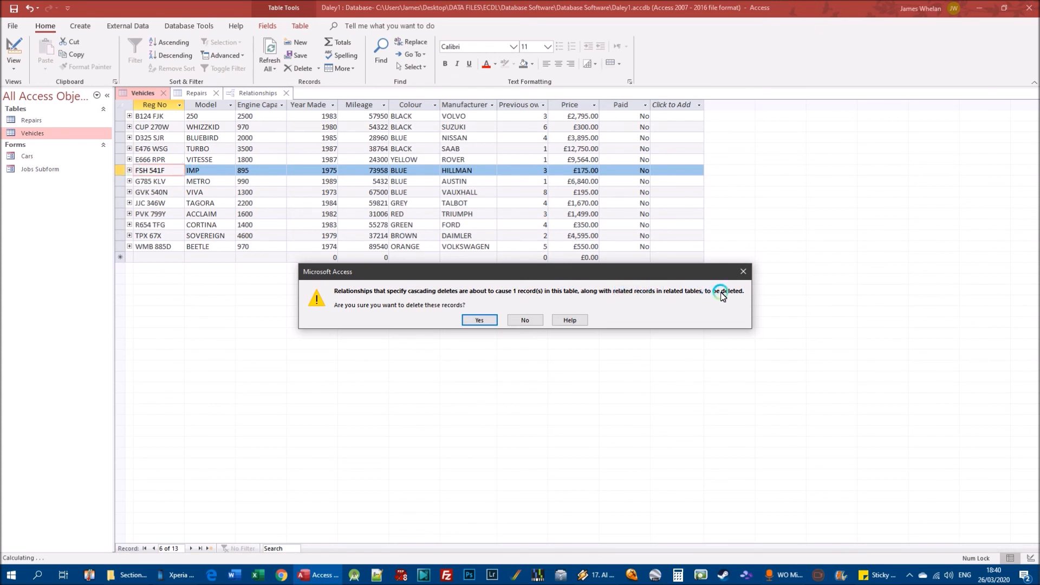
{"action": "left_click", "coordinate": [528, 320]}
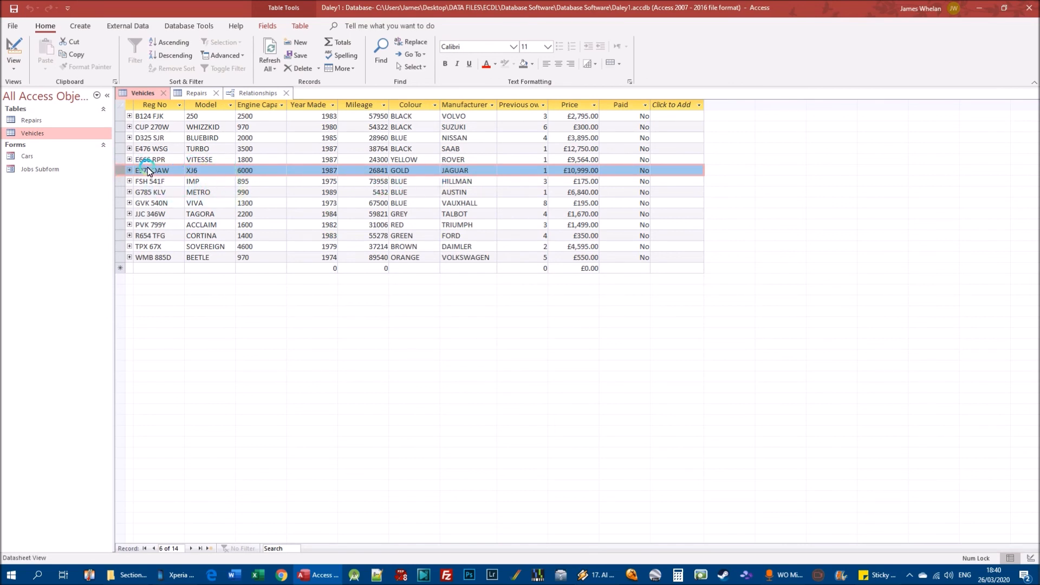
{"action": "left_click", "coordinate": [195, 92]}
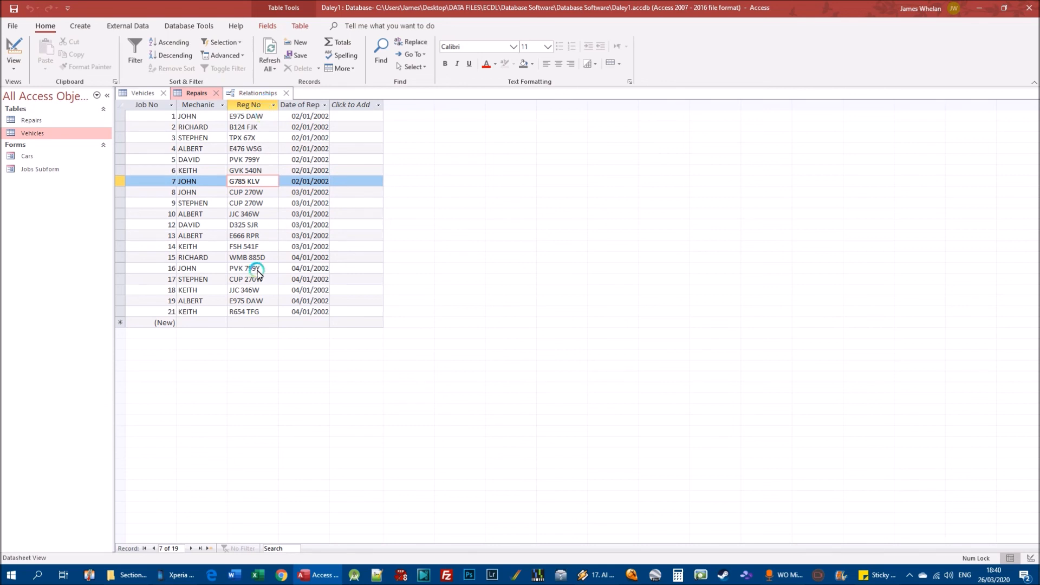
{"action": "left_click", "coordinate": [260, 301]}
{"action": "left_click_drag", "start_coordinate": [263, 116], "coordinate": [190, 118]}
{"action": "left_click_drag", "start_coordinate": [265, 301], "coordinate": [232, 302]}
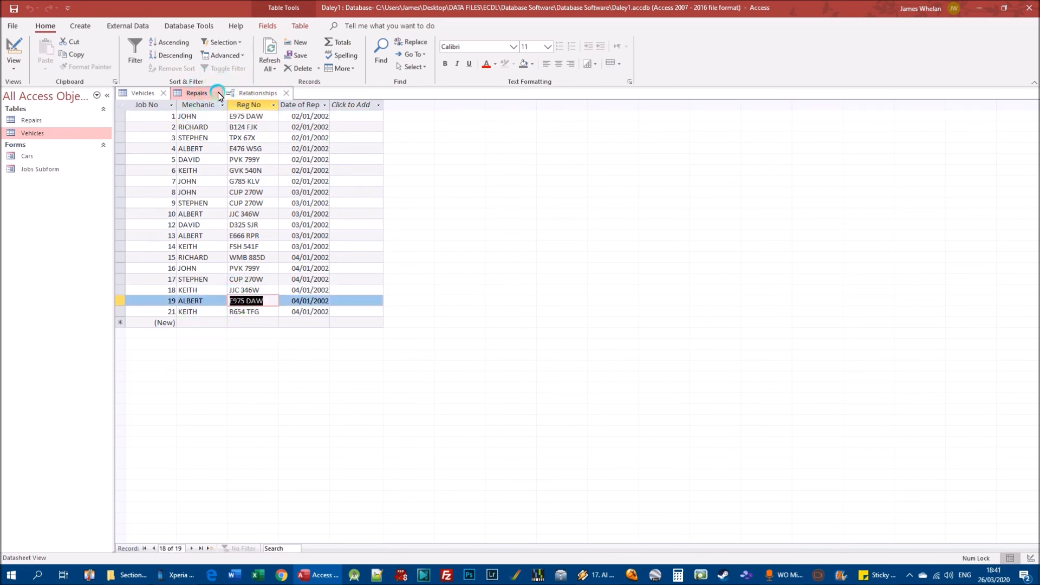
{"action": "left_click", "coordinate": [219, 93]}
Delete the Jaguar XJ6 record from the Vehicles table together with its related repair records.
{"action": "left_click", "coordinate": [120, 170]}
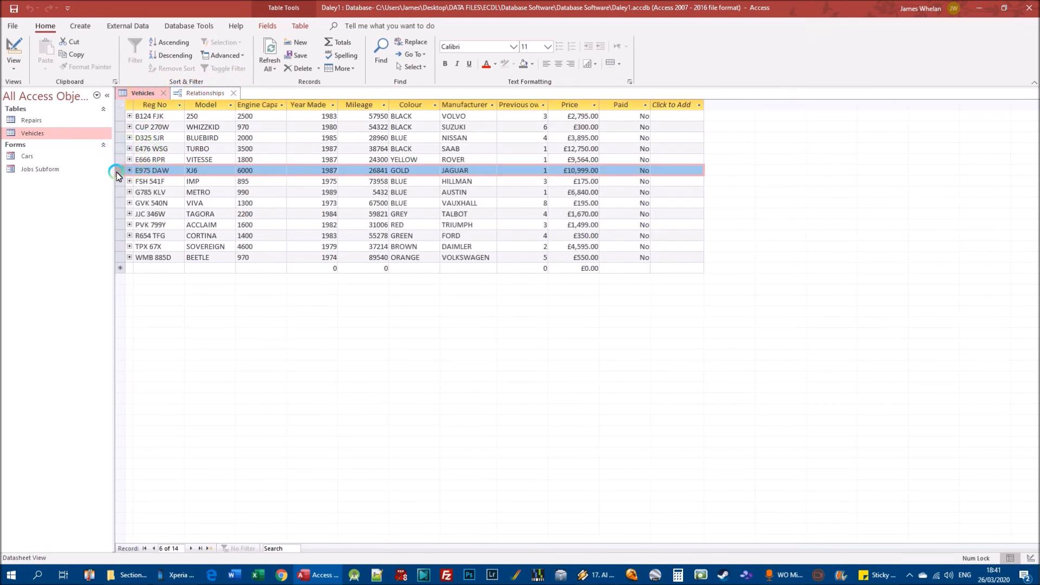
{"action": "right_click", "coordinate": [118, 173]}
{"action": "left_click", "coordinate": [168, 200]}
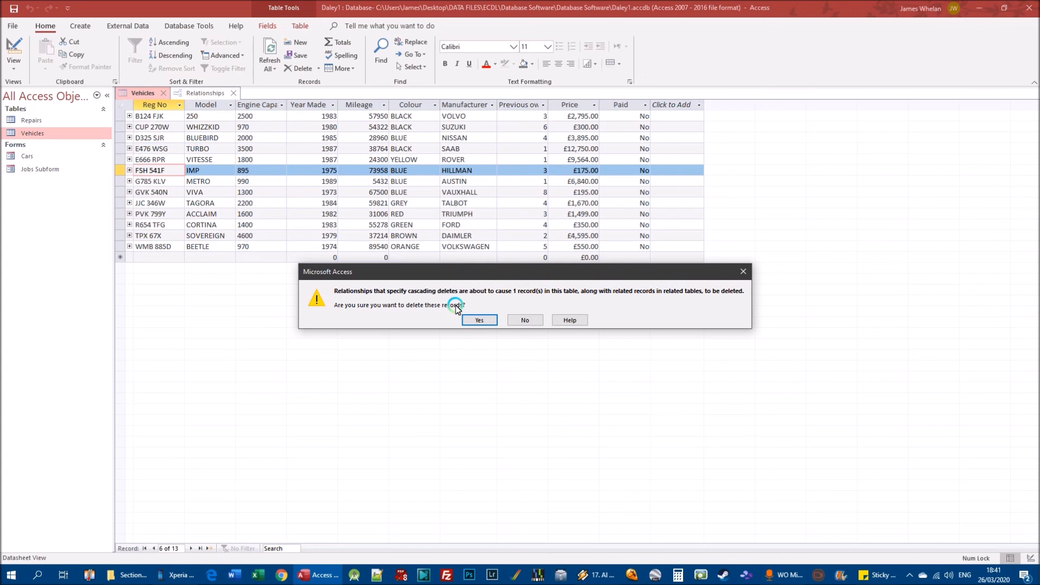
{"action": "left_click", "coordinate": [479, 320]}
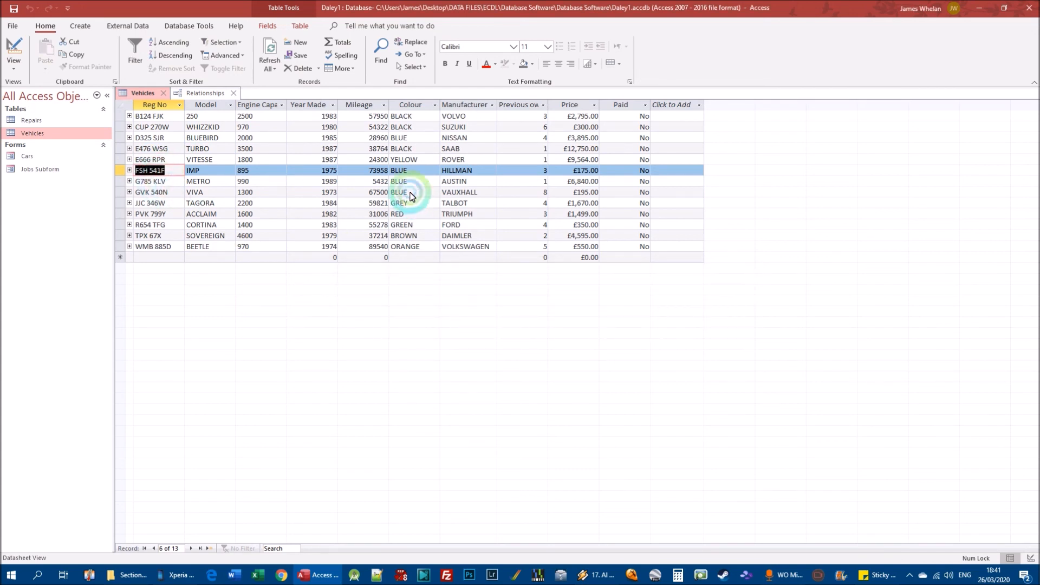
Open the Repairs table to check whether the Jaguar's jobs are still listed, and close the table.
{"action": "left_click", "coordinate": [206, 93]}
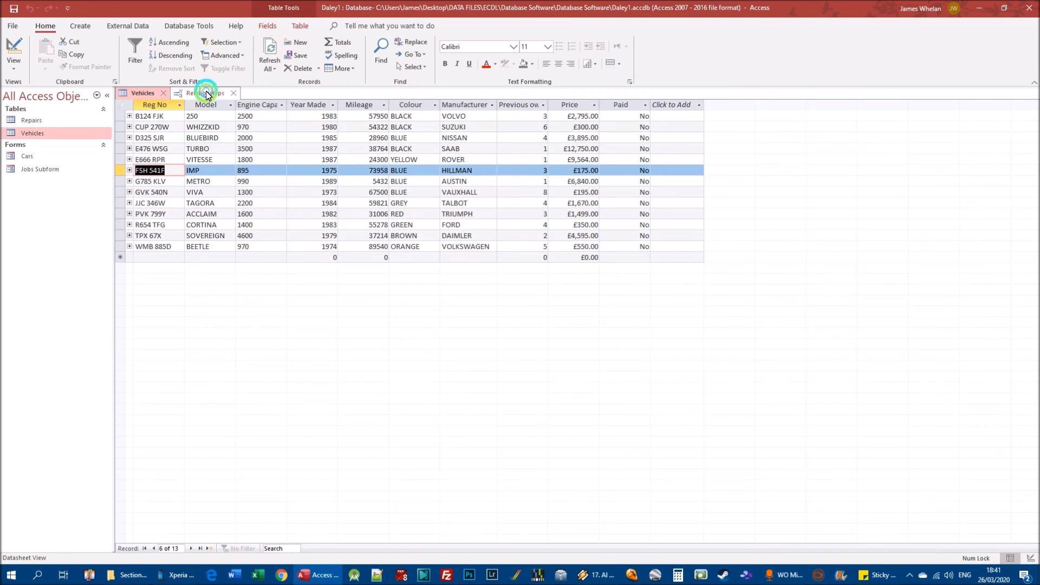
{"action": "left_click", "coordinate": [150, 93]}
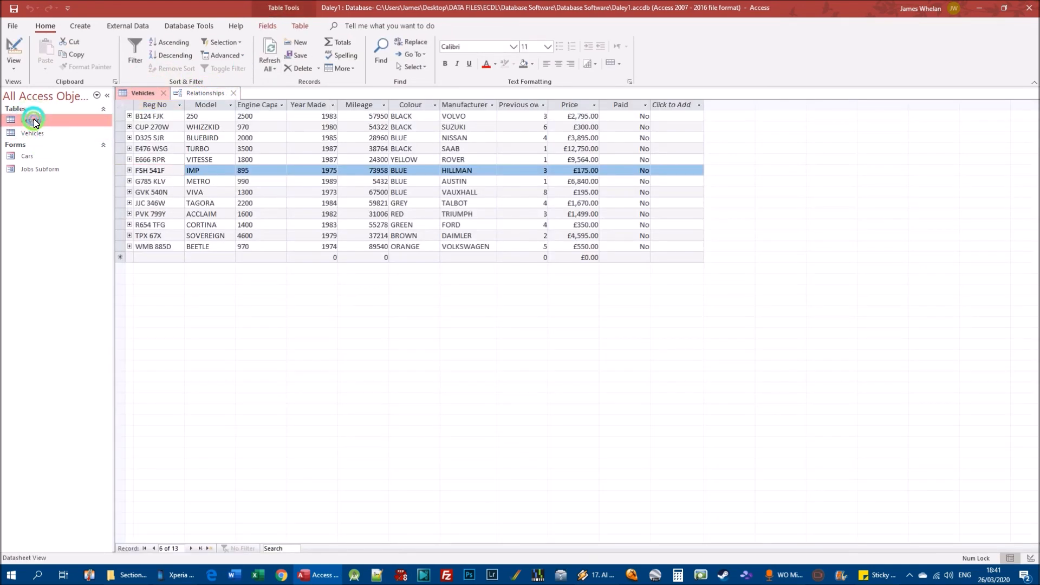
{"action": "double_click", "coordinate": [31, 120]}
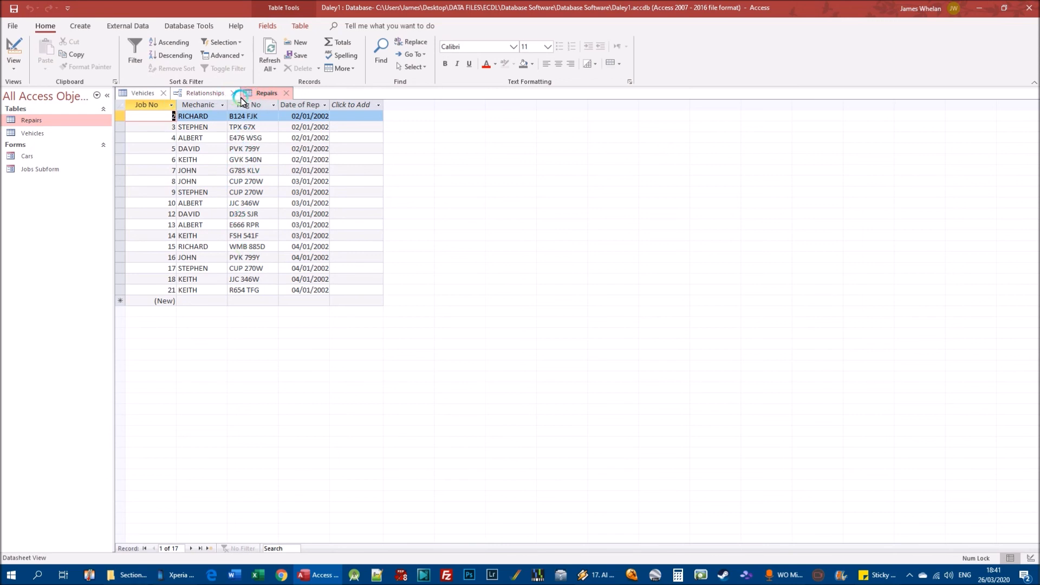
{"action": "left_click", "coordinate": [287, 93]}
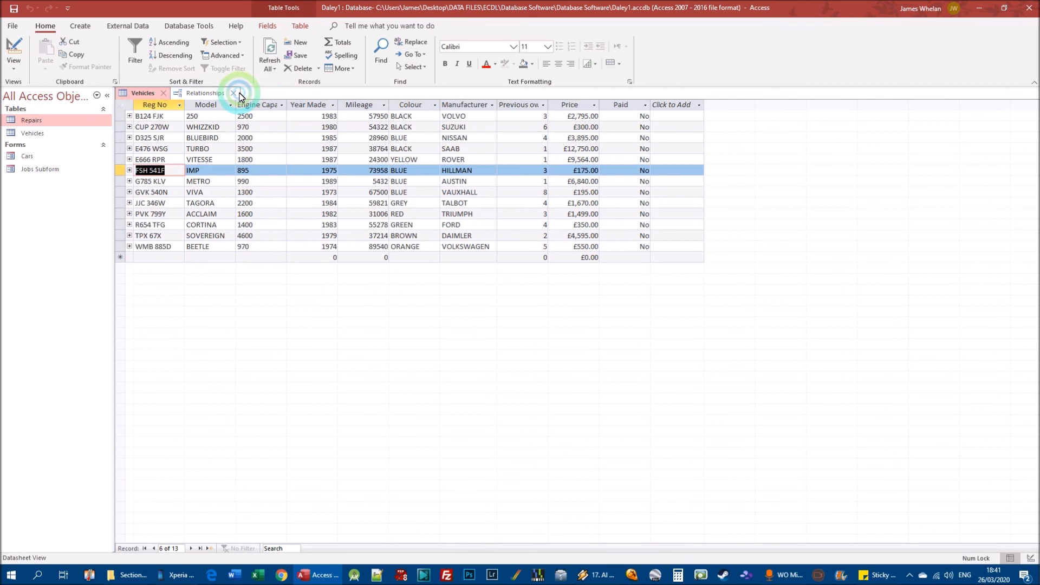
Review the referential integrity and cascade options of the Vehicles–Repairs relationship without changing them.
{"action": "left_click", "coordinate": [178, 25]}
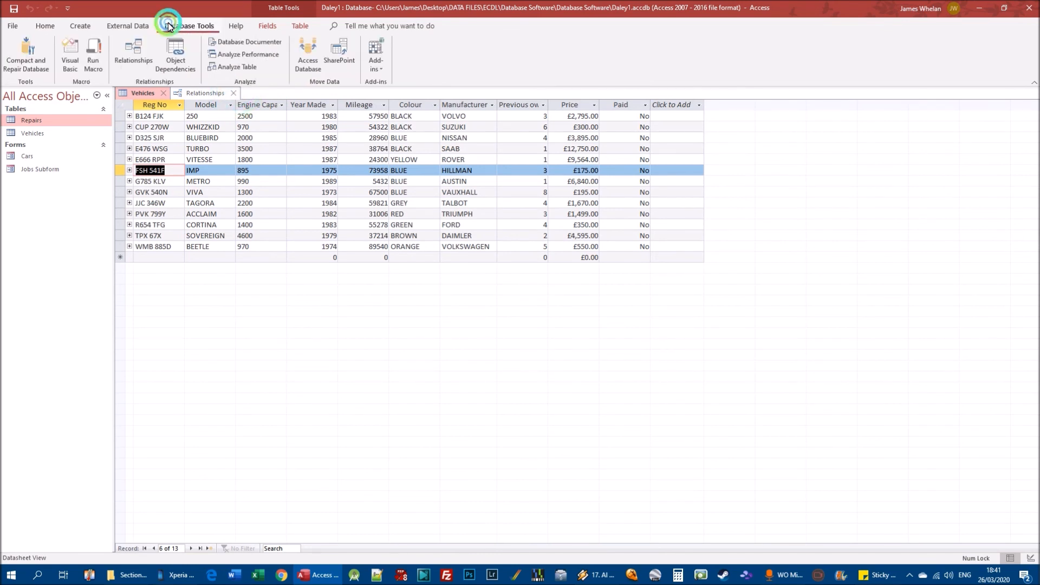
{"action": "left_click", "coordinate": [133, 55]}
{"action": "right_click", "coordinate": [258, 153]}
{"action": "left_click", "coordinate": [275, 158]}
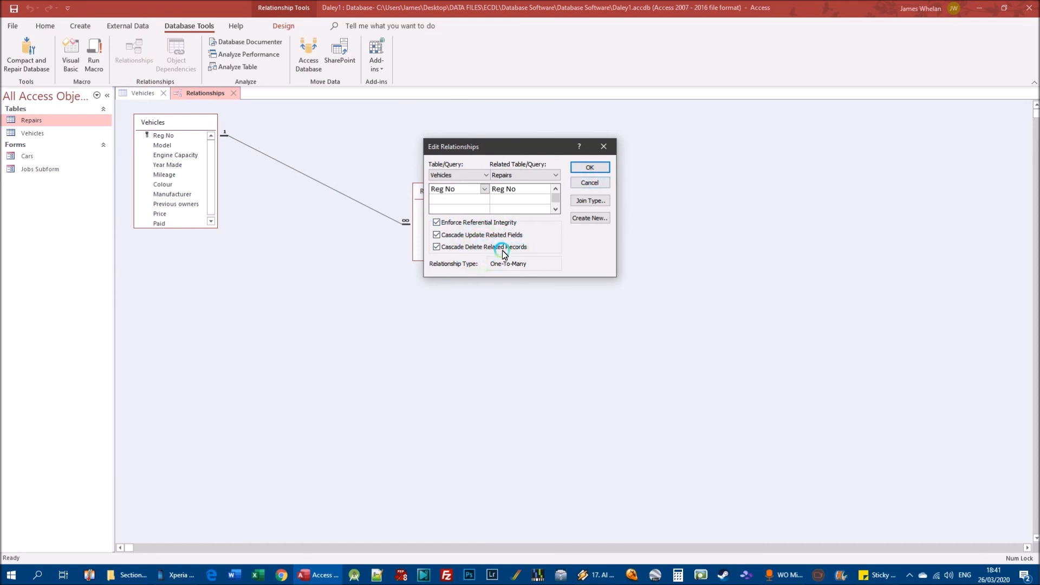
{"action": "left_click", "coordinate": [588, 183]}
{"action": "left_click", "coordinate": [52, 121]}
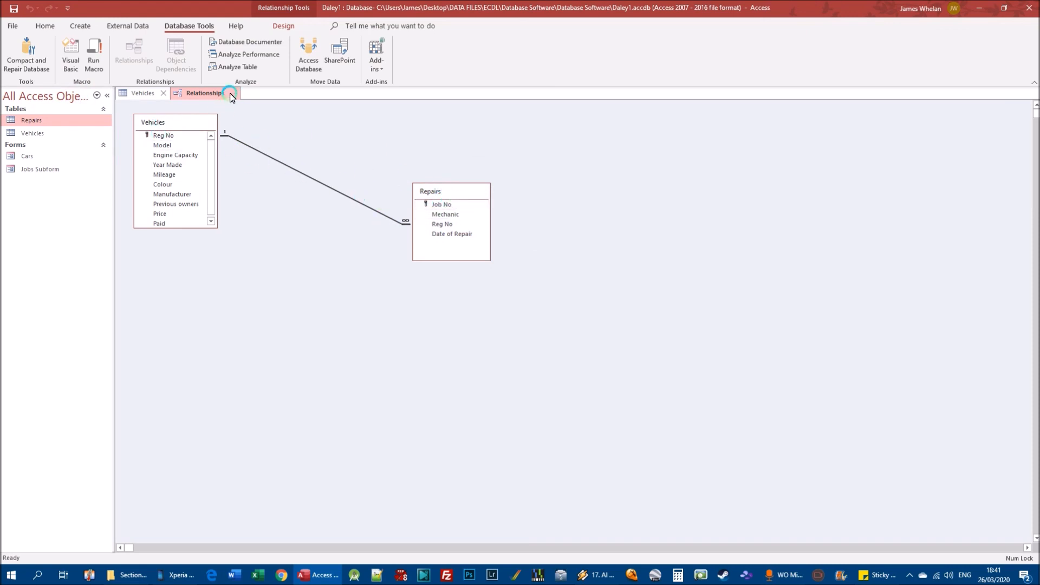
Try to disable both cascade options of the Vehicles–Repairs relationship while the Vehicles table is still open.
{"action": "left_click", "coordinate": [129, 25]}
{"action": "left_click", "coordinate": [181, 24]}
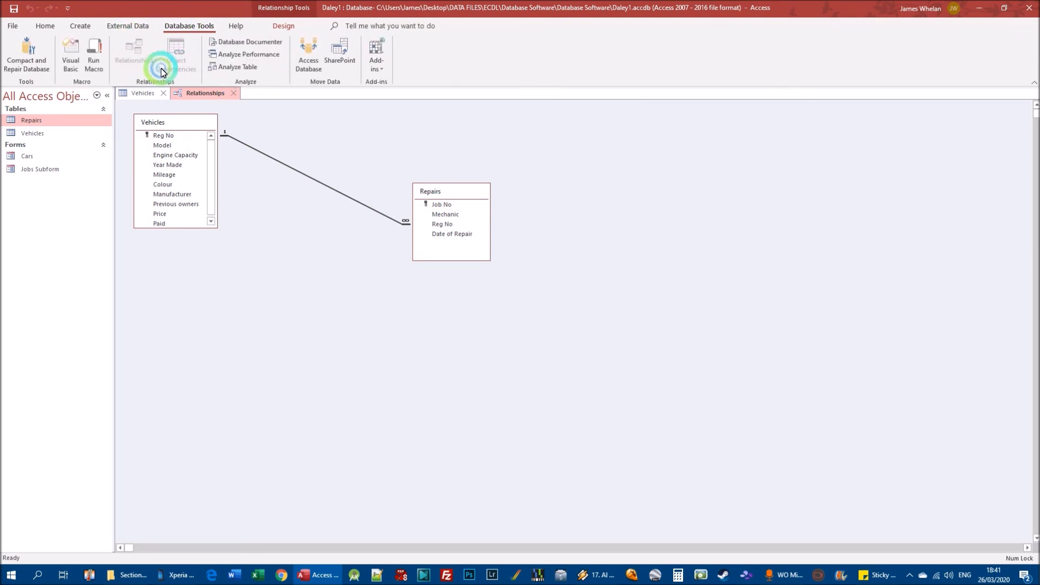
{"action": "right_click", "coordinate": [269, 161]}
{"action": "left_click", "coordinate": [291, 165]}
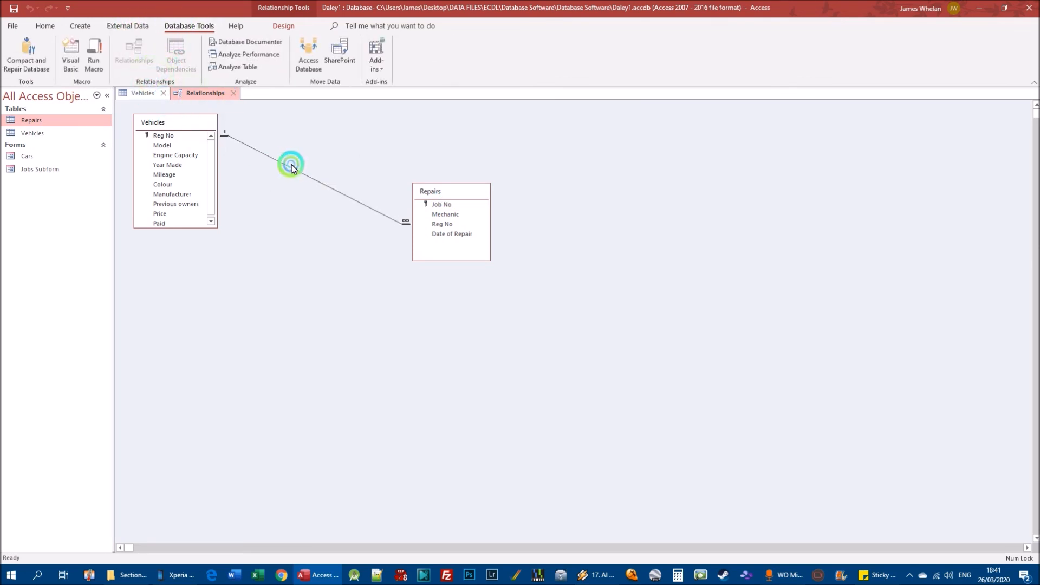
{"action": "left_click", "coordinate": [457, 234]}
{"action": "left_click", "coordinate": [457, 246]}
{"action": "left_click", "coordinate": [586, 165]}
{"action": "left_click", "coordinate": [499, 319]}
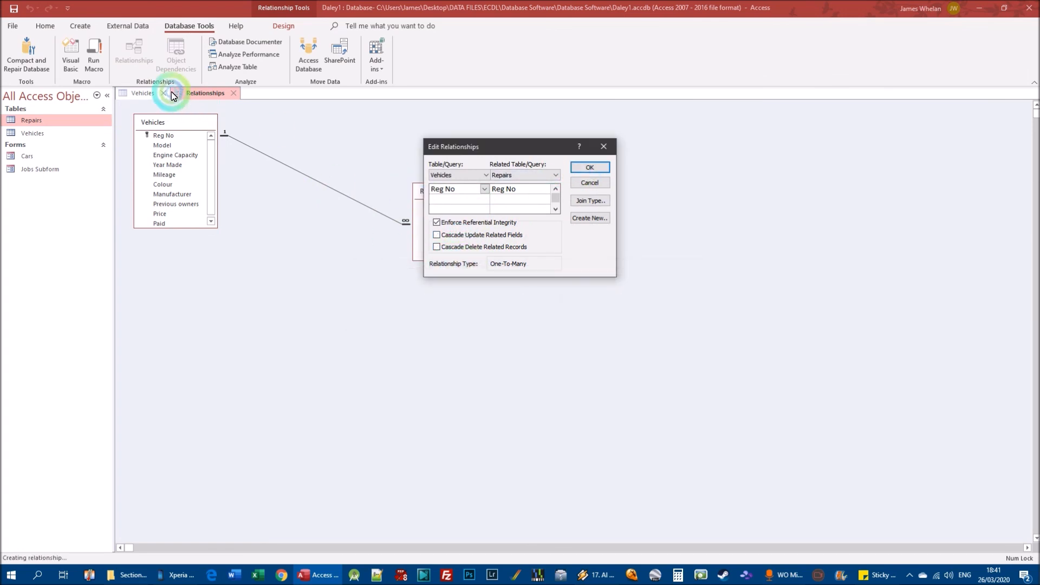
{"action": "left_click", "coordinate": [590, 183]}
Close the Vehicles table, disable both cascade options of the Vehicles–Repairs relationship while enforcing referential integrity, and close the relationship layout.
{"action": "left_click", "coordinate": [164, 94]}
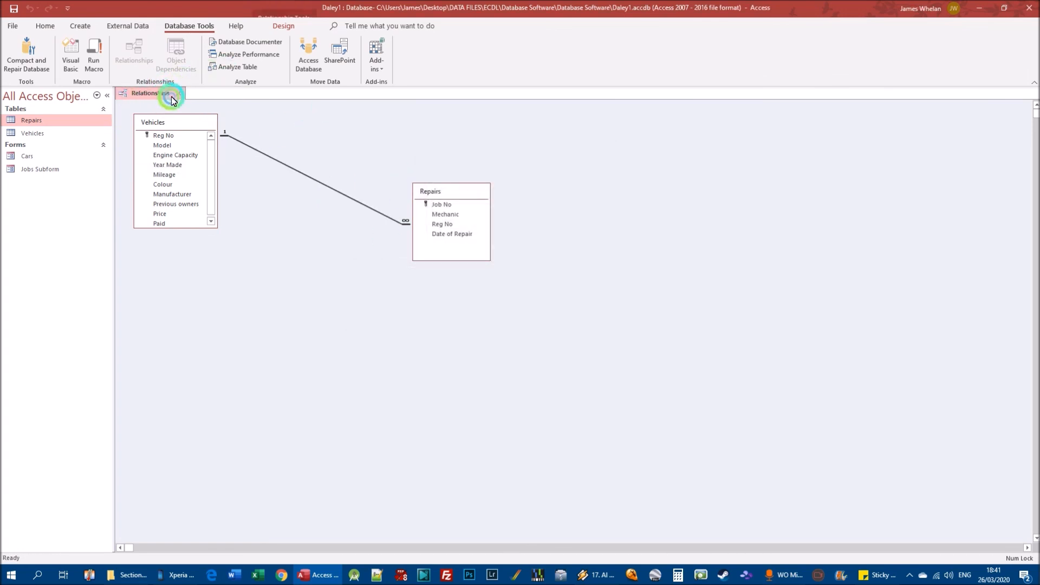
{"action": "right_click", "coordinate": [289, 165]}
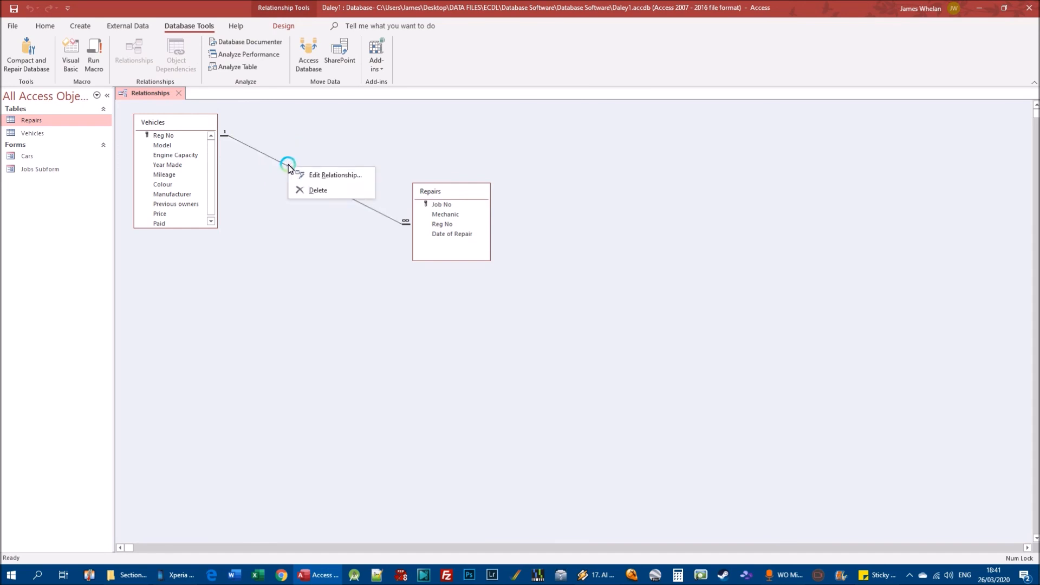
{"action": "left_click", "coordinate": [315, 174]}
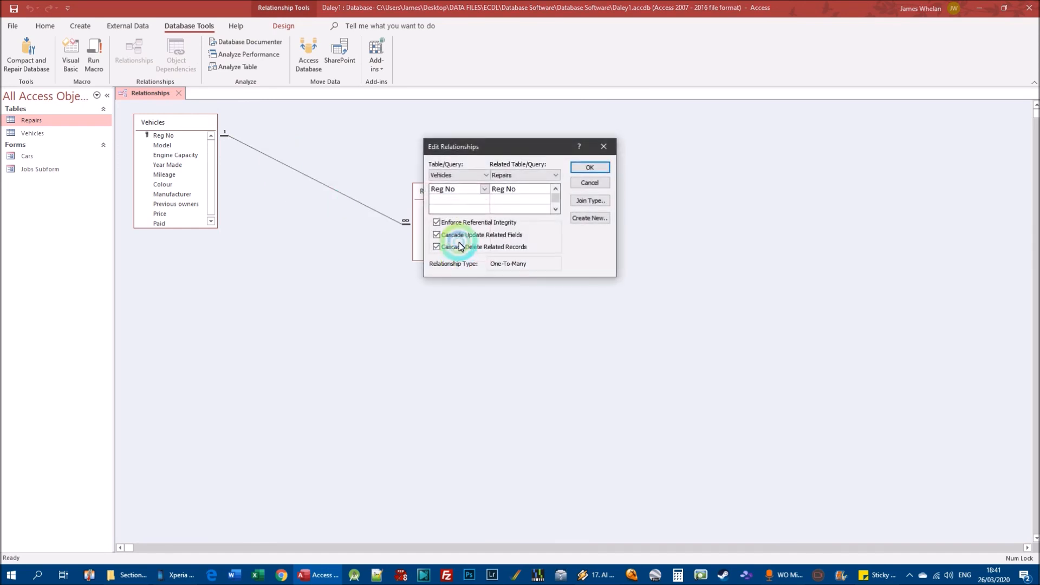
{"action": "left_click", "coordinate": [589, 167]}
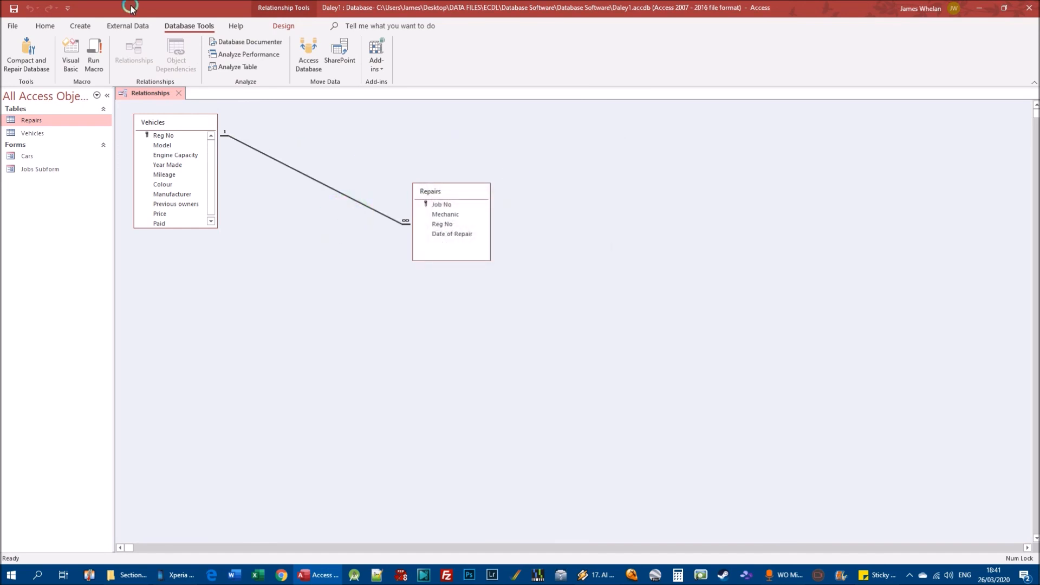
{"action": "left_click", "coordinate": [178, 94]}
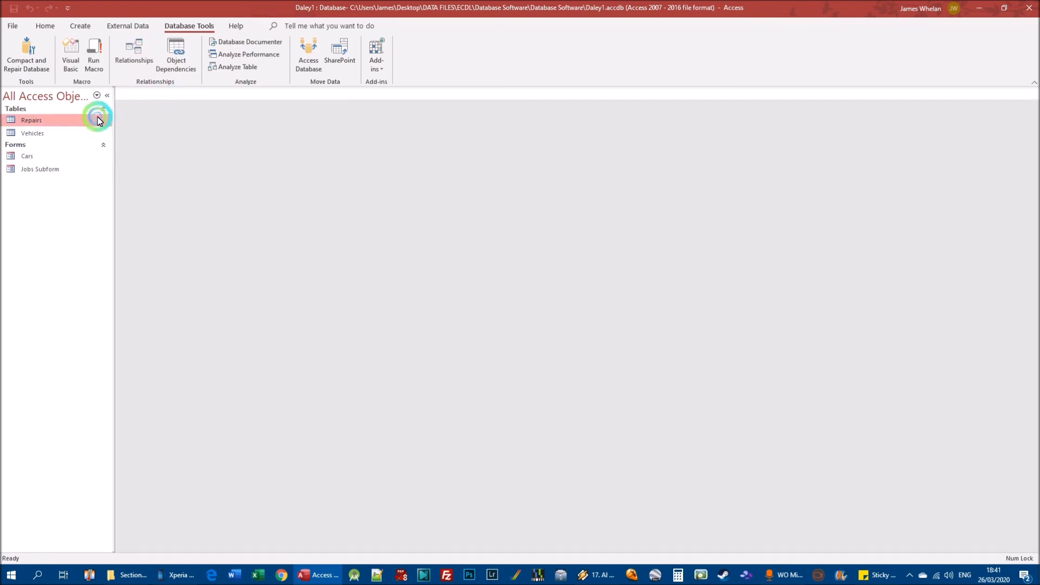
Open the Vehicles table and try to delete the Rover Vitesse record.
{"action": "double_click", "coordinate": [31, 133]}
{"action": "right_click", "coordinate": [120, 164]}
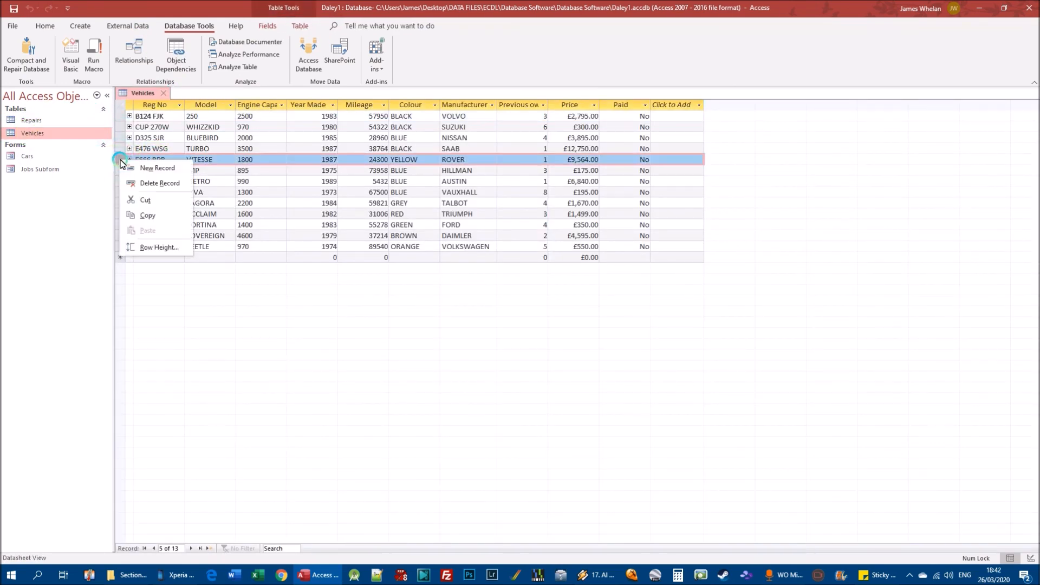
{"action": "left_click", "coordinate": [152, 184]}
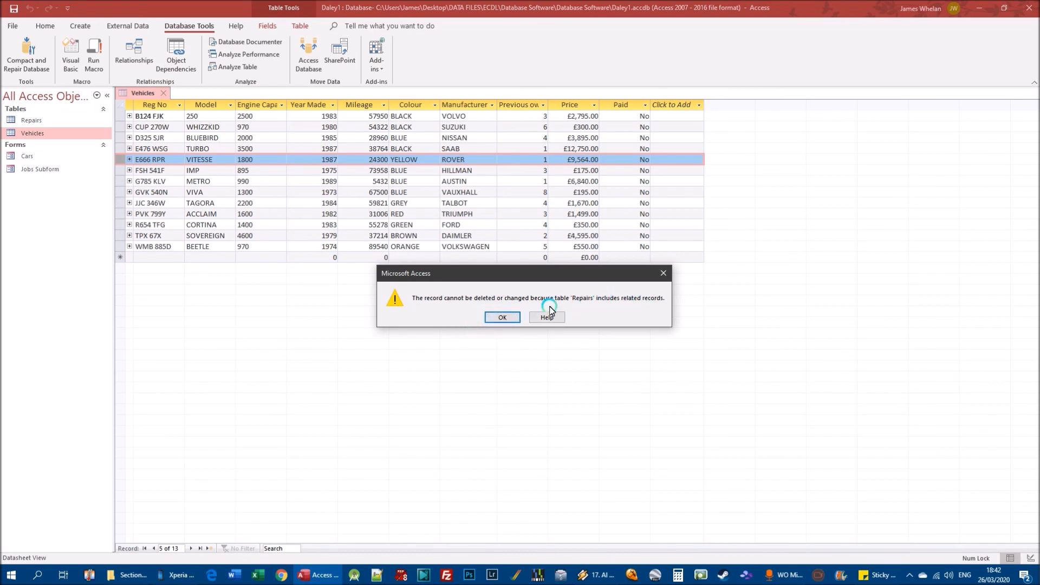
{"action": "left_click", "coordinate": [502, 317]}
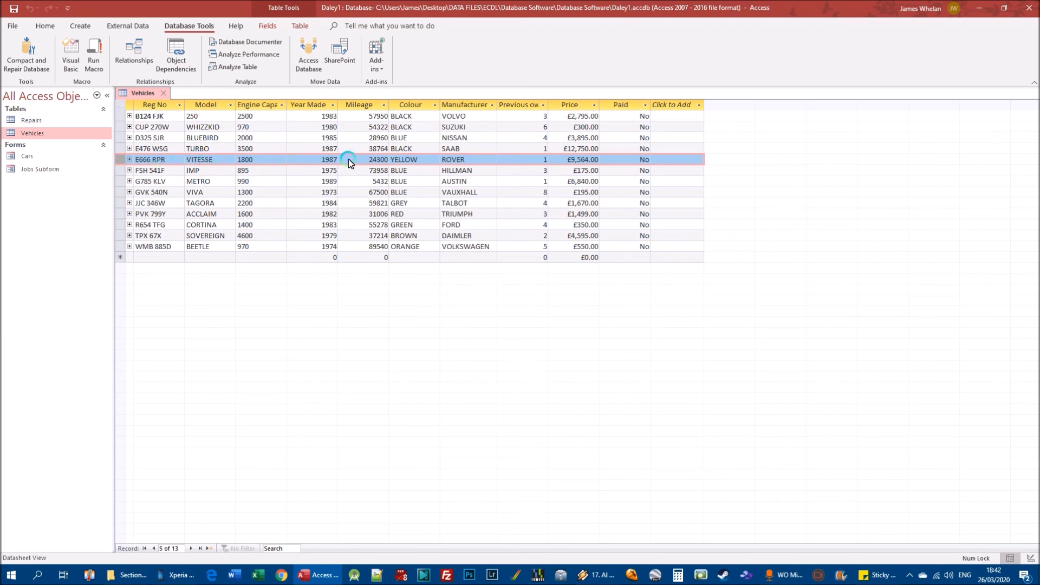
{"action": "left_click", "coordinate": [155, 159]}
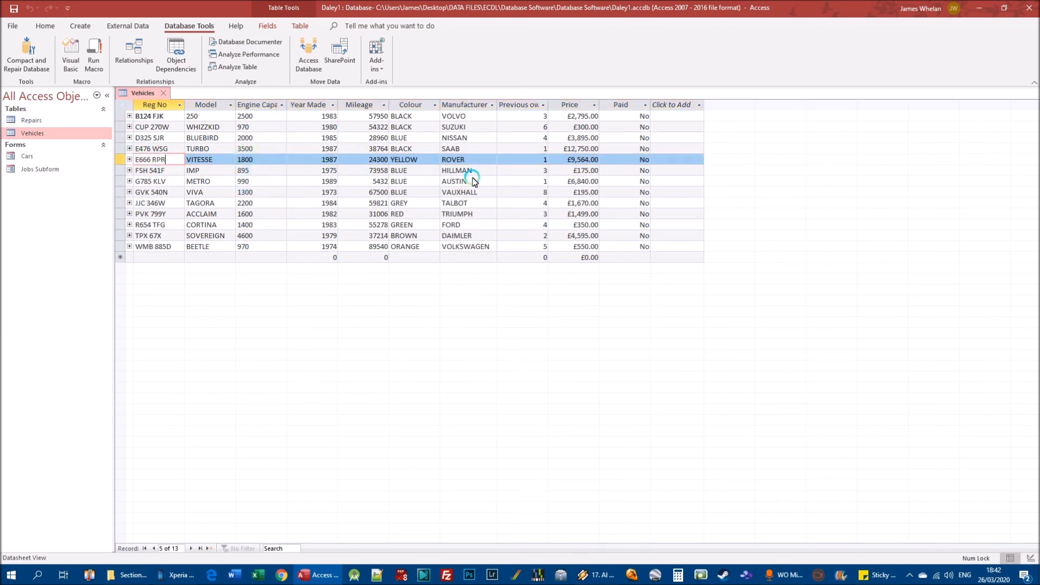
{"action": "double_click", "coordinate": [38, 120]}
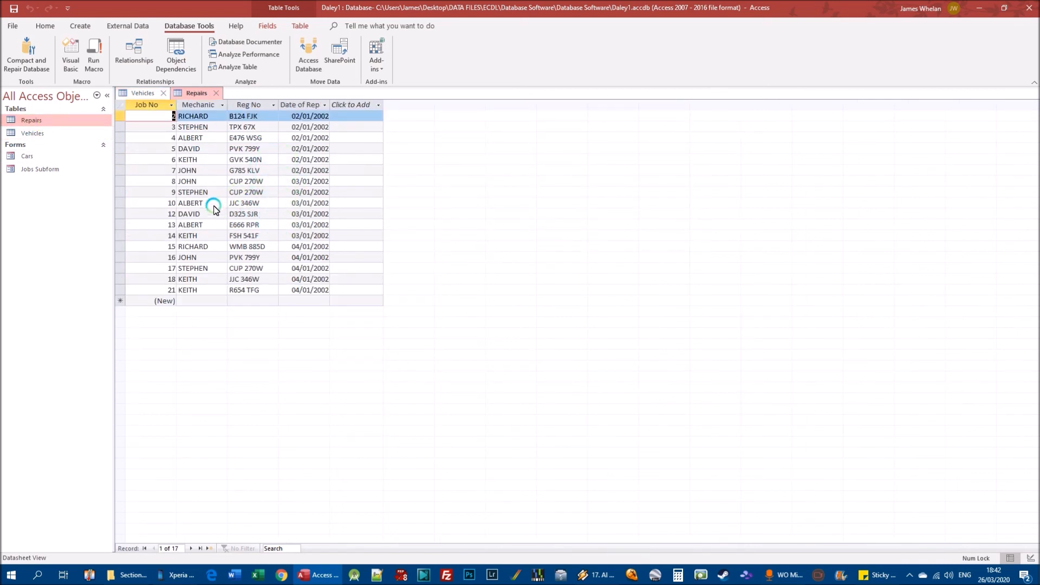
{"action": "left_click", "coordinate": [241, 225]}
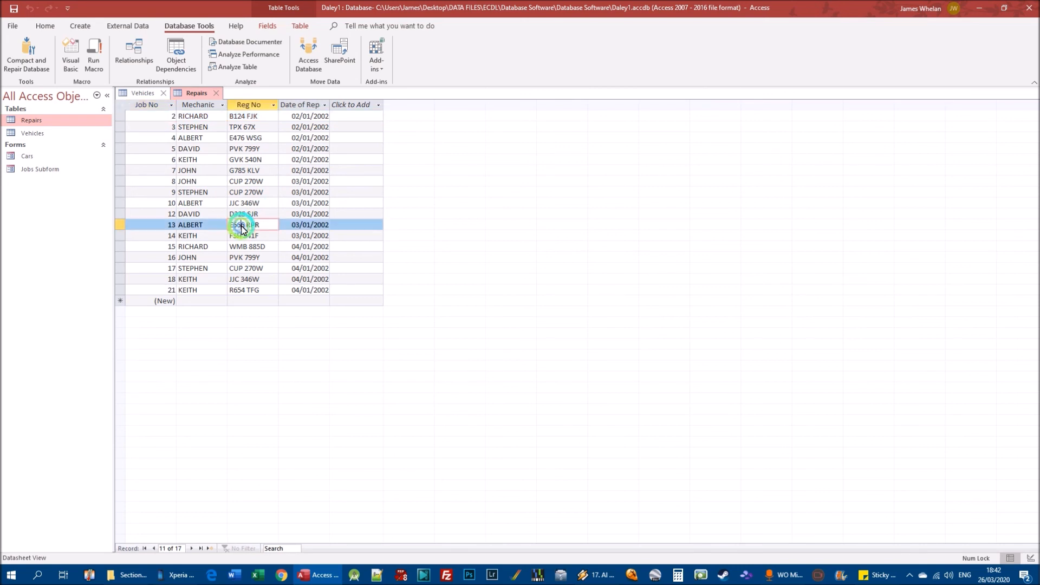
{"action": "left_click", "coordinate": [215, 92]}
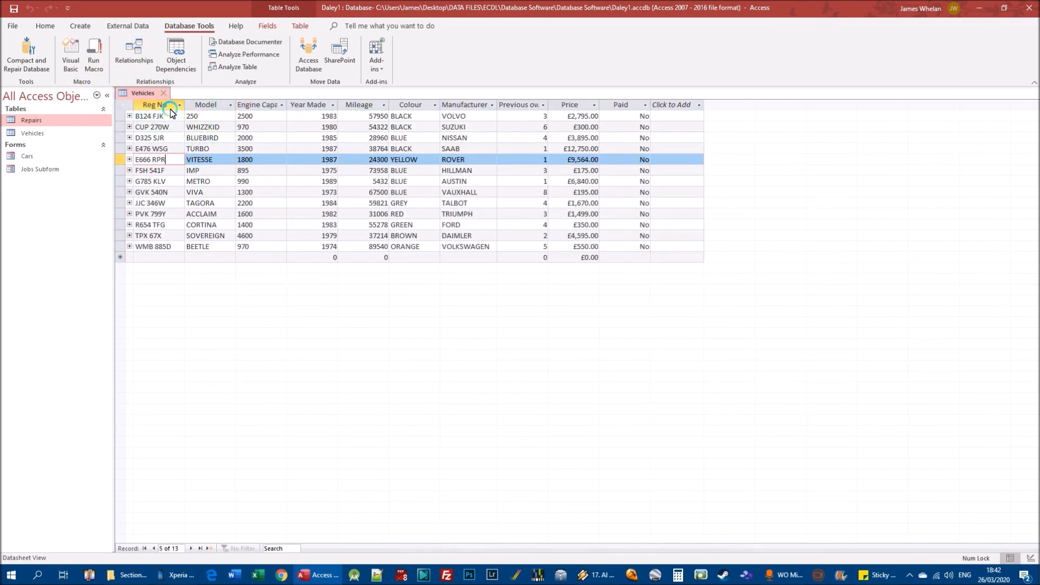
{"action": "left_click", "coordinate": [174, 128]}
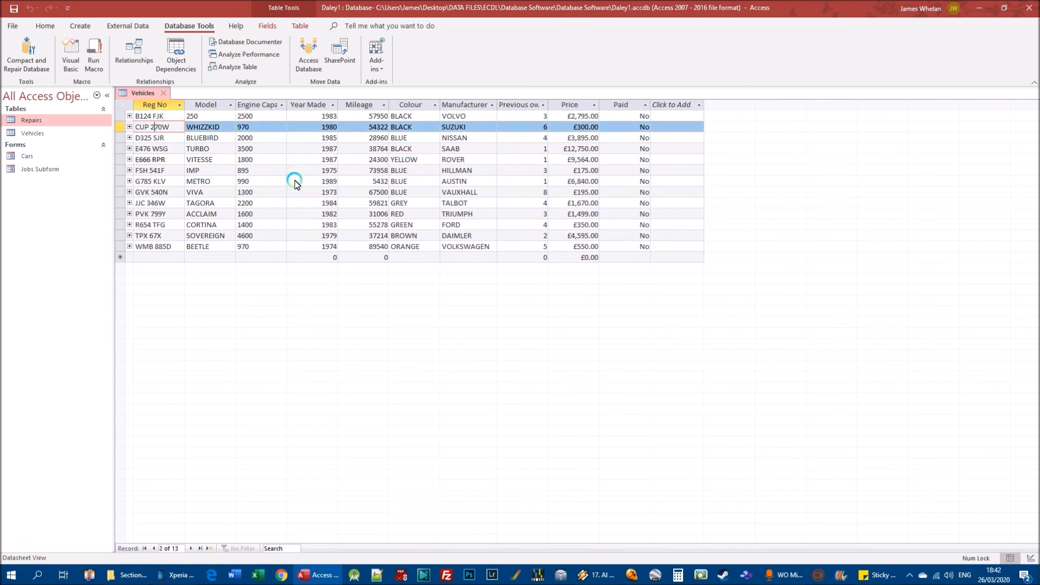
{"action": "key", "text": "BackSpace"}
{"action": "type", "text": "D"}
{"action": "left_click", "coordinate": [295, 184]}
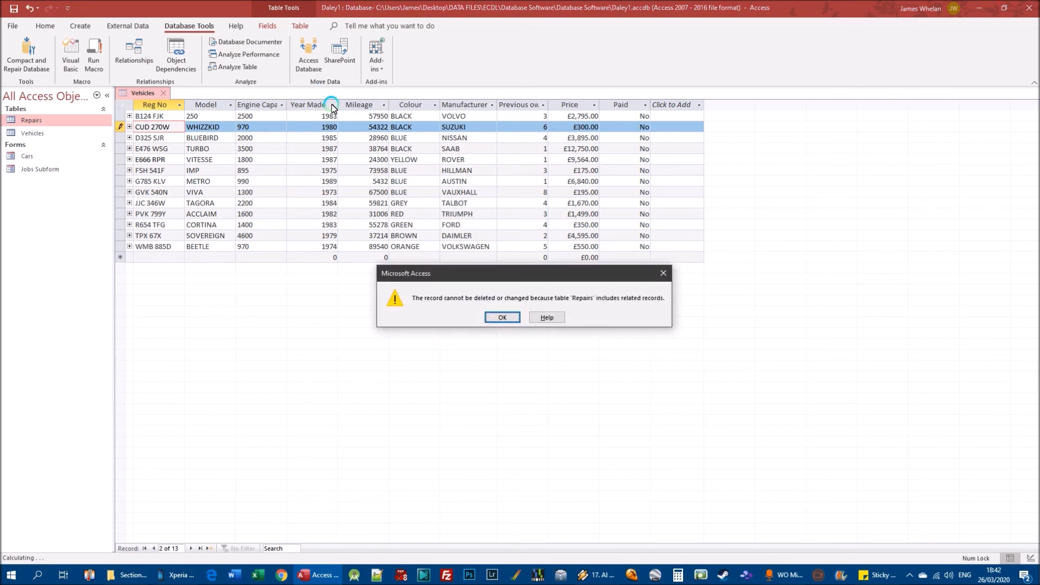
{"action": "left_click", "coordinate": [502, 317]}
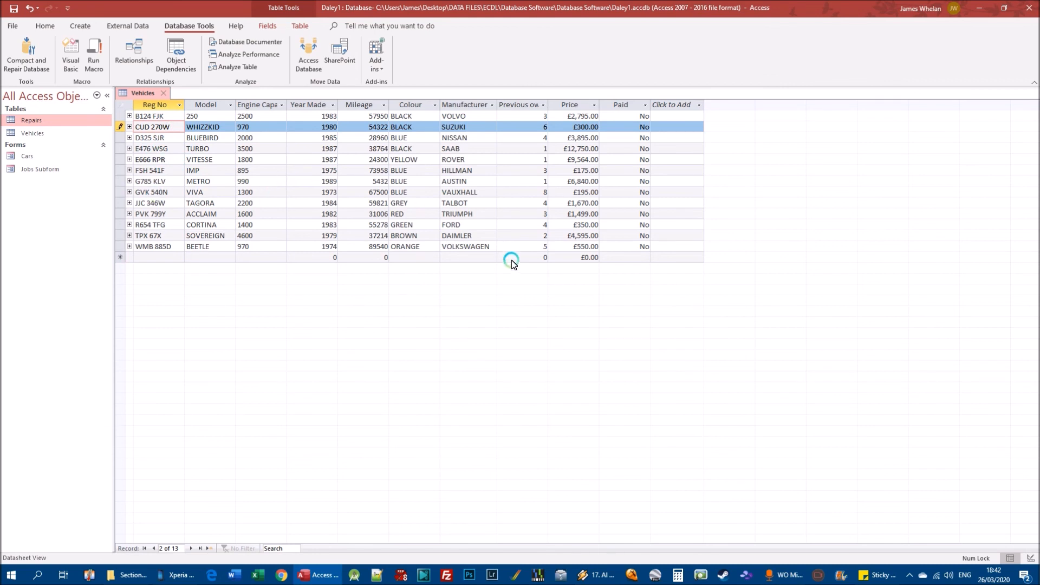
Try to enable cascade update and cascade delete on the Vehicles–Repairs relationship while the Vehicles table is still open.
{"action": "left_click", "coordinate": [136, 55]}
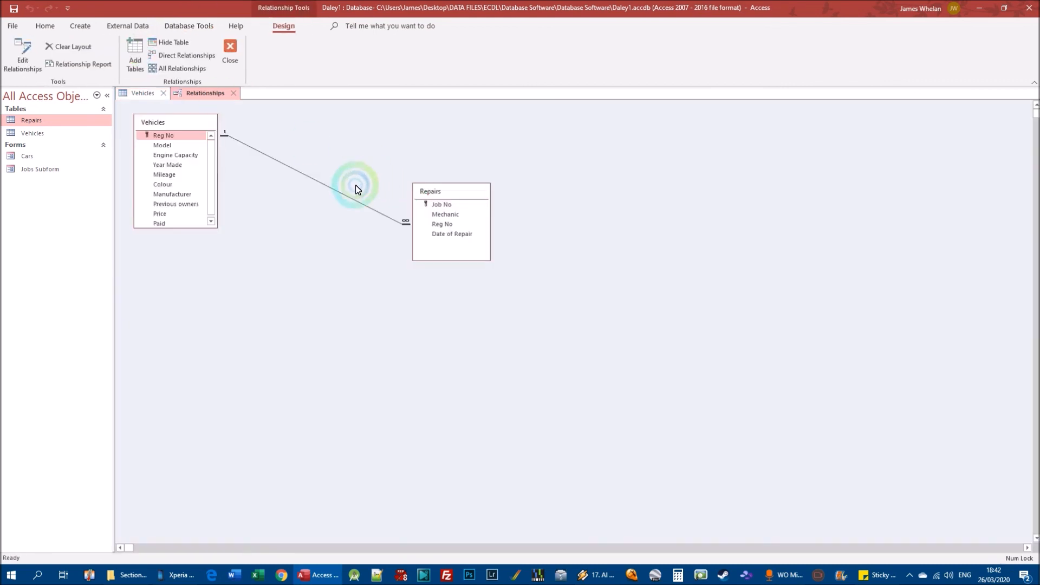
{"action": "right_click", "coordinate": [334, 189]}
{"action": "left_click", "coordinate": [358, 200]}
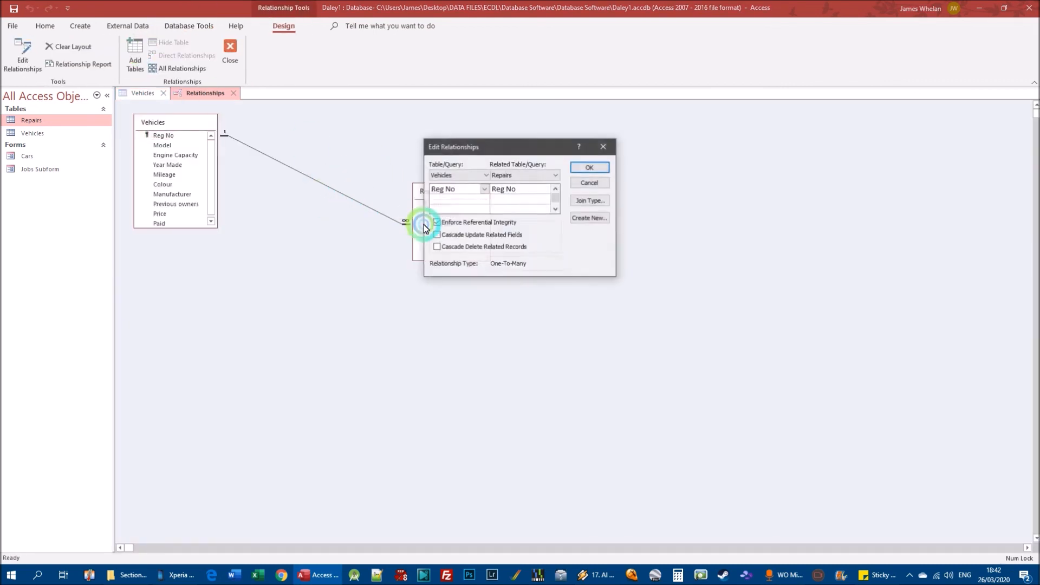
{"action": "left_click", "coordinate": [452, 235]}
{"action": "left_click", "coordinate": [453, 247]}
{"action": "left_click", "coordinate": [590, 169]}
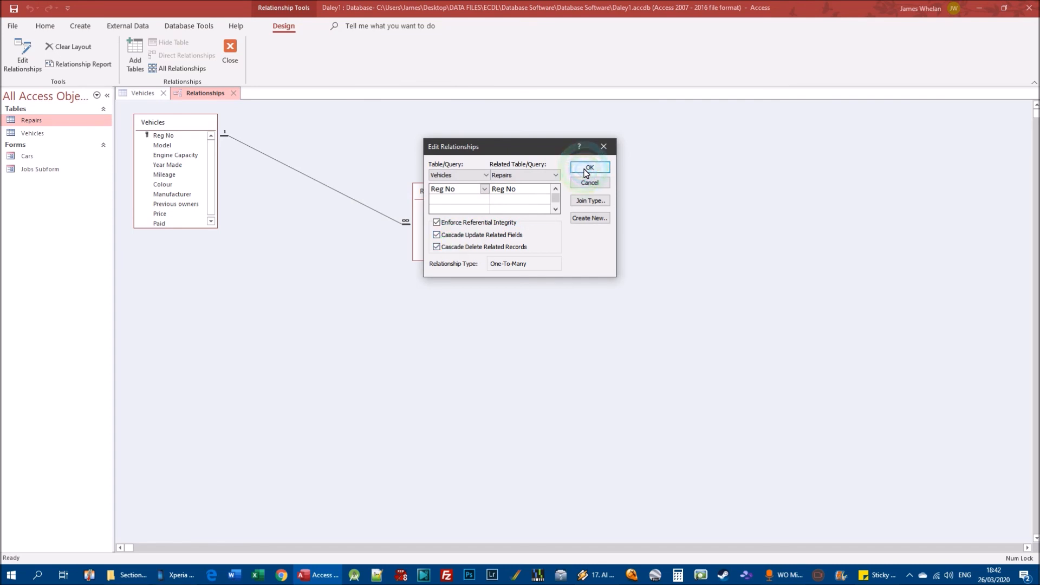
{"action": "left_click", "coordinate": [493, 316]}
{"action": "left_click", "coordinate": [597, 168]}
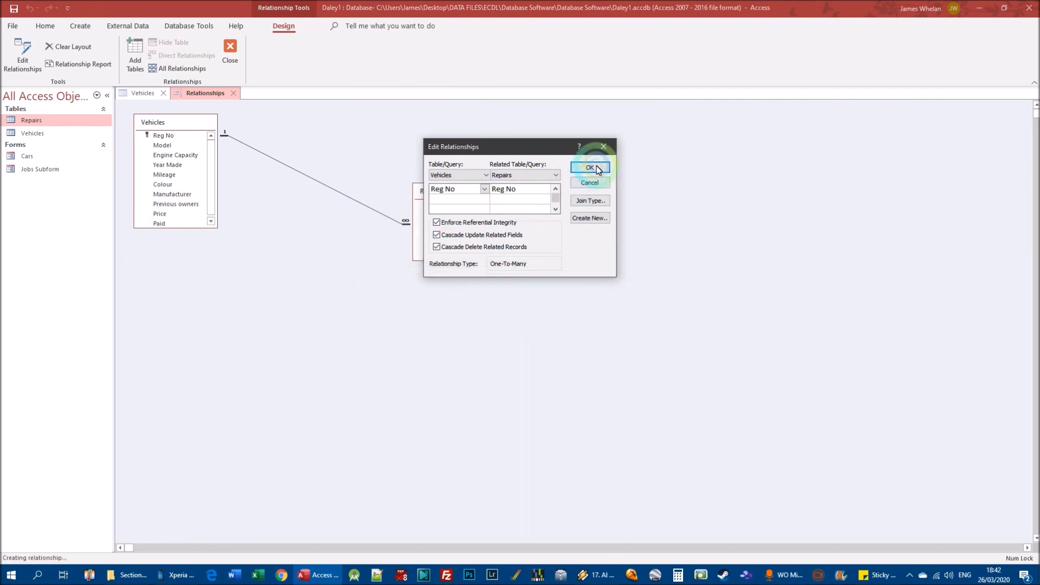
Close the Vehicles table and discard the unsaved Reg No edit.
{"action": "left_click", "coordinate": [143, 93]}
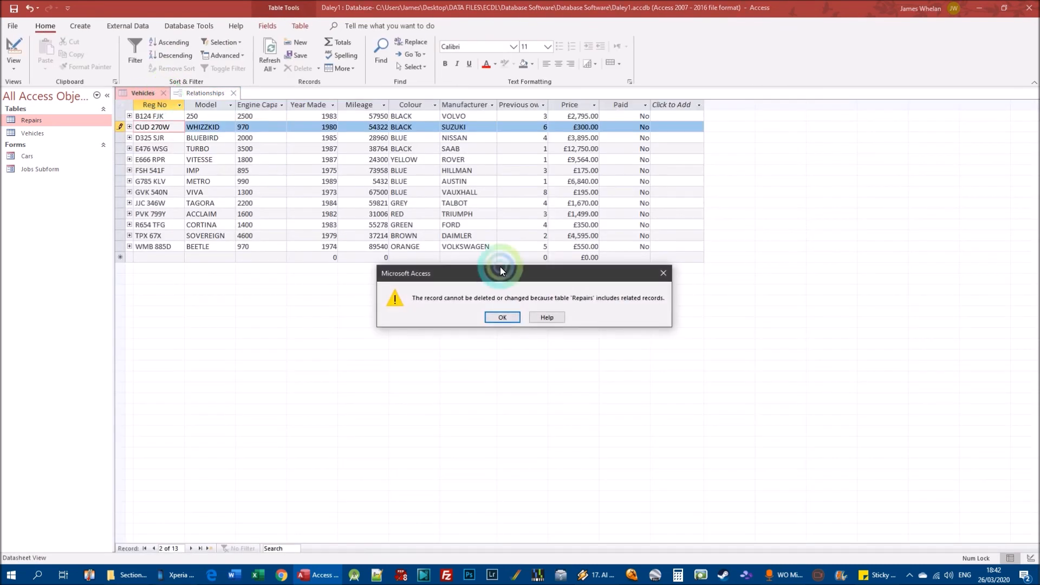
{"action": "left_click", "coordinate": [508, 317]}
{"action": "left_click", "coordinate": [511, 321]}
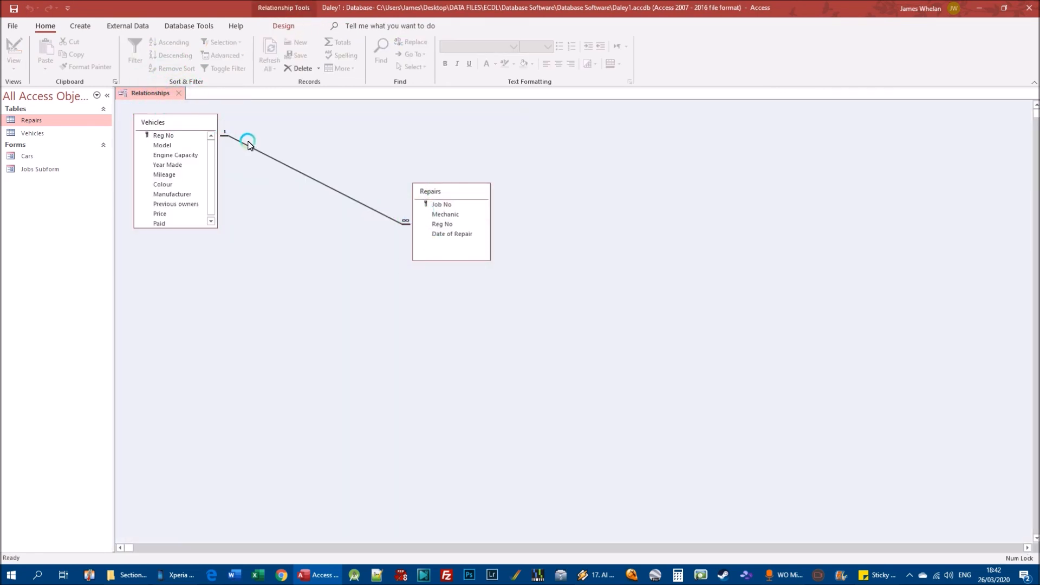
Enable cascade update and cascade delete on the Vehicles–Repairs relationship and close the relationship layout.
{"action": "right_click", "coordinate": [257, 152]}
{"action": "left_click", "coordinate": [293, 158]}
{"action": "left_click", "coordinate": [437, 236]}
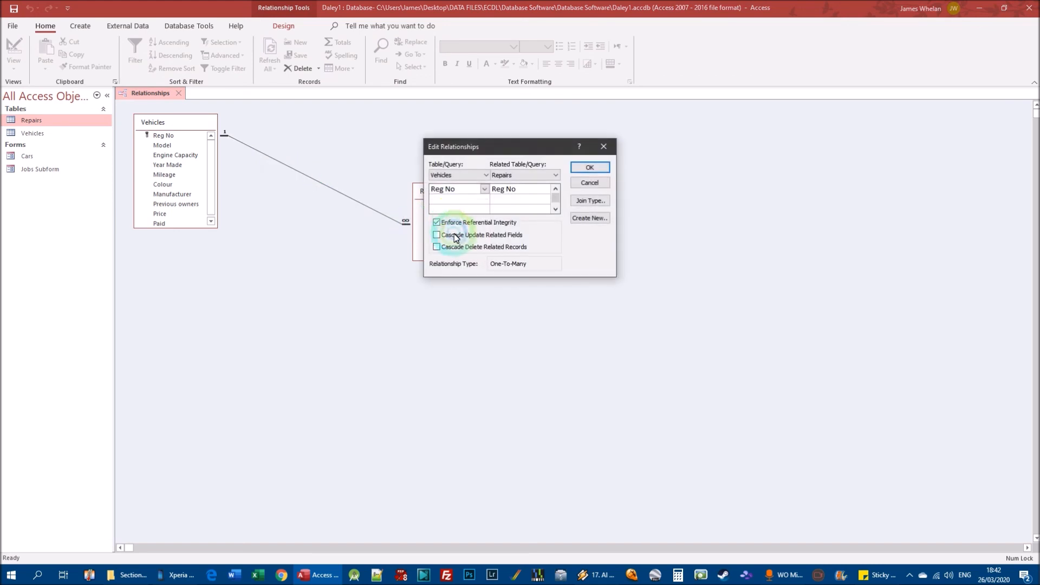
{"action": "left_click", "coordinate": [580, 169]}
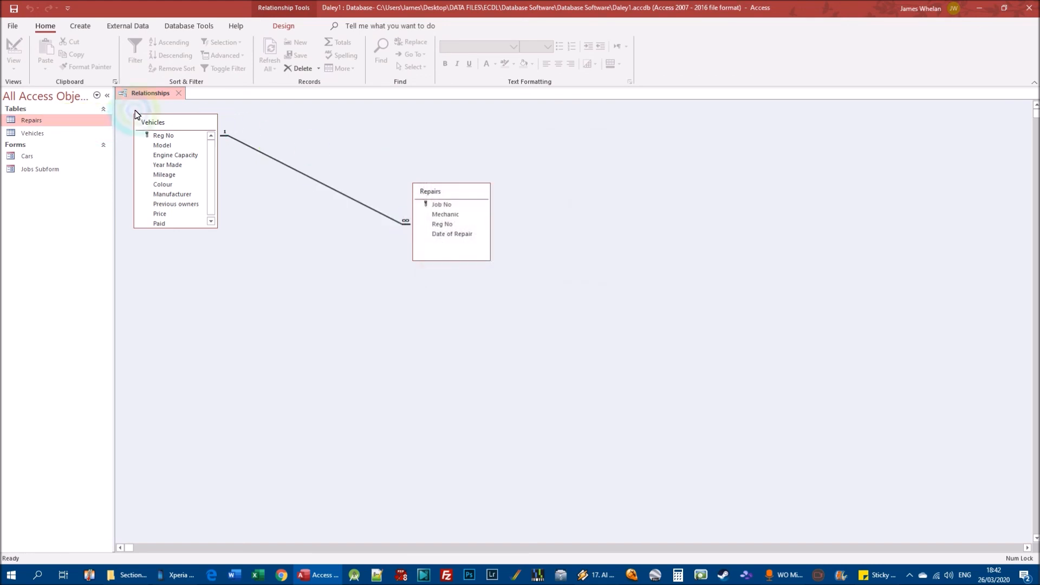
{"action": "left_click", "coordinate": [182, 93]}
{"action": "left_click", "coordinate": [89, 121]}
{"action": "left_click", "coordinate": [42, 120]}
{"action": "double_click", "coordinate": [41, 120]}
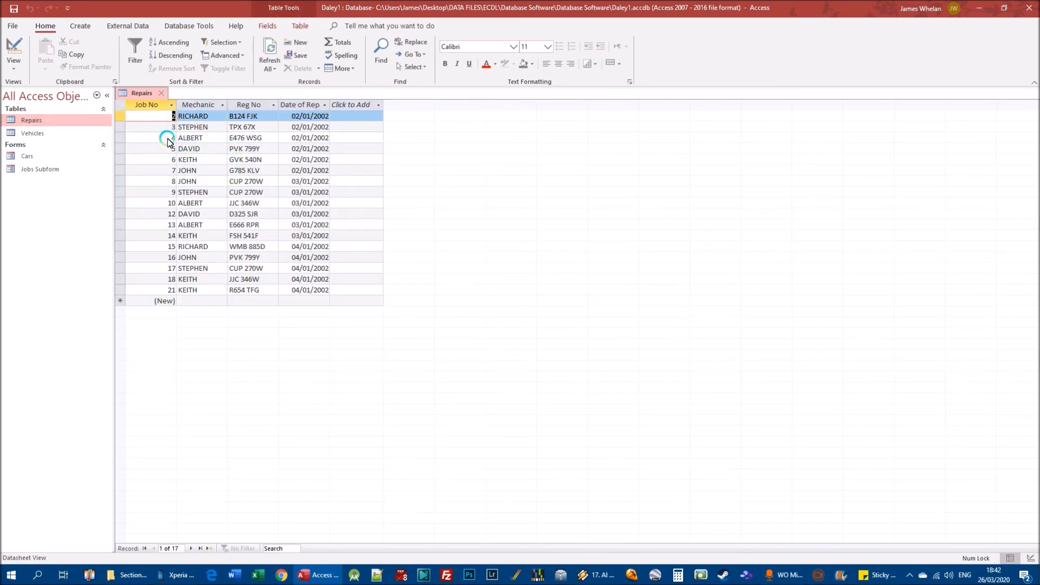
{"action": "double_click", "coordinate": [30, 133]}
{"action": "left_click", "coordinate": [182, 117]}
{"action": "key", "text": "BackSpace"}
{"action": "type", "text": "L"}
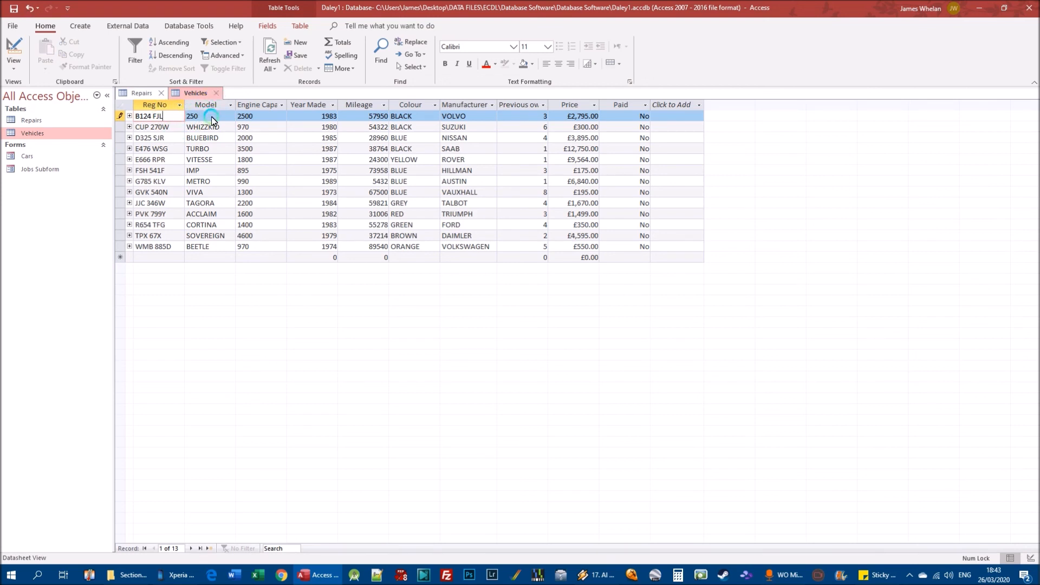
{"action": "key", "text": "Down"}
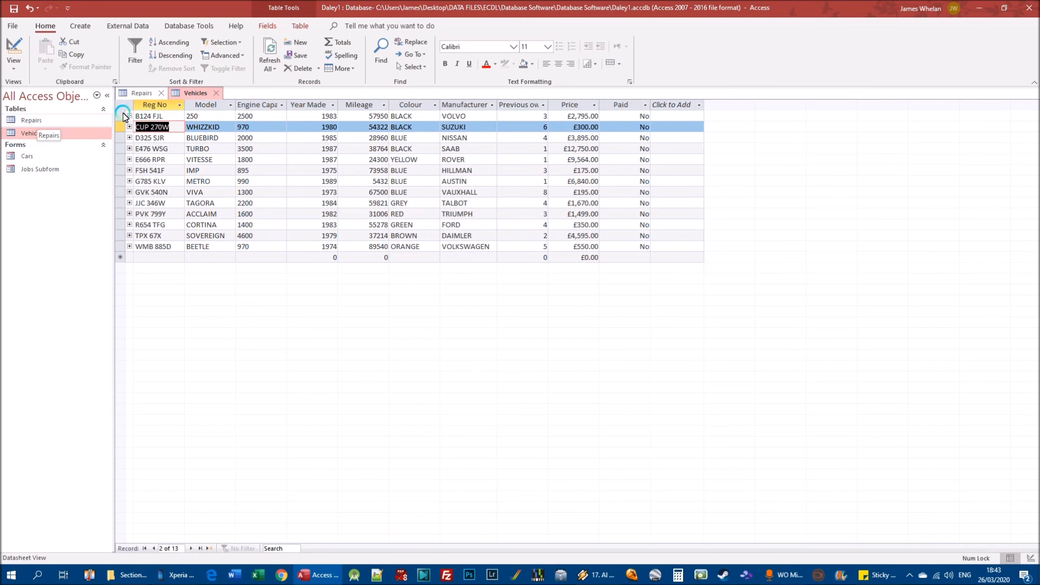
{"action": "left_click", "coordinate": [142, 96]}
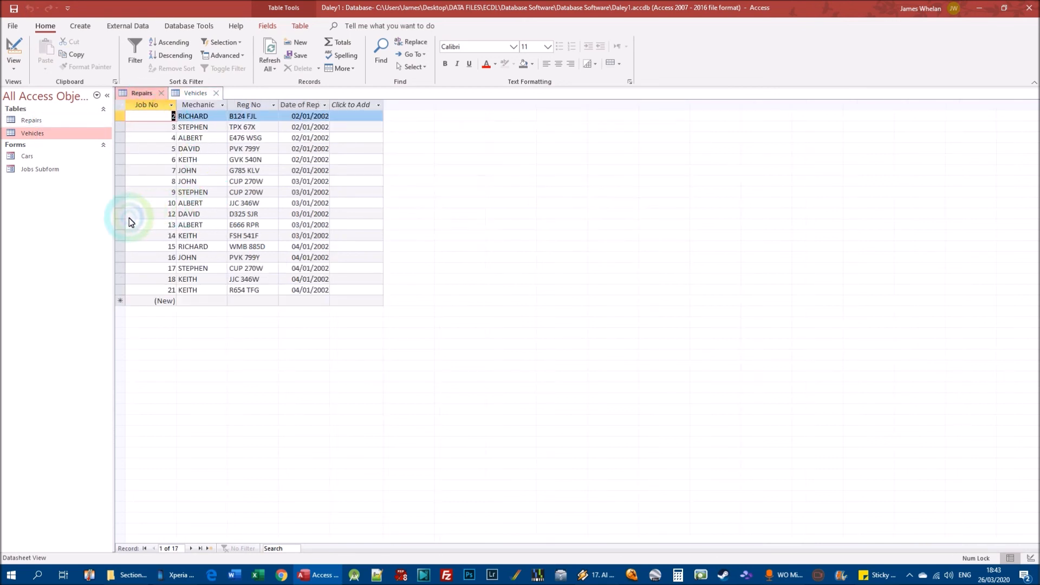
{"action": "right_click", "coordinate": [119, 225]}
{"action": "left_click", "coordinate": [153, 249]}
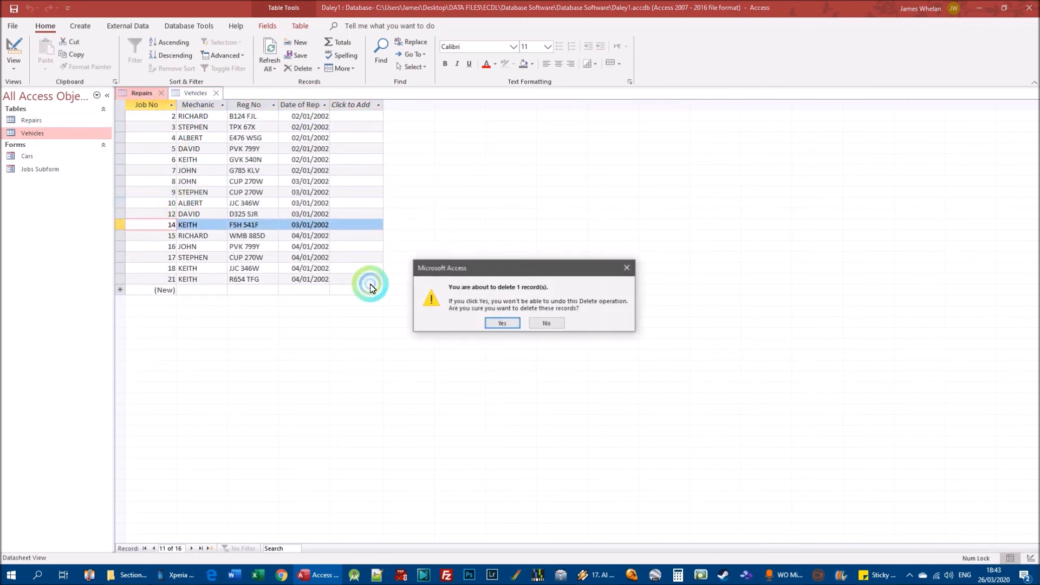
{"action": "left_click", "coordinate": [503, 324]}
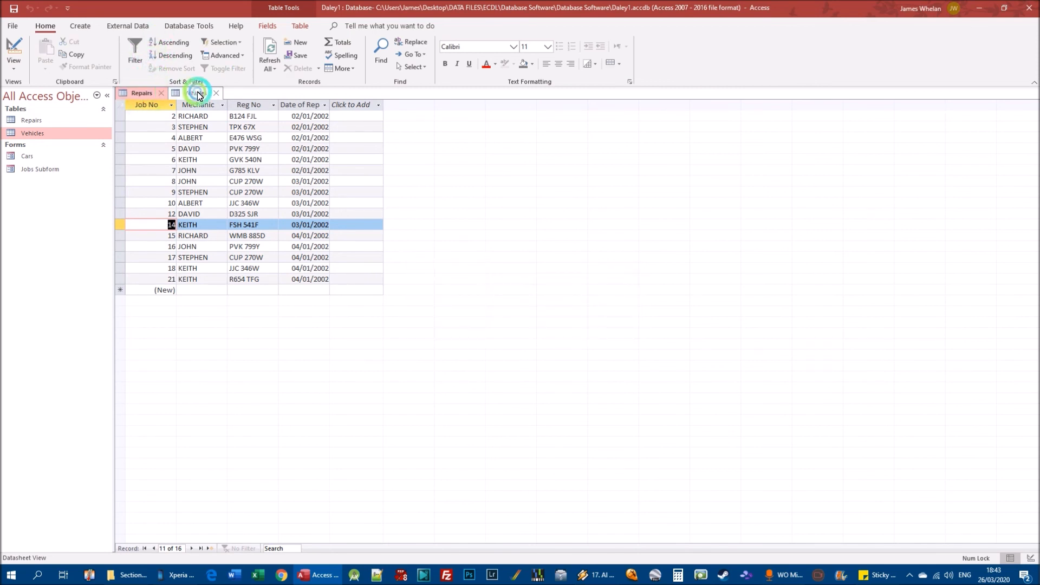
Delete the Ford Cortina record from the Vehicles table together with its related repair records.
{"action": "left_click", "coordinate": [193, 94]}
{"action": "right_click", "coordinate": [120, 225]}
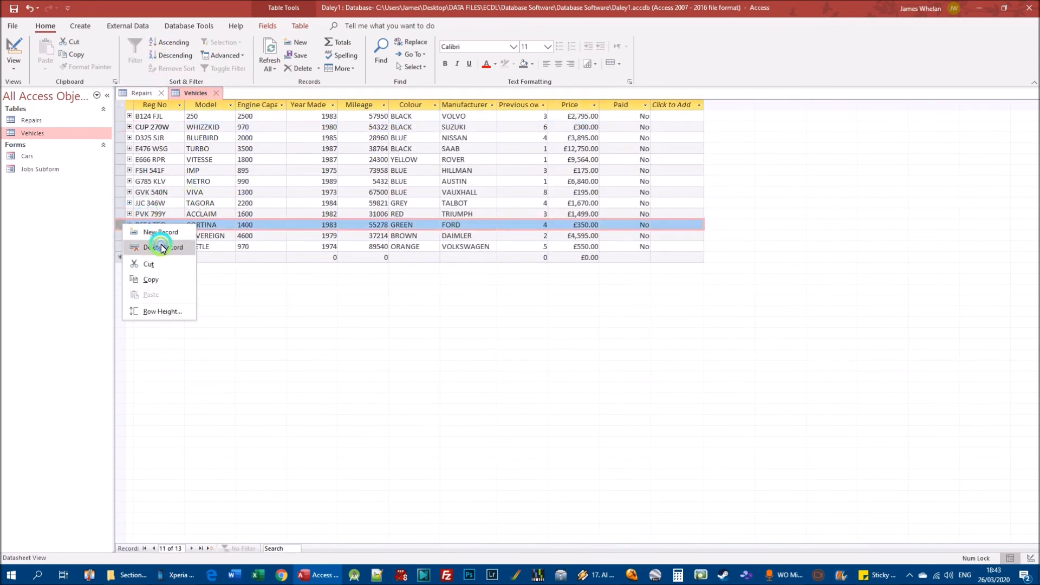
{"action": "left_click", "coordinate": [153, 248]}
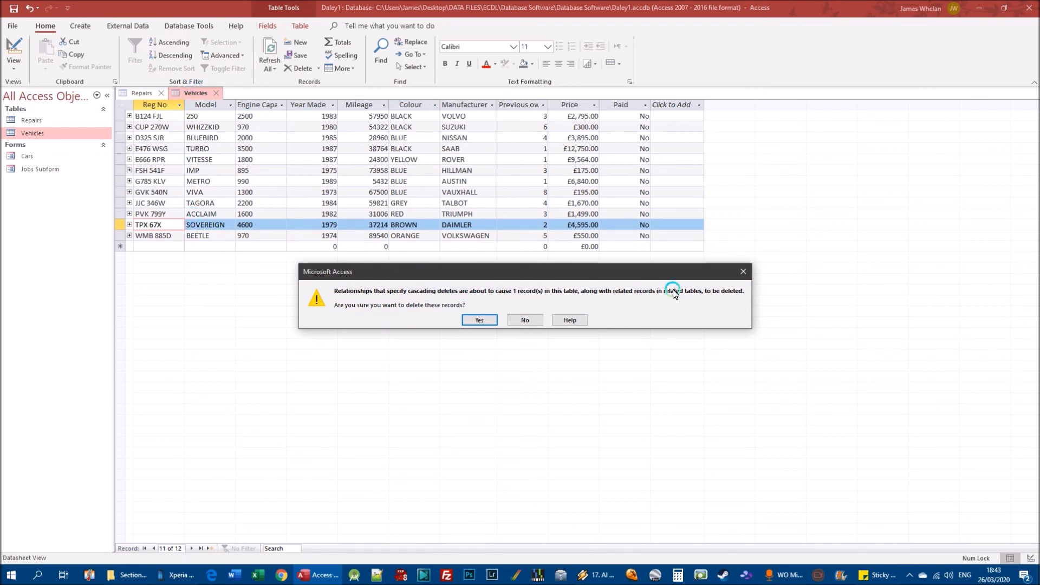
{"action": "left_click", "coordinate": [479, 320]}
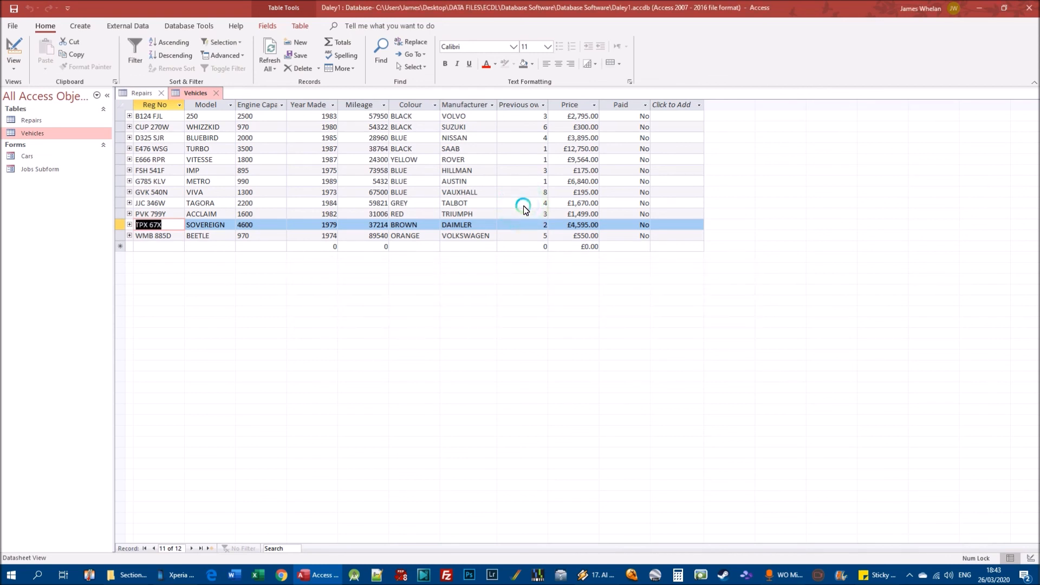